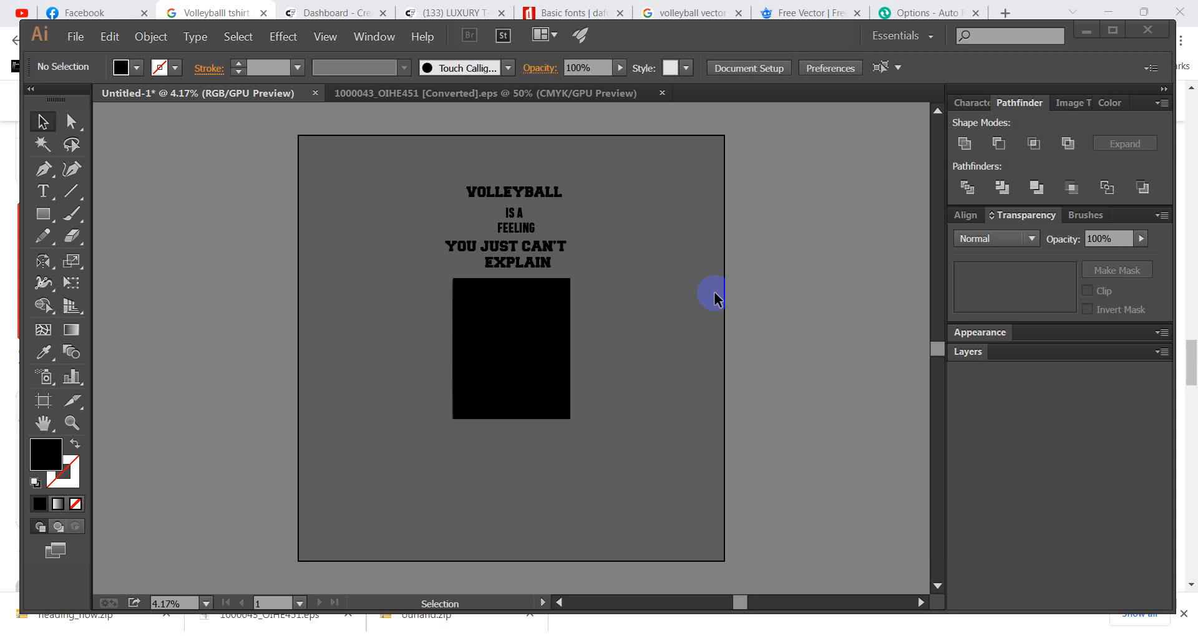
# Select the five slogan lines above the black rectangle and move them together to the right.
pyautogui.scroll(2, 431, 289)
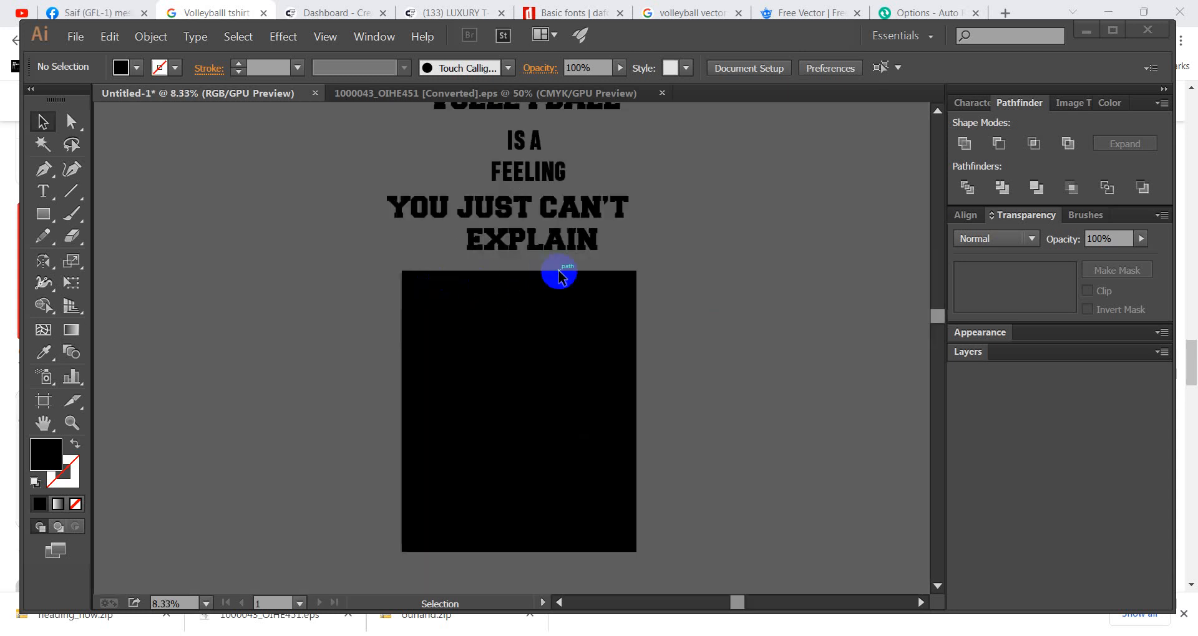
pyautogui.scroll(3, 560, 272)
pyautogui.scroll(-1, 560, 271)
pyautogui.click(611, 139)
pyautogui.click(414, 277)
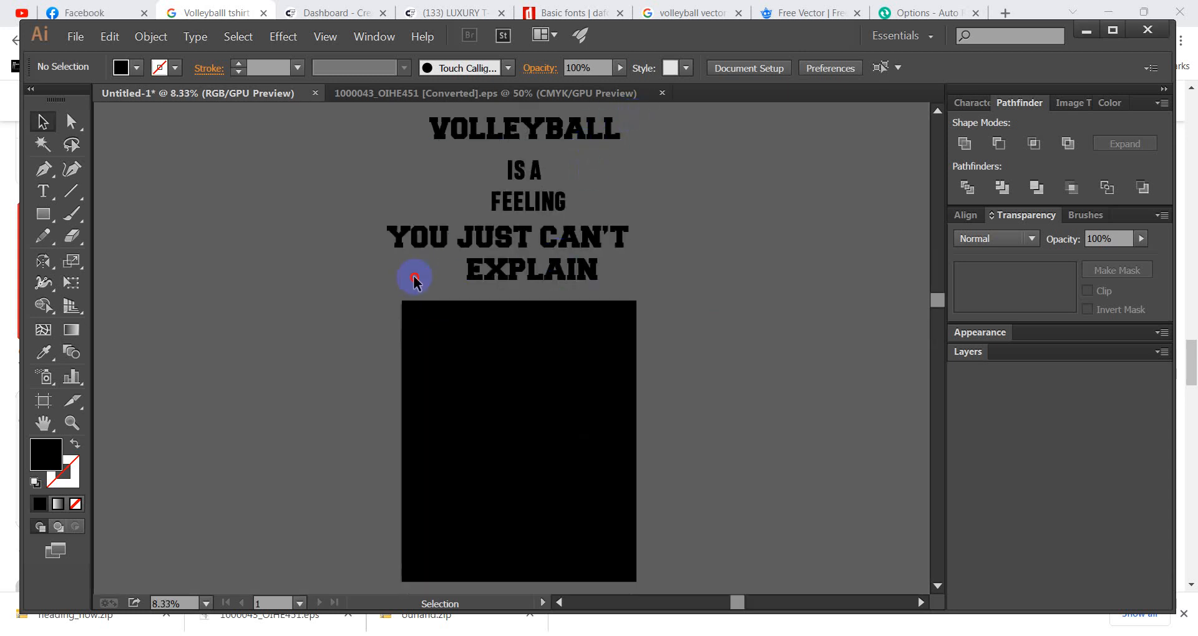
pyautogui.moveTo(406, 270); pyautogui.dragTo(405, 272)
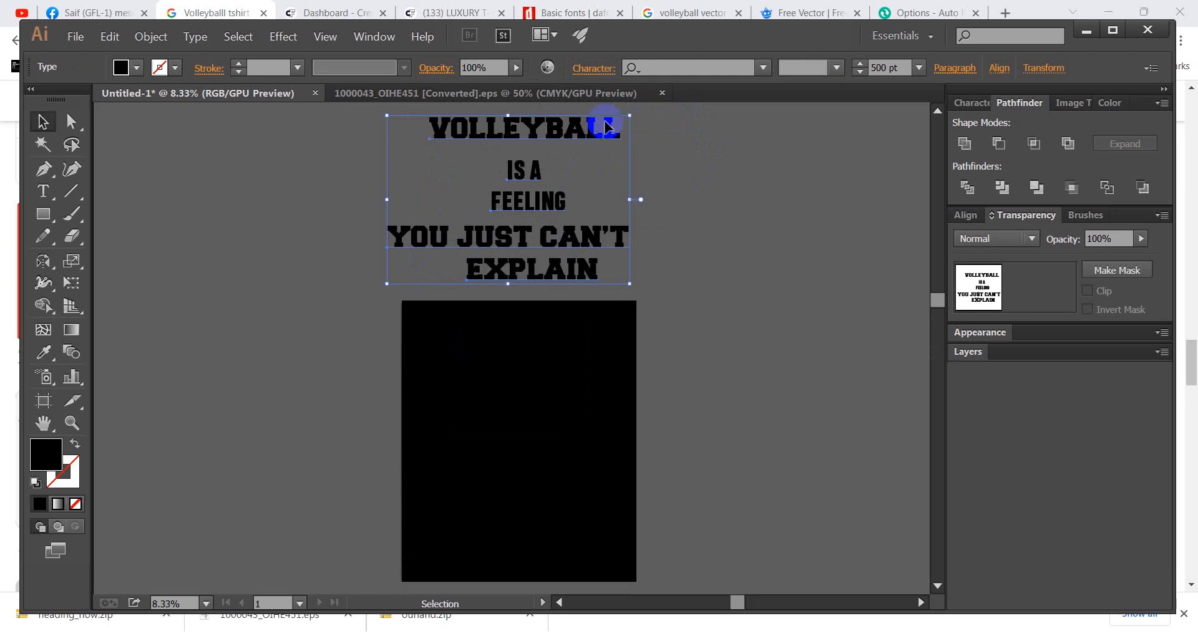
pyautogui.click(676, 193)
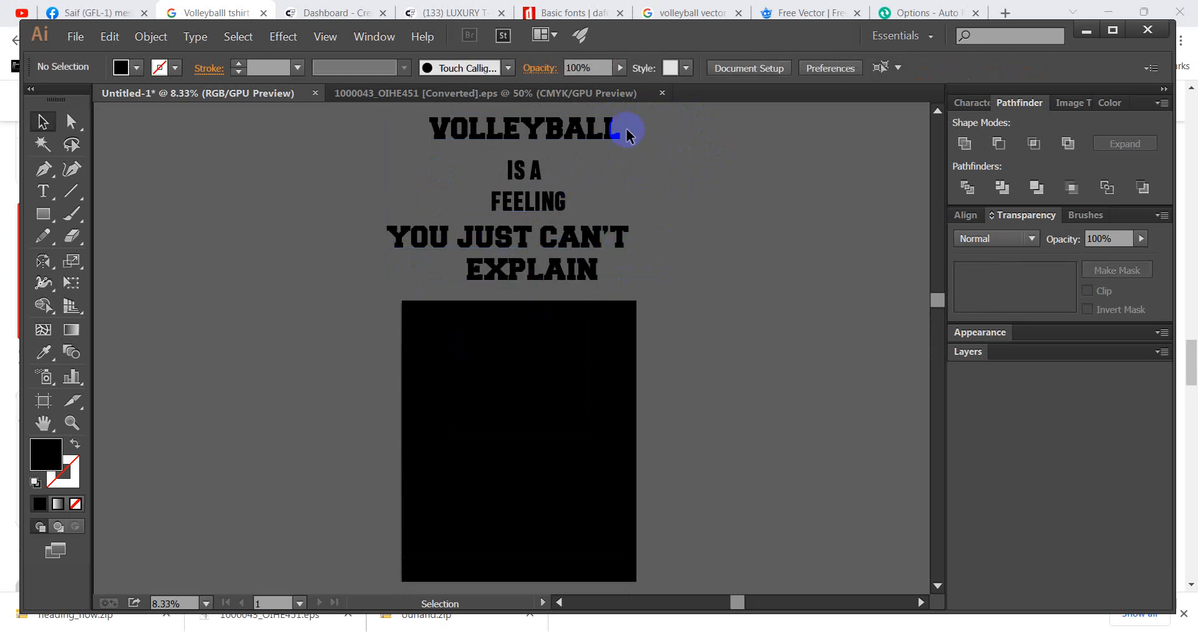
pyautogui.moveTo(570, 246); pyautogui.dragTo(727, 240)
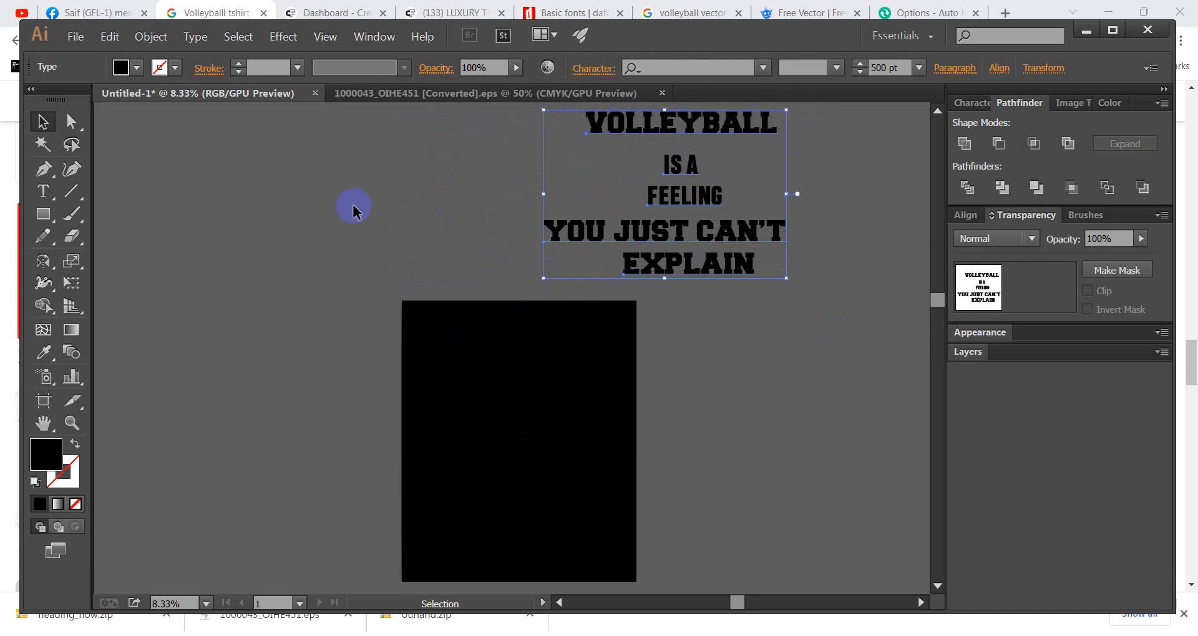
# Fill the selected slogan text with white.
pyautogui.click(137, 68)
pyautogui.click(39, 99)
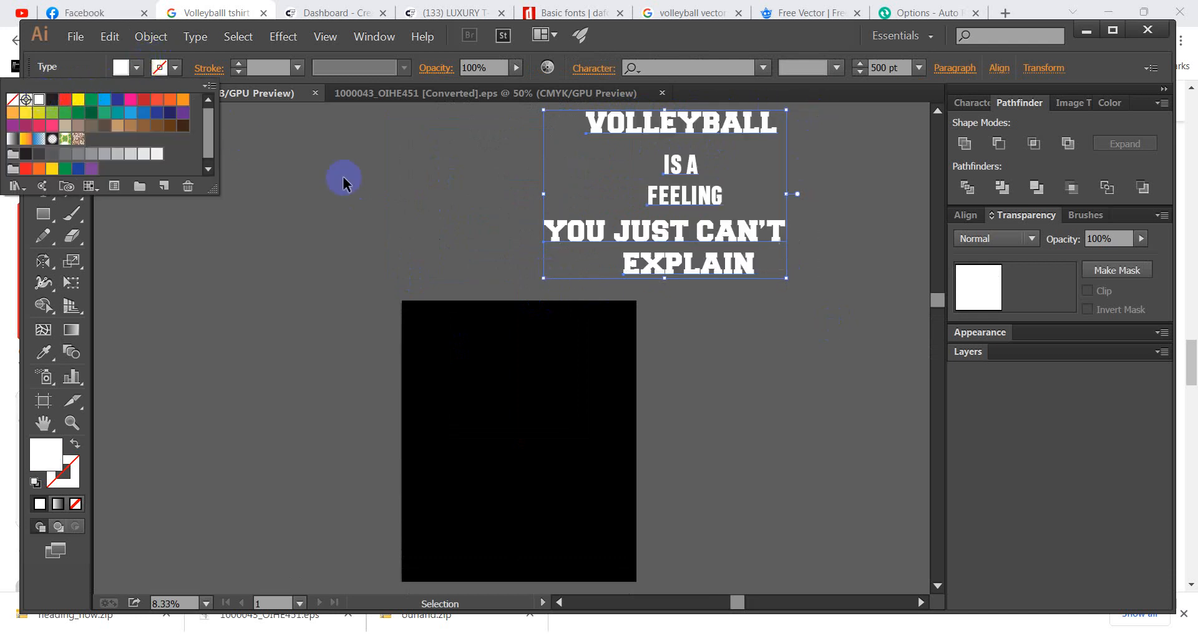
pyautogui.click(343, 182)
# Restack the slogan lines one by one above and left of the black rectangle, with VOLLEYBALL shifted slightly right.
pyautogui.moveTo(731, 131); pyautogui.dragTo(432, 160)
pyautogui.moveTo(669, 173); pyautogui.dragTo(356, 190)
pyautogui.moveTo(703, 213); pyautogui.dragTo(393, 231)
pyautogui.moveTo(682, 224); pyautogui.dragTo(397, 237)
pyautogui.moveTo(630, 262); pyautogui.dragTo(332, 270)
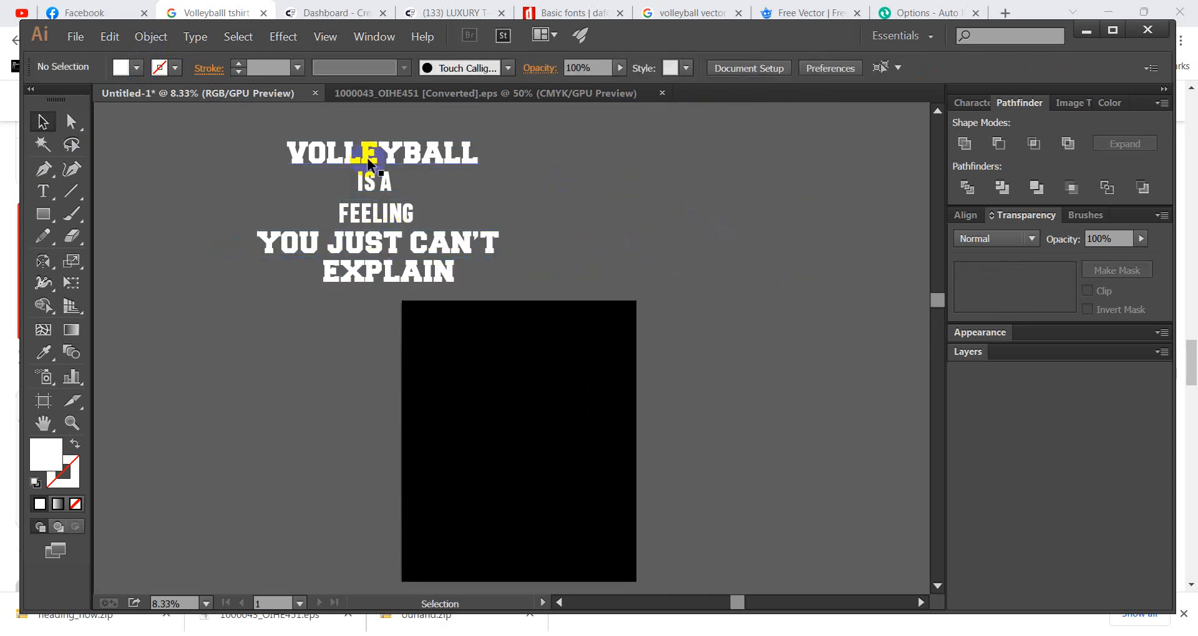
pyautogui.moveTo(337, 149); pyautogui.dragTo(399, 148)
# Check which fonts the VOLLEYBALL and IS A lines use.
pyautogui.click(701, 66)
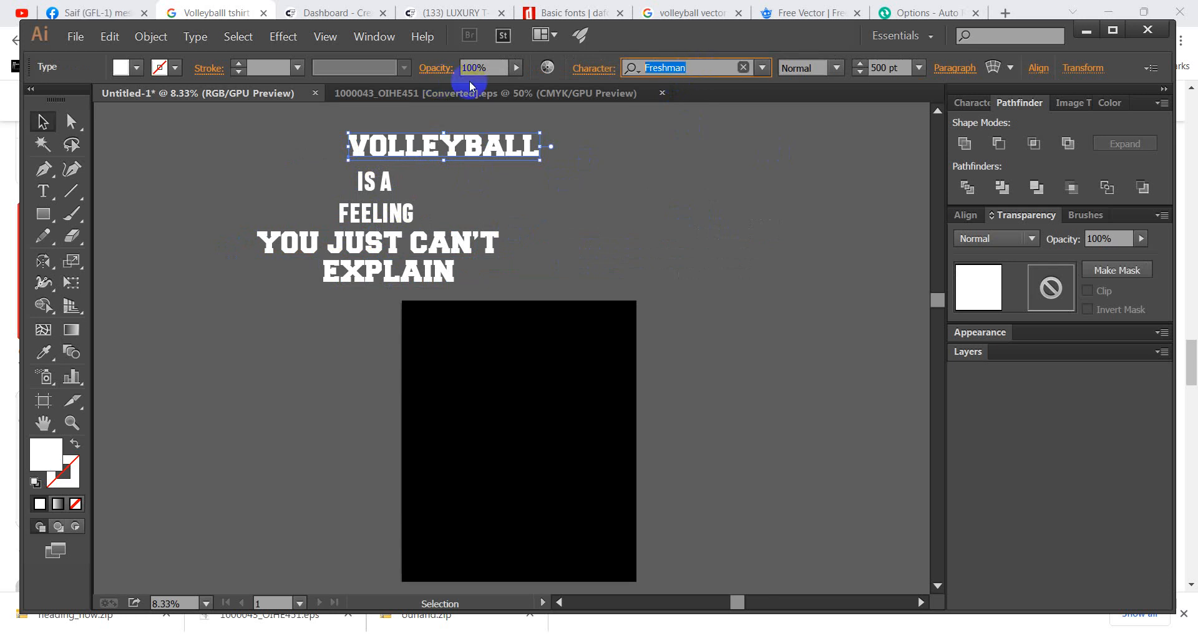
pyautogui.click(388, 188)
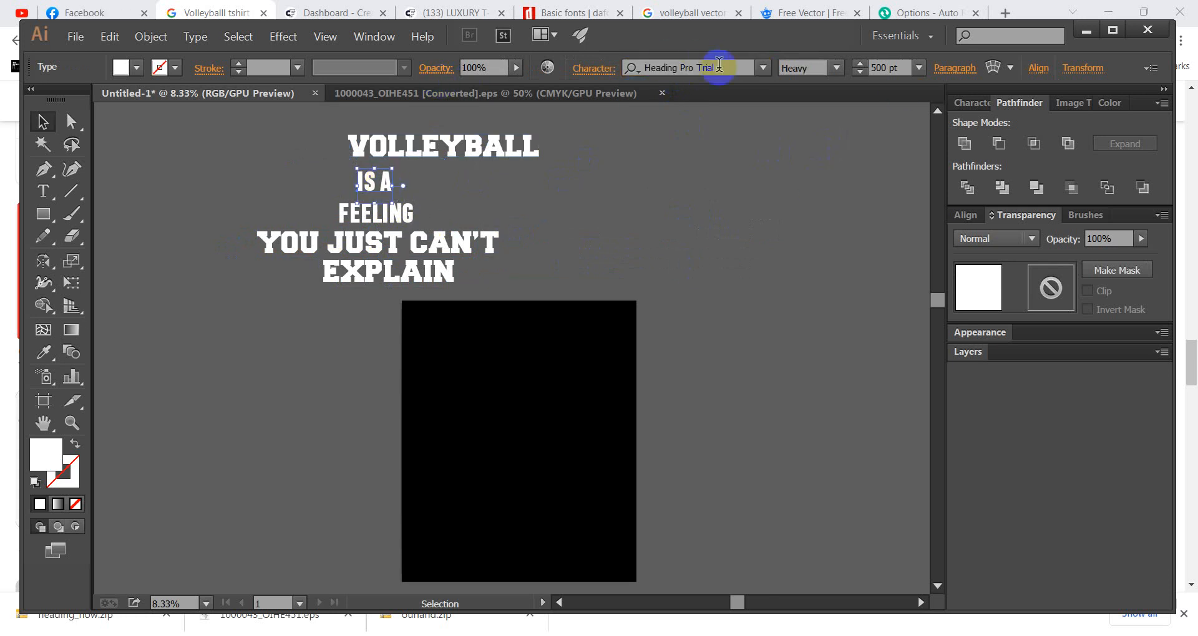
pyautogui.click(720, 64)
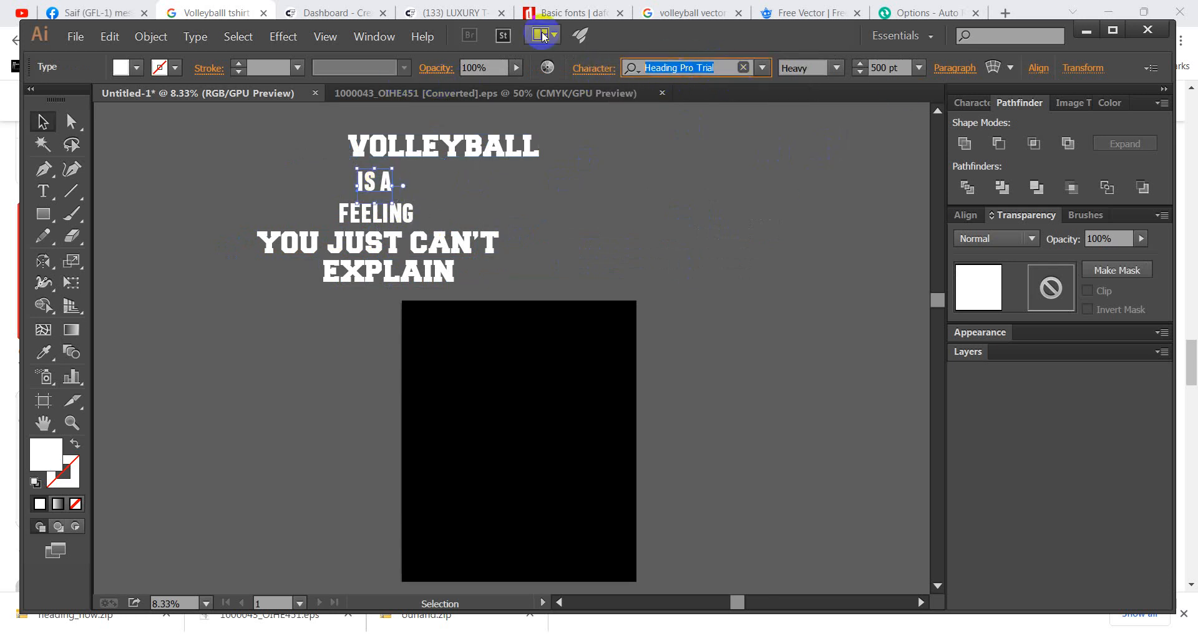
pyautogui.click(523, 158)
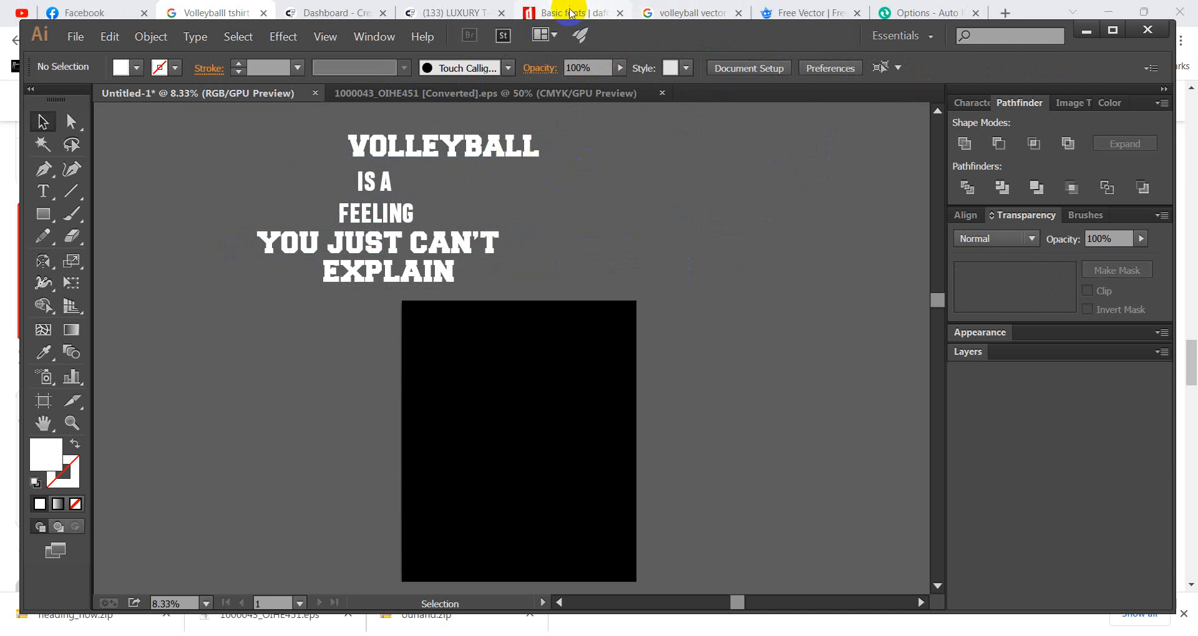
# Switch to the browser and look through page 3 of the Basic fonts on dafont.com for the slogan's typefaces.
pyautogui.click(549, 12)
pyautogui.scroll(3, 636, 103)
pyautogui.scroll(13, 635, 103)
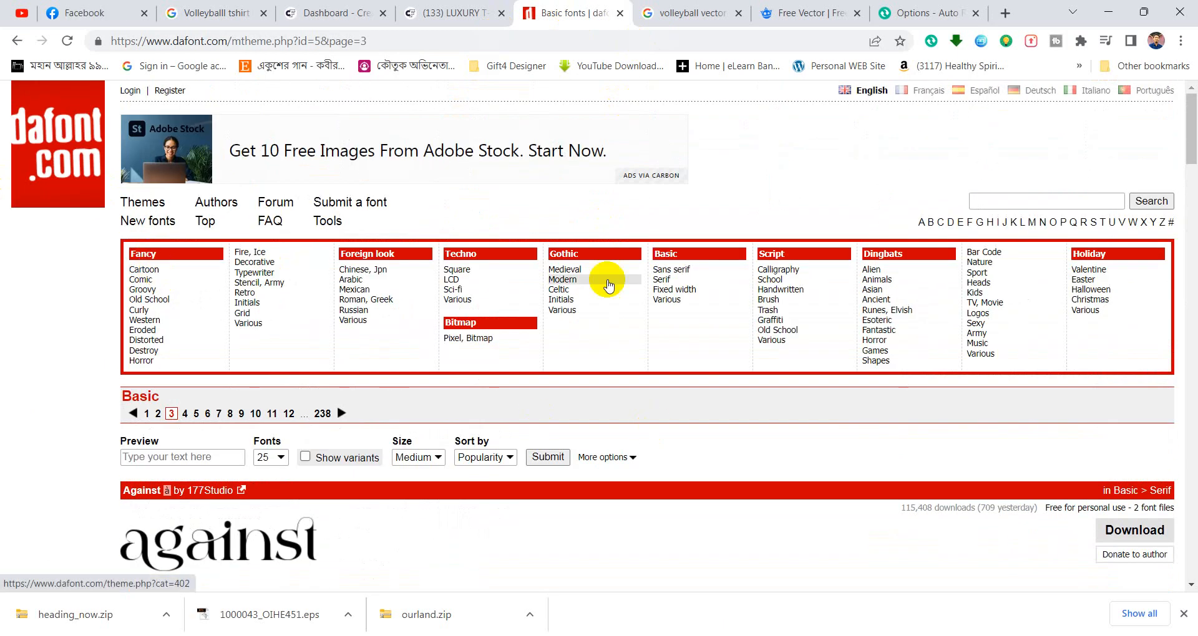
pyautogui.scroll(-5, 391, 399)
pyautogui.scroll(2, 390, 396)
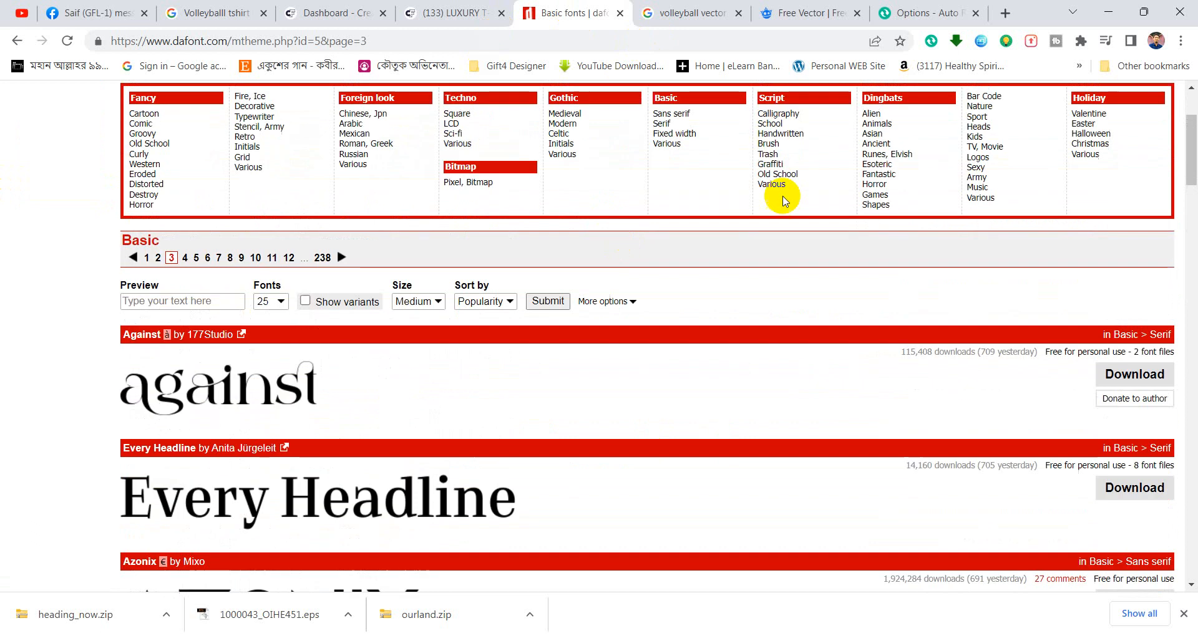
pyautogui.scroll(-4, 504, 232)
pyautogui.scroll(-16, 504, 232)
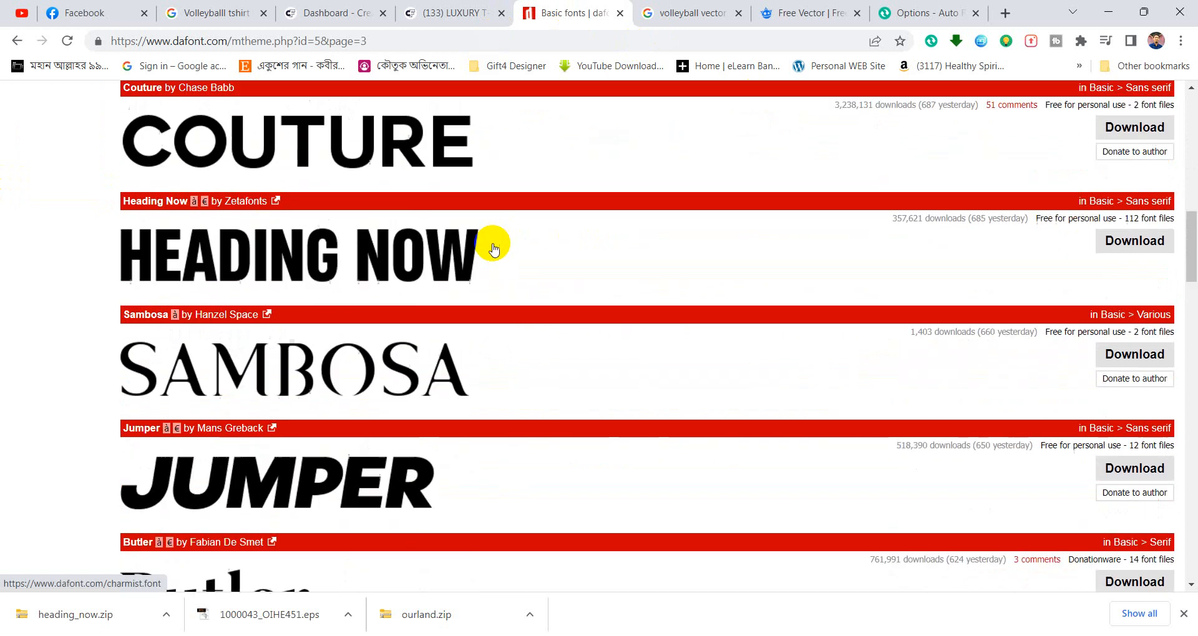
pyautogui.scroll(-14, 241, 316)
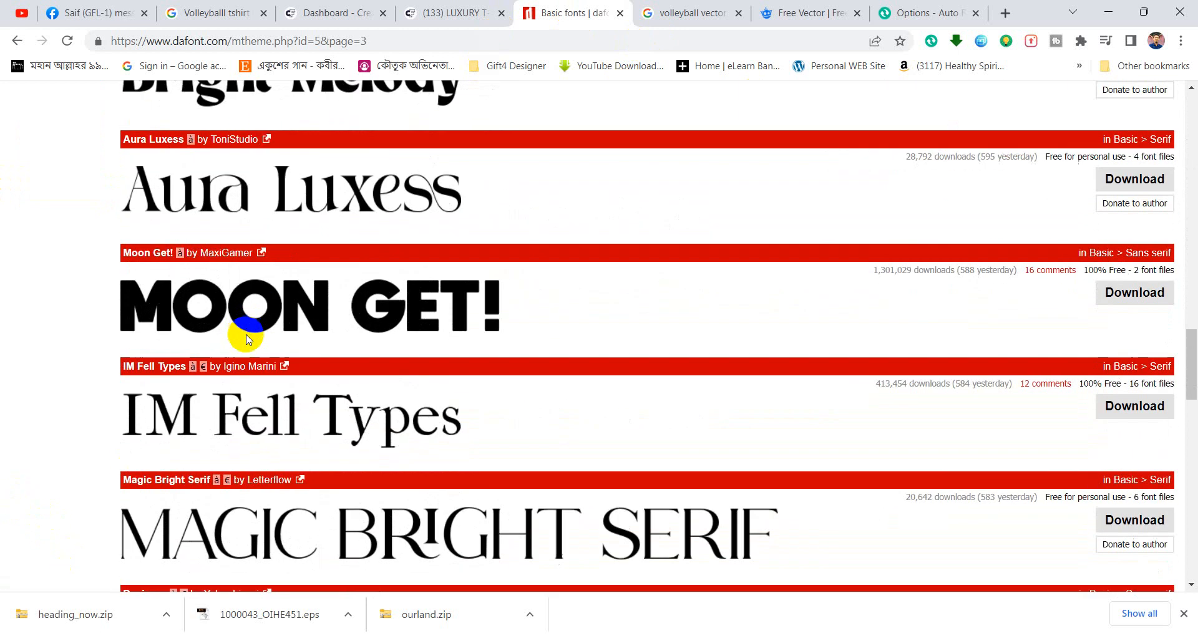
pyautogui.scroll(-10, 256, 356)
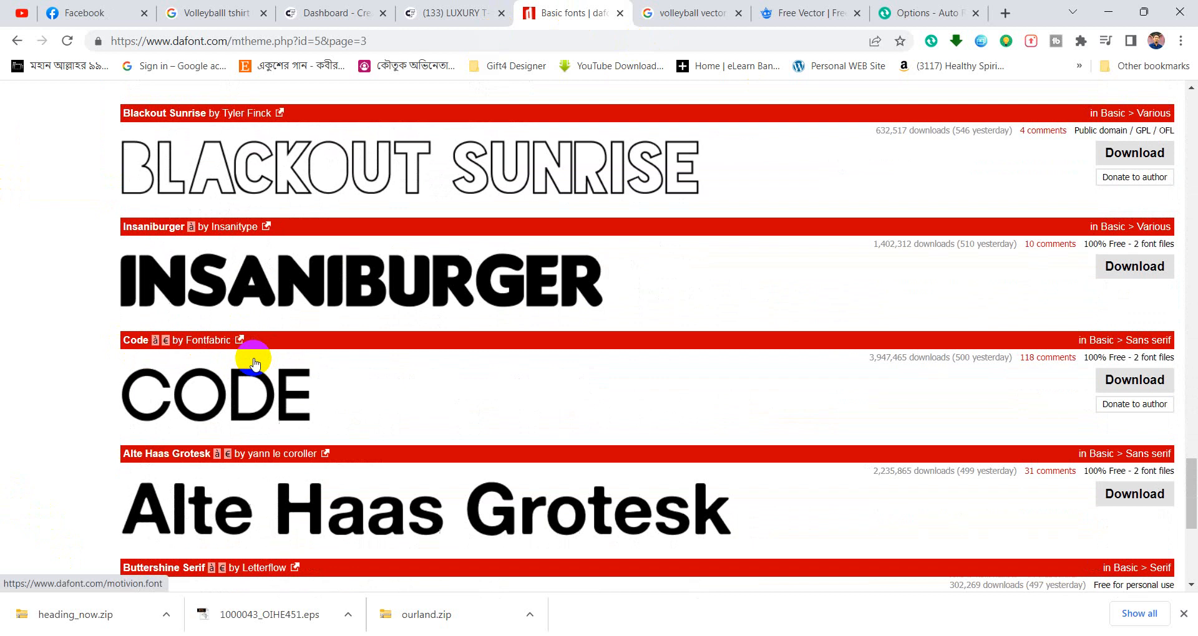
pyautogui.scroll(6, 254, 350)
pyautogui.scroll(20, 254, 363)
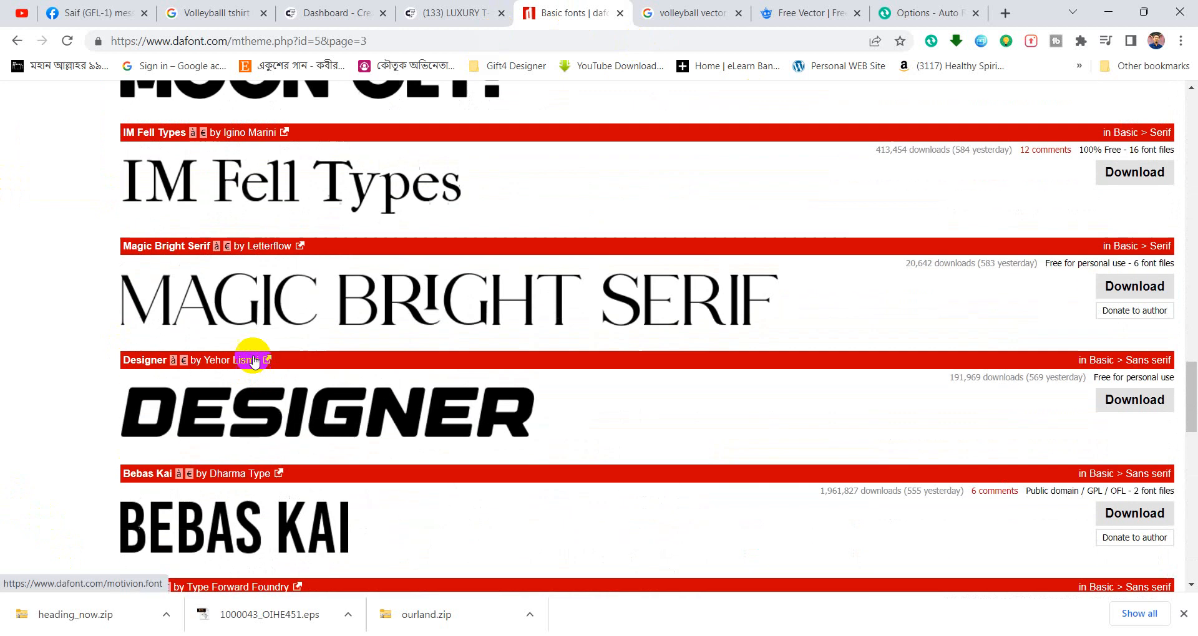
pyautogui.scroll(4, 249, 355)
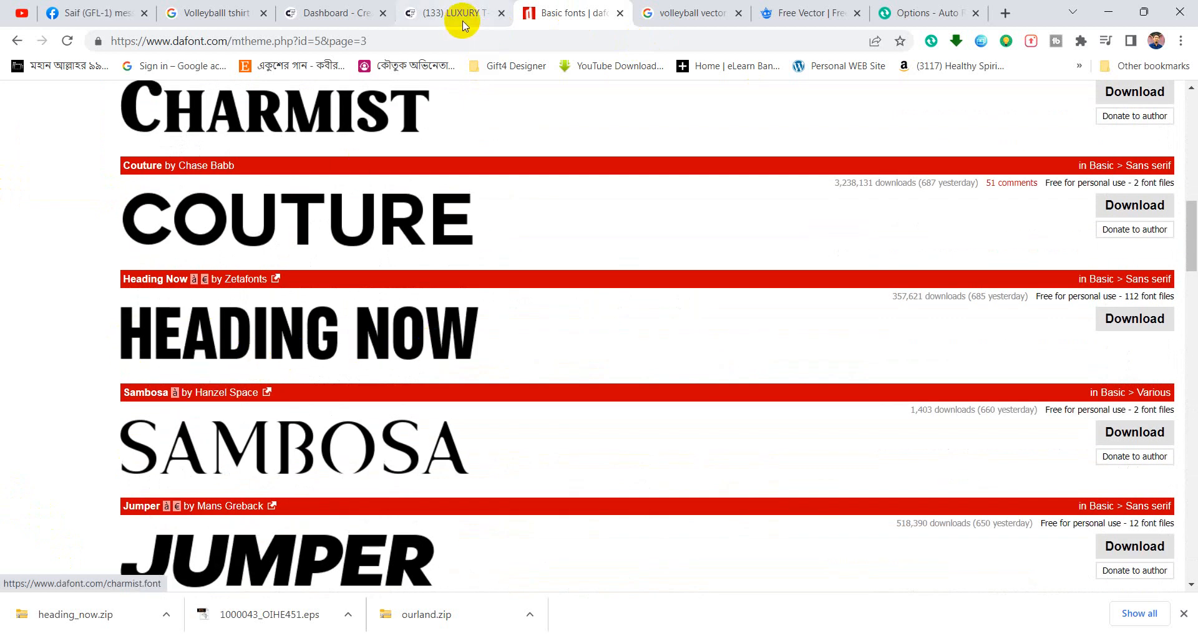
pyautogui.scroll(8, 254, 250)
pyautogui.scroll(4, 254, 293)
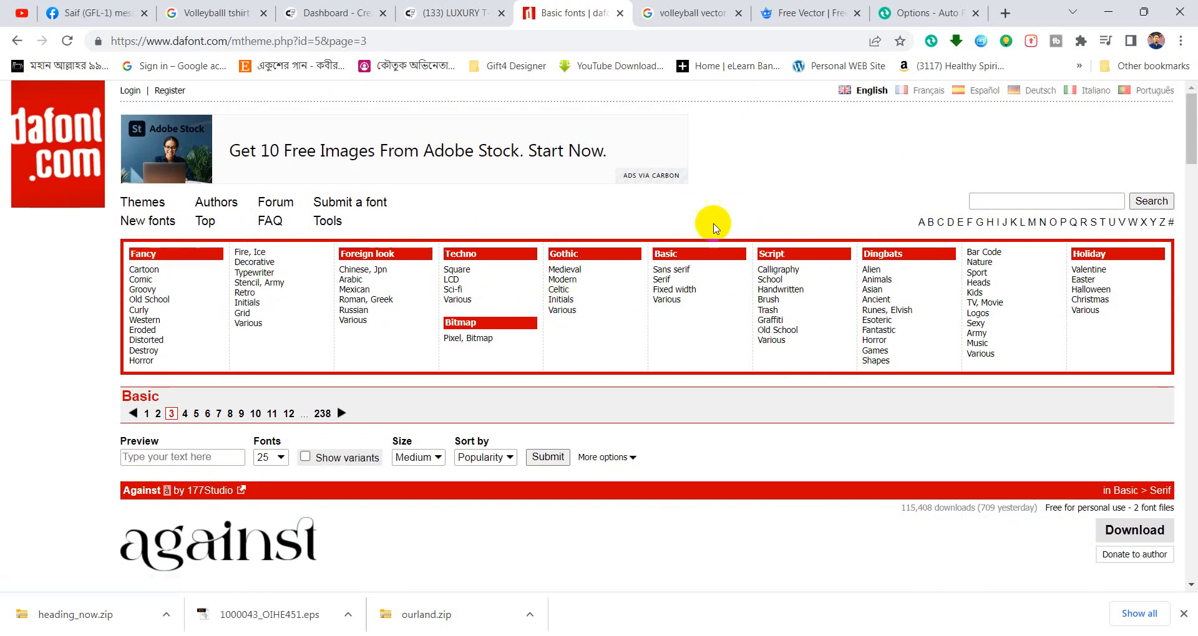
# Switch back to Illustrator and check the font of the YOU JUST CAN'T line.
pyautogui.hotkey('alt', 'Tab')
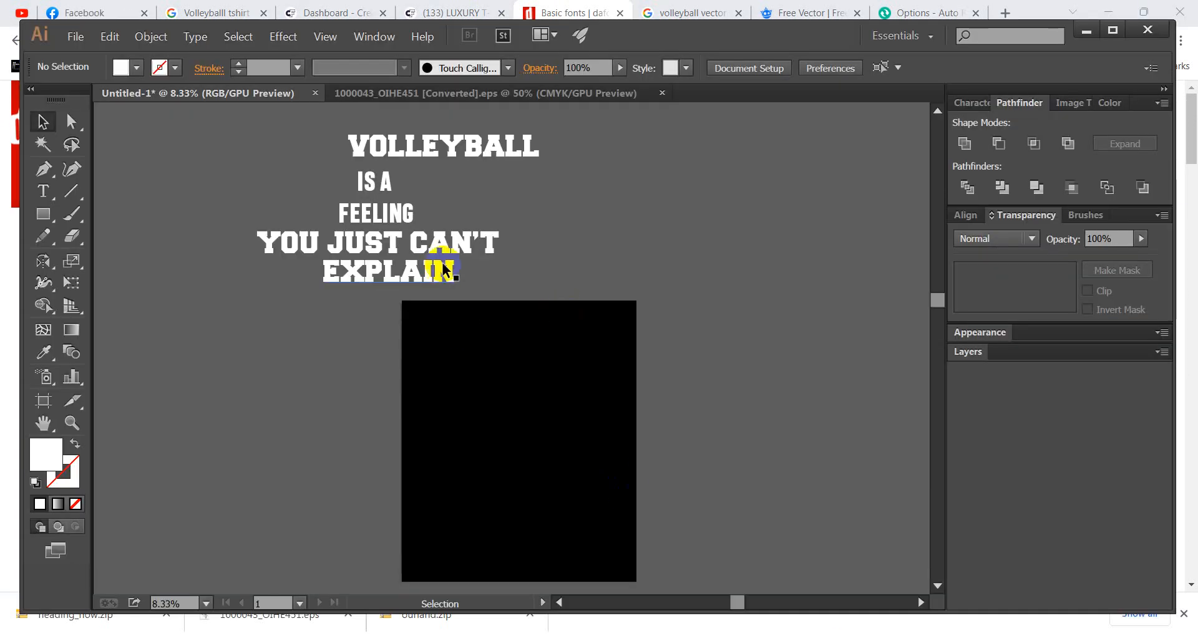
pyautogui.click(437, 243)
pyautogui.click(705, 63)
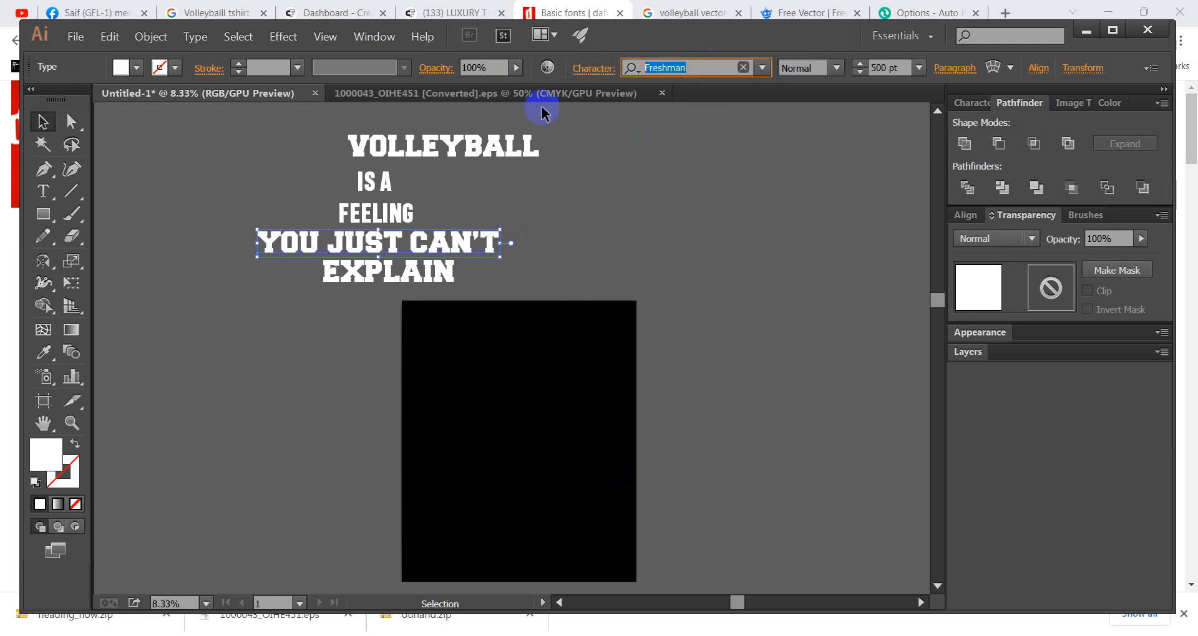
pyautogui.hotkey('alt', 'Tab')
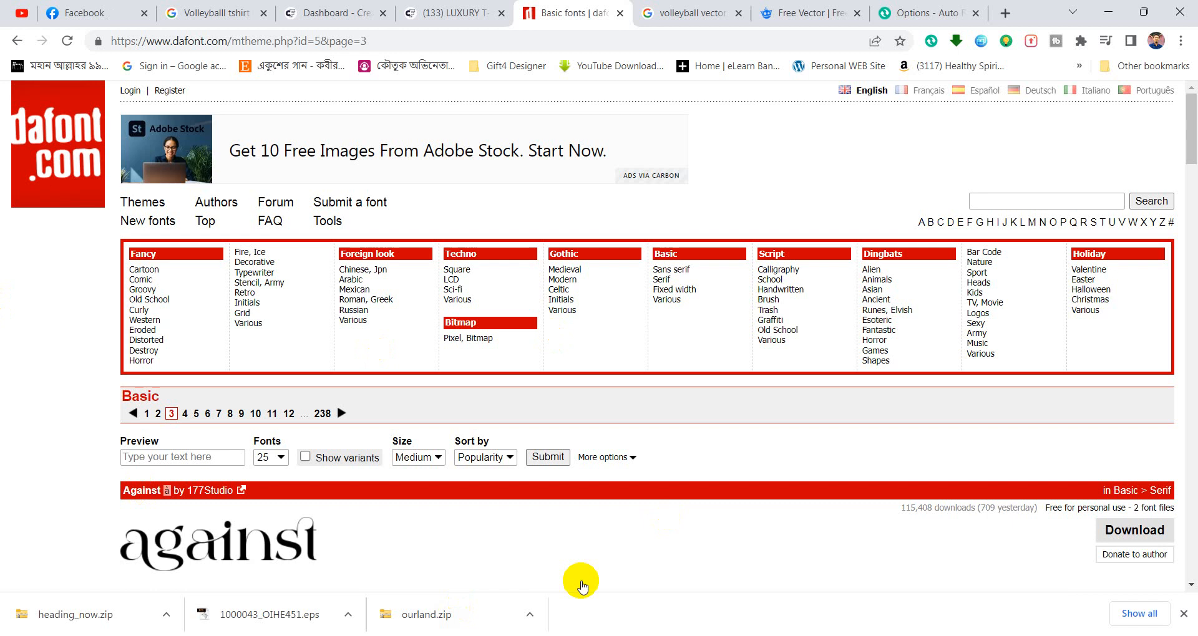
pyautogui.hotkey('alt', 'Tab')
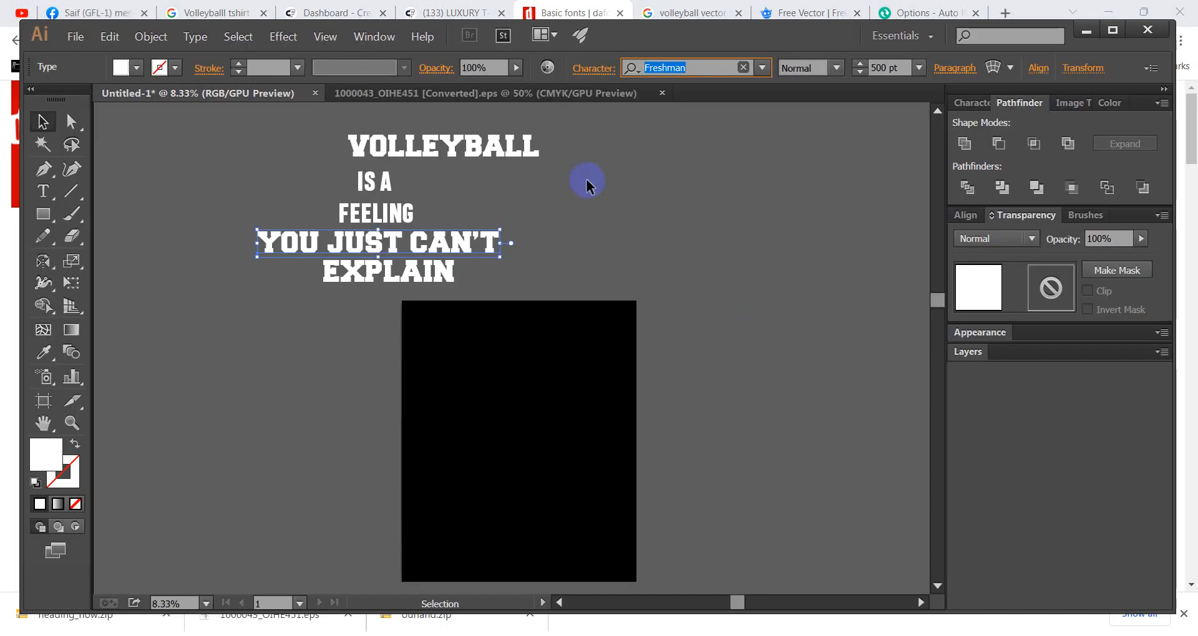
pyautogui.click(587, 184)
# Duplicate all five slogan lines onto the black rectangle, stacked in reading order with EXPLAIN at the bottom.
pyautogui.moveTo(523, 146); pyautogui.dragTo(612, 349)
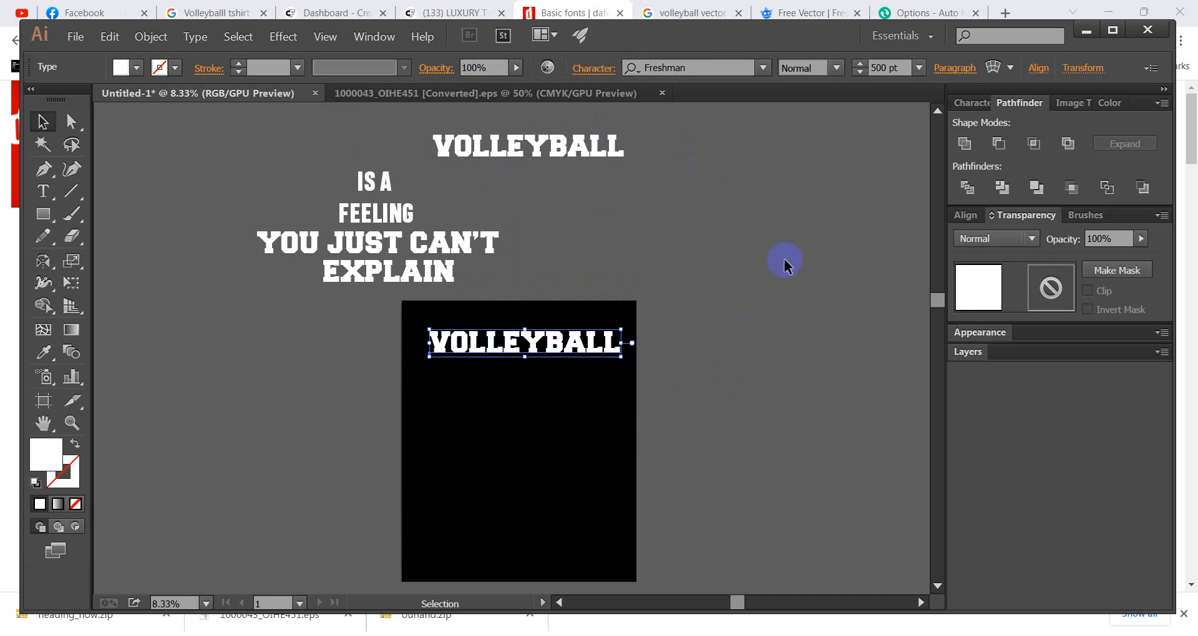
pyautogui.click(787, 263)
pyautogui.moveTo(381, 191); pyautogui.dragTo(521, 382)
pyautogui.moveTo(383, 222); pyautogui.dragTo(526, 414)
pyautogui.moveTo(414, 265); pyautogui.dragTo(514, 487)
pyautogui.moveTo(440, 262); pyautogui.dragTo(535, 442)
pyautogui.hotkey('ctrl', 'z')
pyautogui.moveTo(494, 240); pyautogui.dragTo(618, 437)
pyautogui.click(687, 387)
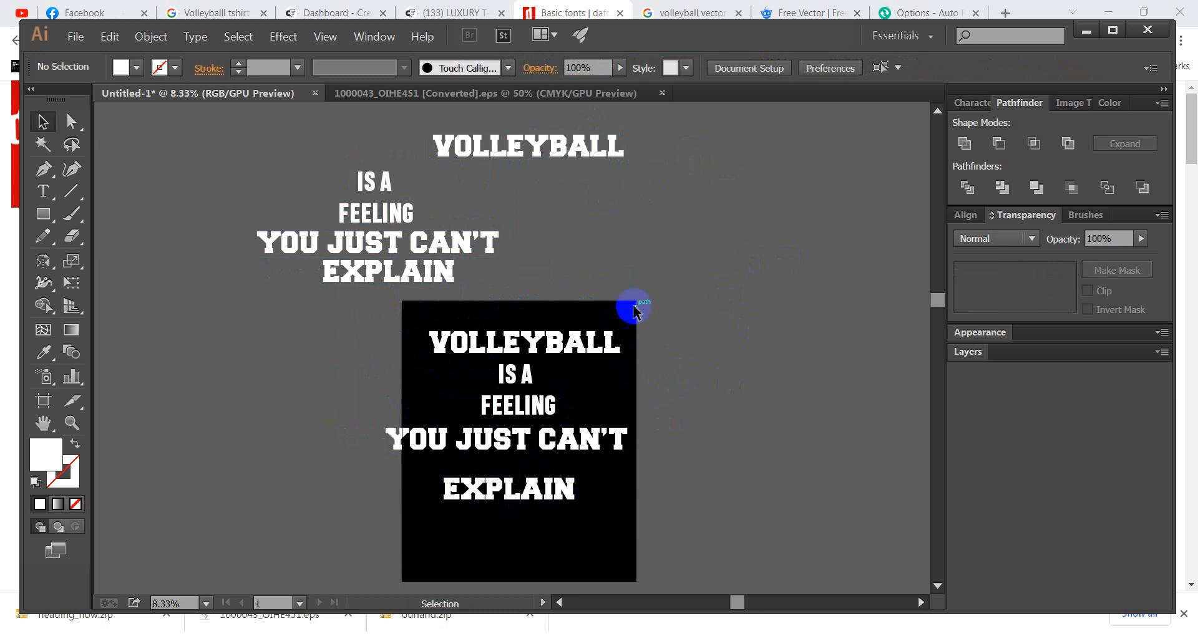
# Convert the duplicated slogan lines to outlines and move them to the right beside the black rectangle.
pyautogui.moveTo(631, 311); pyautogui.dragTo(458, 509)
pyautogui.moveTo(504, 441); pyautogui.dragTo(780, 440)
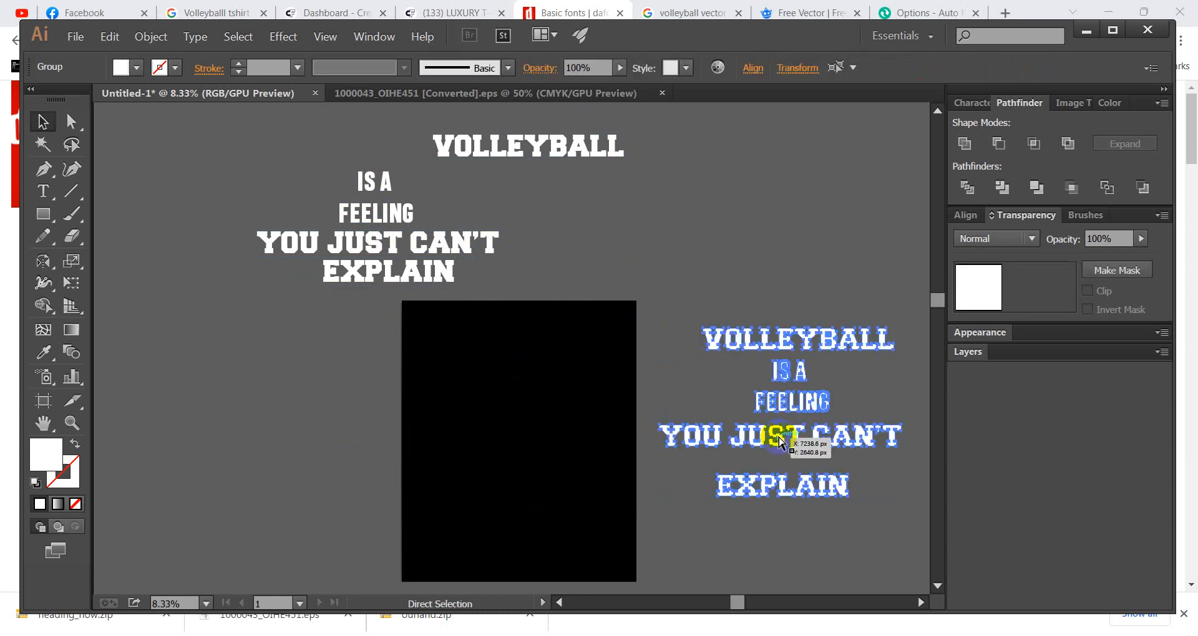
# Place the outlined VOLLEYBALL near the top of the black rectangle and stretch it slightly taller.
pyautogui.click(807, 338)
pyautogui.moveTo(807, 339); pyautogui.dragTo(530, 344)
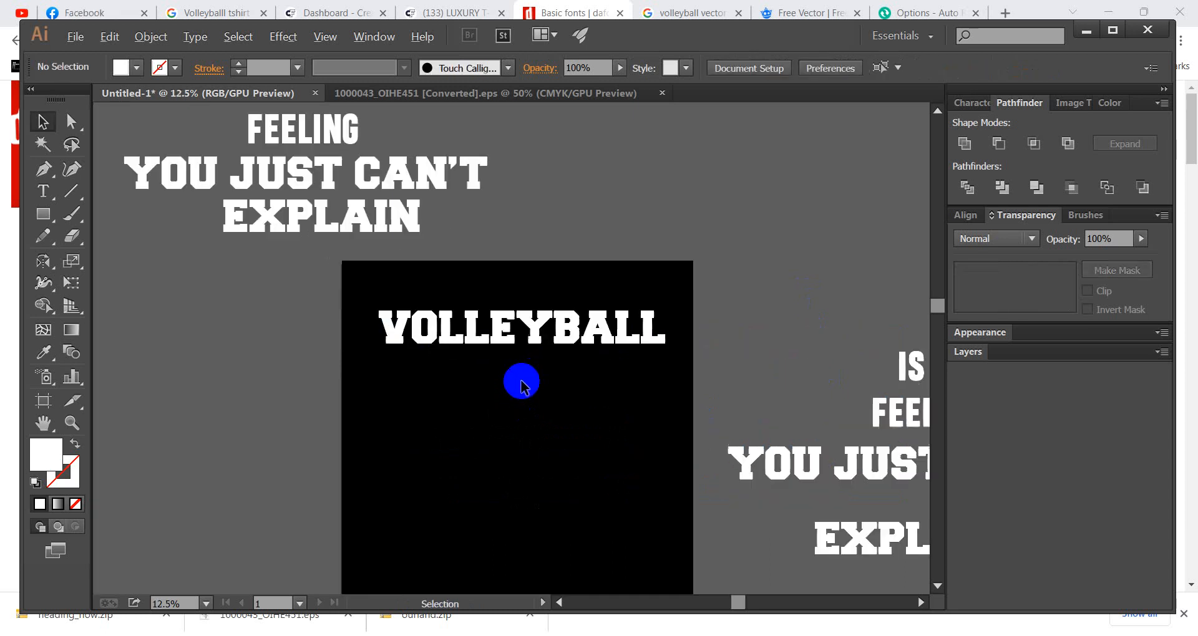
pyautogui.scroll(1, 519, 382)
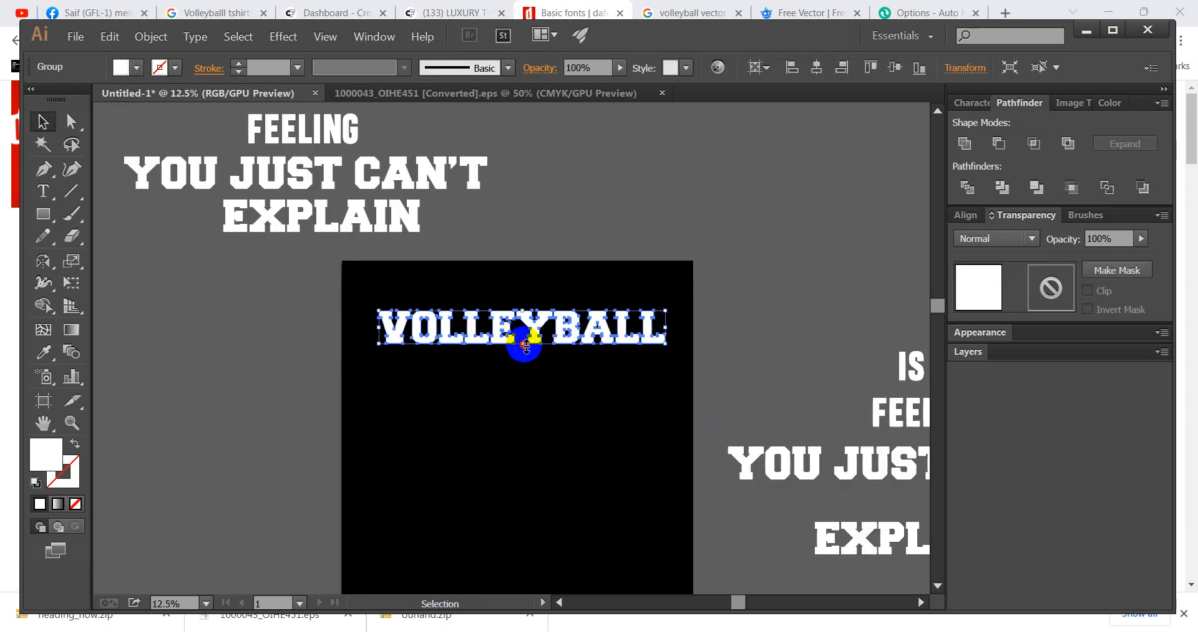
pyautogui.click(649, 548)
# Switch to the browser and review the Freepik eight ball icons vector page with its related assets.
pyautogui.hotkey('alt', 'Tab')
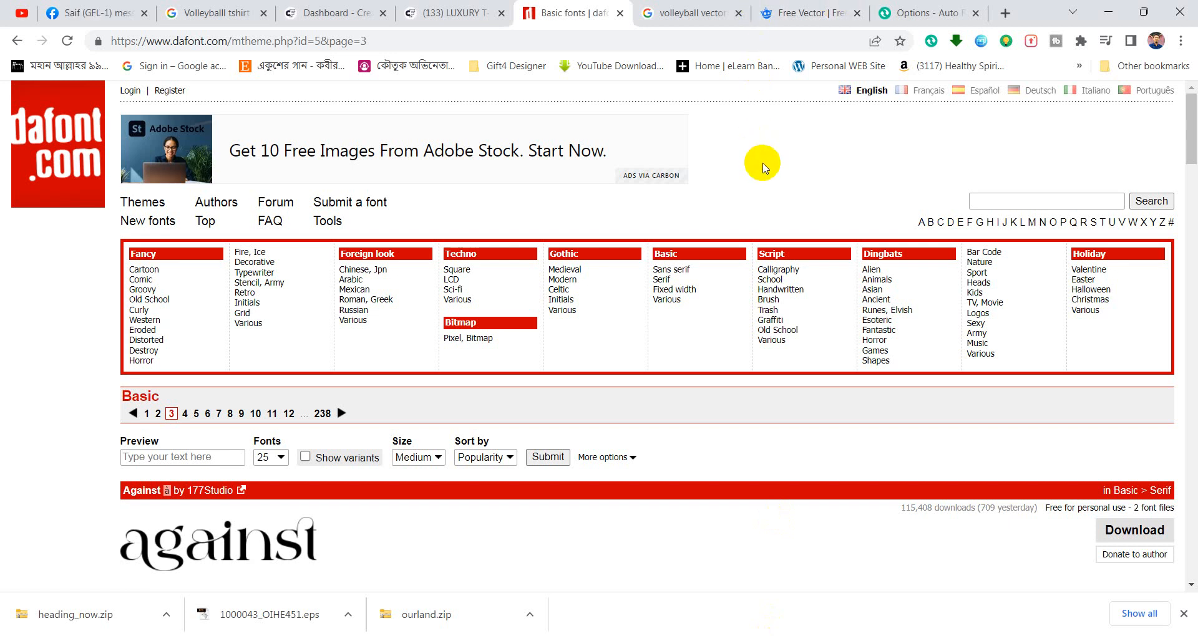
pyautogui.click(830, 15)
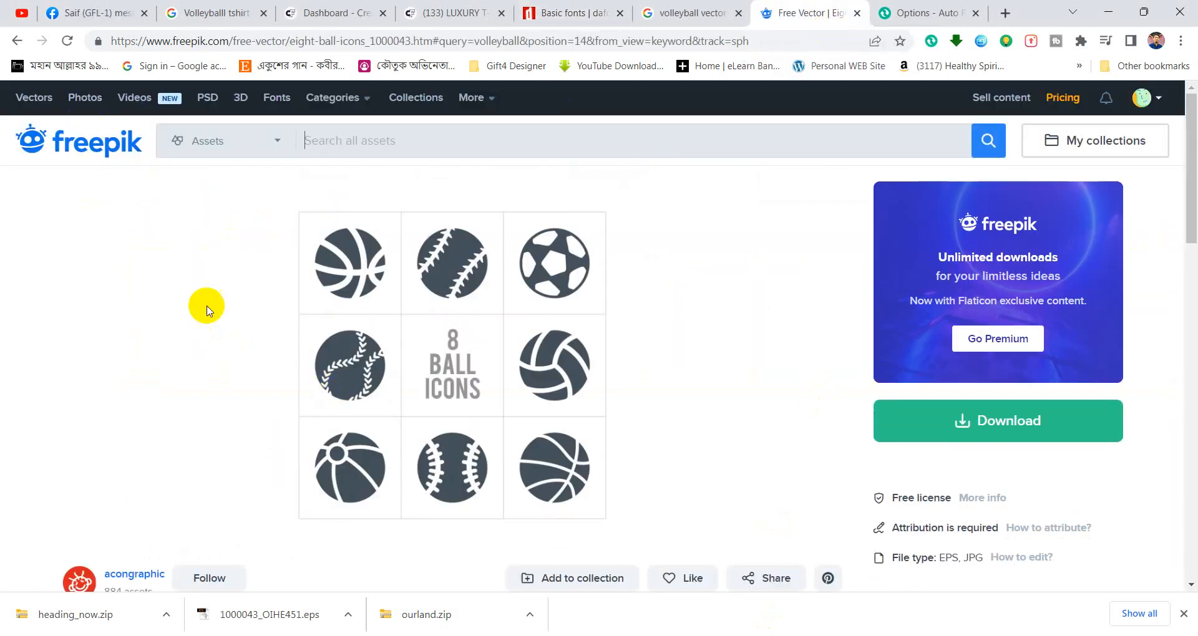
pyautogui.click(411, 148)
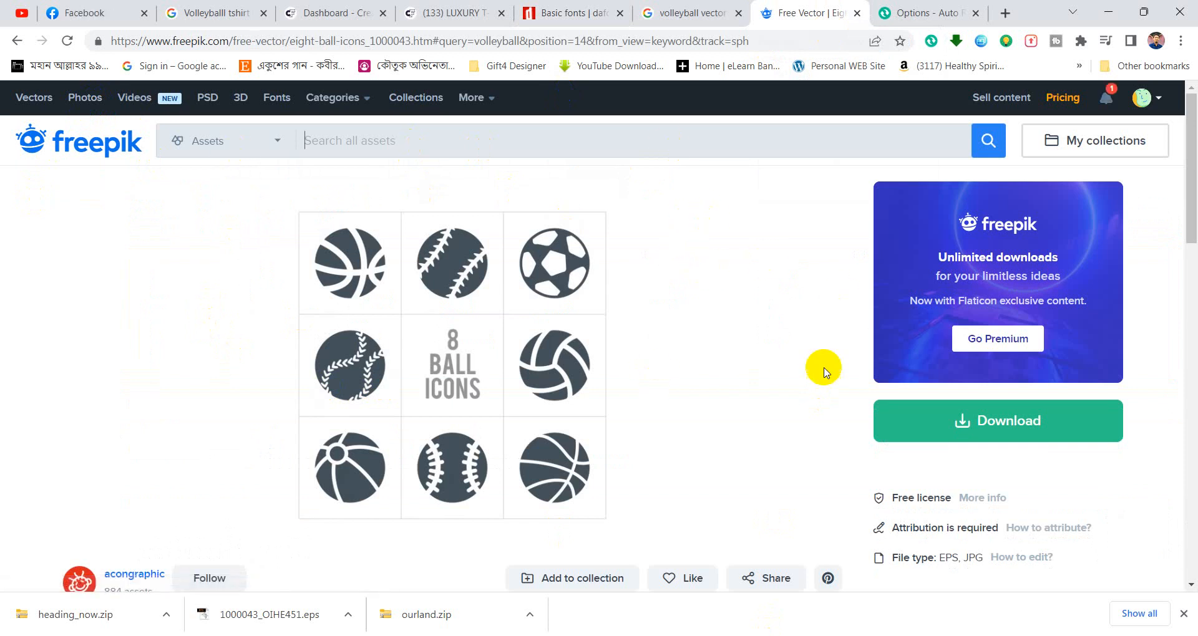
pyautogui.scroll(-5, 610, 390)
pyautogui.scroll(-10, 609, 396)
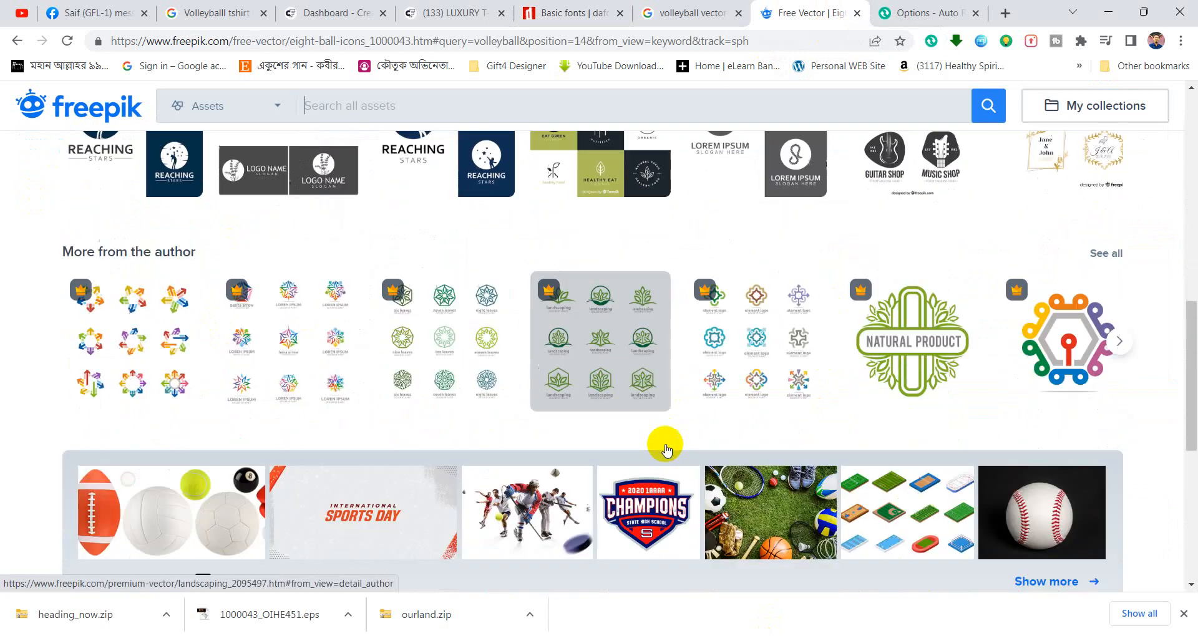
pyautogui.scroll(15, 664, 446)
pyautogui.scroll(2, 665, 448)
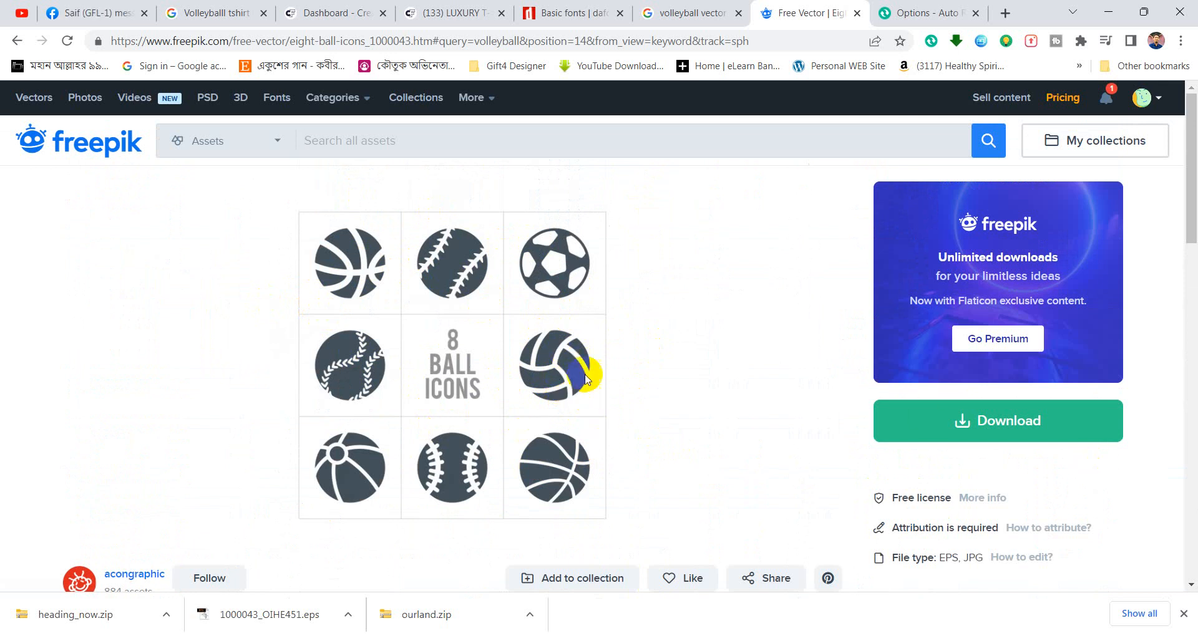
# Switch to Illustrator, copy the volleyball icon from the eight ball icons file onto the black rectangle and enlarge it.
pyautogui.hotkey('alt', 'Tab')
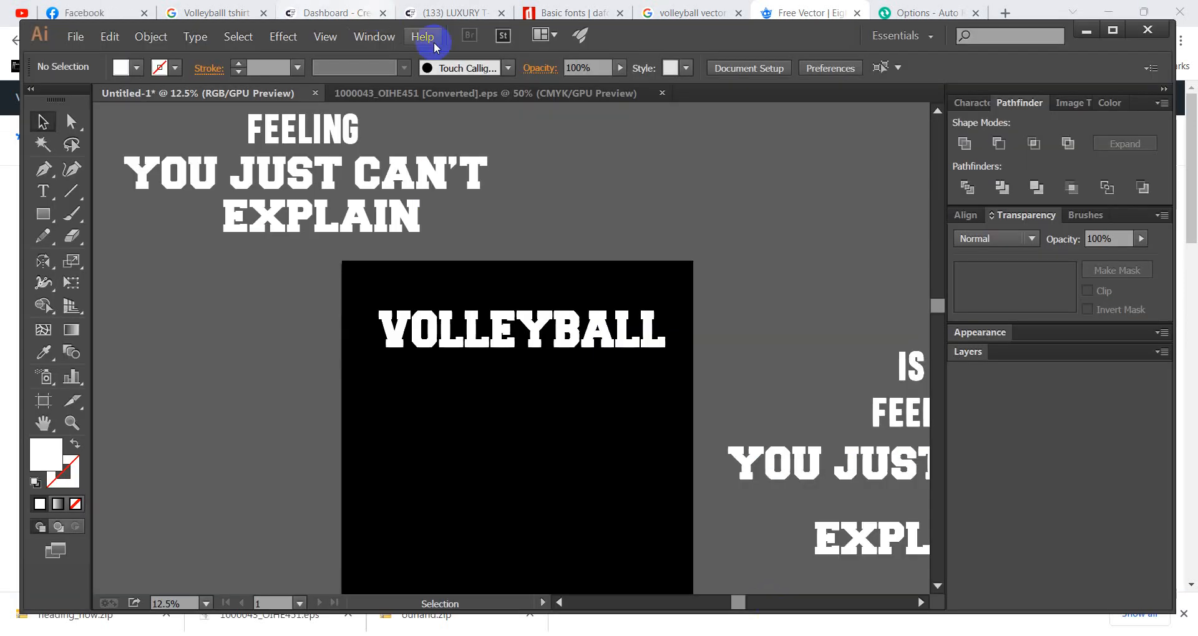
pyautogui.click(460, 93)
pyautogui.click(802, 406)
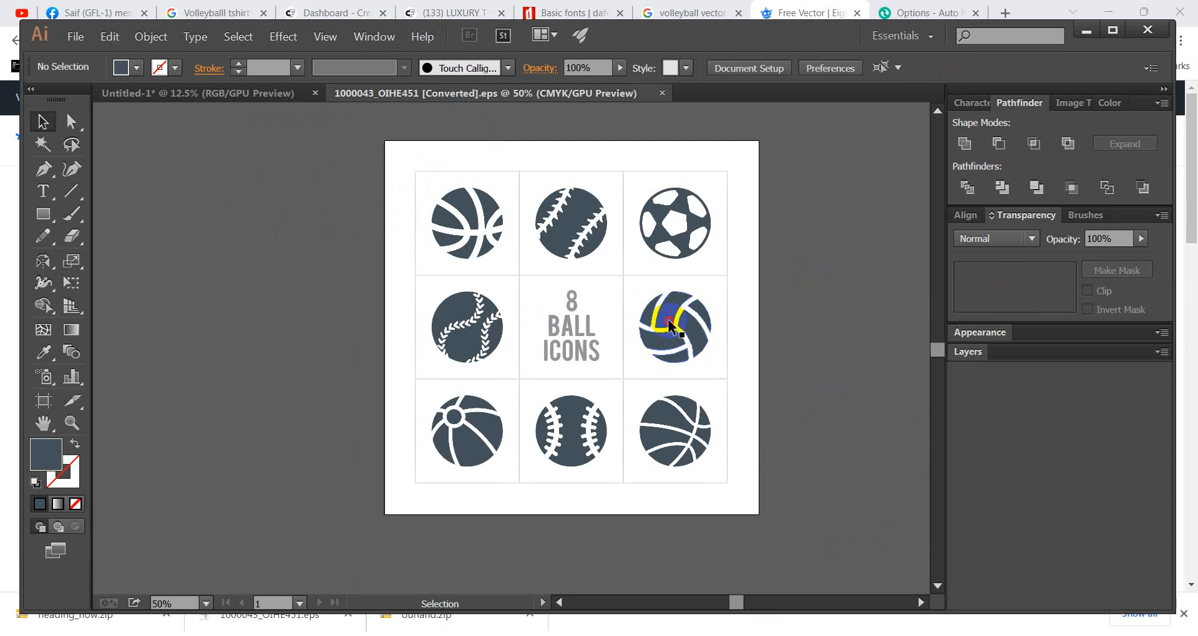
pyautogui.moveTo(660, 328); pyautogui.dragTo(623, 508)
pyautogui.scroll(-1, 493, 418)
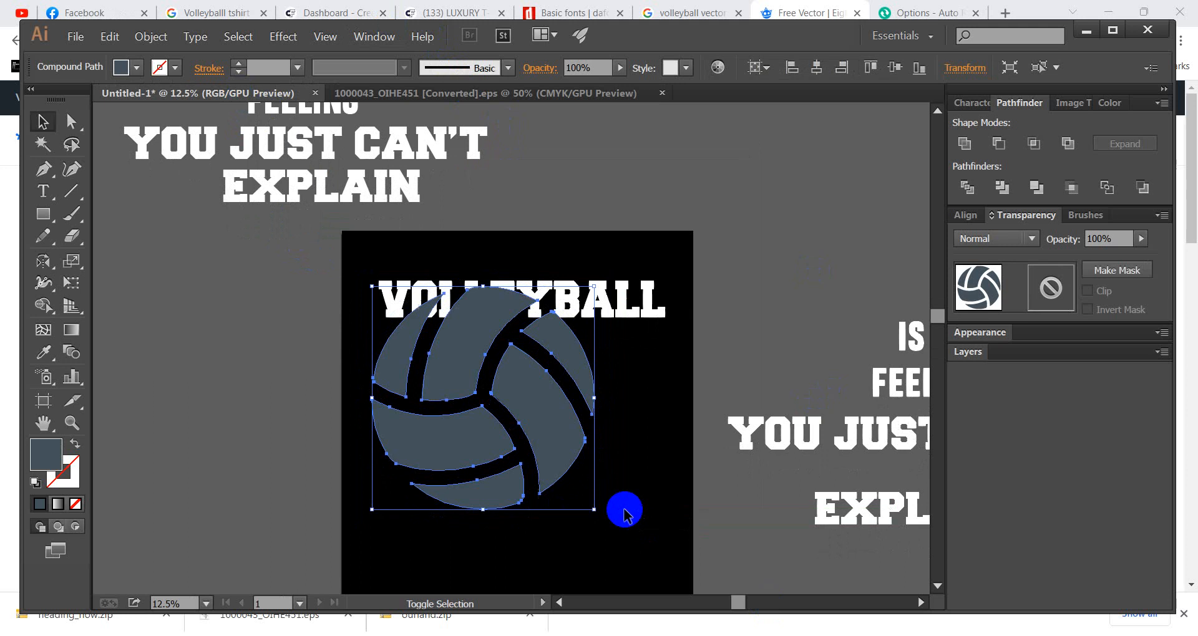
# Recolor the volleyball icon white by sampling an existing white area with the Eyedropper.
pyautogui.press('i')
pyautogui.click(439, 307)
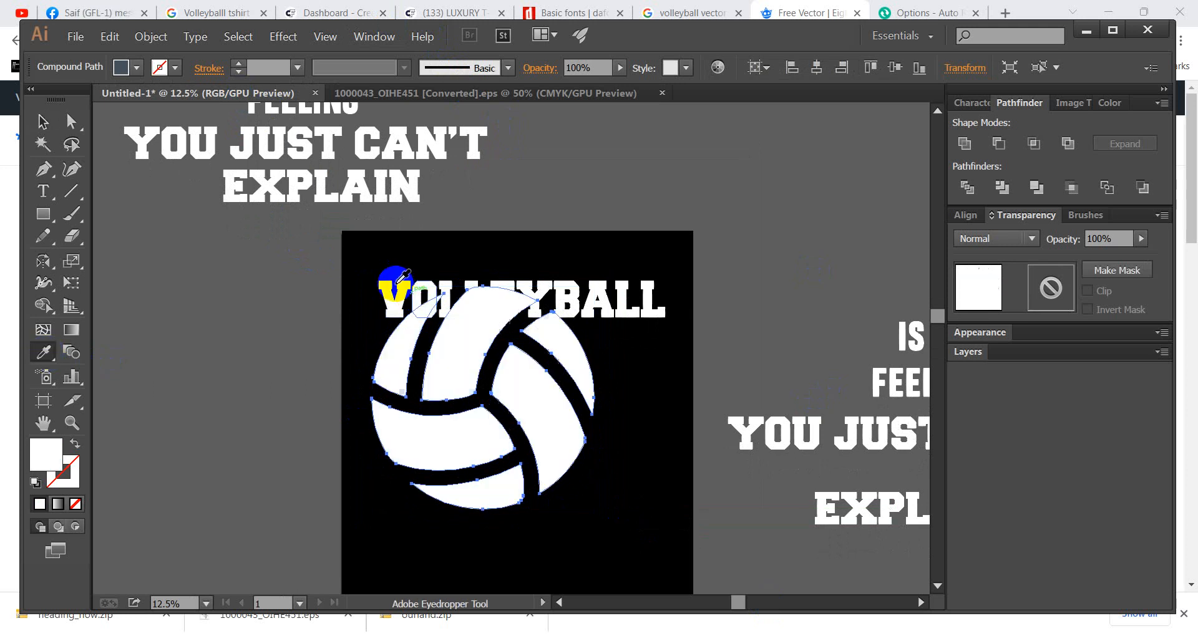
pyautogui.click(45, 123)
# Center the volleyball on the black rectangle and move the word VOLLEYBALL above and outside the rectangle.
pyautogui.moveTo(544, 452); pyautogui.dragTo(595, 491)
pyautogui.click(684, 420)
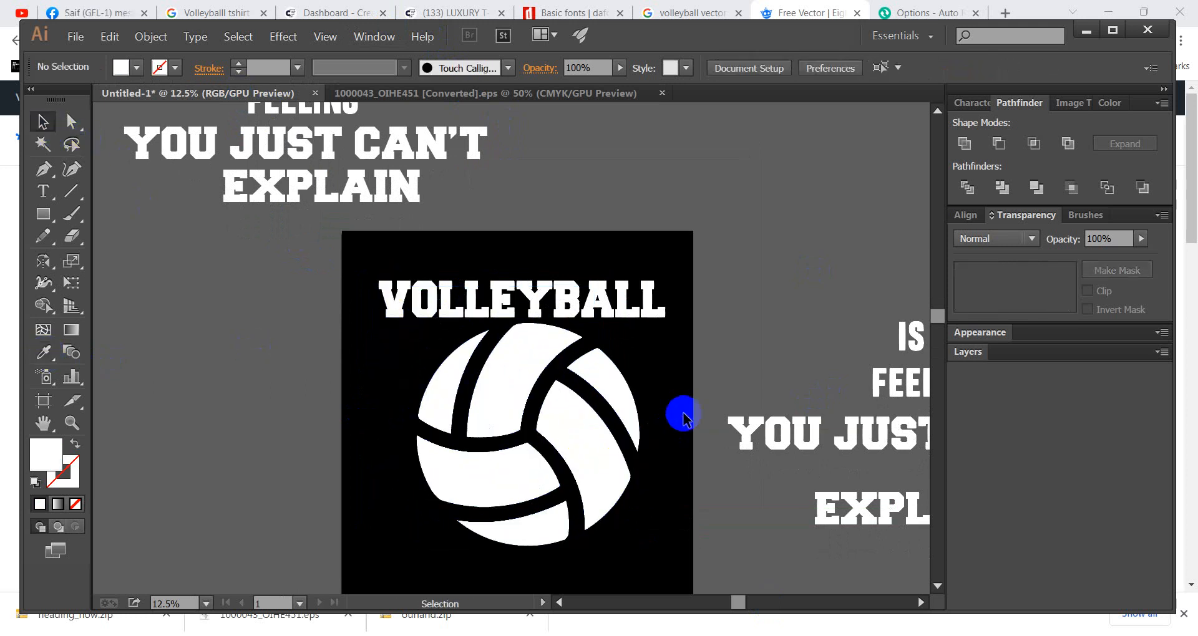
pyautogui.moveTo(627, 289); pyautogui.dragTo(869, 167)
pyautogui.moveTo(564, 409); pyautogui.dragTo(566, 387)
# Erase the lower half of the volleyball with the Eraser tool, leaving a straight horizontal cut.
pyautogui.click(78, 239)
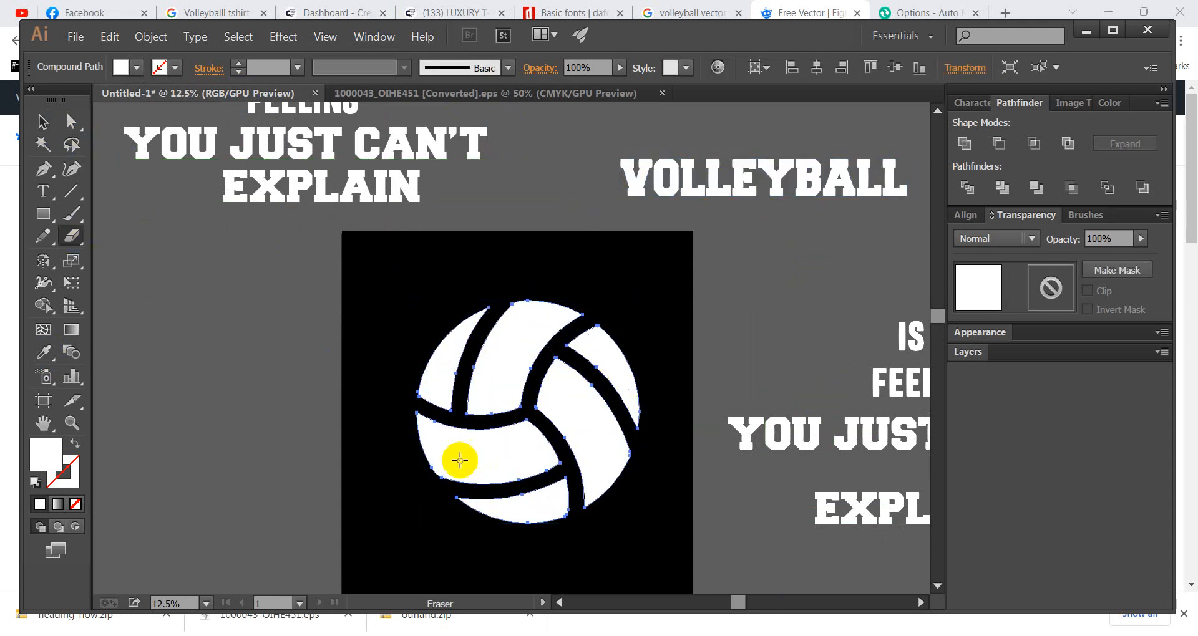
pyautogui.moveTo(406, 408)
pyautogui.mouseDown()
pyautogui.moveTo(715, 510)
pyautogui.moveTo(725, 556)
pyautogui.mouseUp()
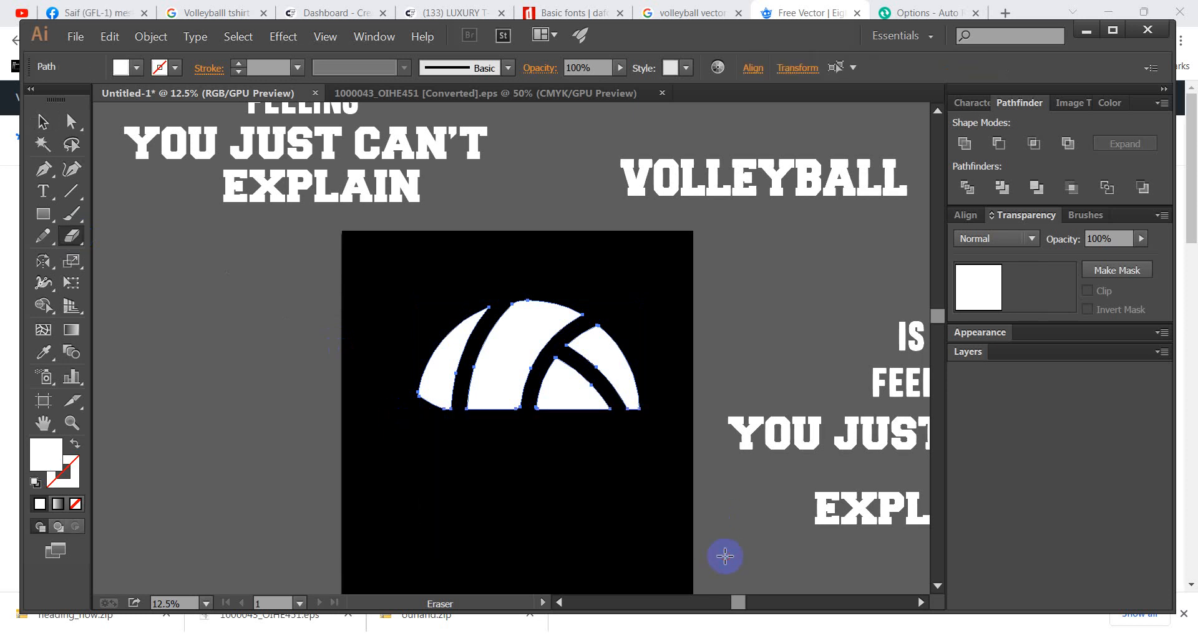
pyautogui.click(42, 124)
pyautogui.click(391, 418)
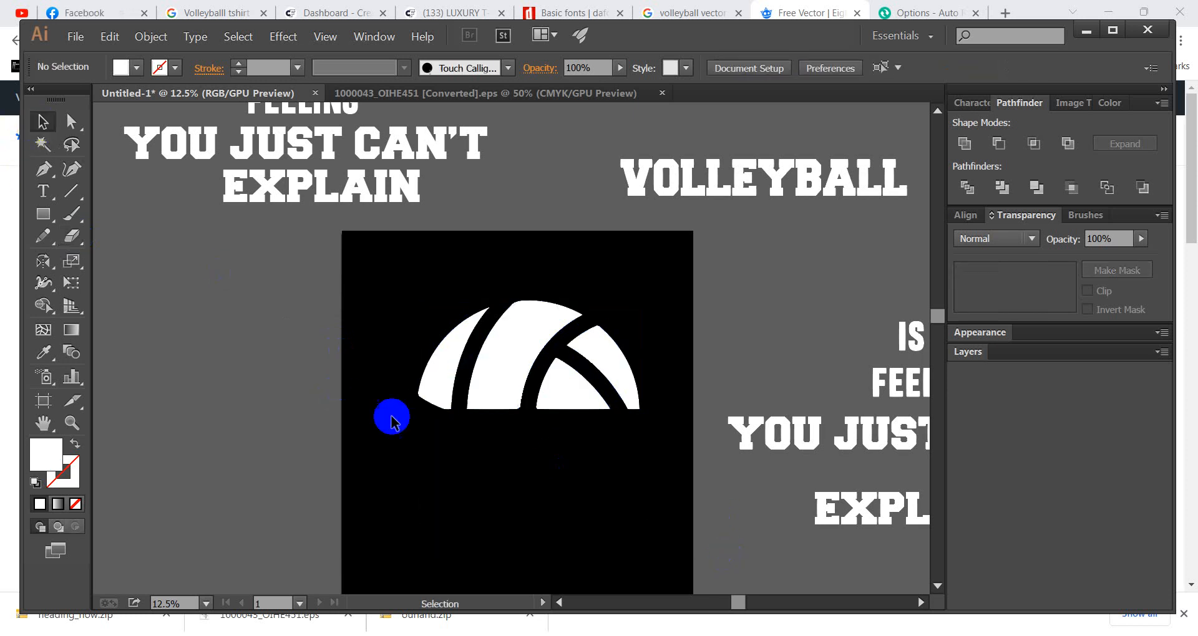
# Try to erase a further thin strip along the half ball's flat lower edge.
pyautogui.click(448, 381)
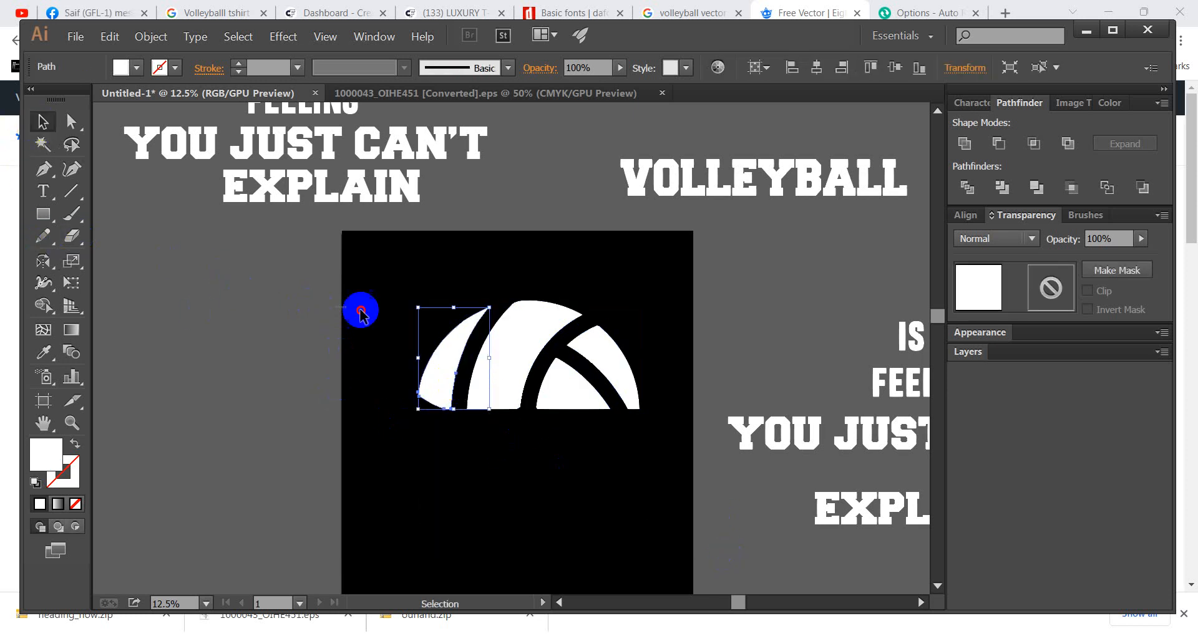
pyautogui.moveTo(361, 310); pyautogui.dragTo(653, 405)
pyautogui.click(72, 236)
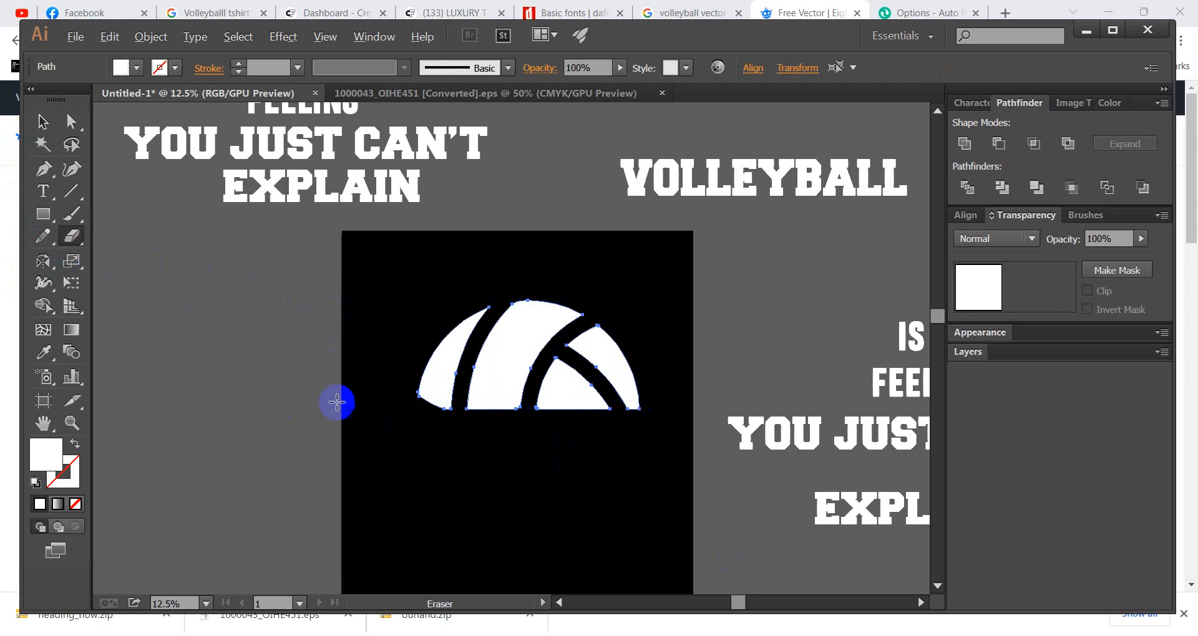
pyautogui.moveTo(412, 395)
pyautogui.mouseDown()
pyautogui.moveTo(523, 450)
pyautogui.moveTo(663, 485)
pyautogui.mouseUp()
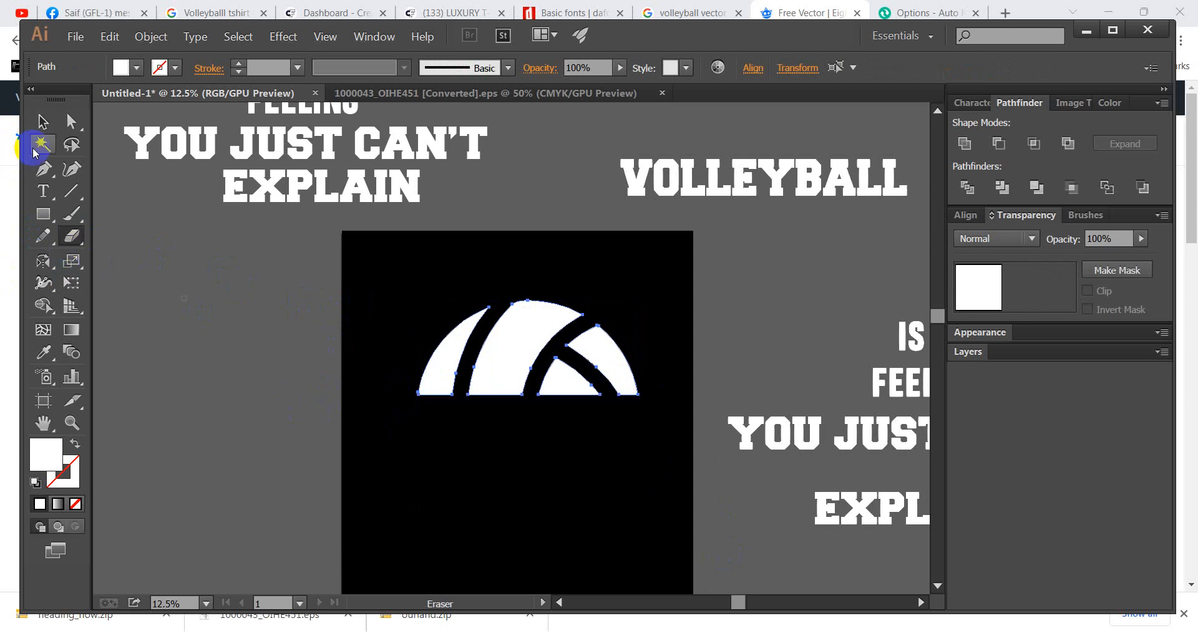
pyautogui.click(42, 130)
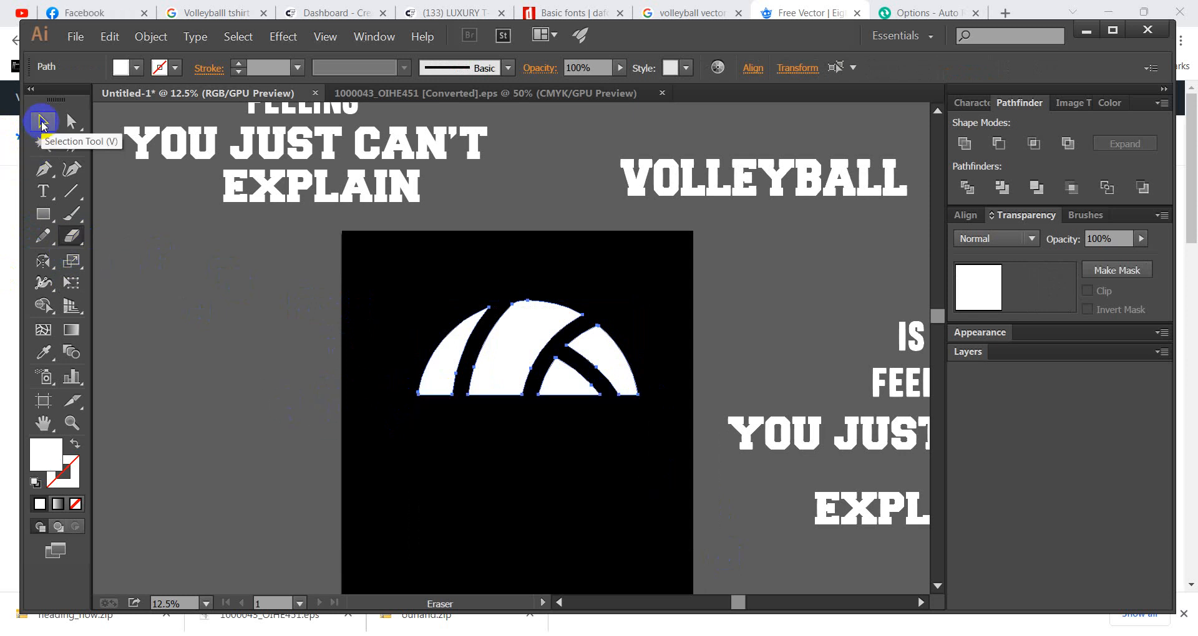
pyautogui.click(225, 420)
pyautogui.scroll(1, 441, 548)
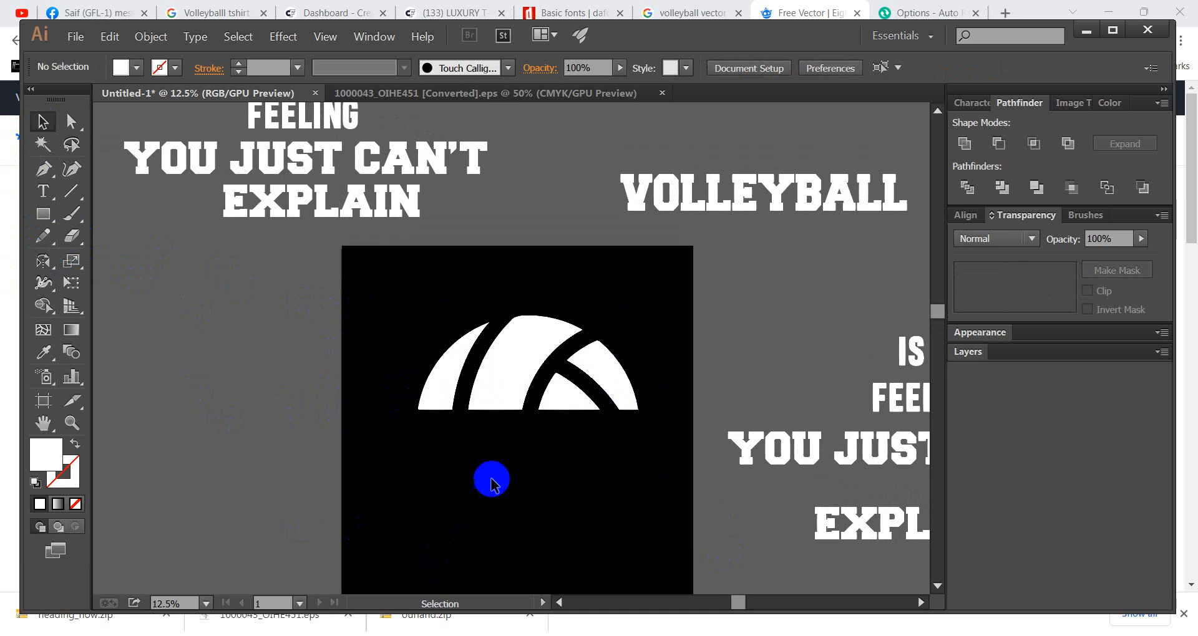
pyautogui.hotkey('ctrl', 'z')
pyautogui.click(232, 409)
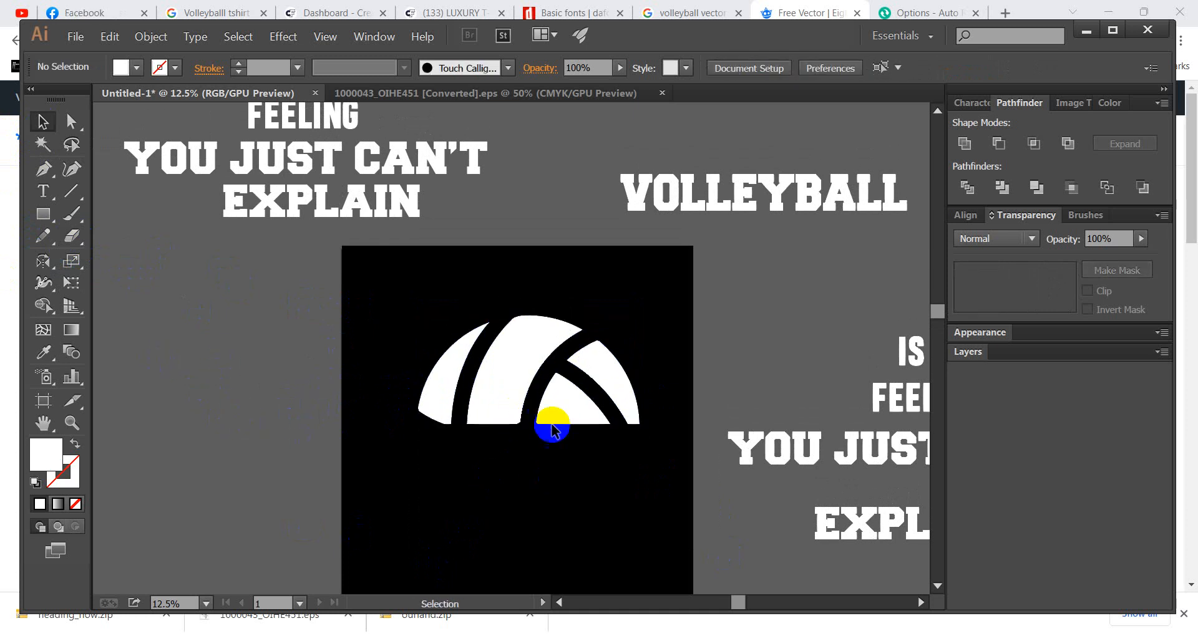
pyautogui.click(650, 193)
pyautogui.click(522, 234)
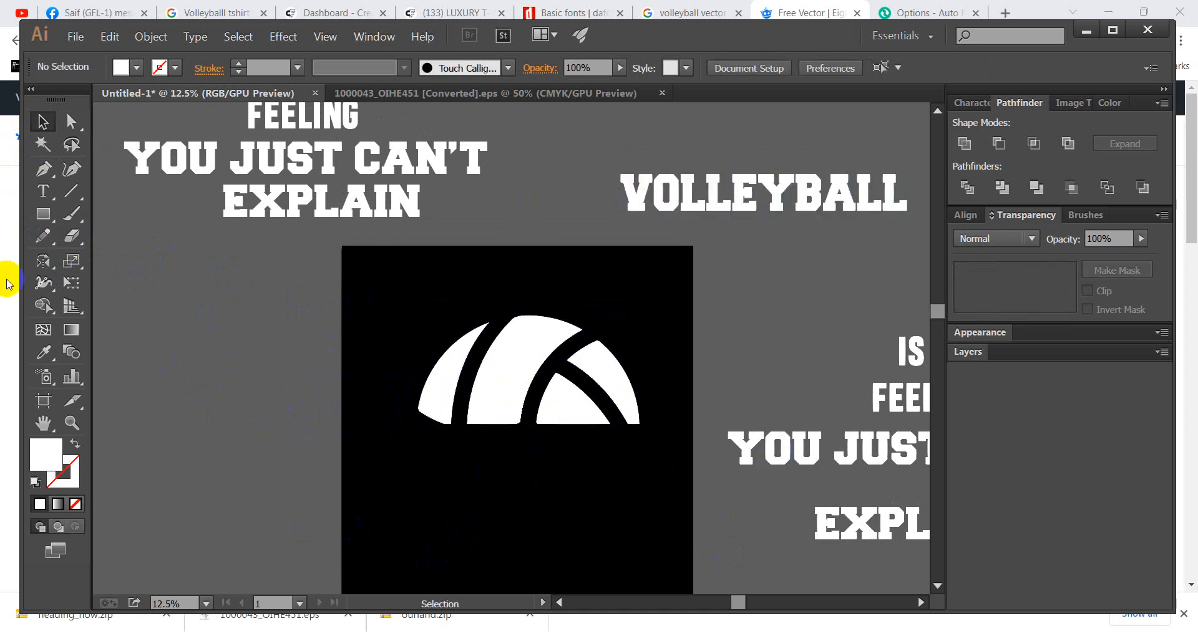
# Draw a circle slightly larger than the ball around the half ball and give it a white outline without fill.
pyautogui.click(584, 394)
pyautogui.moveTo(43, 214); pyautogui.dragTo(121, 259)
pyautogui.moveTo(525, 421); pyautogui.dragTo(644, 513)
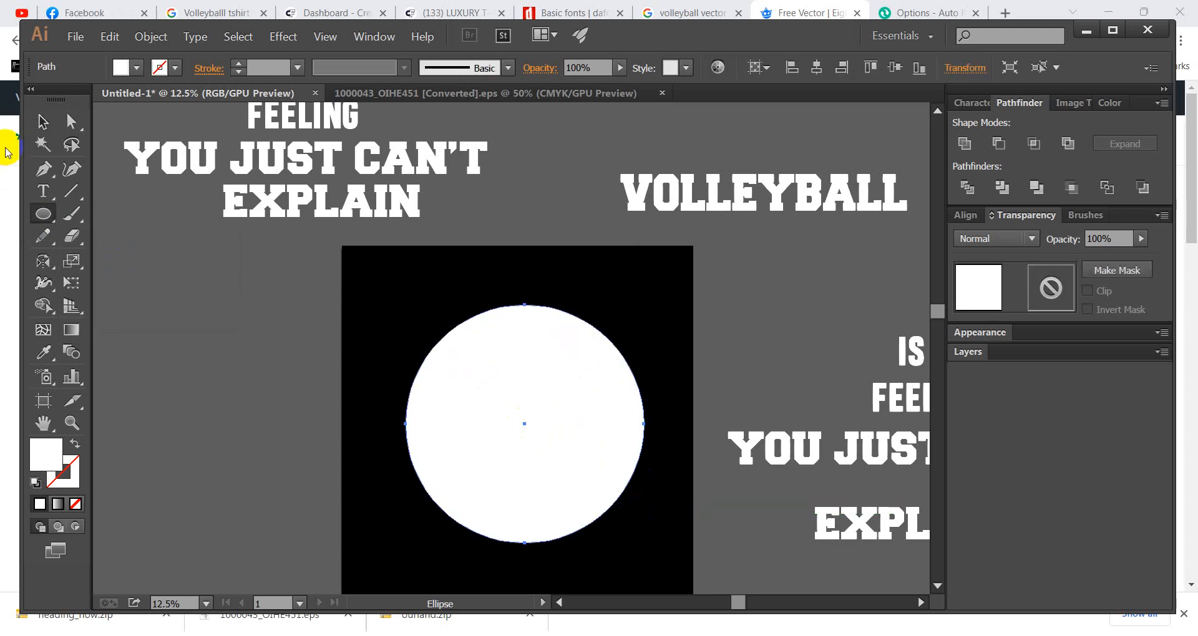
pyautogui.click(43, 122)
pyautogui.click(72, 446)
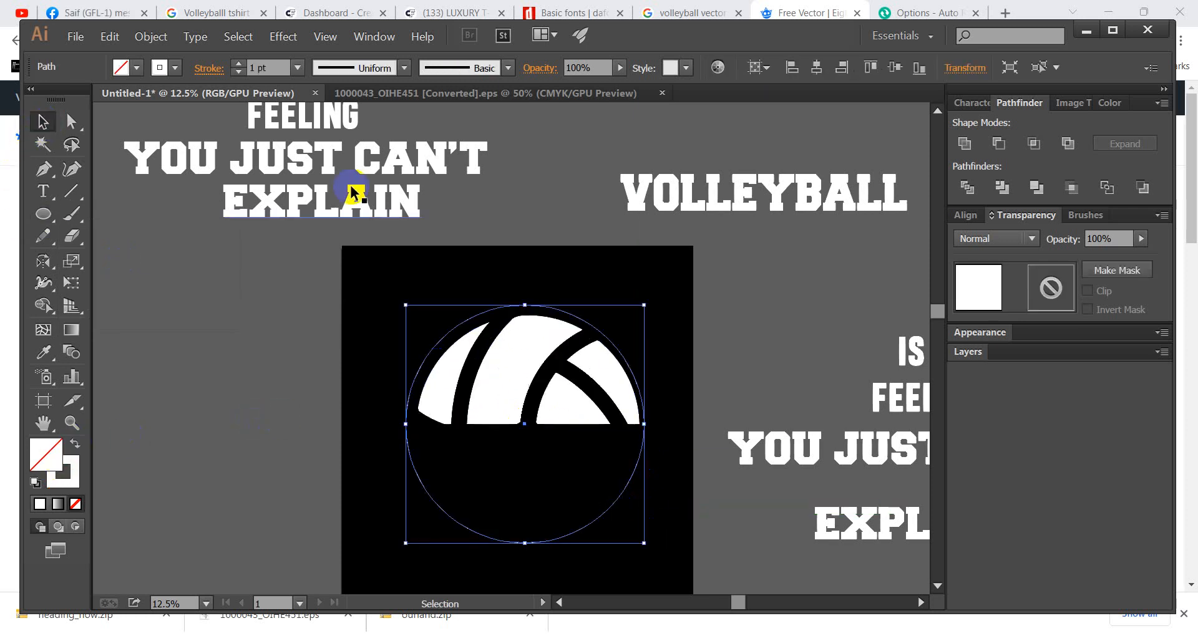
# Set the circle's stroke weight to 17 pt and shift the circle slightly to the right around the half ball.
pyautogui.moveTo(234, 65); pyautogui.dragTo(234, 65)
pyautogui.click(308, 315)
pyautogui.scroll(1, 587, 384)
pyautogui.click(654, 328)
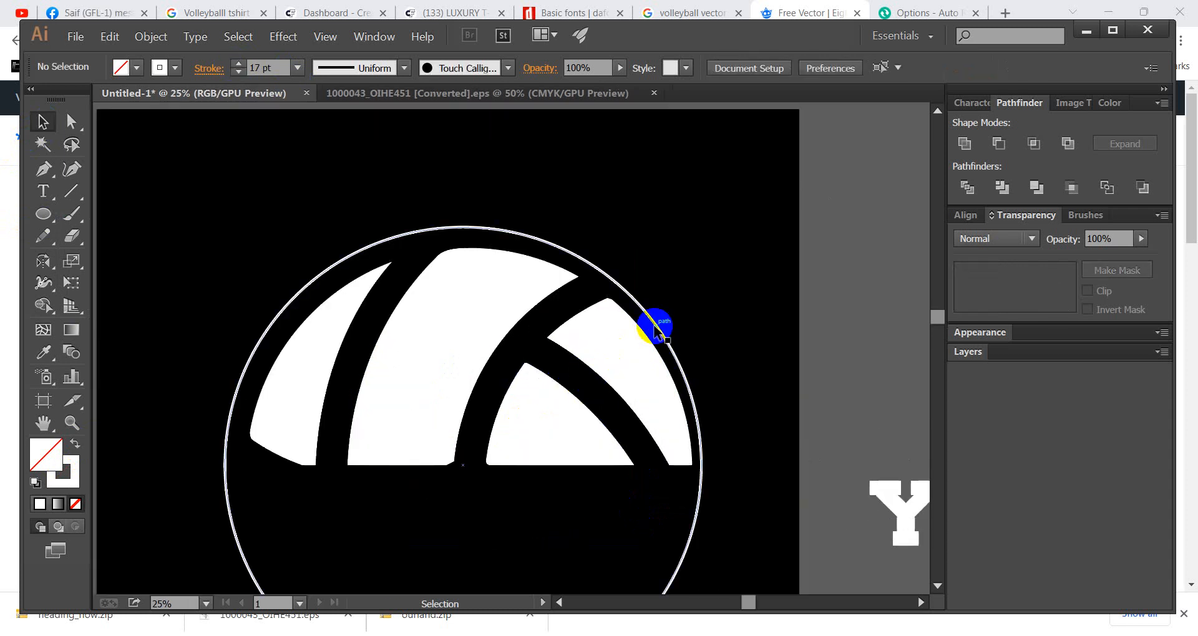
pyautogui.moveTo(654, 327); pyautogui.dragTo(662, 328)
pyautogui.click(722, 261)
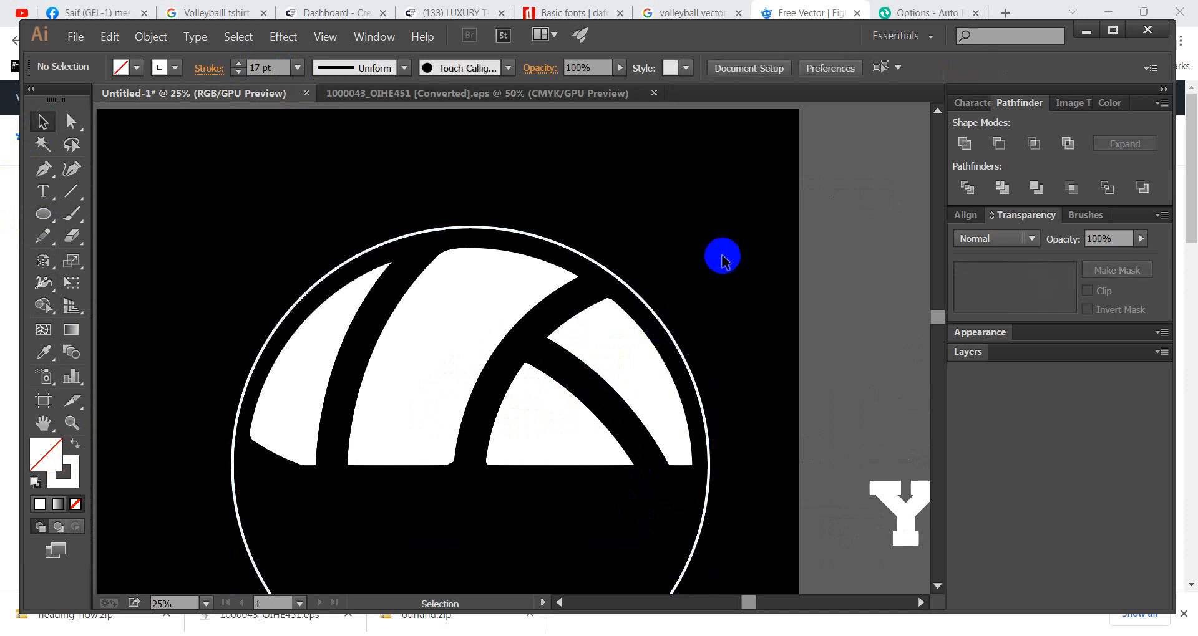
# Group the four white pieces of the half ball, leaving the outline circle out of the group.
pyautogui.moveTo(678, 204); pyautogui.dragTo(478, 314)
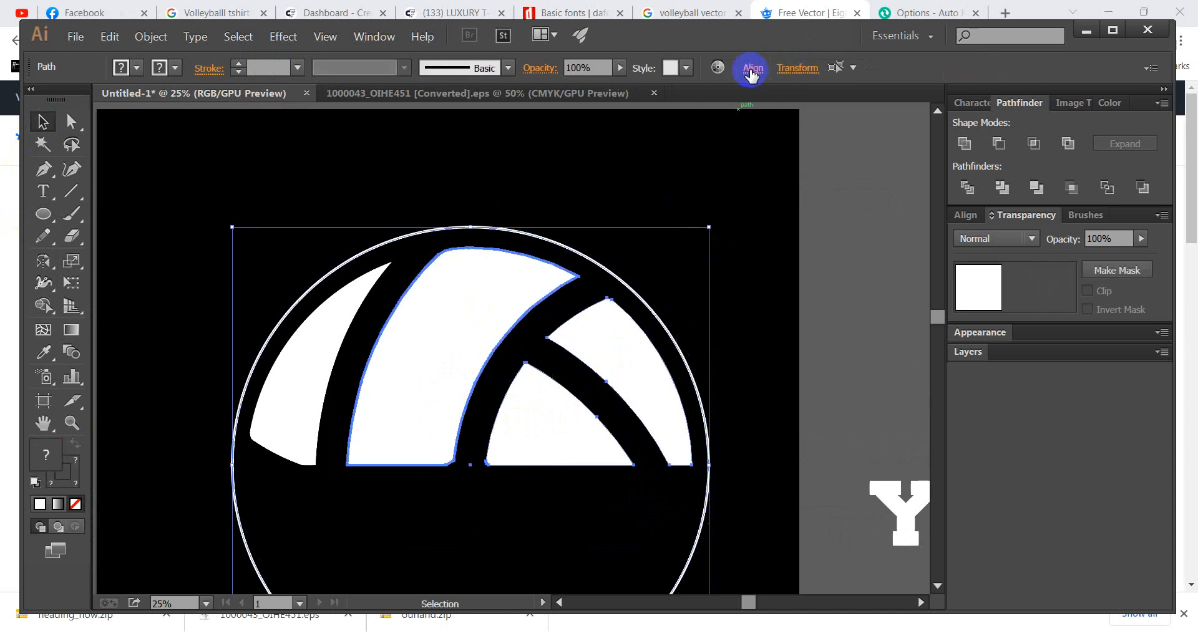
pyautogui.click(722, 161)
pyautogui.moveTo(675, 232); pyautogui.dragTo(249, 443)
pyautogui.moveTo(166, 387); pyautogui.dragTo(535, 315)
pyautogui.hotkey('ctrl', 'z')
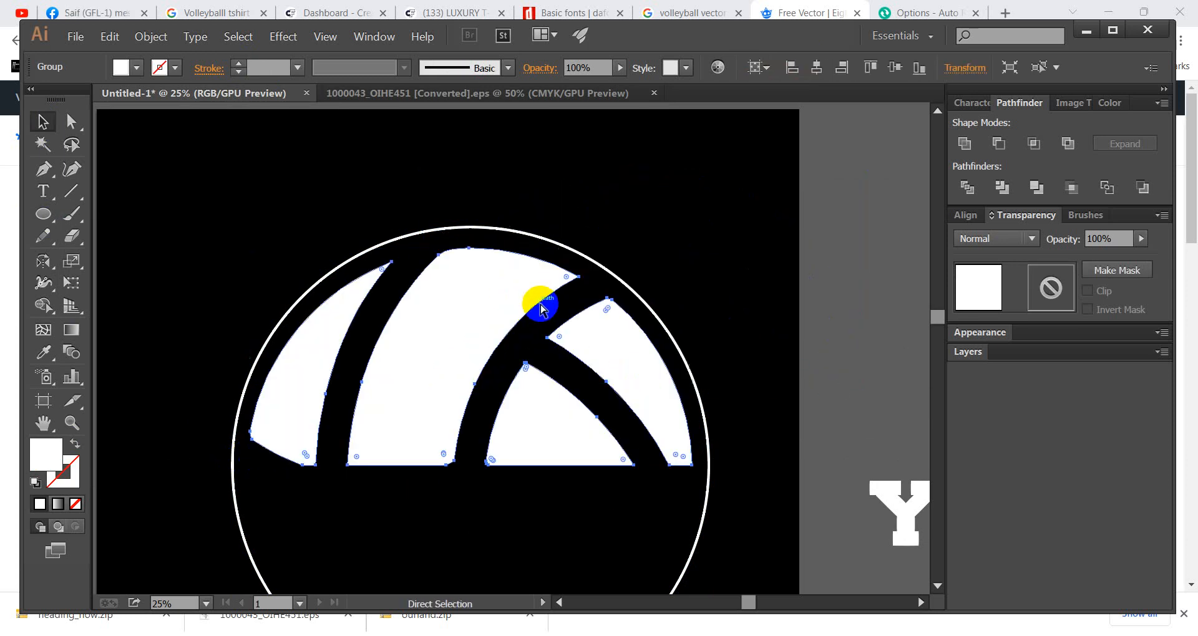
# Align the outline circle and the half ball group on their horizontal centers.
pyautogui.press('v')
pyautogui.keyDown('shift'); pyautogui.click(538, 321); pyautogui.keyUp('shift')
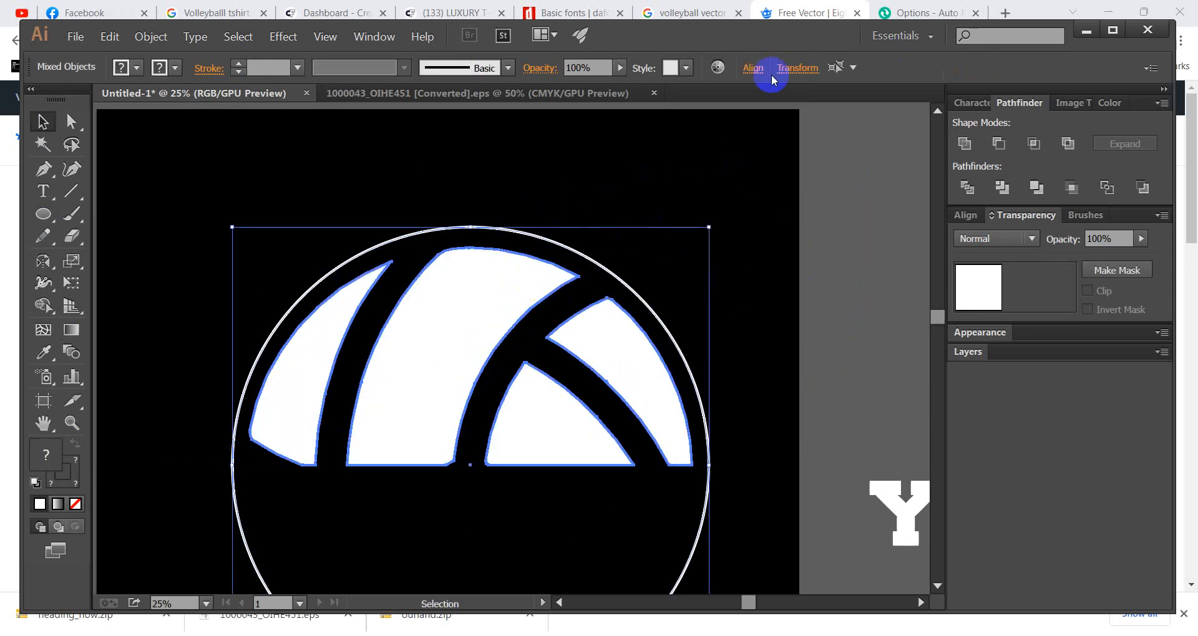
pyautogui.click(751, 68)
pyautogui.click(597, 119)
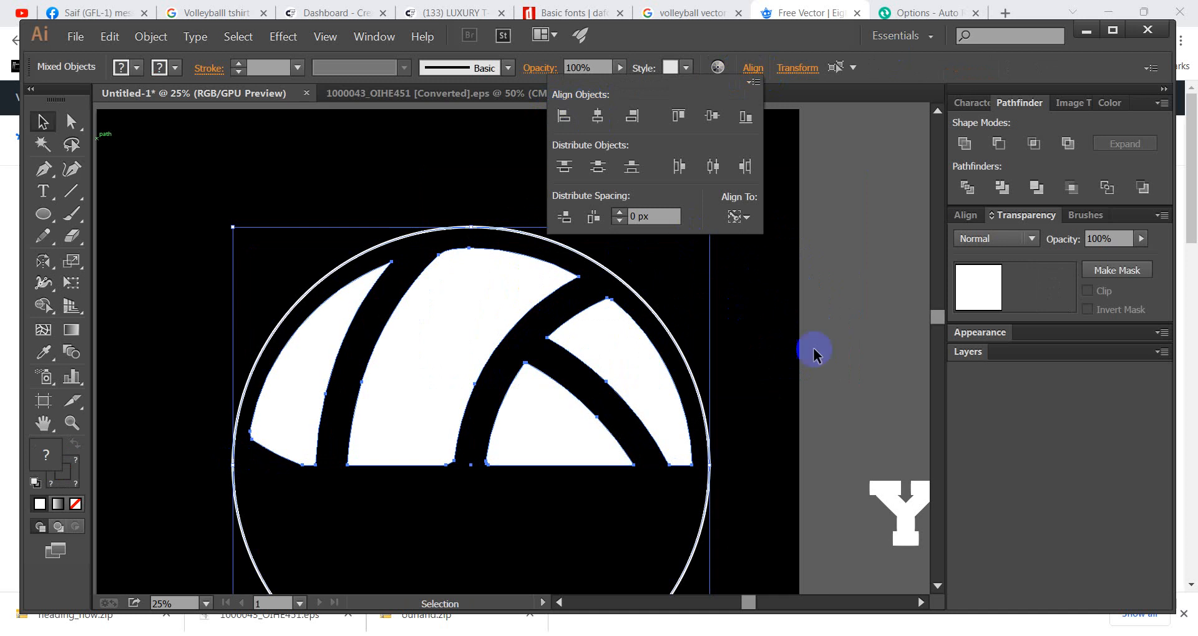
pyautogui.click(815, 348)
# Move the outline circle down slightly so it sits closer to the half ball's upper edge.
pyautogui.click(633, 294)
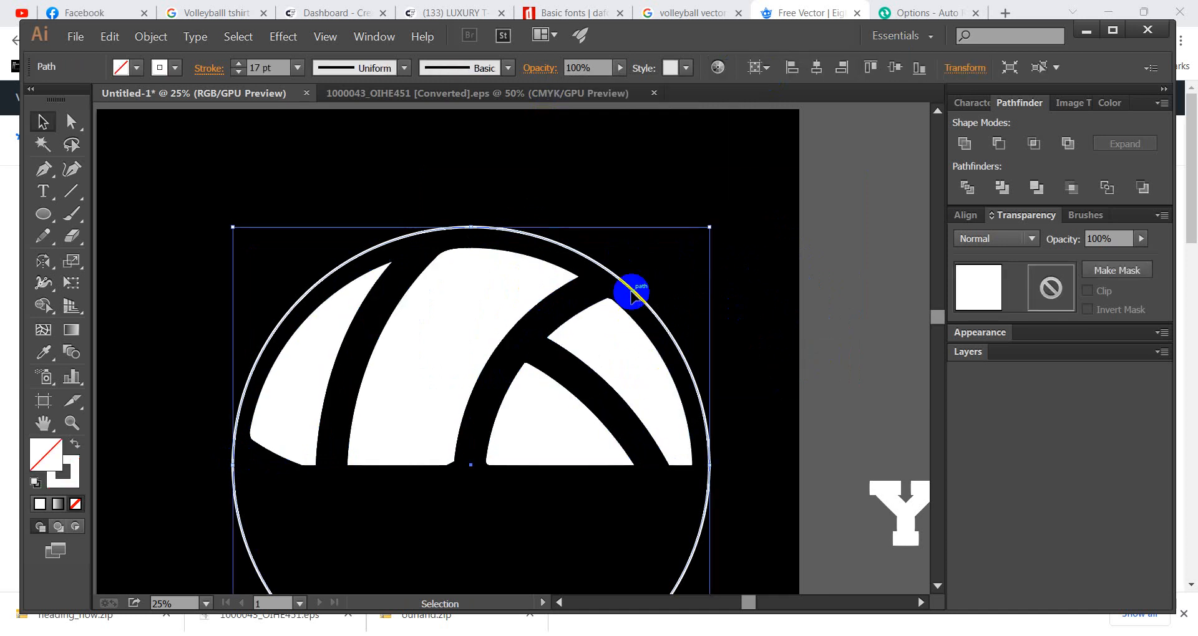
pyautogui.moveTo(632, 293); pyautogui.dragTo(632, 296)
pyautogui.click(586, 179)
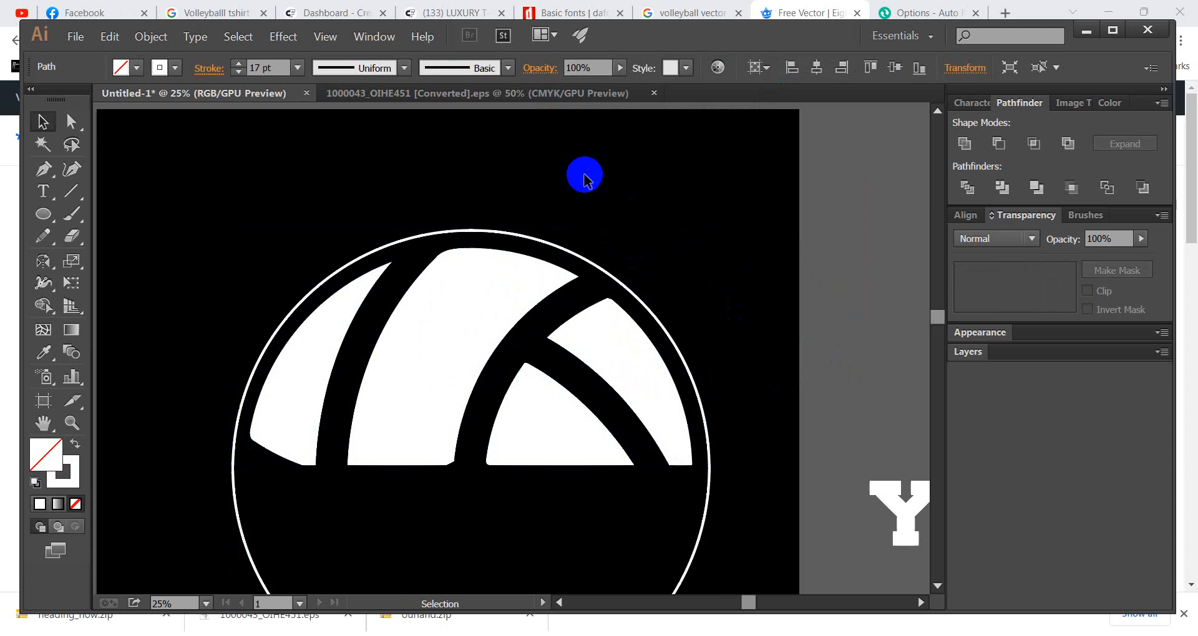
# Delete the circle's lowest anchor point so only the upper half of the outline is kept.
pyautogui.scroll(-1, 543, 291)
pyautogui.click(366, 493)
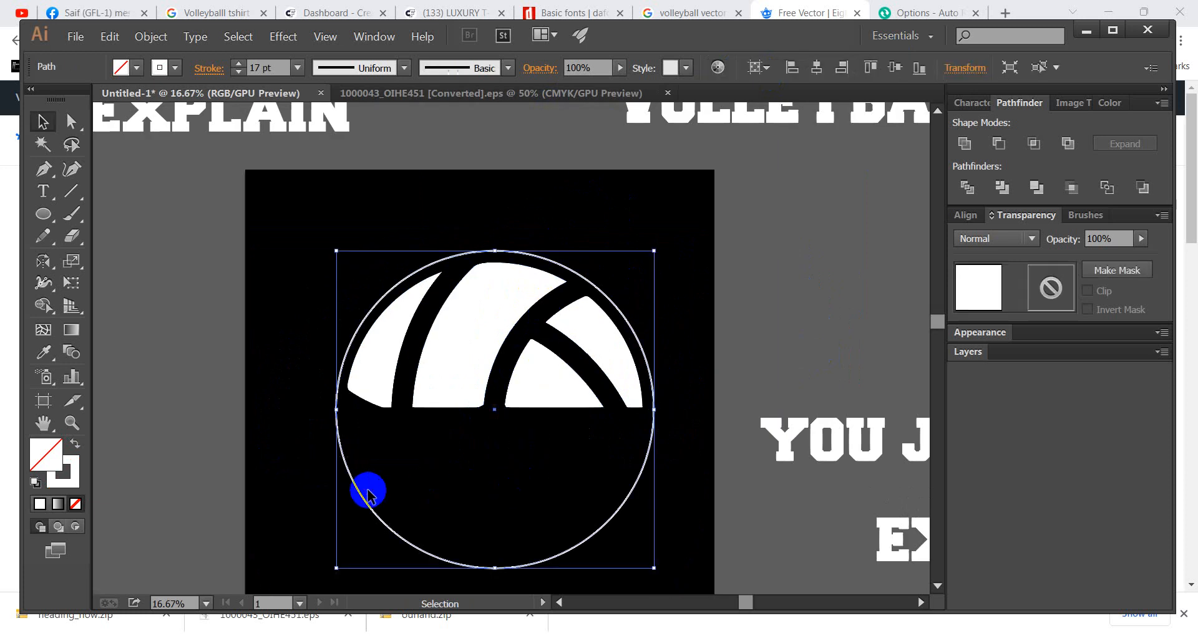
pyautogui.click(71, 121)
pyautogui.scroll(-1, 510, 513)
pyautogui.click(511, 513)
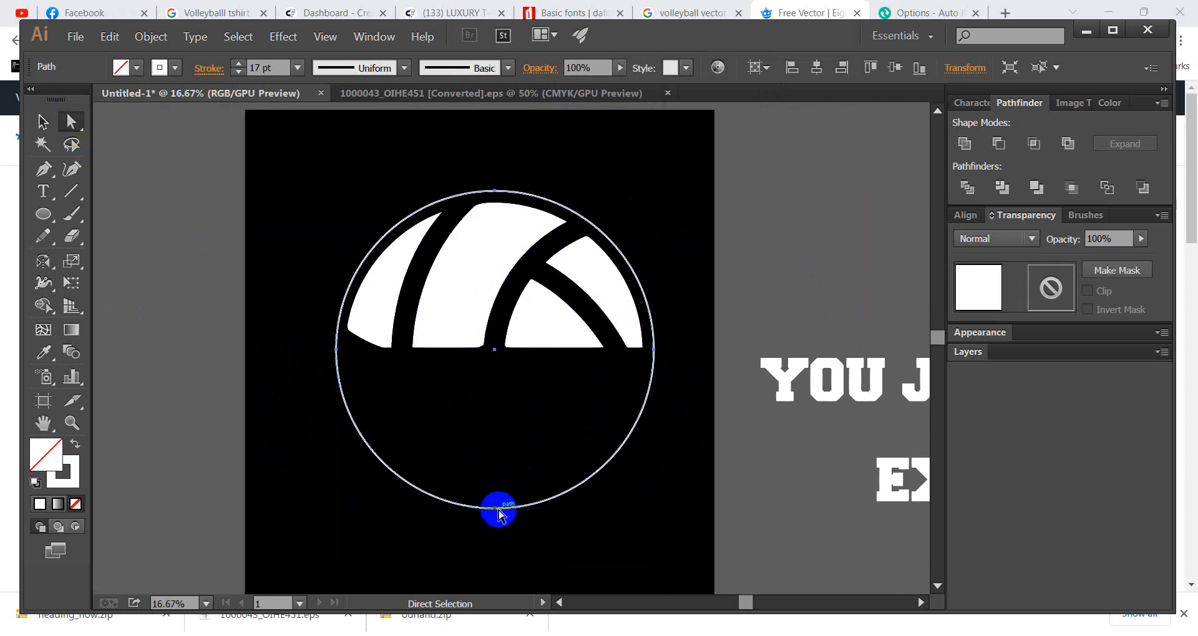
pyautogui.click(499, 510)
pyautogui.press('Delete')
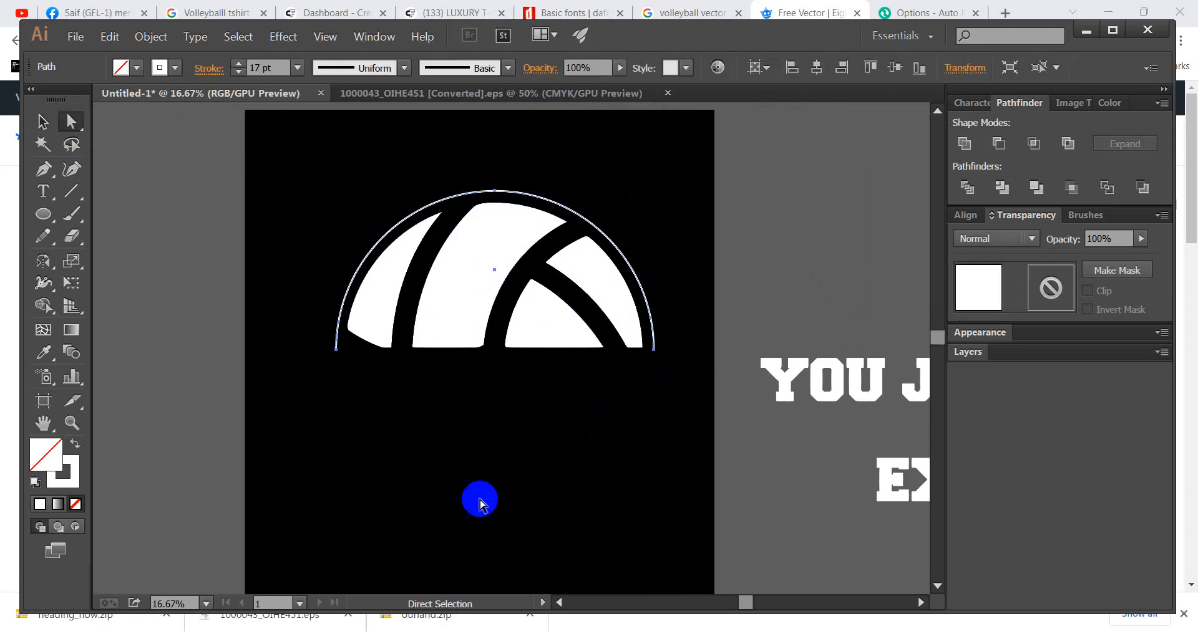
# Erase both lower ends of the arc so it stops a little above the half ball's flat edge.
pyautogui.click(71, 236)
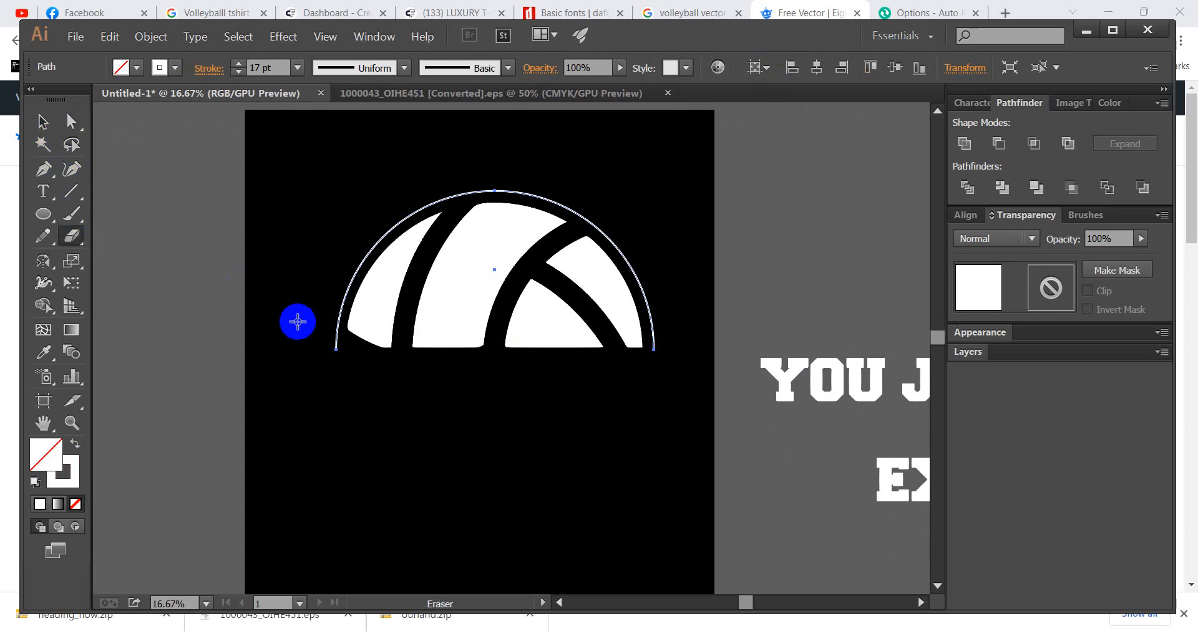
pyautogui.moveTo(325, 333)
pyautogui.mouseDown()
pyautogui.moveTo(460, 369)
pyautogui.moveTo(676, 455)
pyautogui.mouseUp()
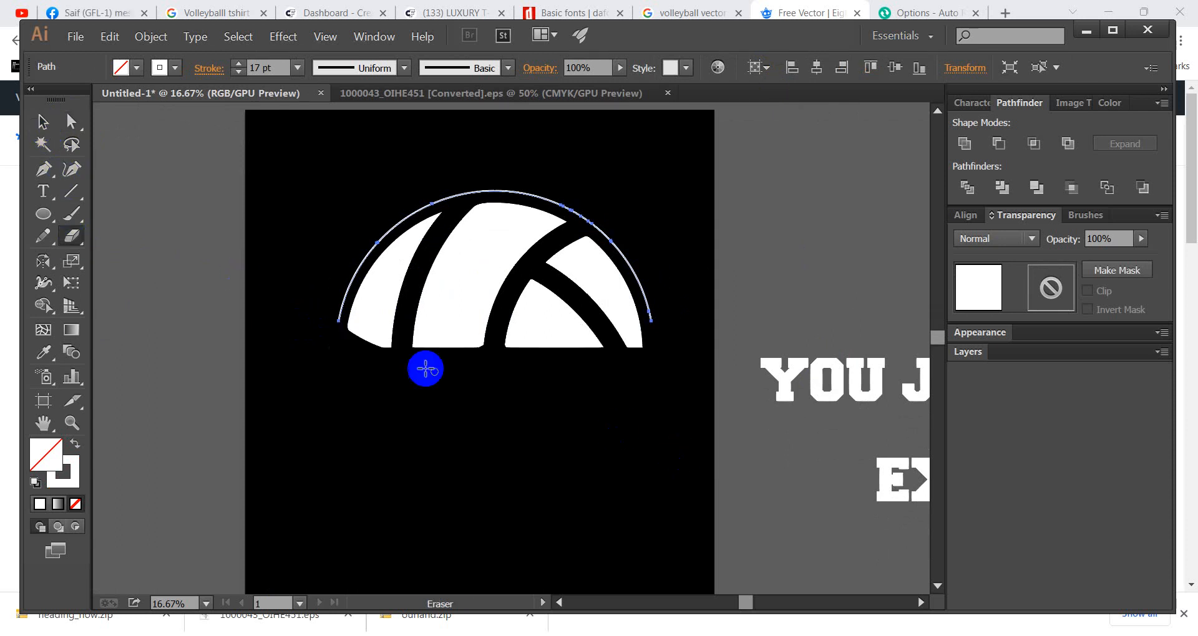
pyautogui.click(42, 121)
pyautogui.click(602, 365)
# Widen the outline arc slightly on both sides, keeping it centered over the half ball.
pyautogui.keyDown('alt'); pyautogui.scroll(-1, 624, 380); pyautogui.keyUp('alt')
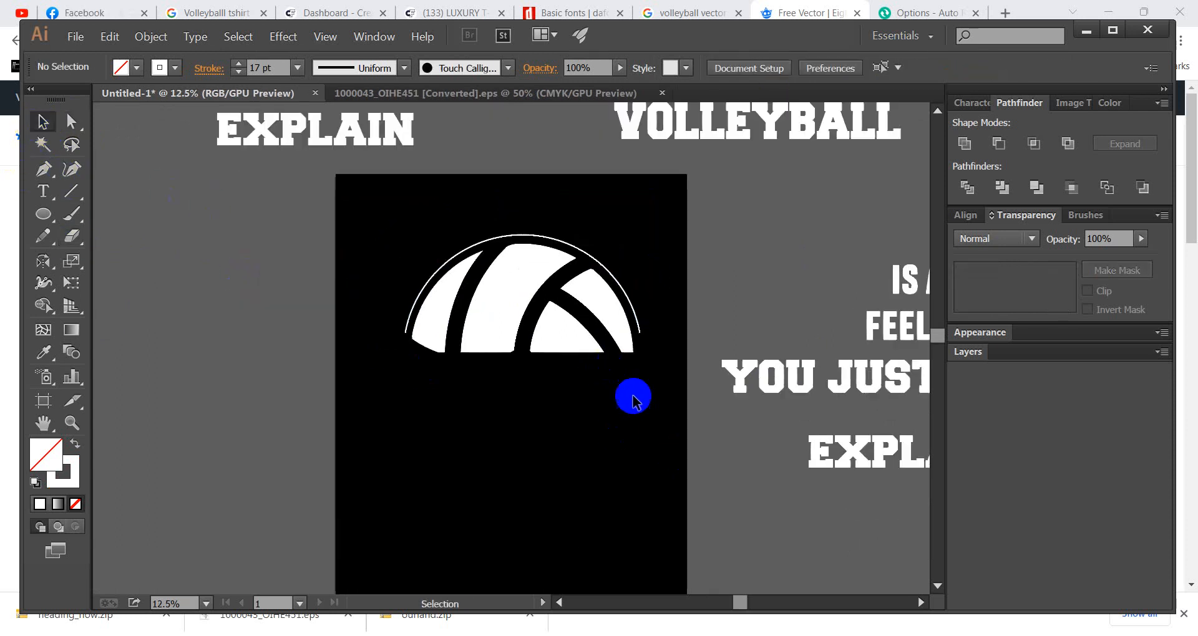
pyautogui.scroll(1, 718, 446)
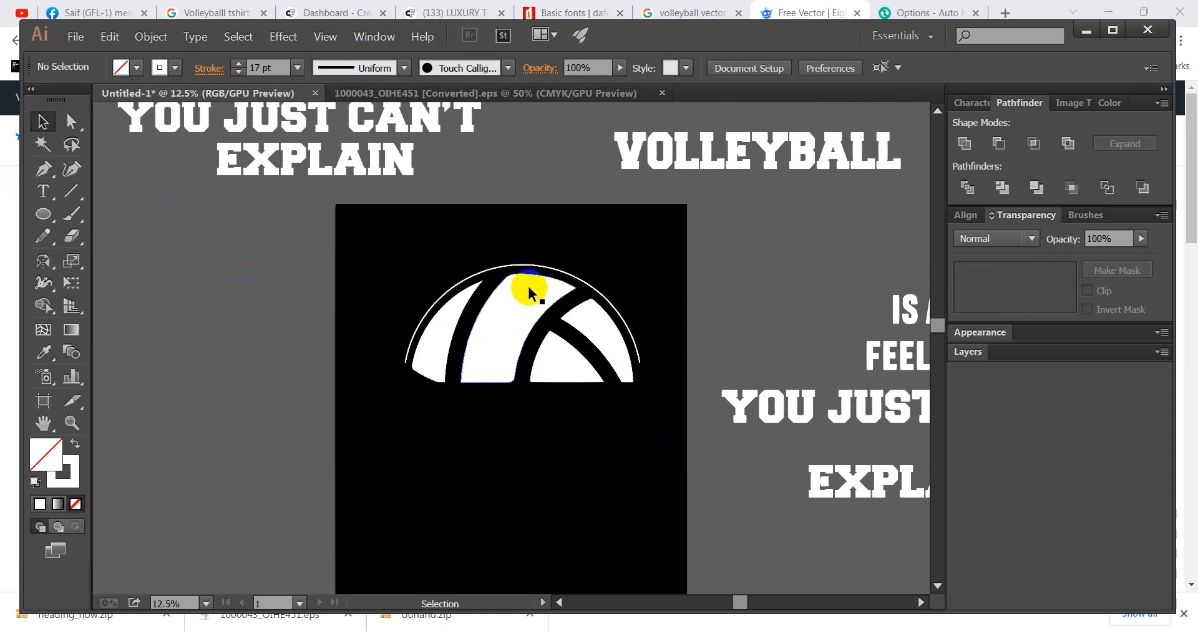
pyautogui.click(558, 275)
pyautogui.keyDown('alt'); pyautogui.scroll(1, 546, 306); pyautogui.keyUp('alt')
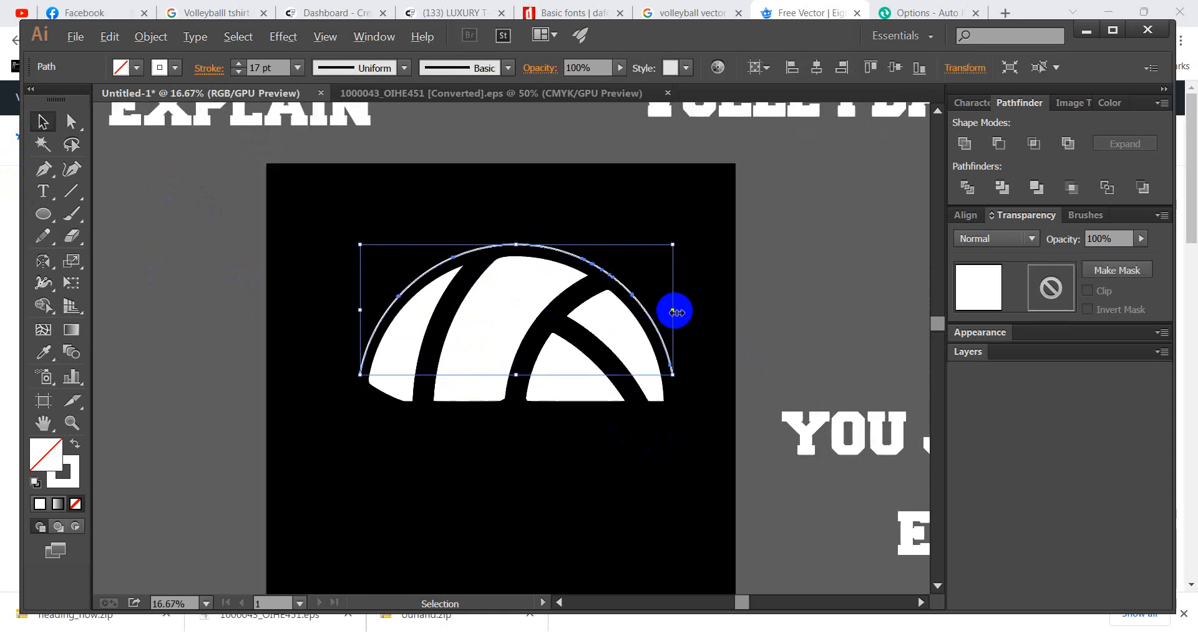
pyautogui.moveTo(676, 312); pyautogui.dragTo(679, 312)
pyautogui.click(613, 464)
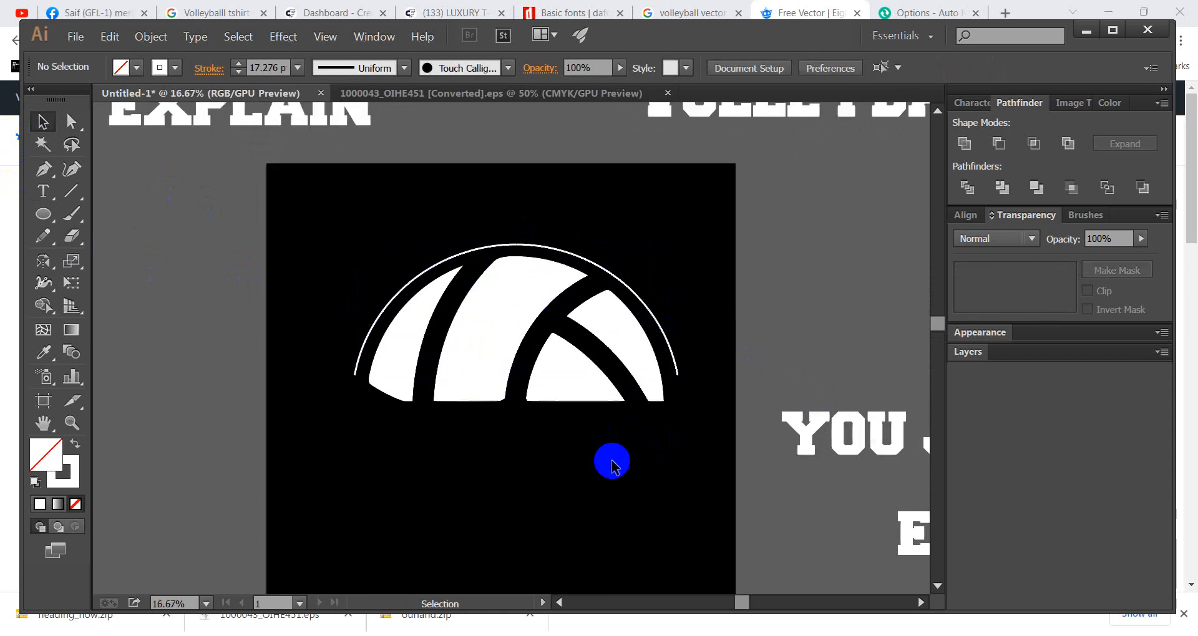
pyautogui.click(675, 348)
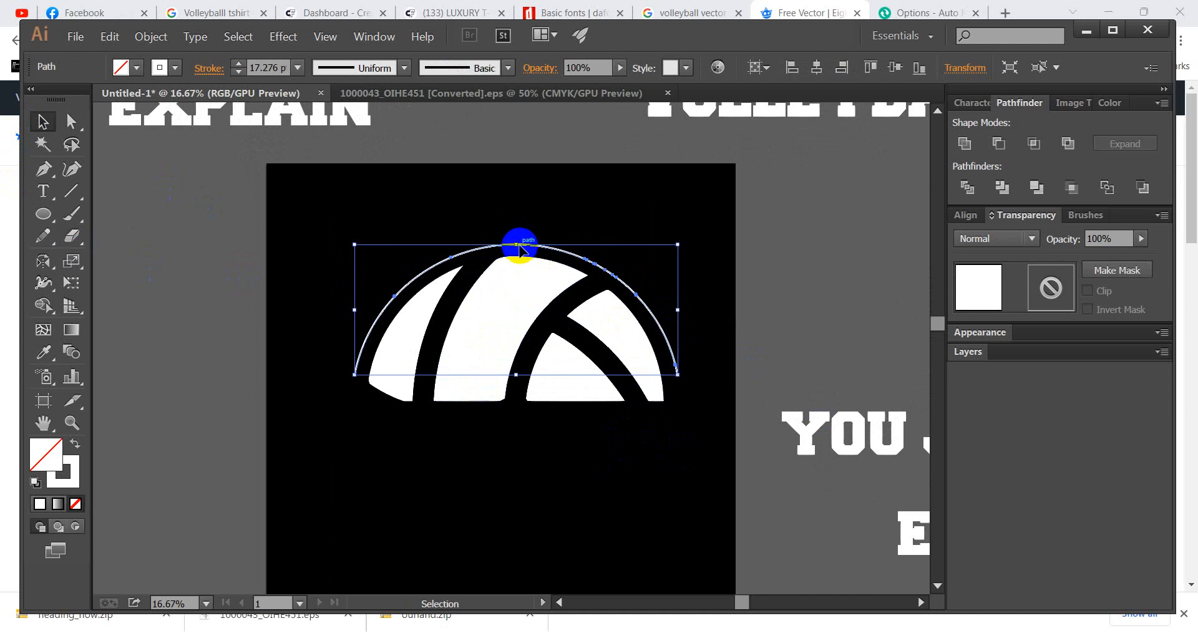
# Stretch the outline arc's top slightly upward so it follows the half ball with a little more clearance.
pyautogui.moveTo(518, 245); pyautogui.dragTo(518, 241)
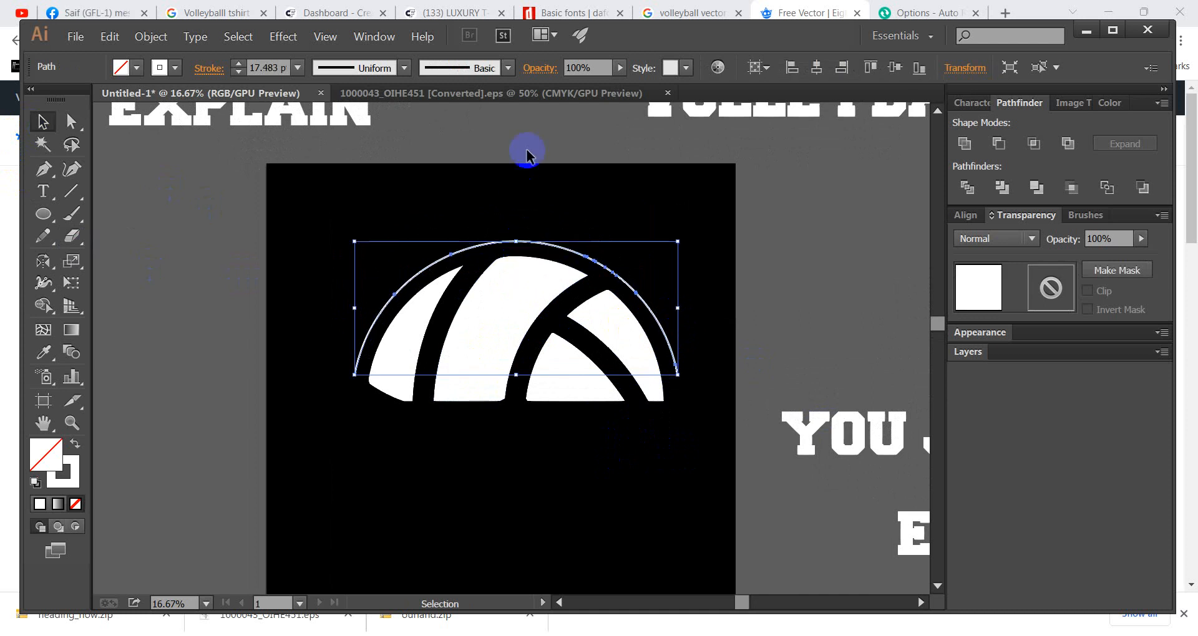
pyautogui.click(526, 154)
pyautogui.click(519, 244)
# Copy the word VOLLEYBALL from the slogan text above the artboard.
pyautogui.scroll(5, 187, 303)
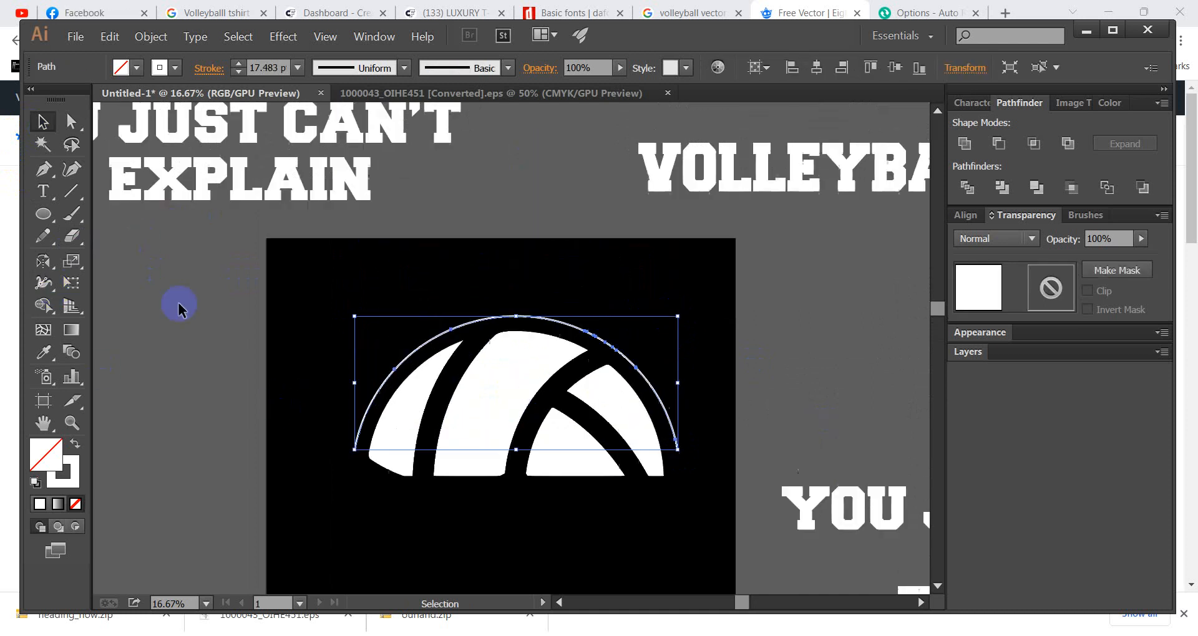
pyautogui.scroll(3, 191, 303)
pyautogui.doubleClick(417, 178)
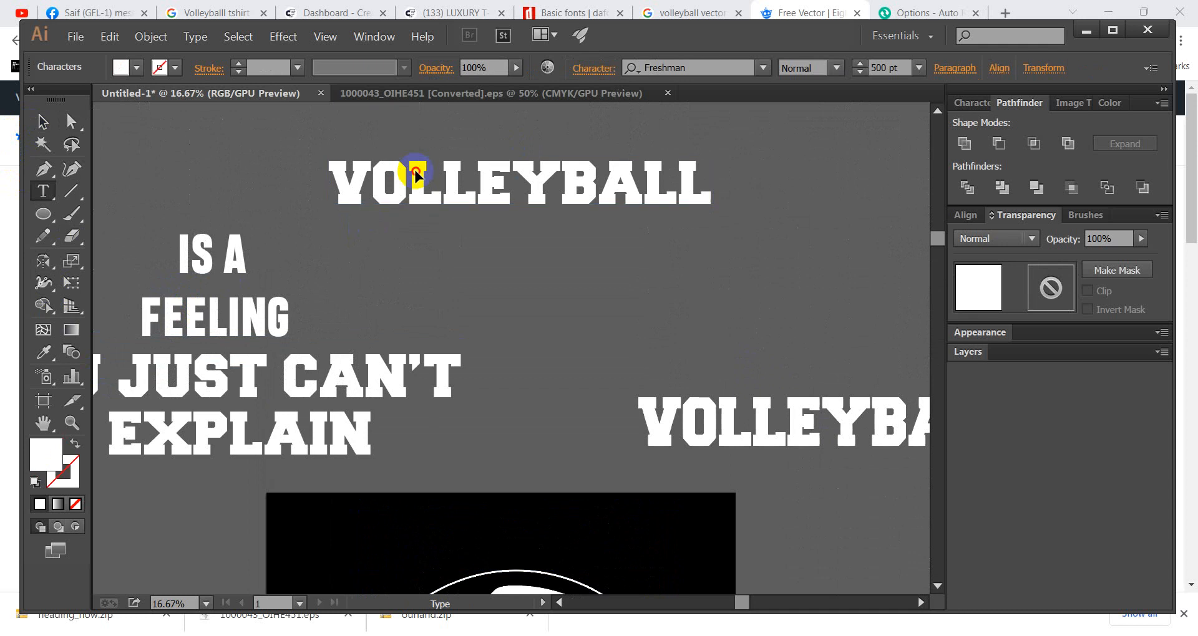
pyautogui.doubleClick(418, 177)
pyautogui.hotkey('ctrl', 'c')
pyautogui.click(43, 121)
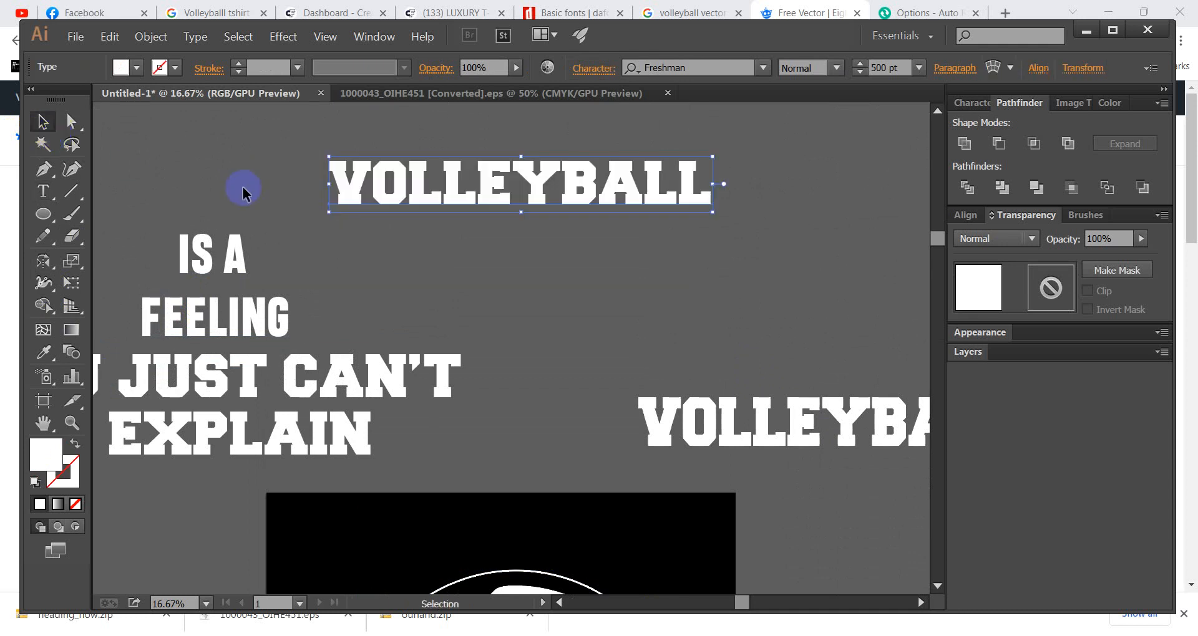
pyautogui.click(242, 186)
# Turn the outline arc into a type path and paste VOLLEYBALL along it with the Type on a Path tool.
pyautogui.scroll(-2, 410, 437)
pyautogui.rightClick(70, 194)
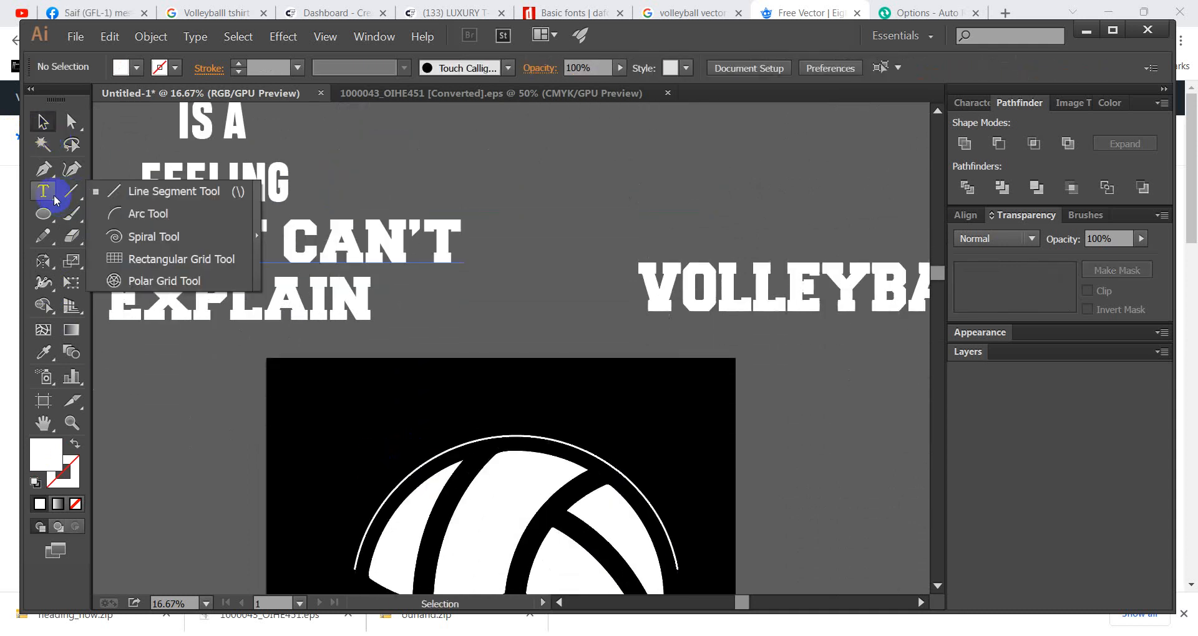
pyautogui.rightClick(48, 195)
pyautogui.click(104, 251)
pyautogui.scroll(-2, 382, 362)
pyautogui.click(367, 430)
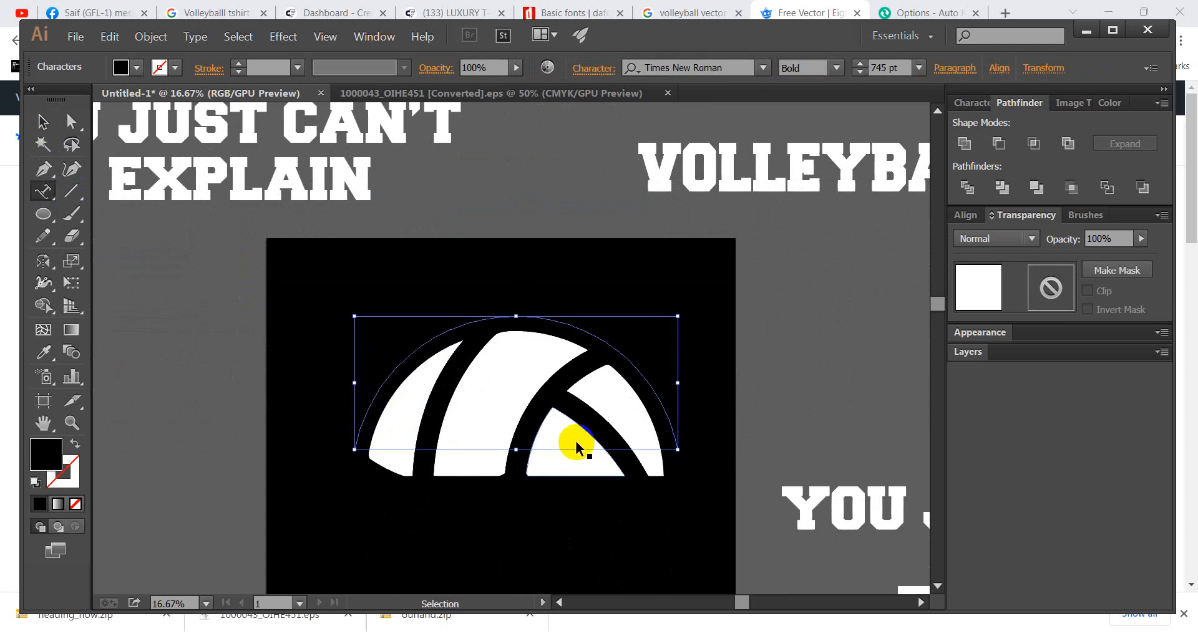
pyautogui.hotkey('ctrl', 'v')
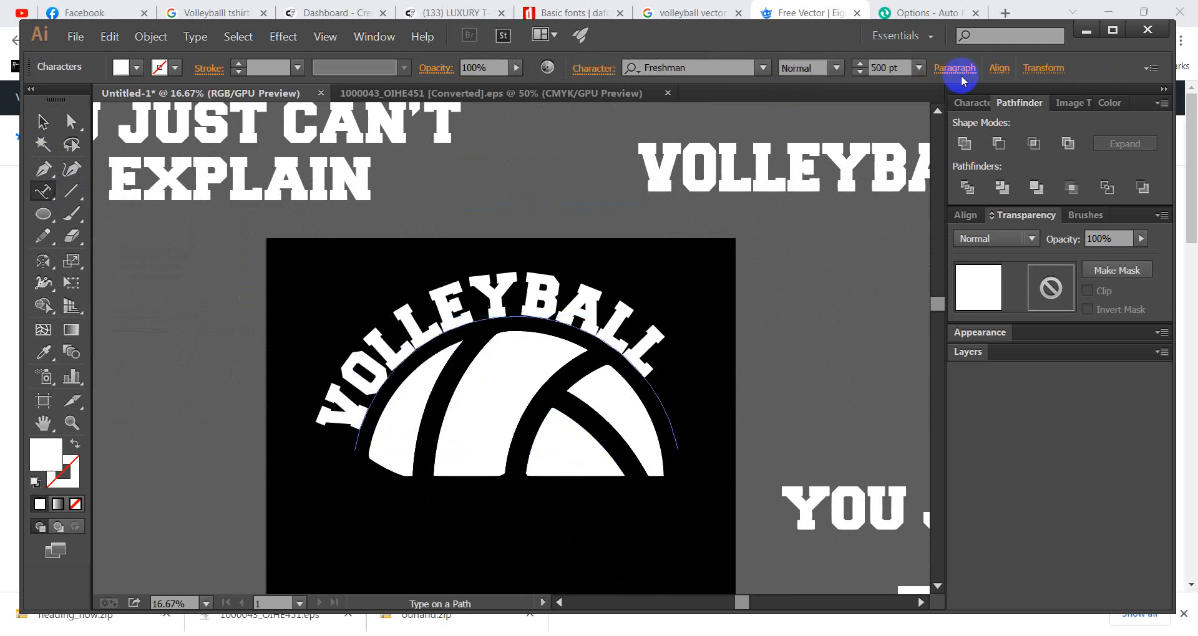
# Center-align the VOLLEYBALL text on its arc path.
pyautogui.click(956, 69)
pyautogui.click(808, 100)
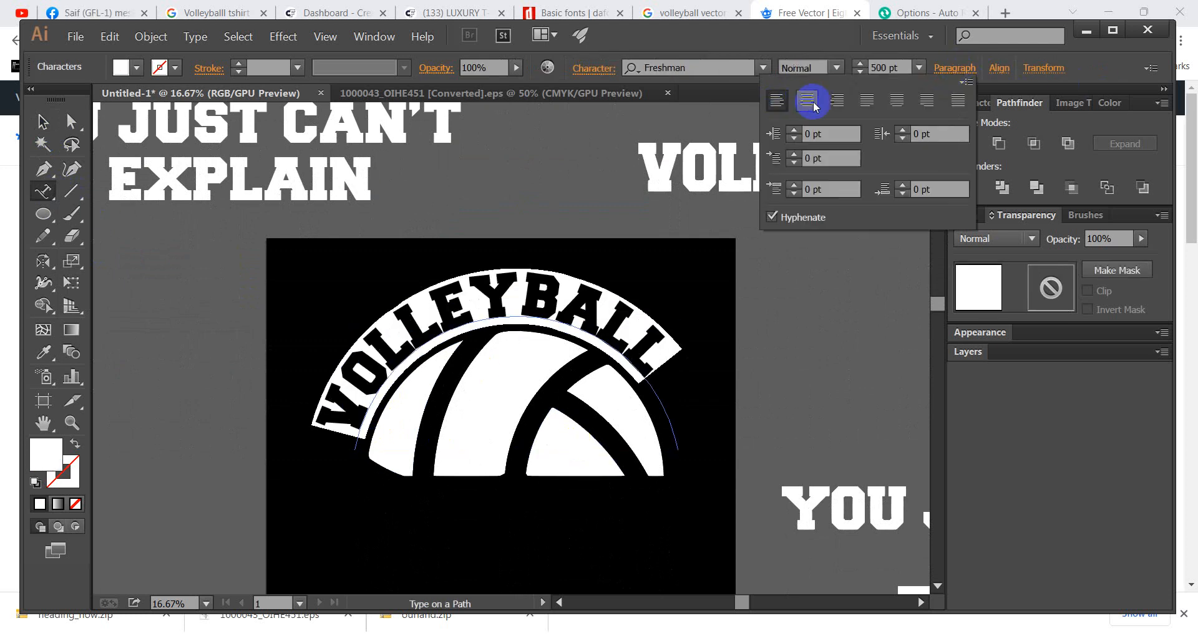
pyautogui.click(43, 126)
pyautogui.click(186, 337)
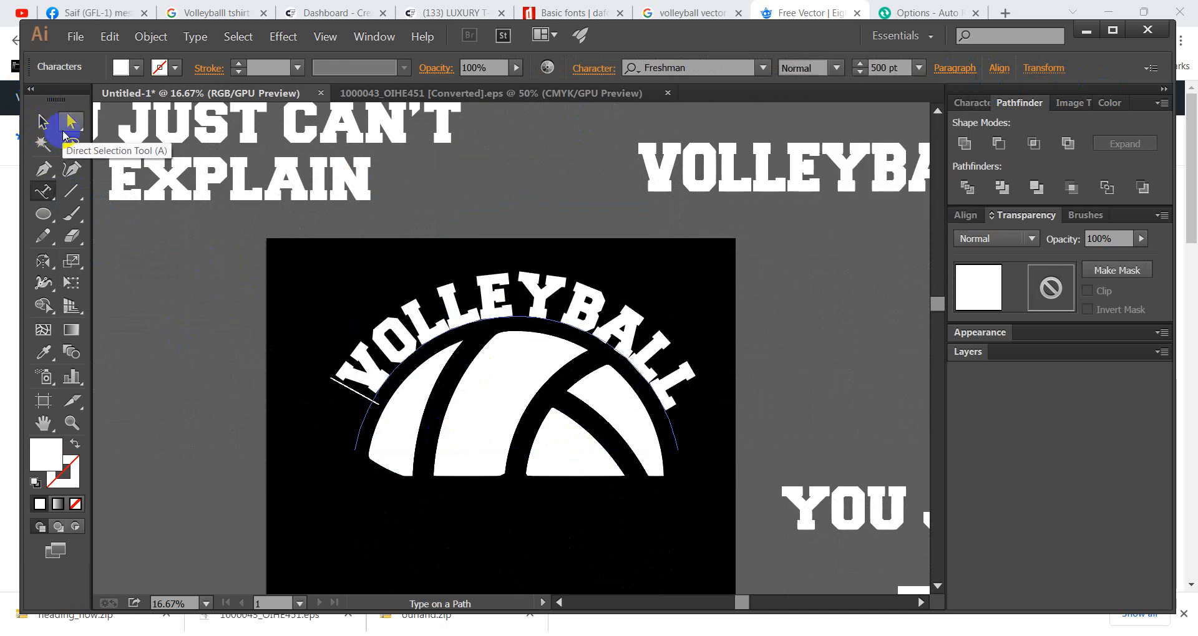
# Select the whole curved VOLLEYBALL word and set its font size to 530 pt.
pyautogui.moveTo(345, 415); pyautogui.dragTo(692, 417)
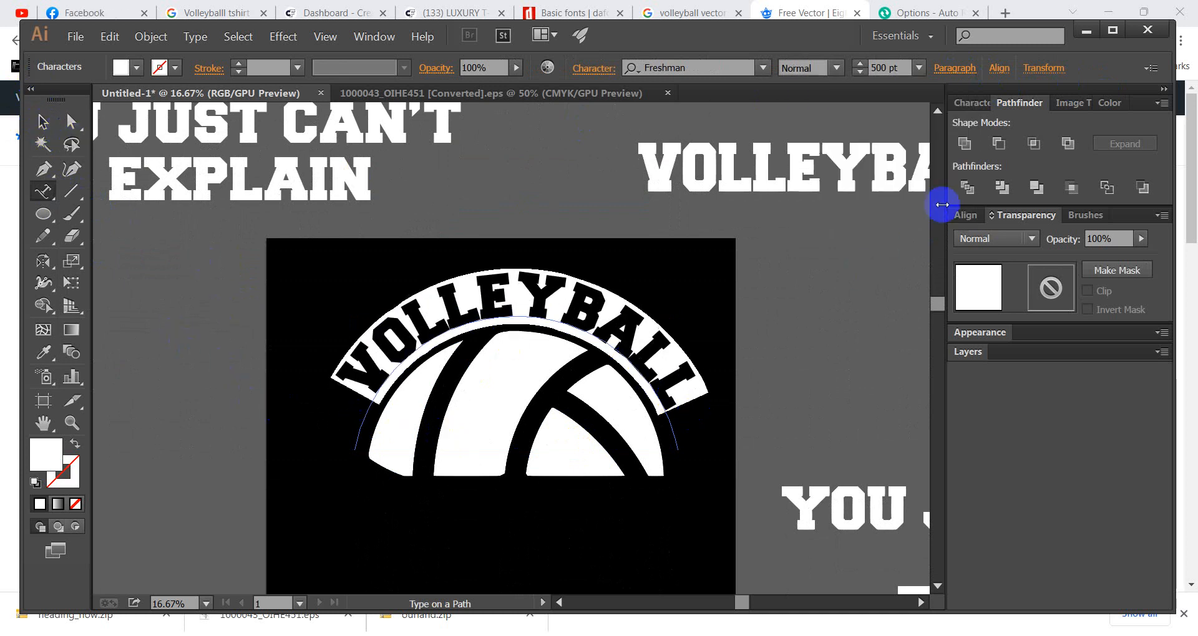
pyautogui.click(971, 102)
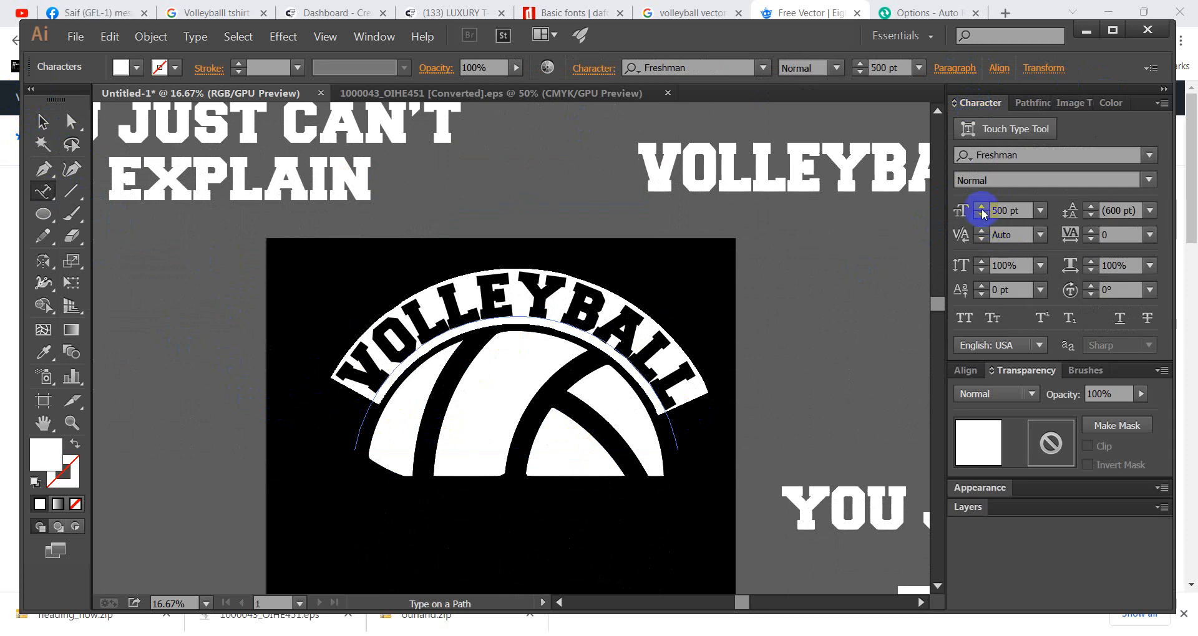
pyautogui.click(982, 207)
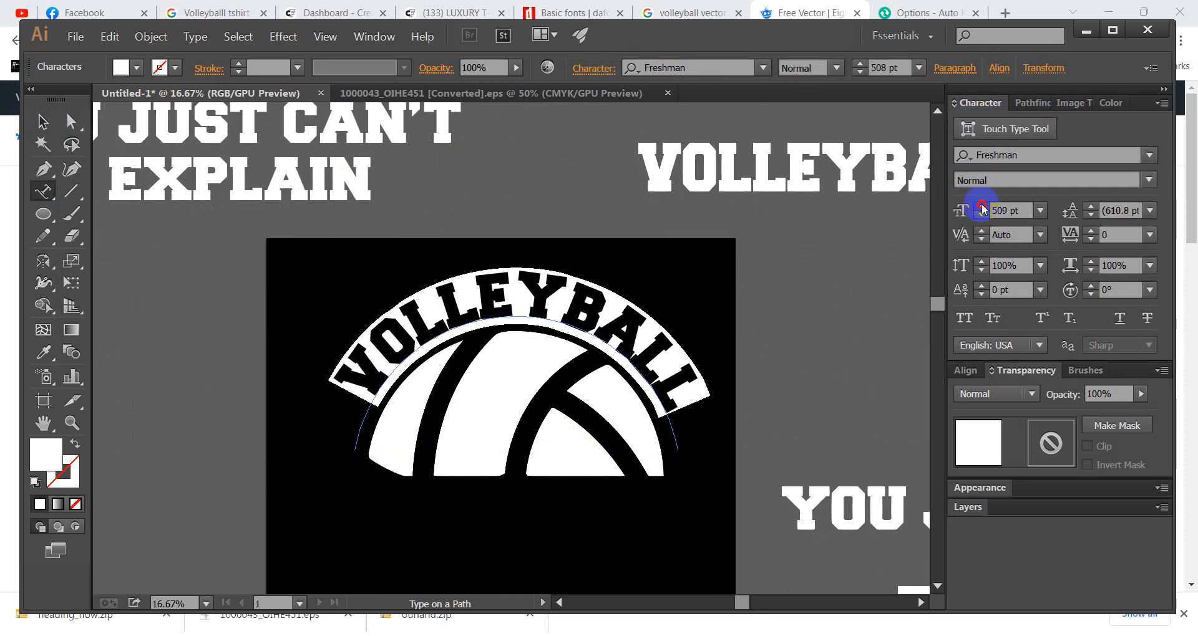
pyautogui.click(983, 207)
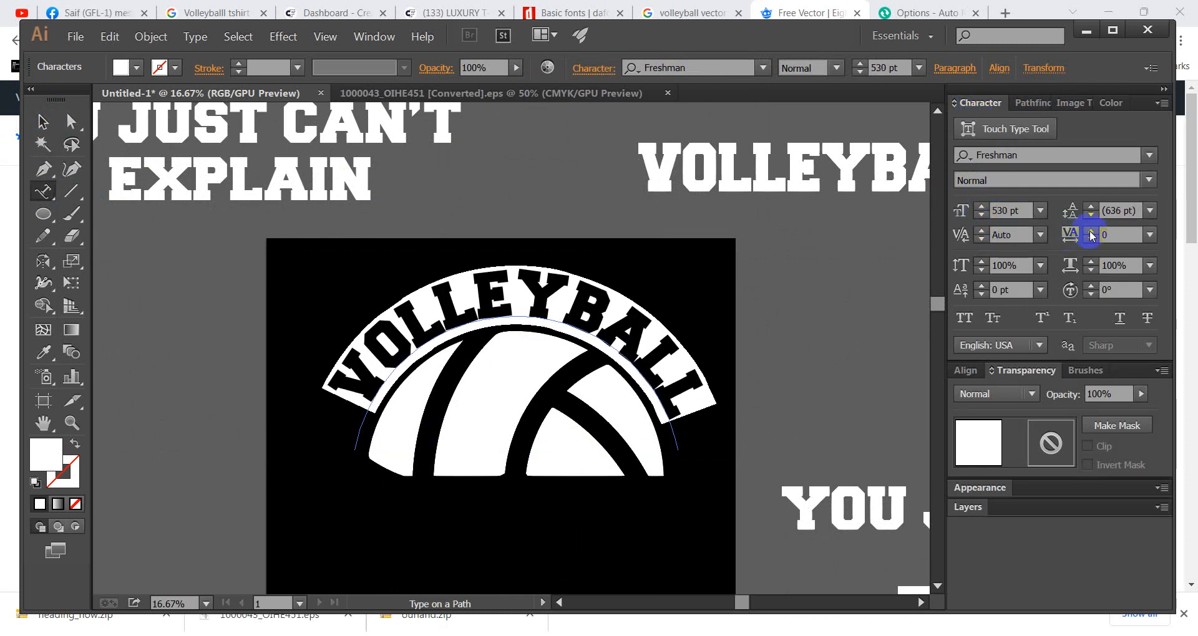
# Set the curved VOLLEYBALL text's tracking to 78 and its font size to 543 pt.
pyautogui.click(1091, 232)
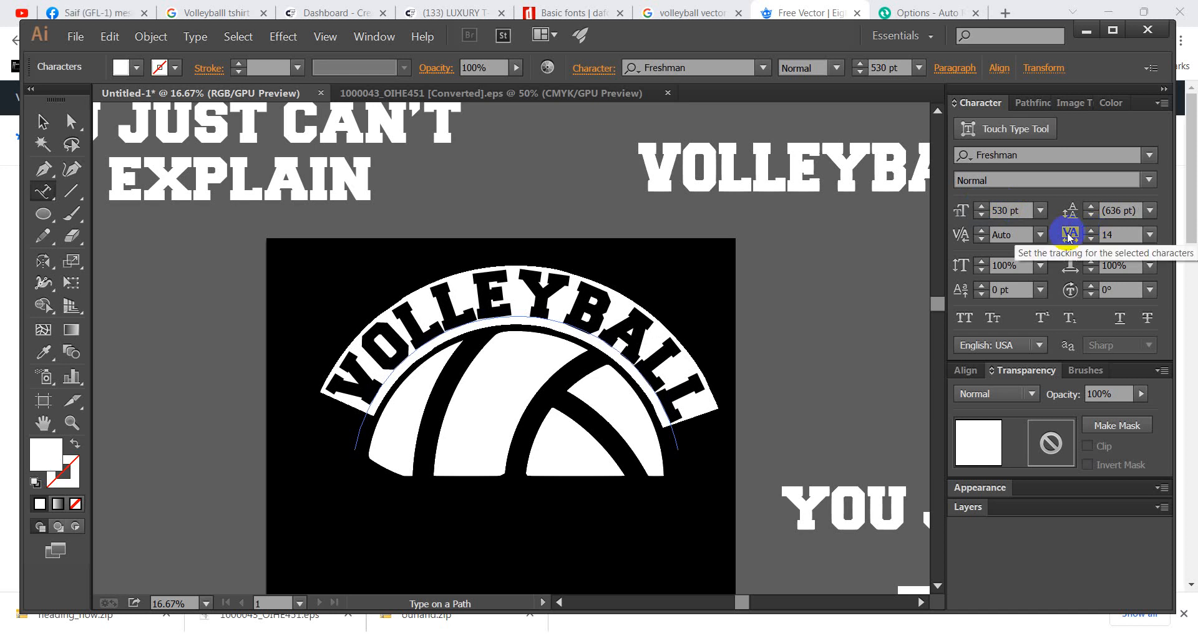
pyautogui.click(1091, 231)
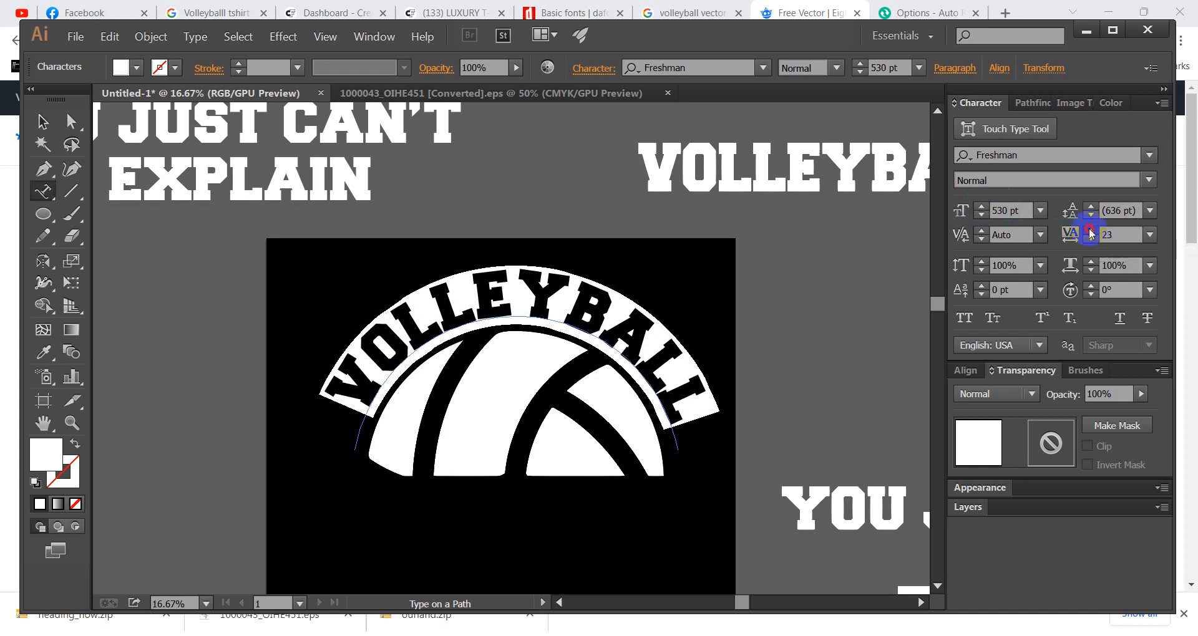
pyautogui.click(1090, 230)
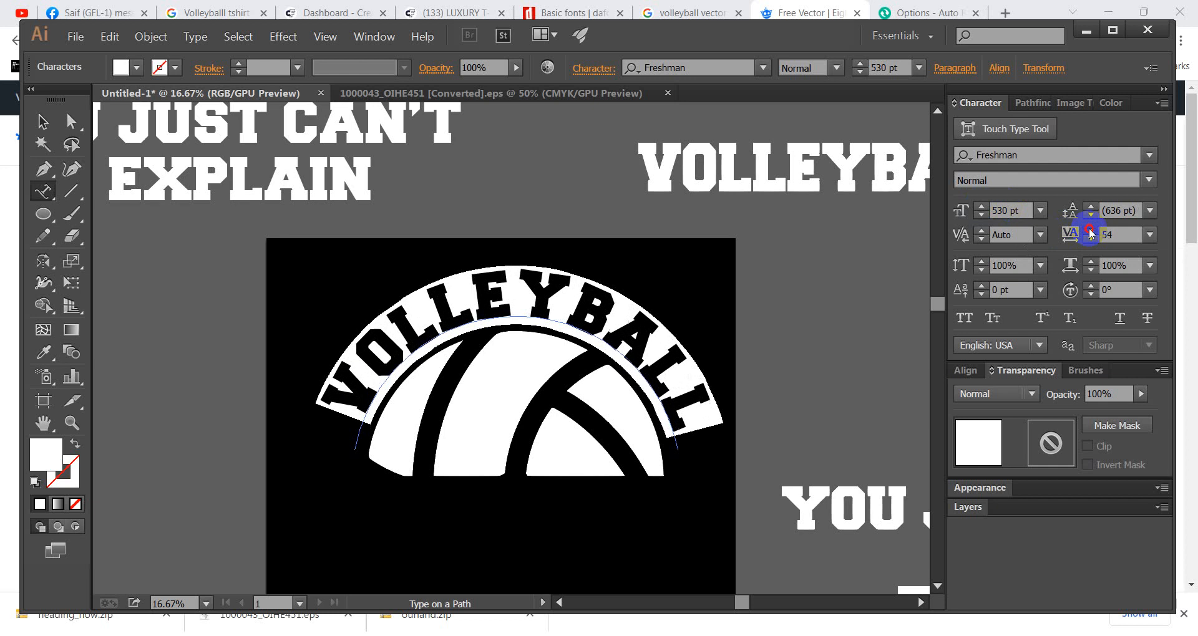
pyautogui.click(1091, 231)
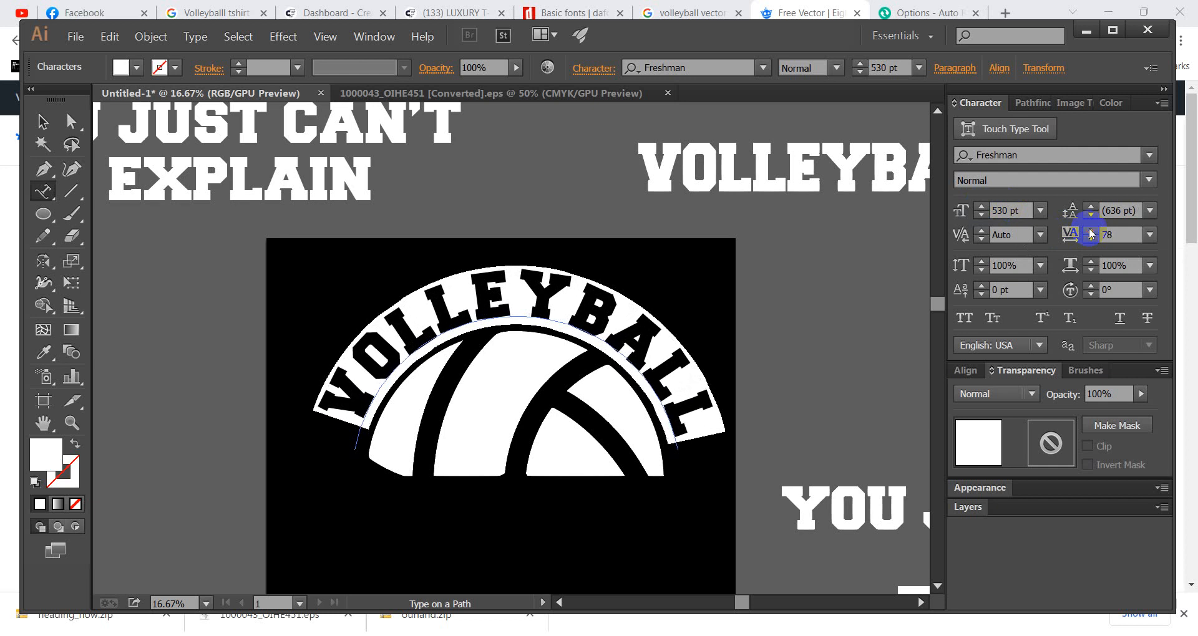
pyautogui.click(981, 208)
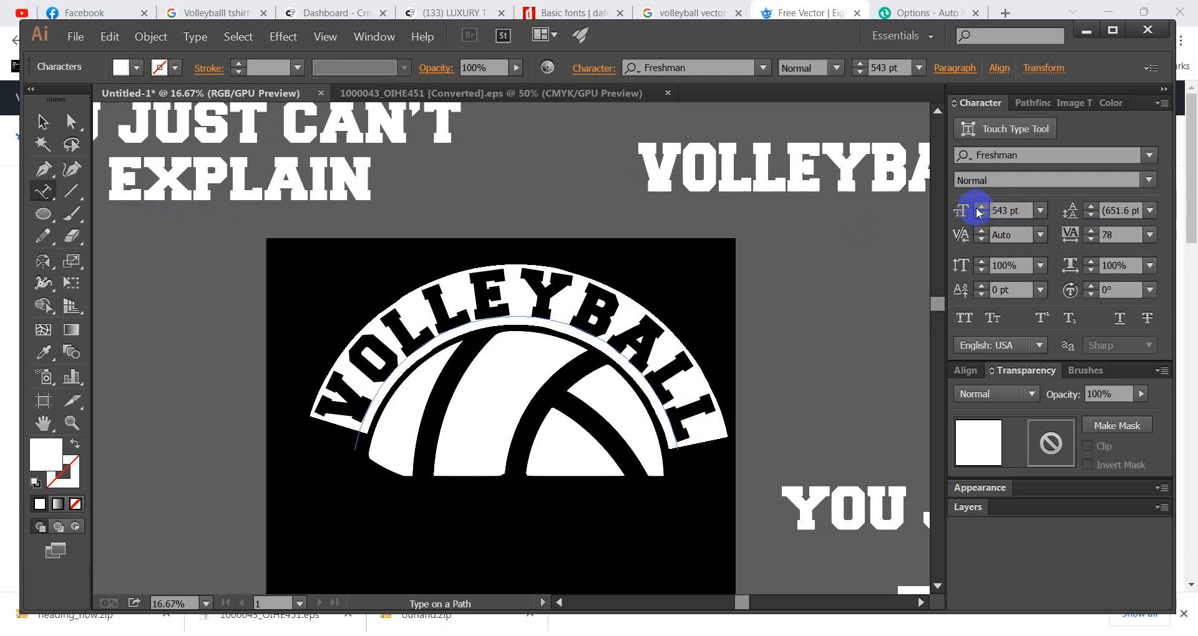
# Expand the curved VOLLEYBALL text into outlines with Object and Fill included.
pyautogui.click(164, 40)
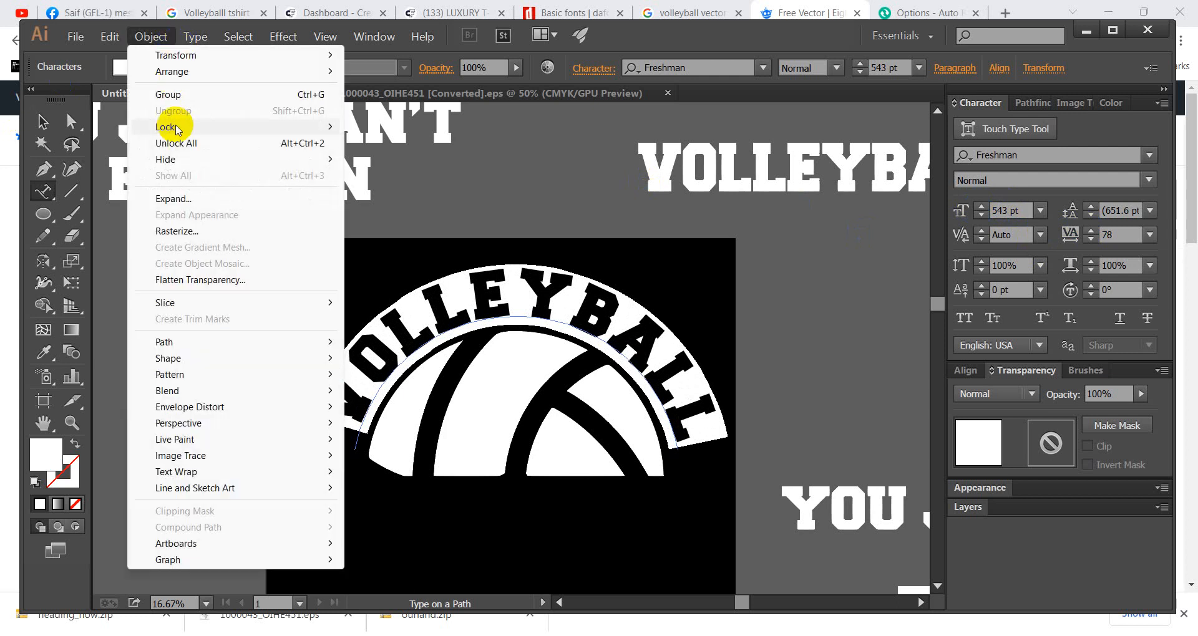
pyautogui.click(183, 198)
pyautogui.click(43, 121)
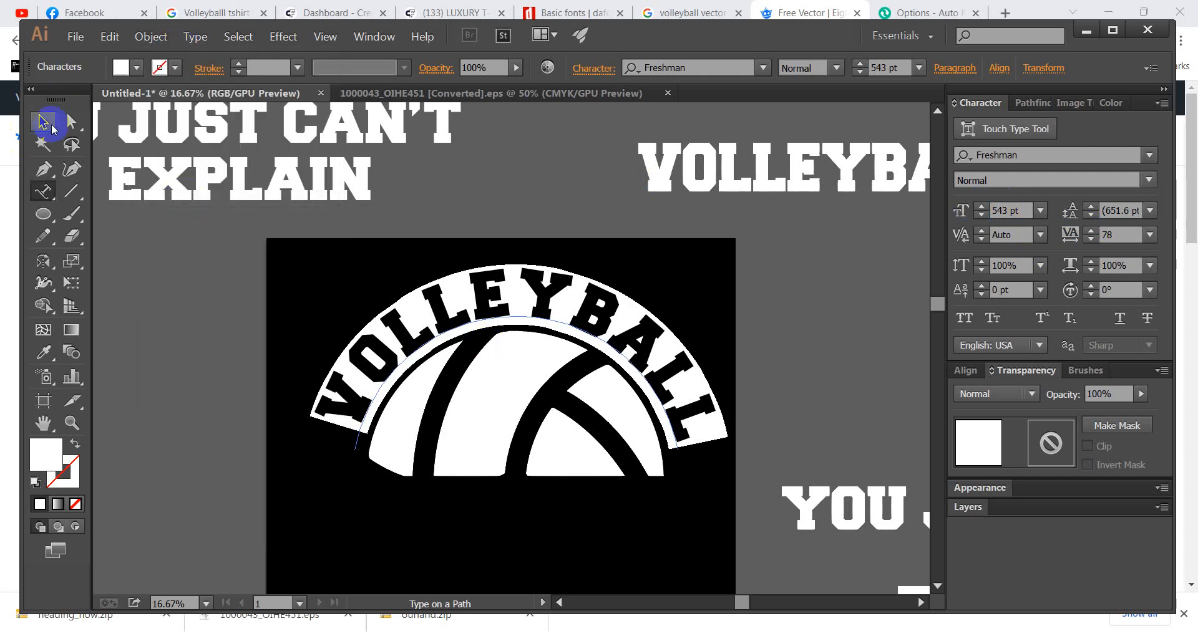
pyautogui.click(151, 36)
pyautogui.click(190, 200)
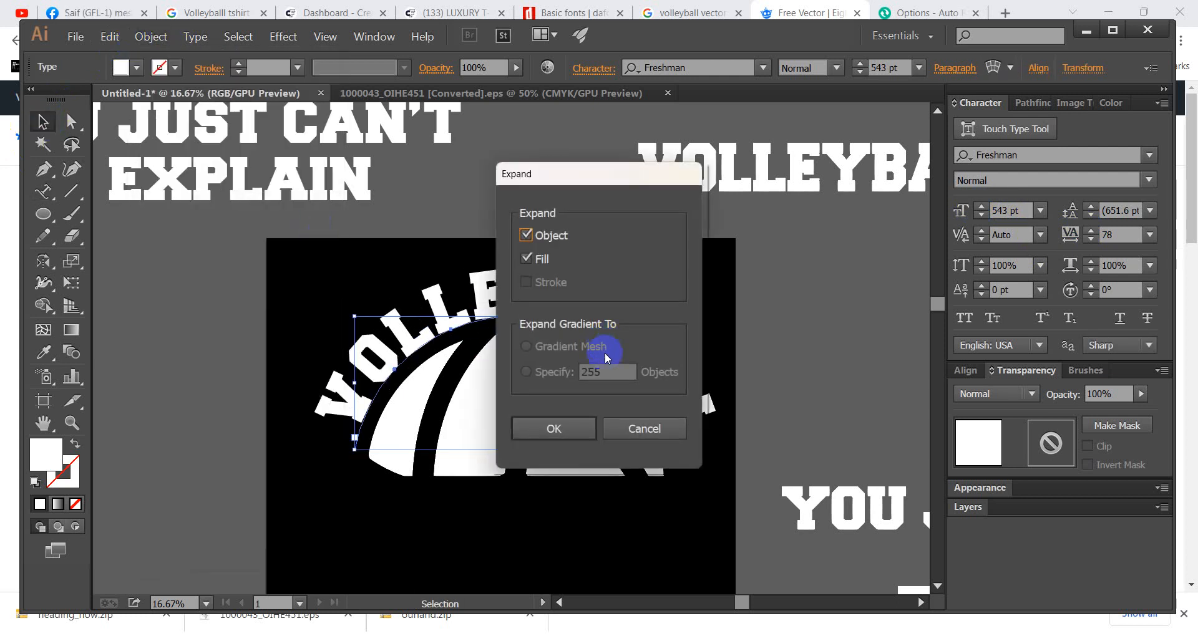
pyautogui.click(561, 428)
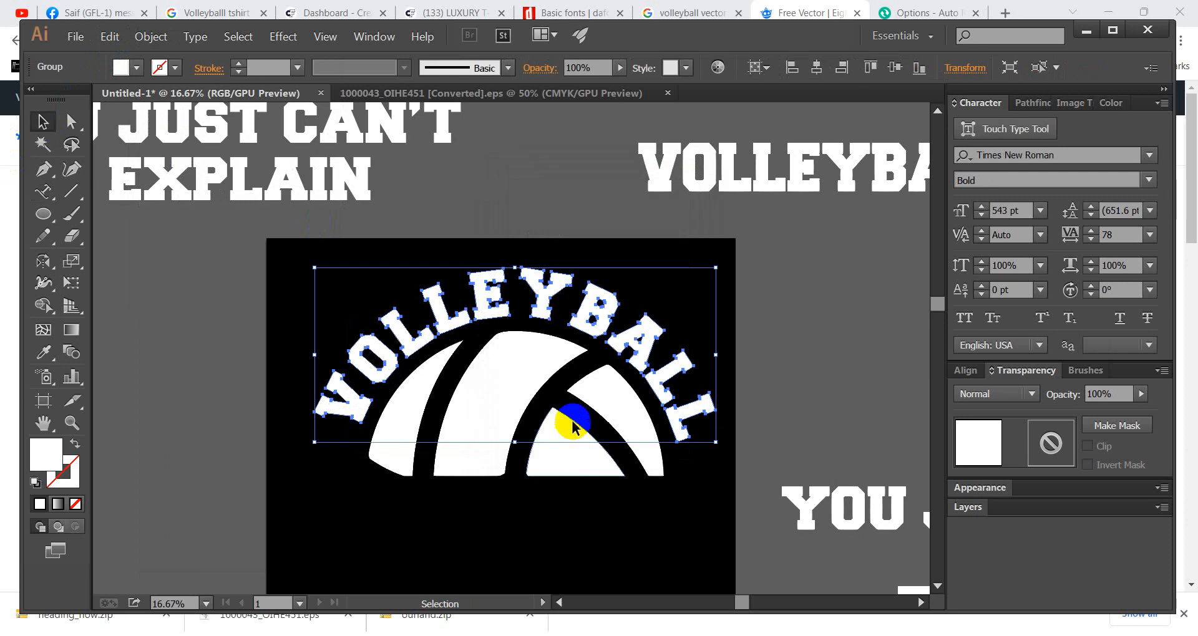
pyautogui.click(532, 212)
# Nudge the expanded VOLLEYBALL lettering down a little so it sits closer to the half ball.
pyautogui.click(557, 289)
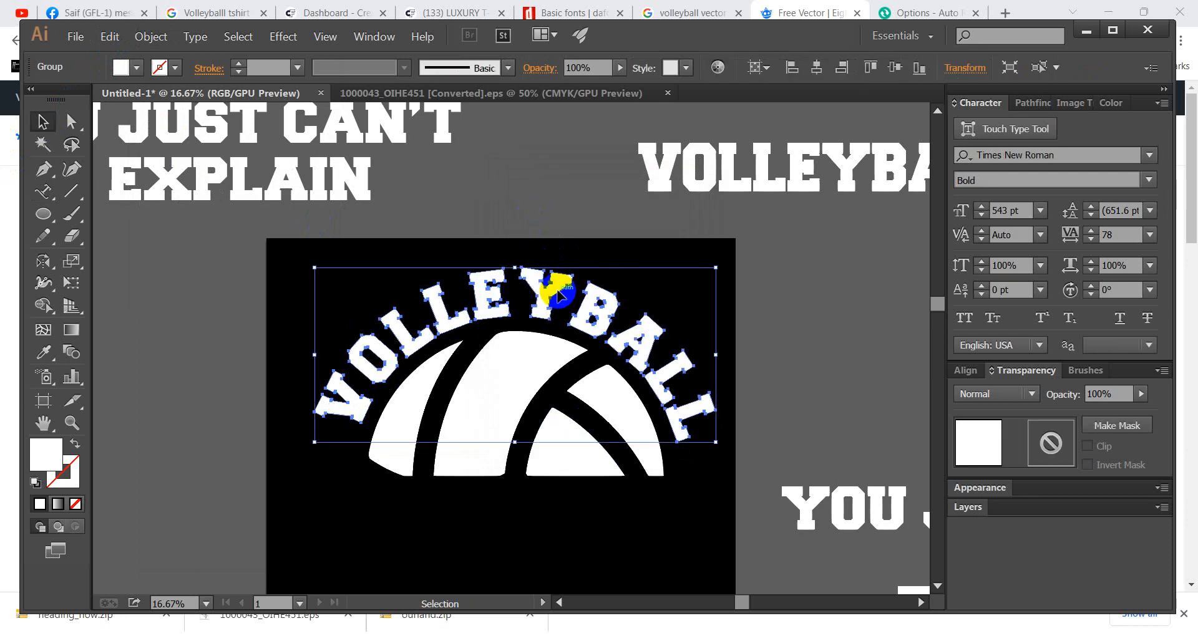
pyautogui.press('Down')
pyautogui.press('Down')
pyautogui.press('Down')
pyautogui.press('Down')
pyautogui.press('Down')
pyautogui.press('Down')
pyautogui.press('Down')
pyautogui.press('Down')
pyautogui.press('Down')
pyautogui.press('Down')
pyautogui.press('Down')
pyautogui.press('Down')
pyautogui.press('Down')
pyautogui.press('Down')
pyautogui.press('Down')
pyautogui.press('Down')
pyautogui.press('Down')
pyautogui.press('Down')
pyautogui.press('Down')
pyautogui.press('Down')
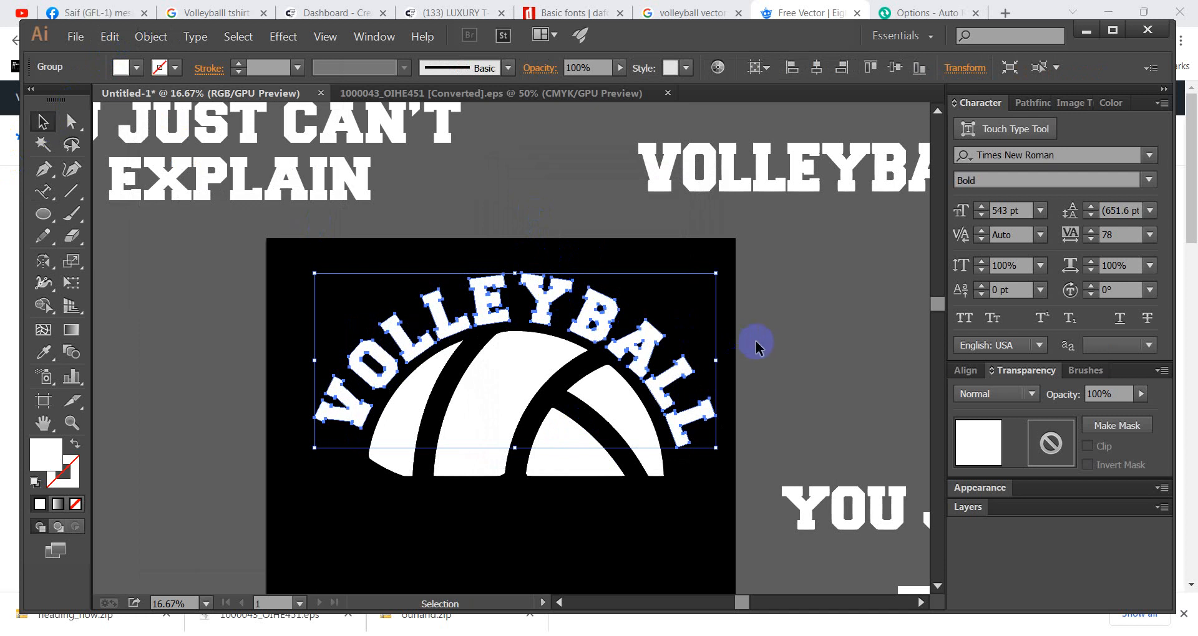
pyautogui.click(773, 348)
# Nudge the VOLLEYBALL lettering back up slightly to leave an even gap above the half ball.
pyautogui.click(617, 356)
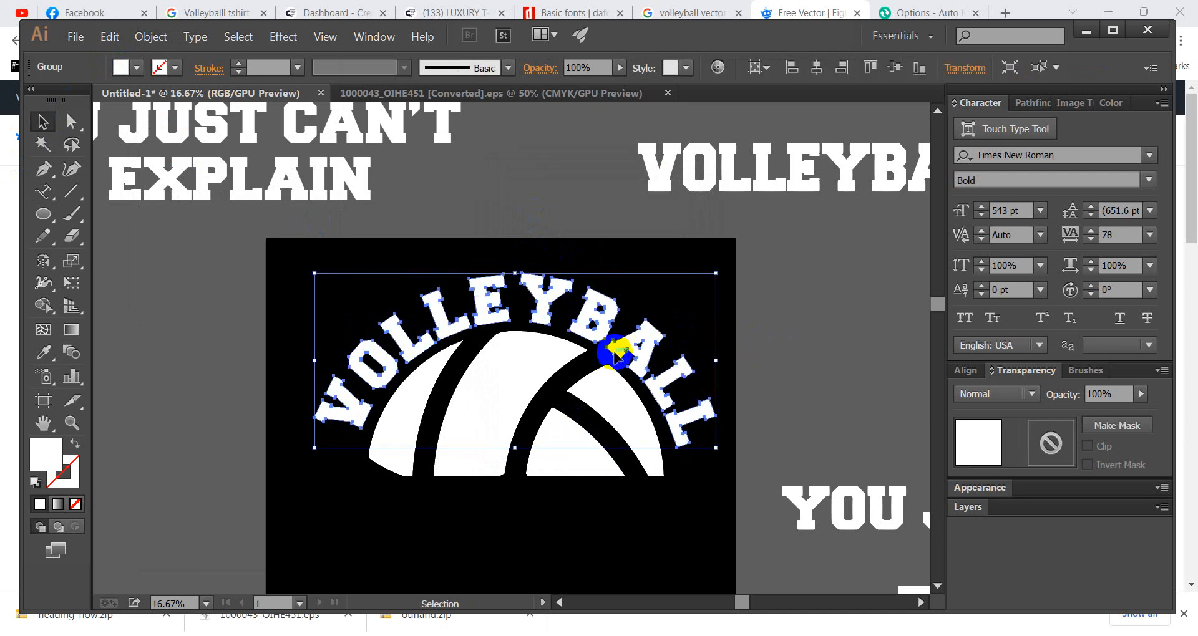
pyautogui.press('Up')
pyautogui.press('Up')
pyautogui.press('Up')
pyautogui.press('Up')
pyautogui.press('Up')
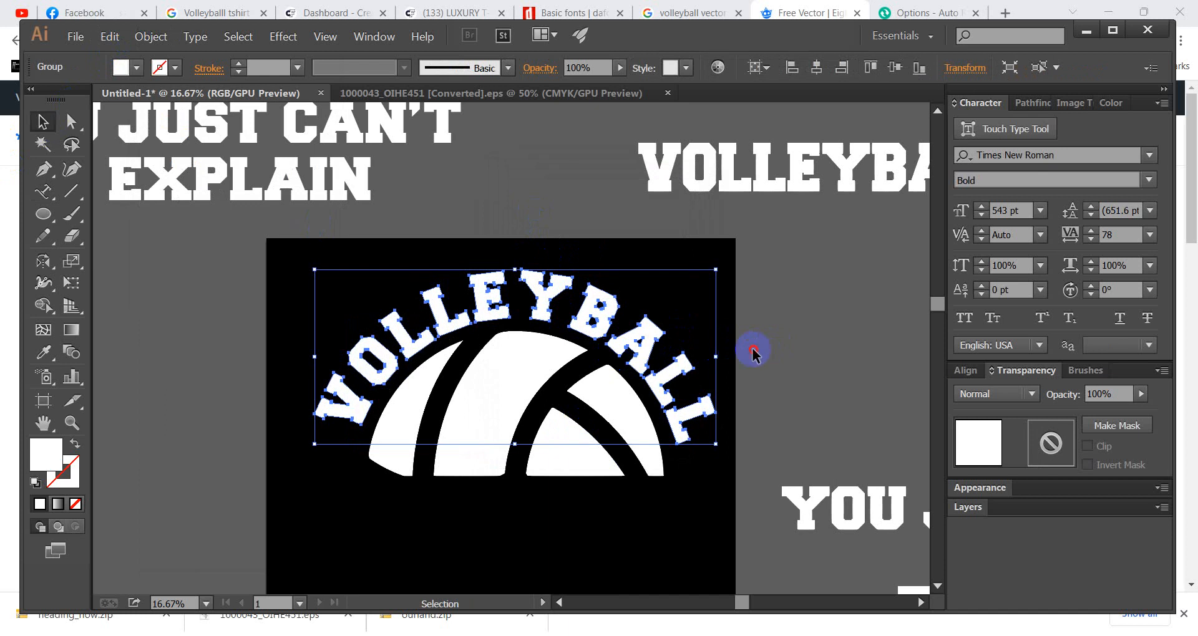
pyautogui.click(725, 348)
# Erase a thin strip along the half ball's lower edge so that the edge is straight with no rounded corners.
pyautogui.scroll(-1, 498, 356)
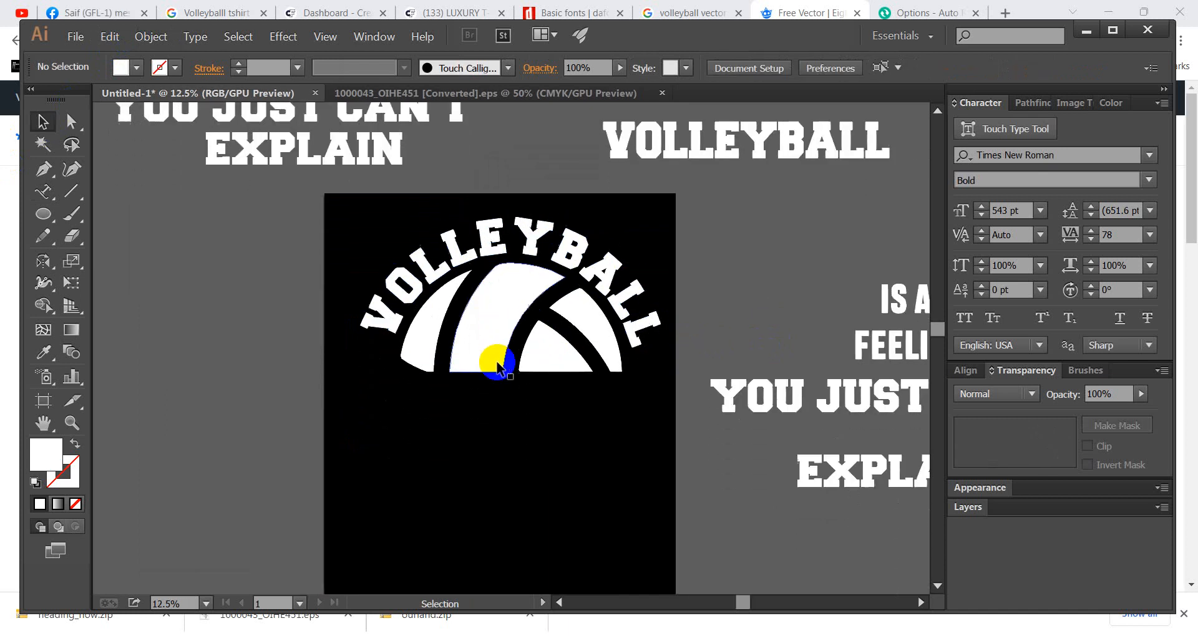
pyautogui.scroll(-1, 497, 361)
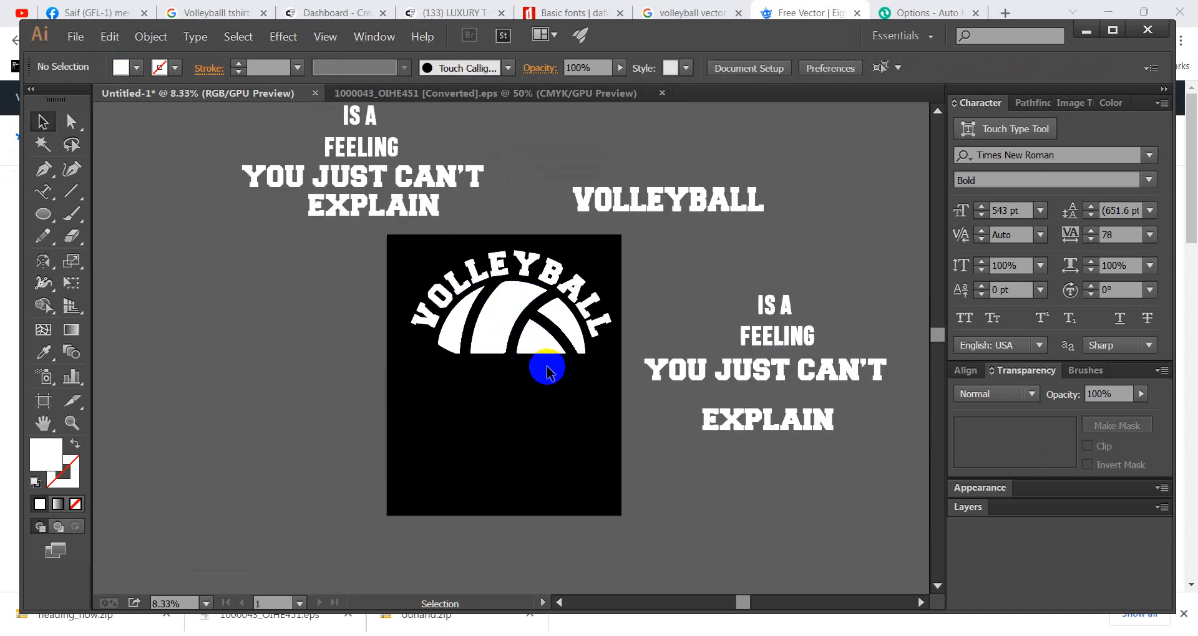
pyautogui.click(481, 347)
pyautogui.click(80, 239)
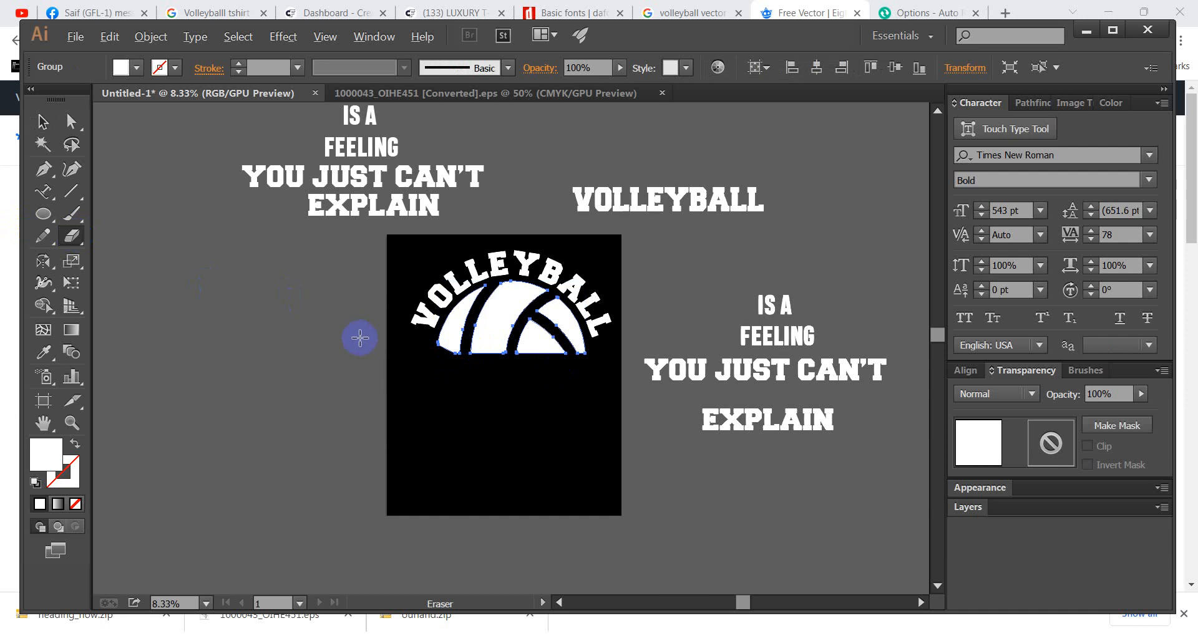
pyautogui.moveTo(432, 343); pyautogui.dragTo(599, 409)
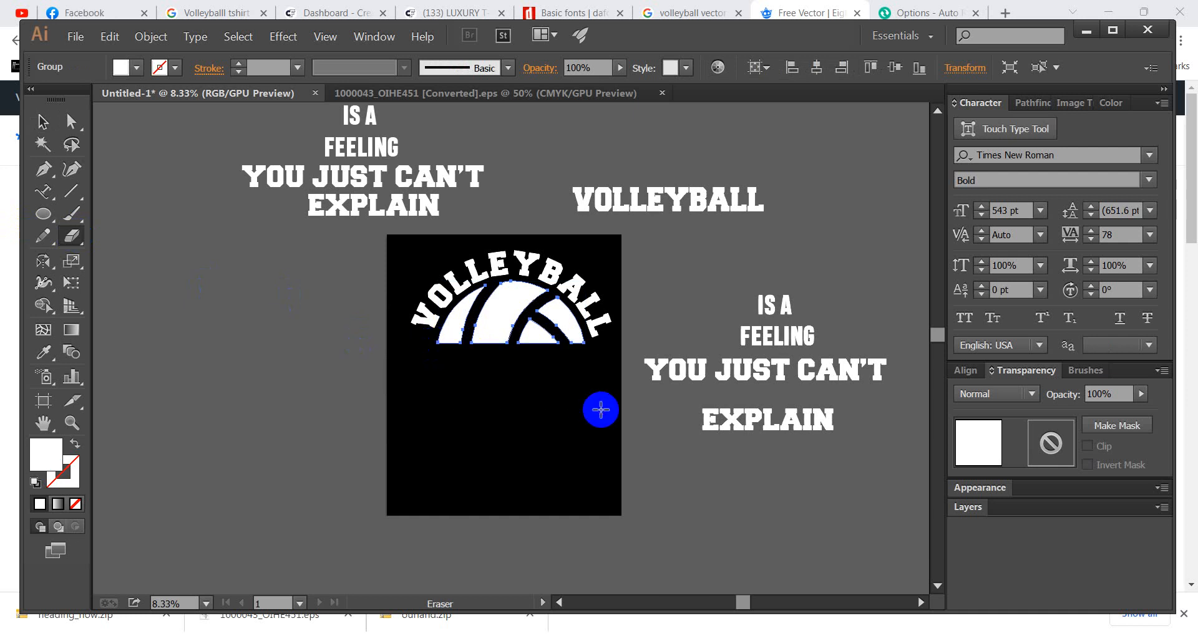
pyautogui.click(41, 123)
pyautogui.click(214, 268)
pyautogui.hotkey('ctrl', '+')
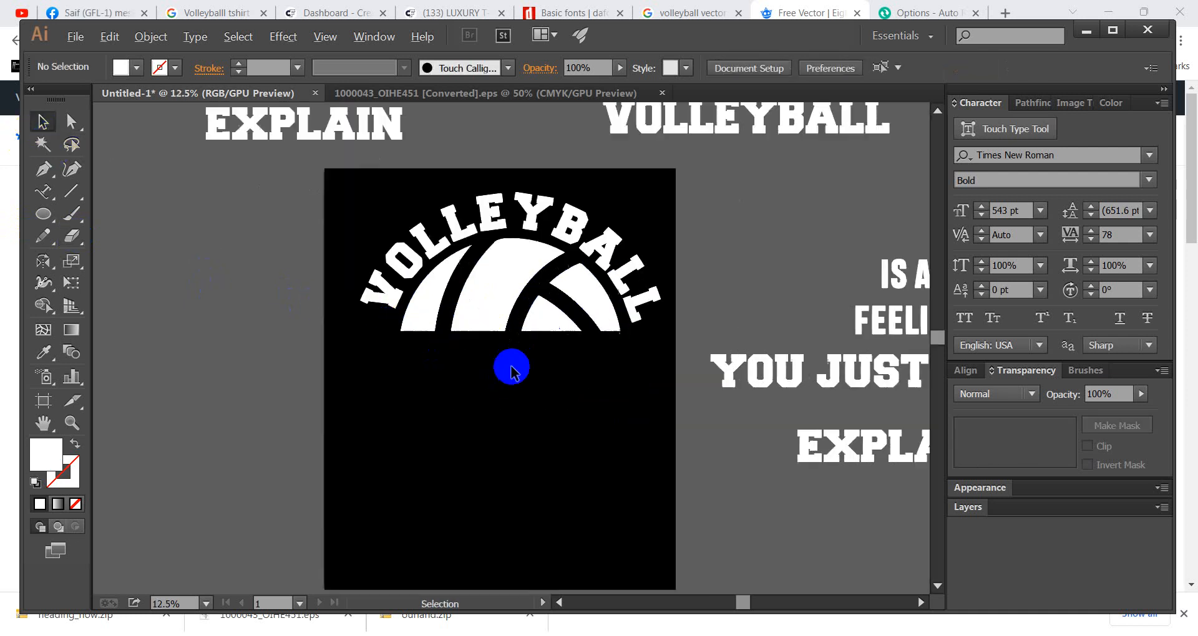
# Try to rotate the curved VOLLEYBALL lettering slightly counterclockwise over the half ball.
pyautogui.scroll(1, 544, 373)
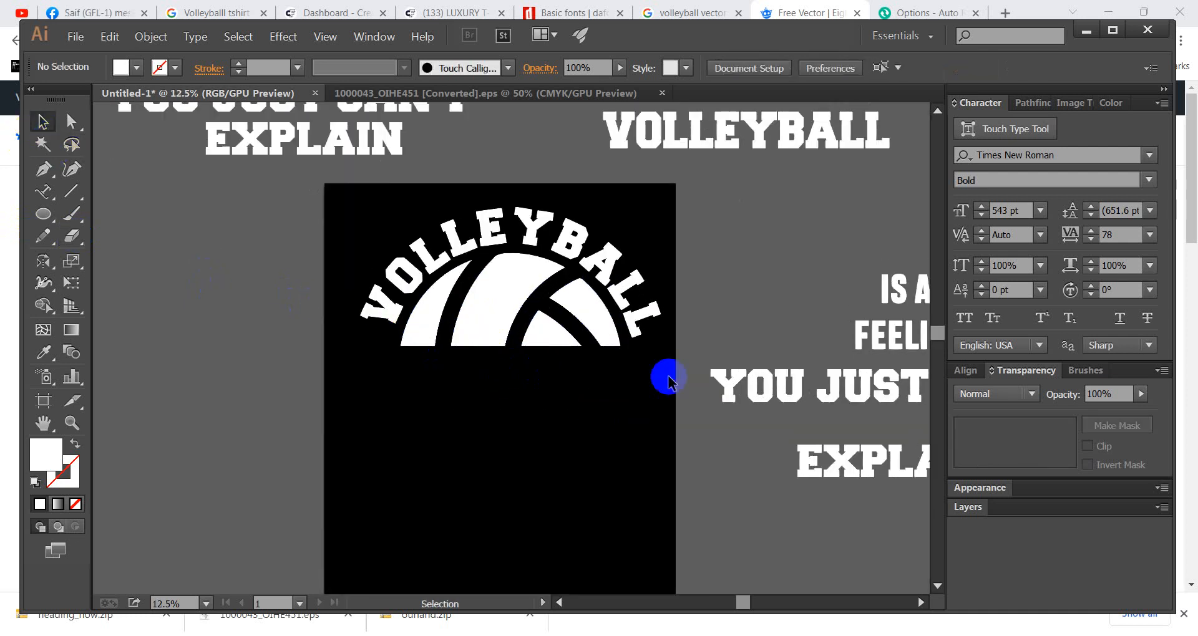
pyautogui.click(624, 312)
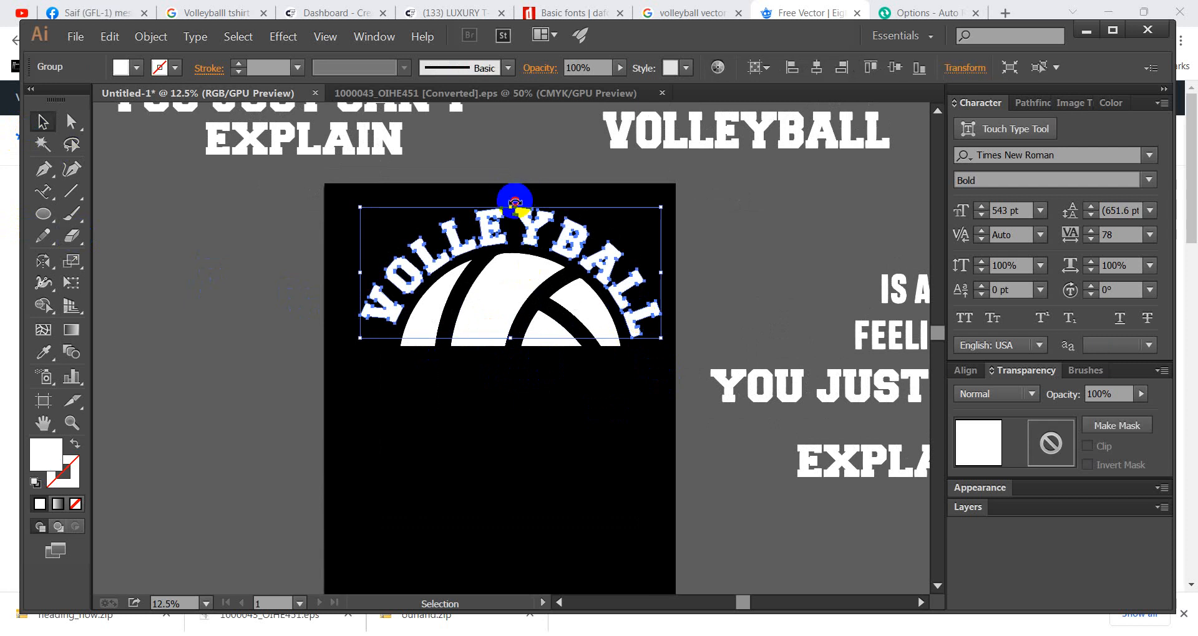
pyautogui.moveTo(515, 202)
pyautogui.mouseDown()
pyautogui.moveTo(508, 193)
pyautogui.moveTo(510, 202)
pyautogui.mouseUp()
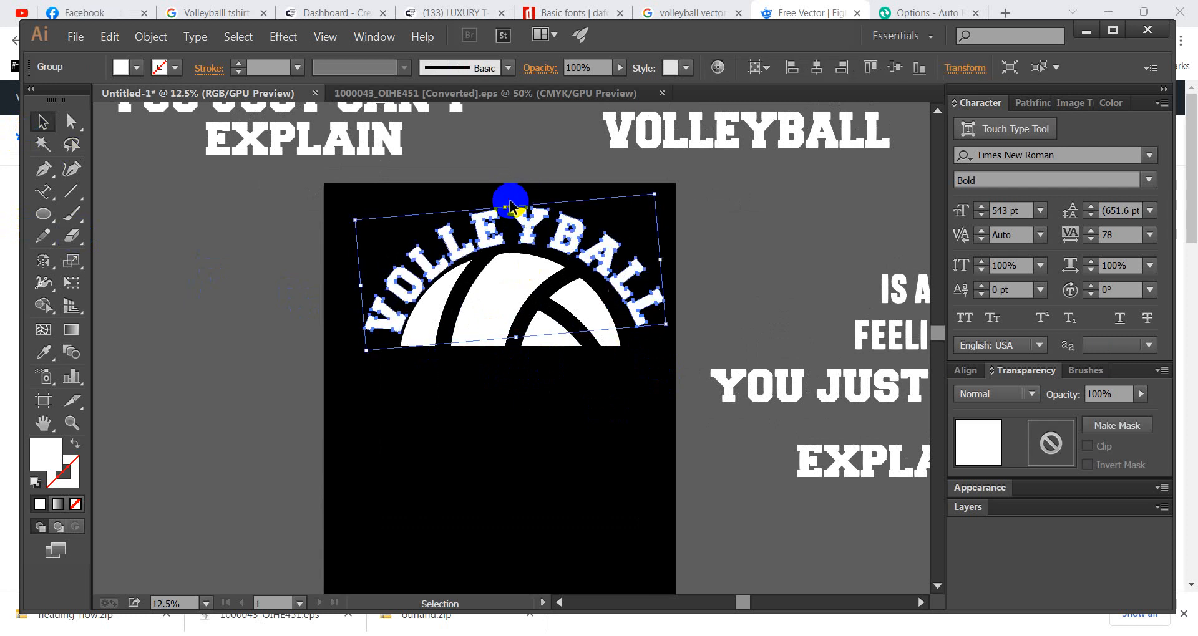
pyautogui.hotkey('ctrl', 'z')
pyautogui.scroll(1, 510, 204)
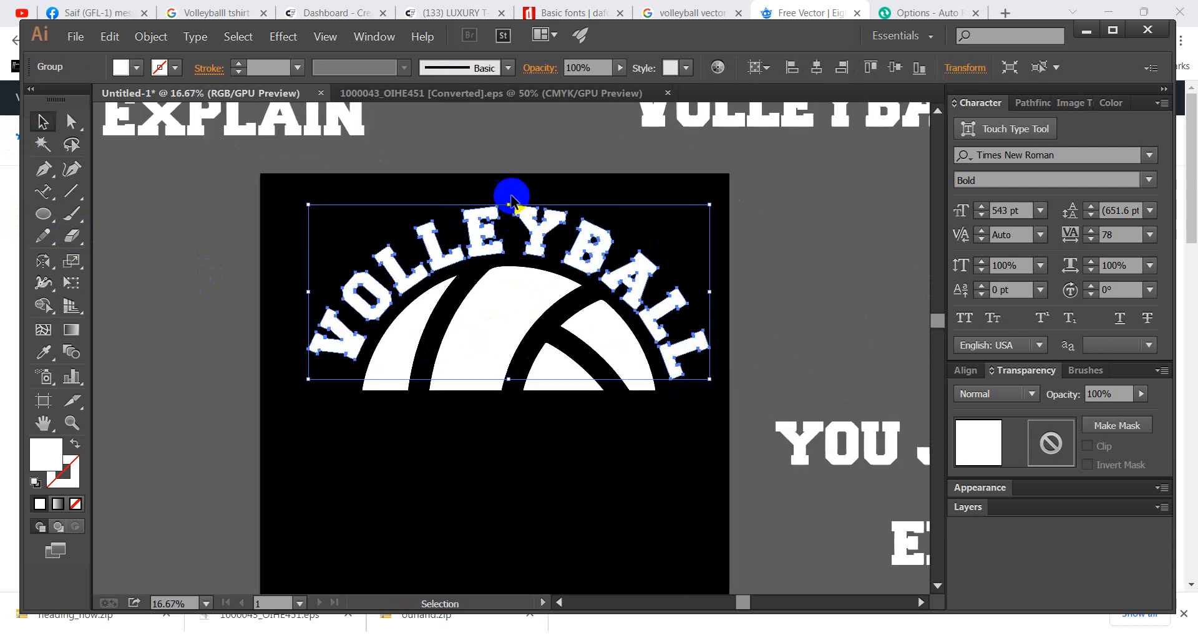
# Rotate the VOLLEYBALL lettering slightly counterclockwise and place a horizontal ruler guide across the lower ends of its arc.
pyautogui.moveTo(510, 201); pyautogui.dragTo(508, 202)
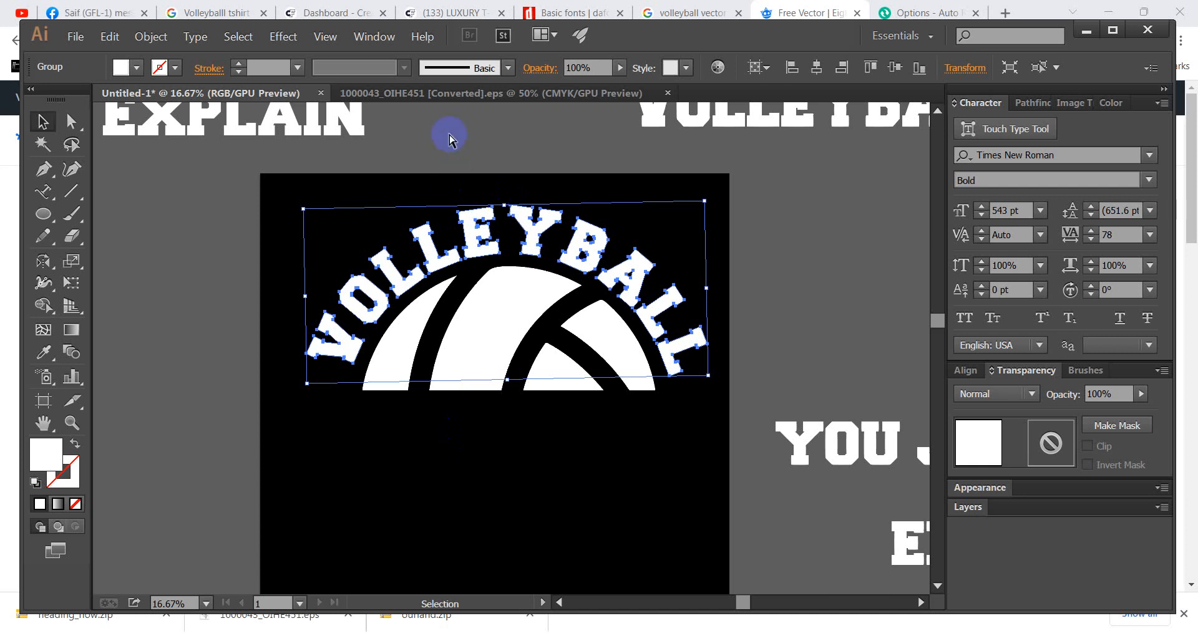
pyautogui.hotkey('ctrl', 'r')
pyautogui.moveTo(445, 116); pyautogui.dragTo(460, 365)
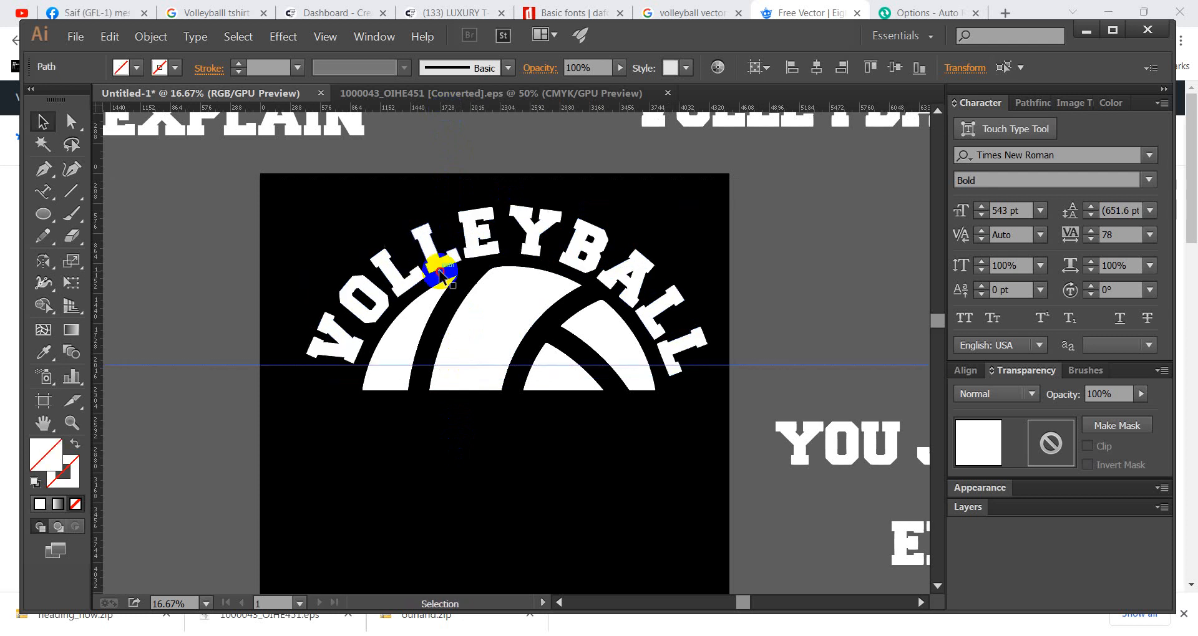
# Rotate the VOLLEYBALL lettering further counterclockwise to level its ends against the guide, and nudge it left to centre it over the half ball.
pyautogui.moveTo(503, 206); pyautogui.dragTo(502, 199)
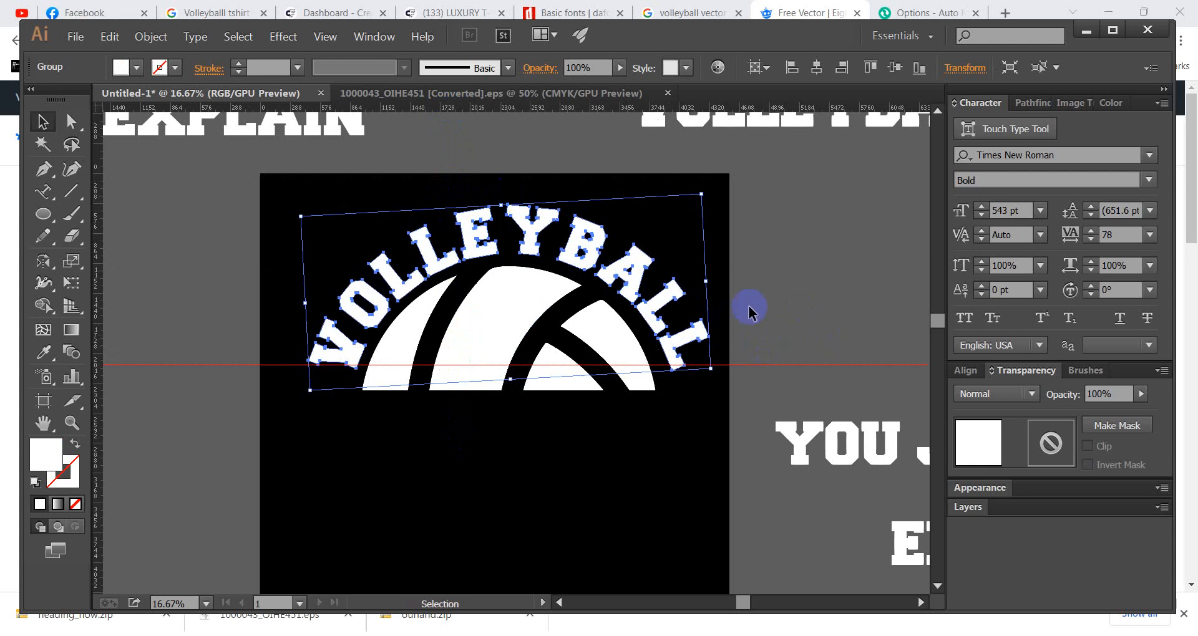
pyautogui.hotkey('shift', 'Left')
pyautogui.hotkey('shift', 'Left')
pyautogui.hotkey('shift', 'Left')
pyautogui.hotkey('shift', 'Left')
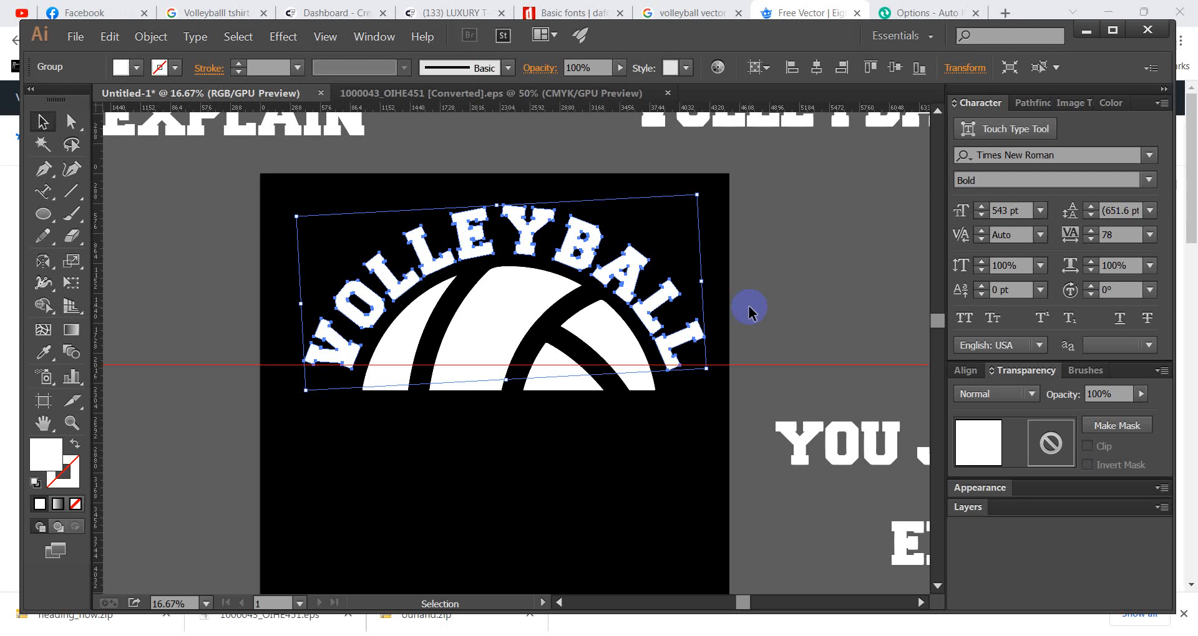
pyautogui.click(756, 328)
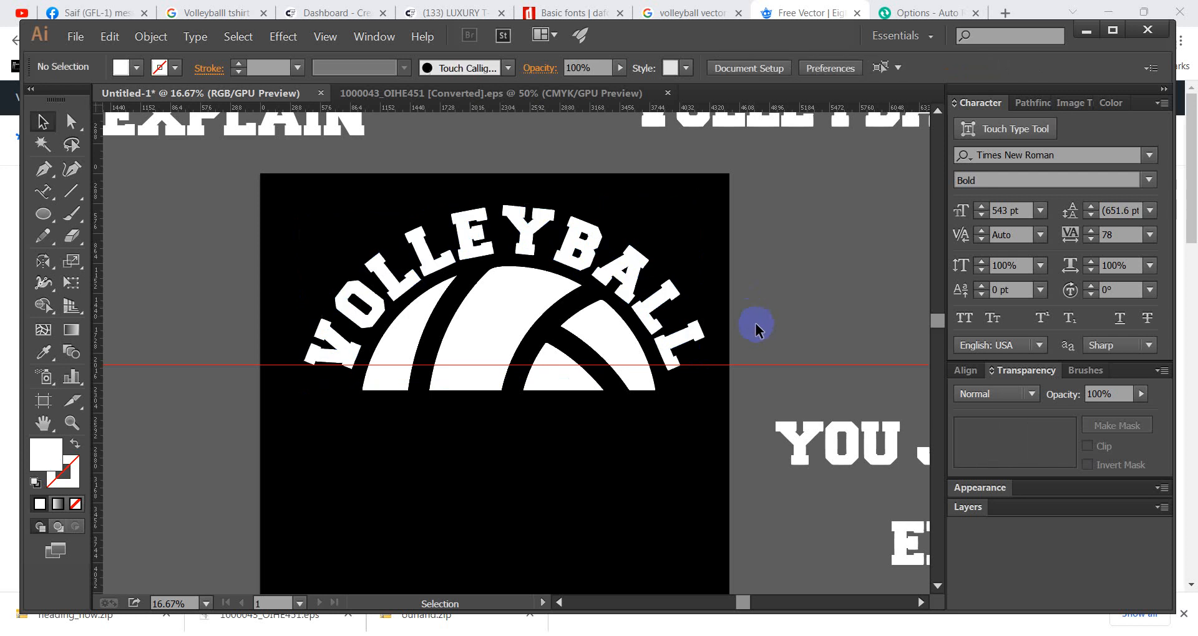
# Delete the horizontal guide crossing the half ball.
pyautogui.moveTo(779, 376); pyautogui.dragTo(780, 373)
pyautogui.press('Delete')
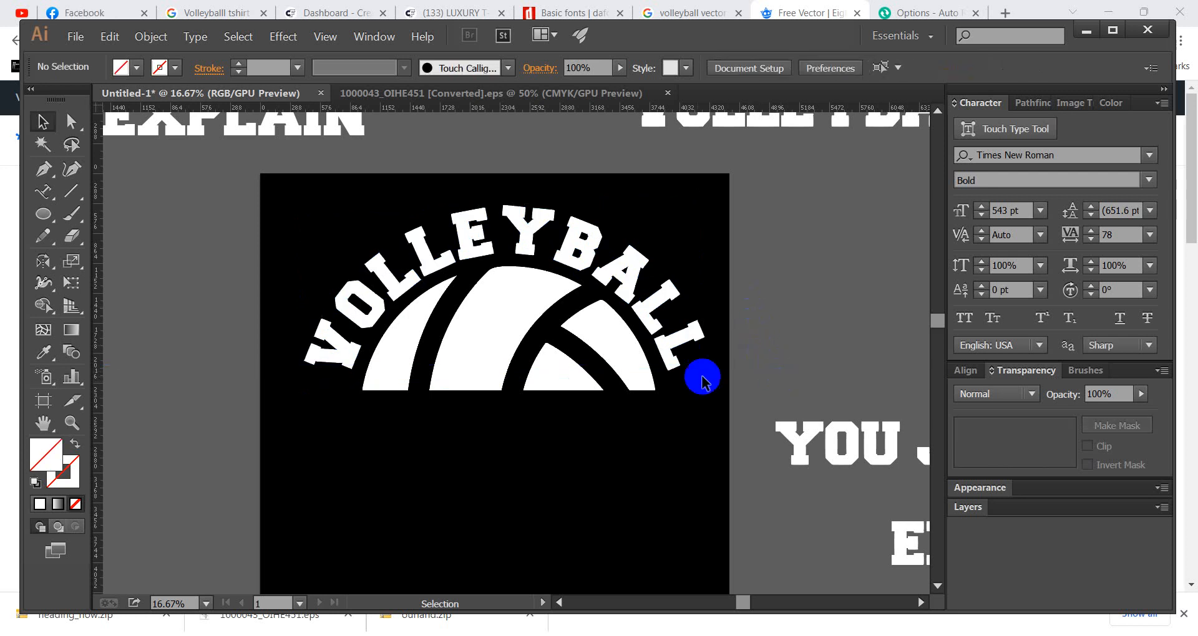
pyautogui.scroll(-1, 589, 410)
pyautogui.scroll(-2, 589, 423)
pyautogui.scroll(1, 589, 424)
pyautogui.scroll(-1, 589, 424)
pyautogui.scroll(-1, 589, 424)
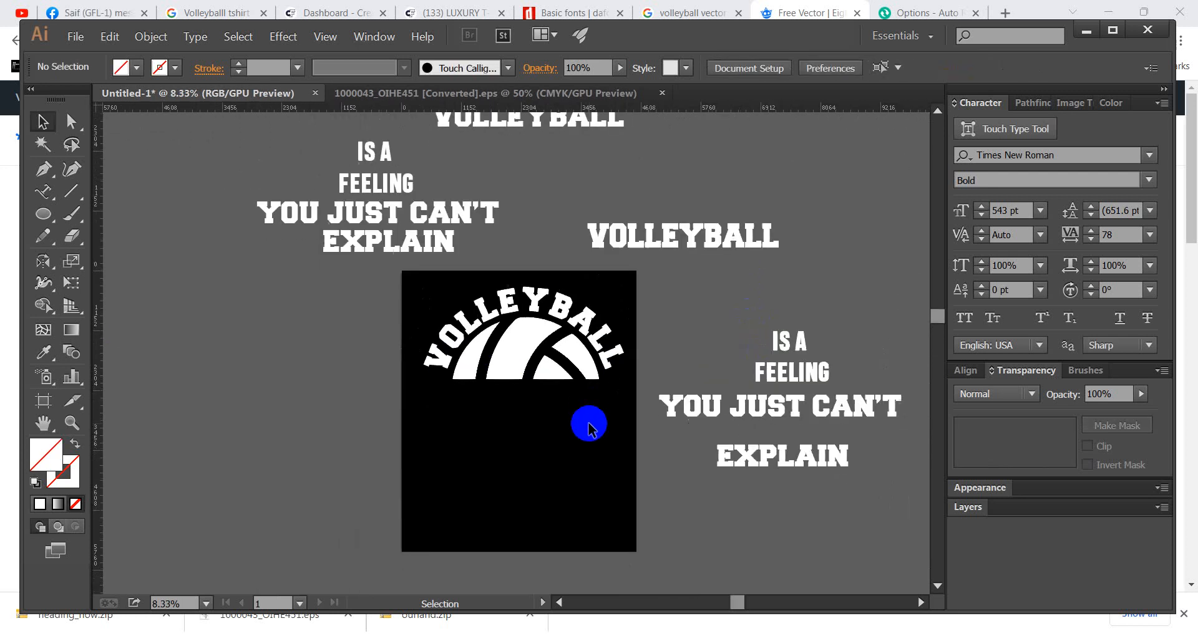
pyautogui.click(557, 359)
pyautogui.scroll(1, 554, 435)
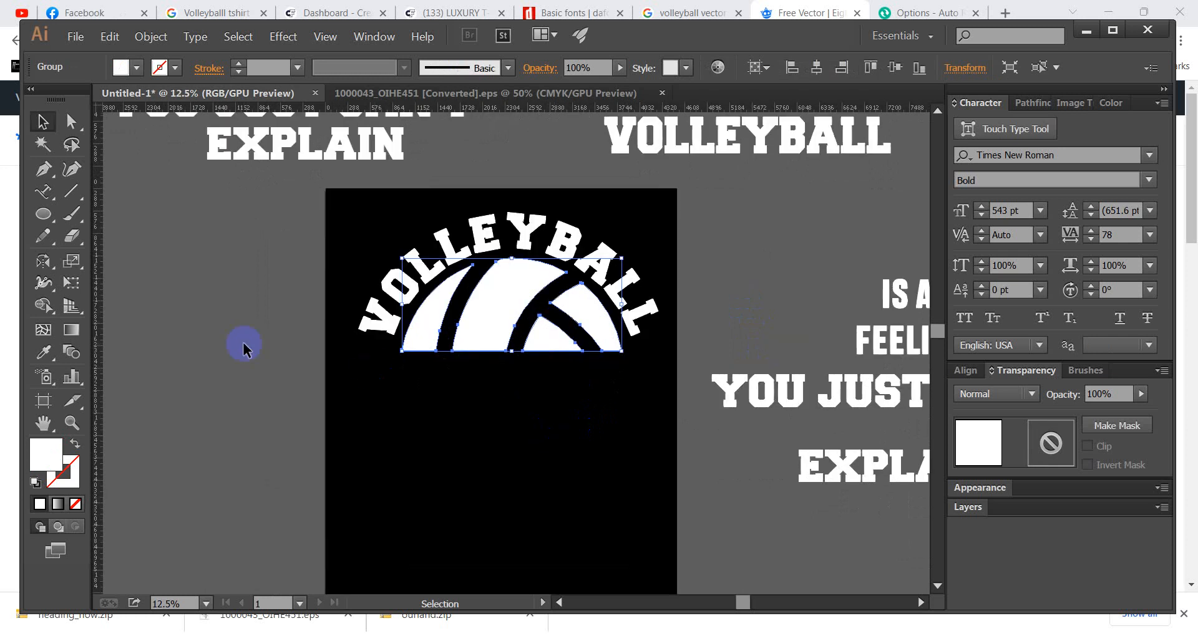
pyautogui.click(72, 236)
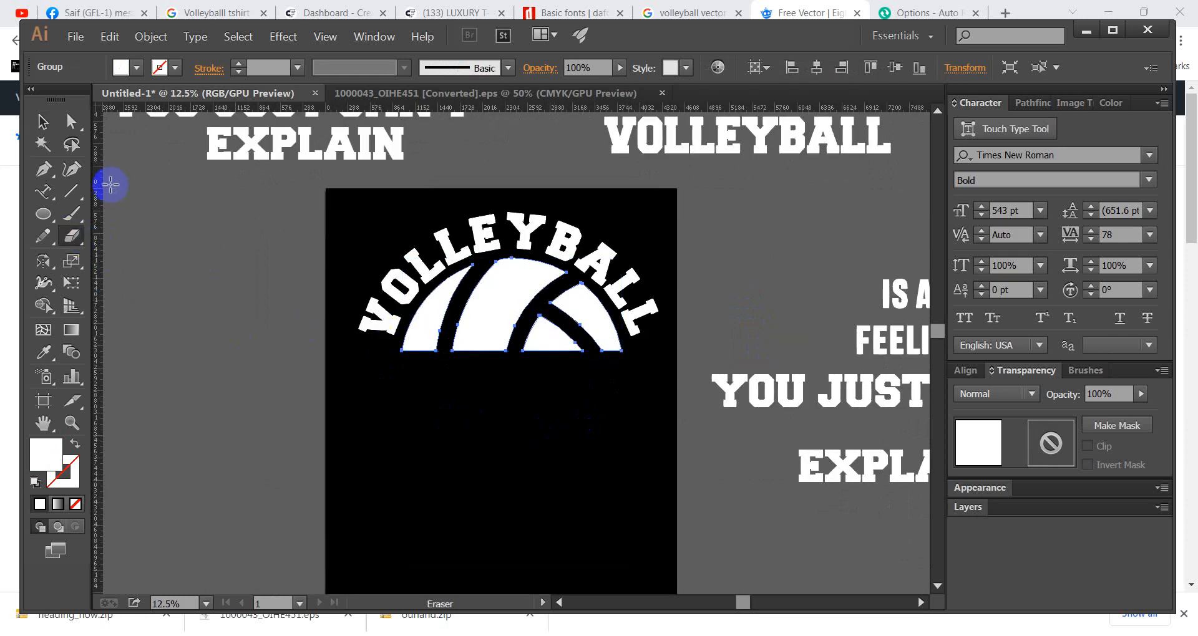
pyautogui.click(52, 128)
pyautogui.click(188, 250)
# Move the IS A text onto the artboard just below the half ball and fill it with green.
pyautogui.scroll(-1, 554, 445)
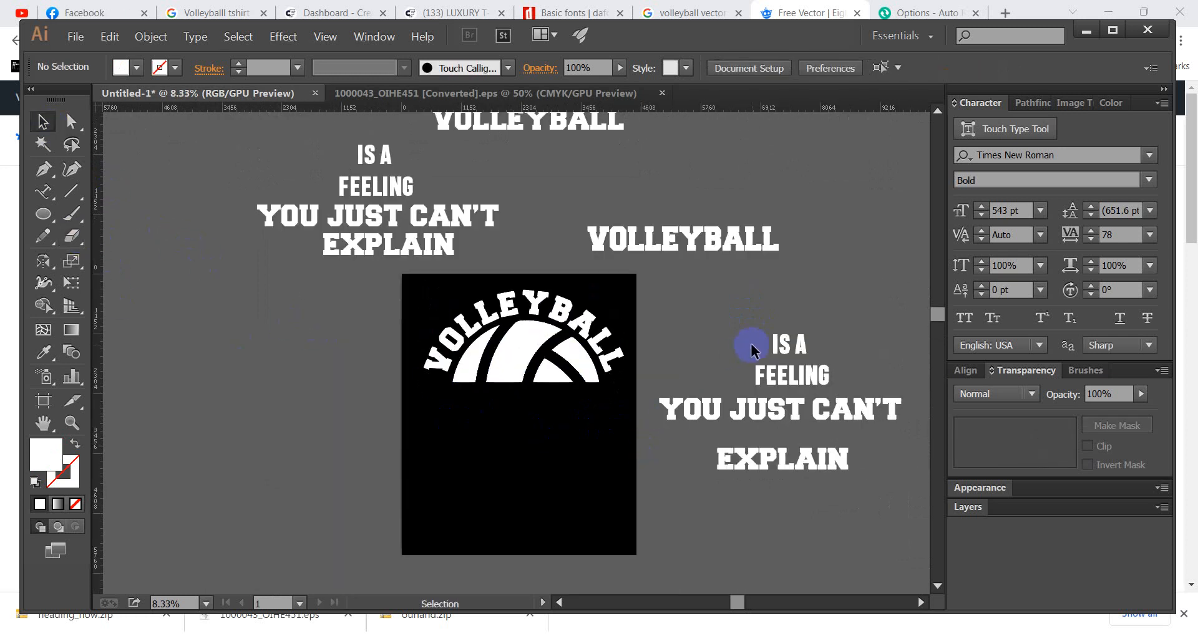
pyautogui.moveTo(780, 351); pyautogui.dragTo(519, 413)
pyautogui.hotkey('ctrl', '+')
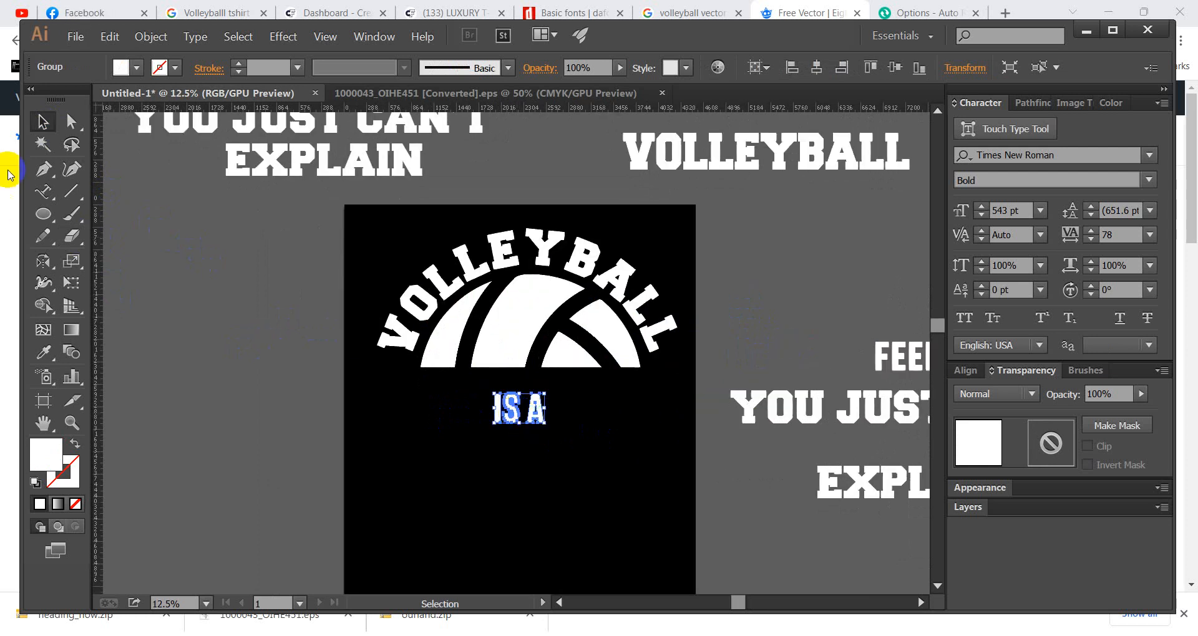
pyautogui.click(121, 68)
pyautogui.click(80, 112)
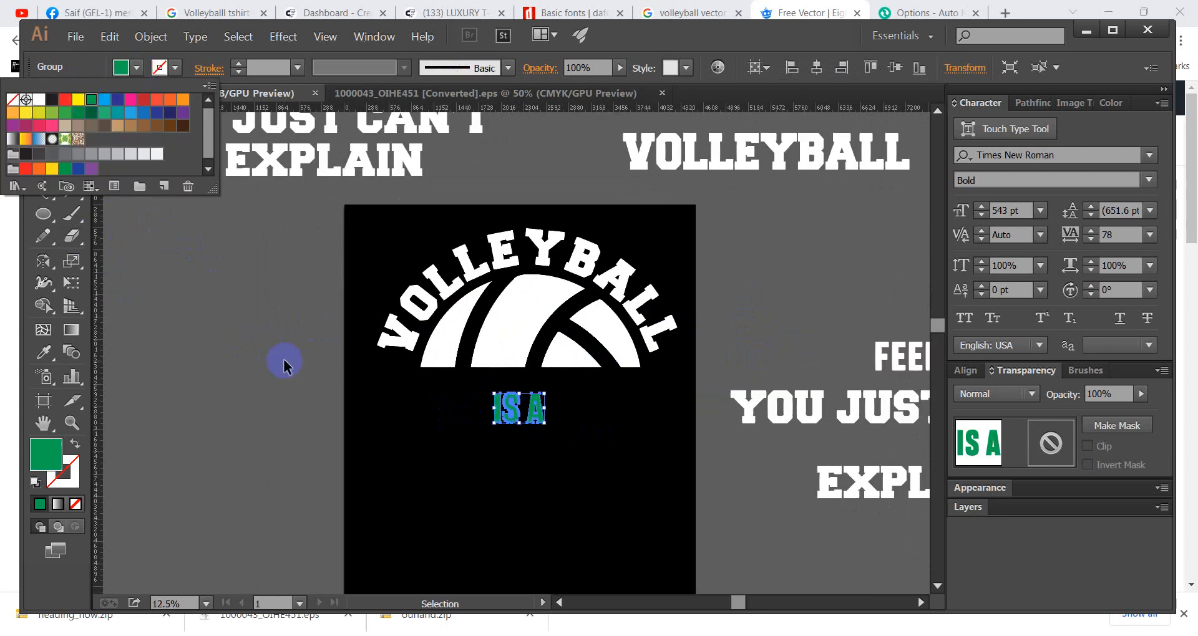
pyautogui.click(286, 364)
# Place the green IS A text over the half ball's lower middle and centre it horizontally on the ball.
pyautogui.moveTo(535, 417); pyautogui.dragTo(544, 360)
pyautogui.moveTo(557, 417); pyautogui.dragTo(505, 343)
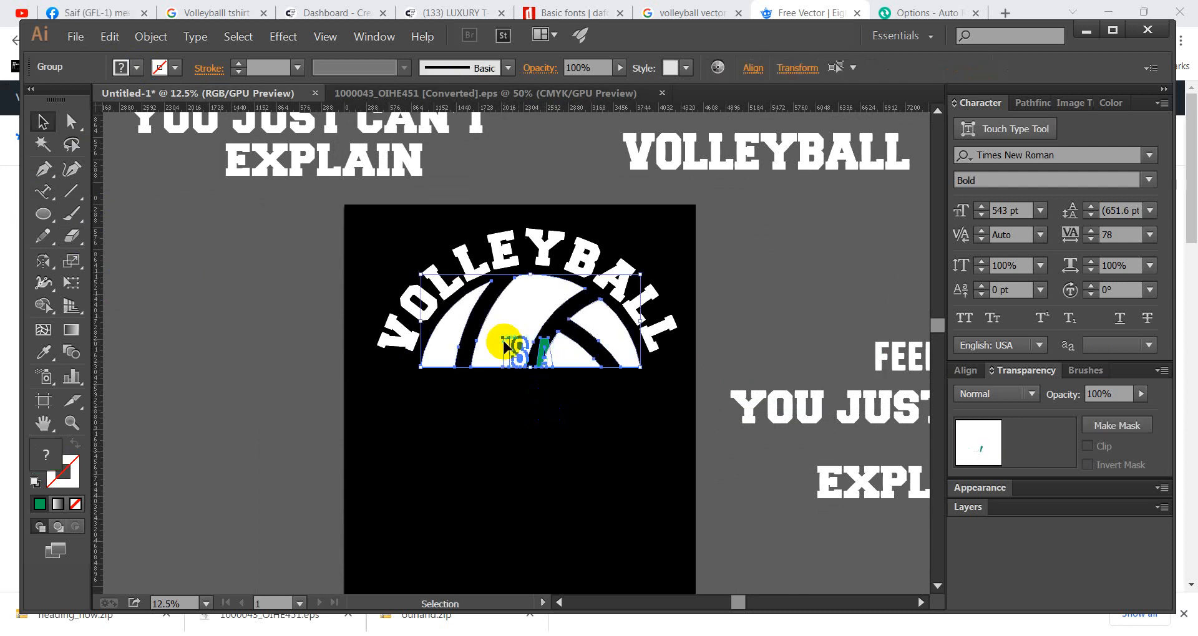
pyautogui.click(532, 310)
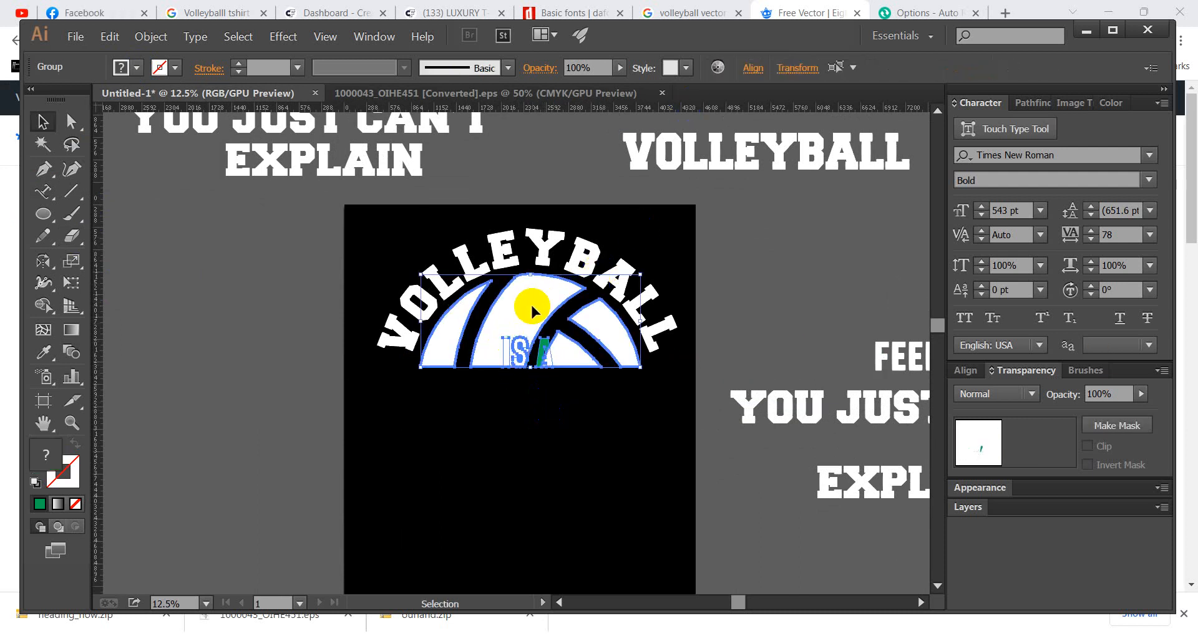
pyautogui.click(751, 68)
pyautogui.click(602, 112)
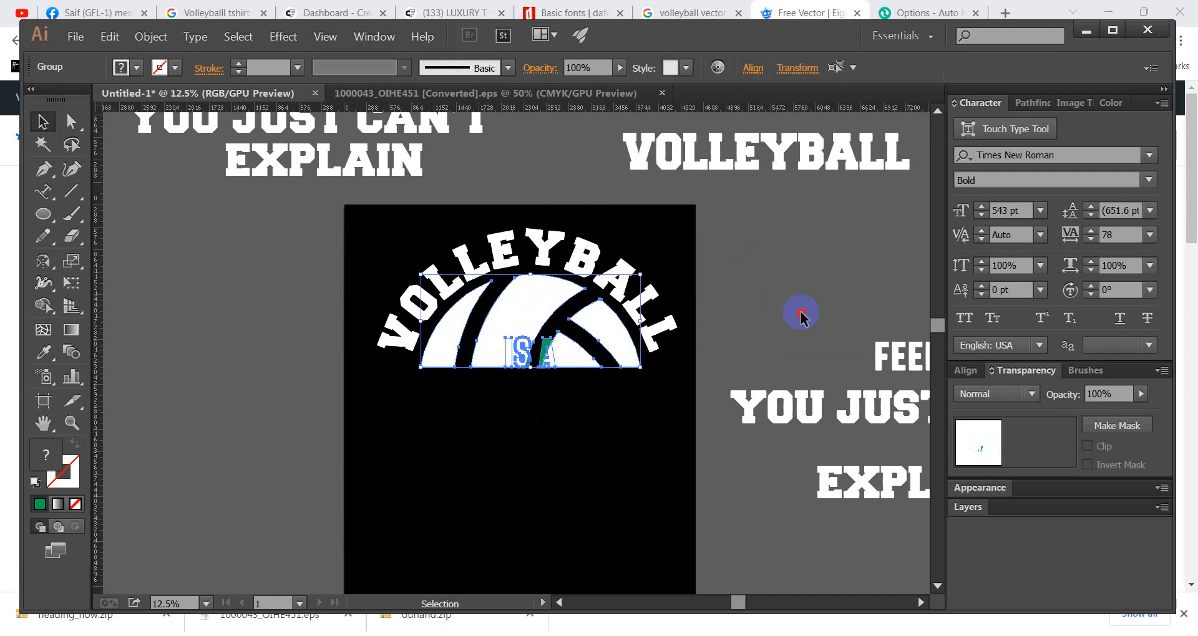
# Create a 40 px offset path with miter joins around the green IS A text.
pyautogui.click(568, 356)
pyautogui.click(547, 348)
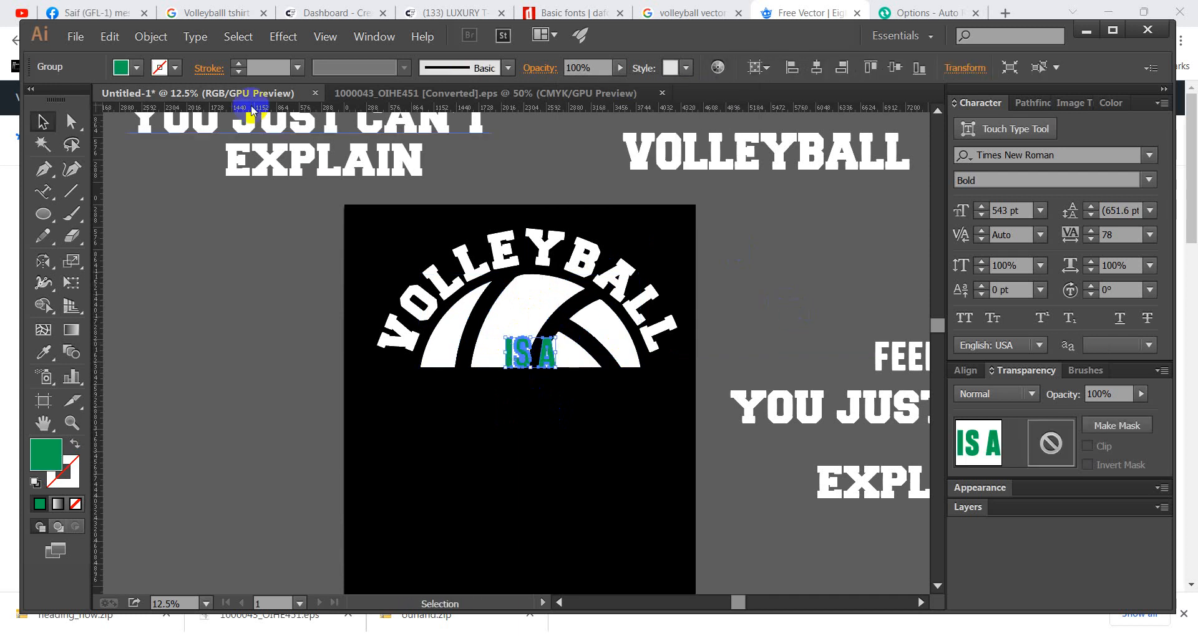
pyautogui.click(172, 43)
pyautogui.moveTo(187, 339)
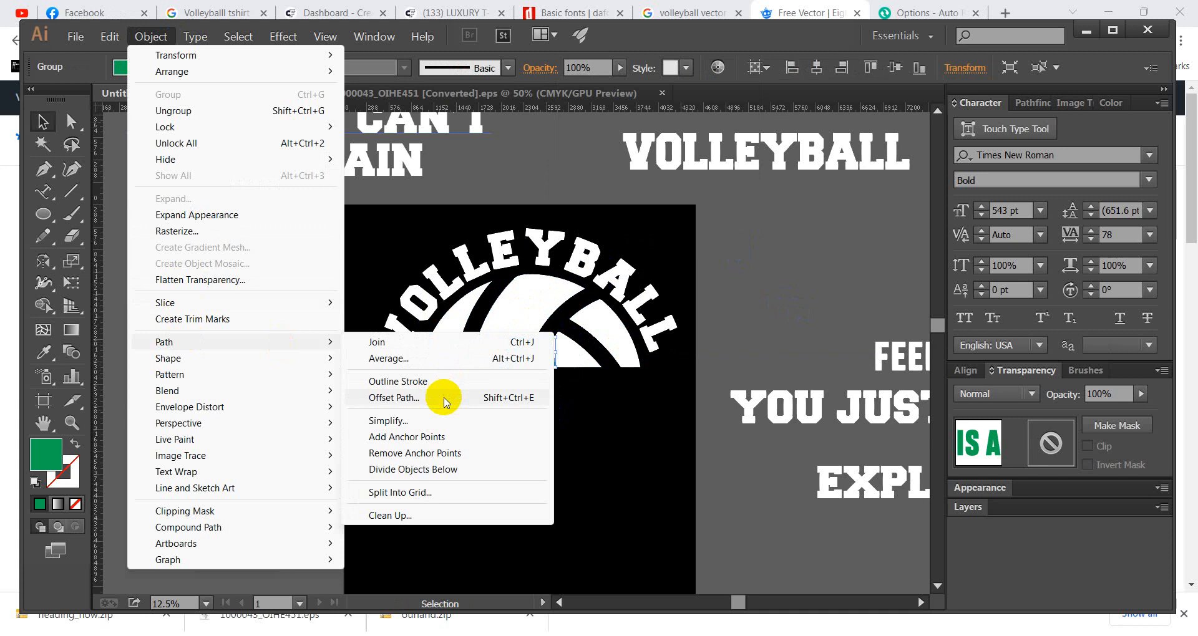
pyautogui.click(395, 398)
pyautogui.click(561, 263)
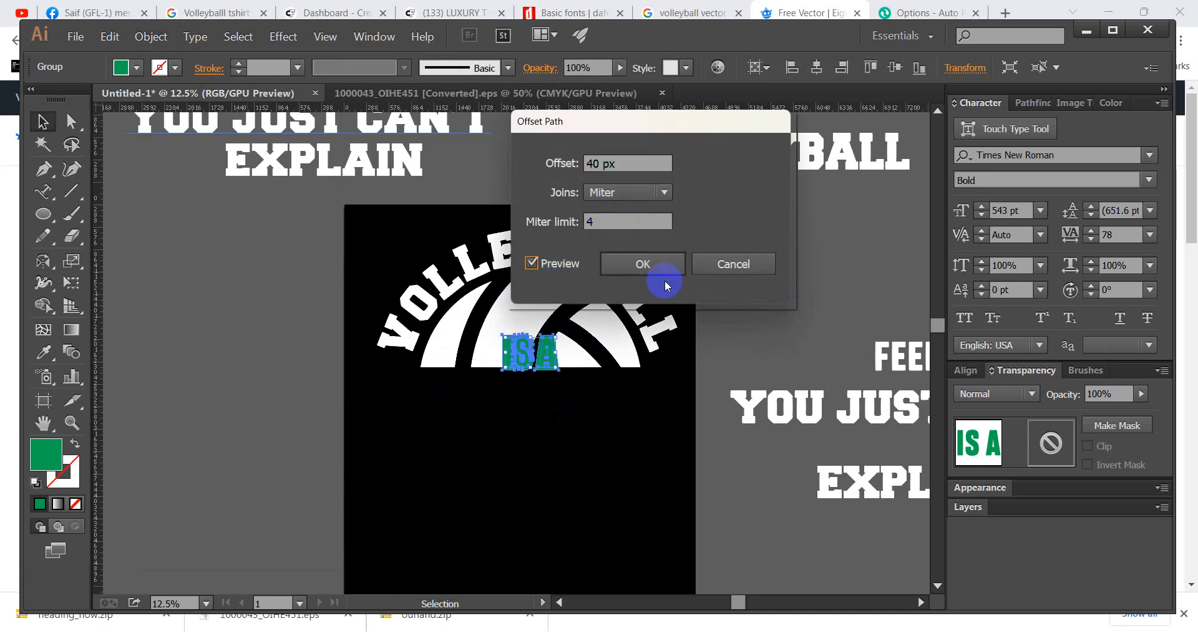
pyautogui.click(655, 265)
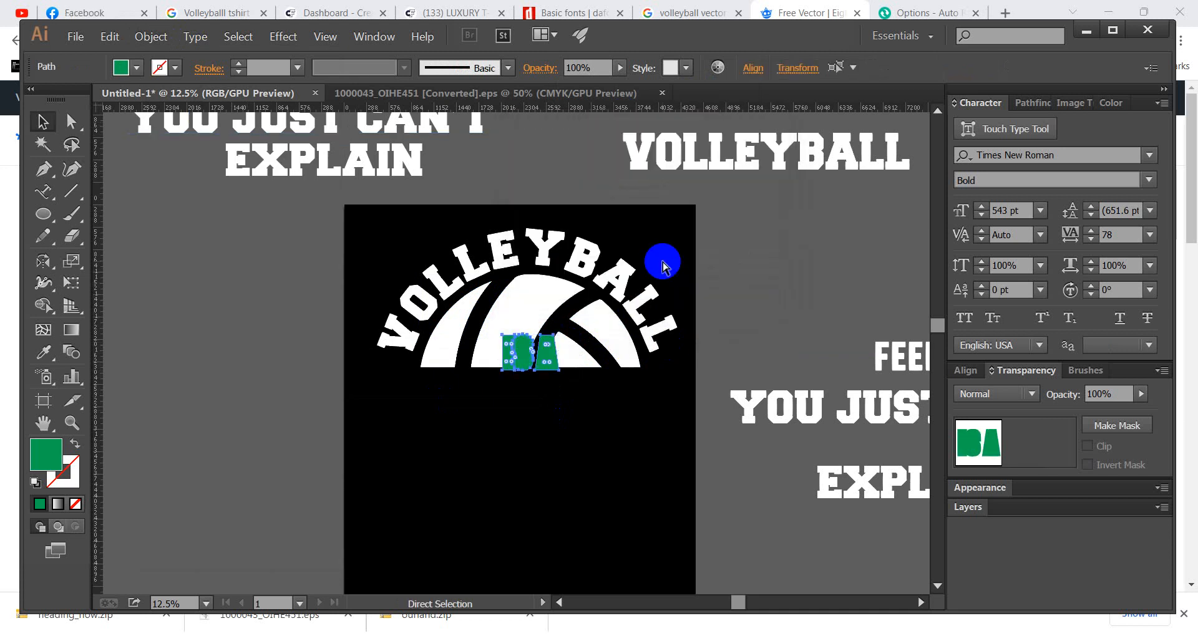
# Subtract the IS A offset shape from the half ball with Minus Front as a compound shape, and expand its appearance.
pyautogui.click(663, 267)
pyautogui.click(612, 329)
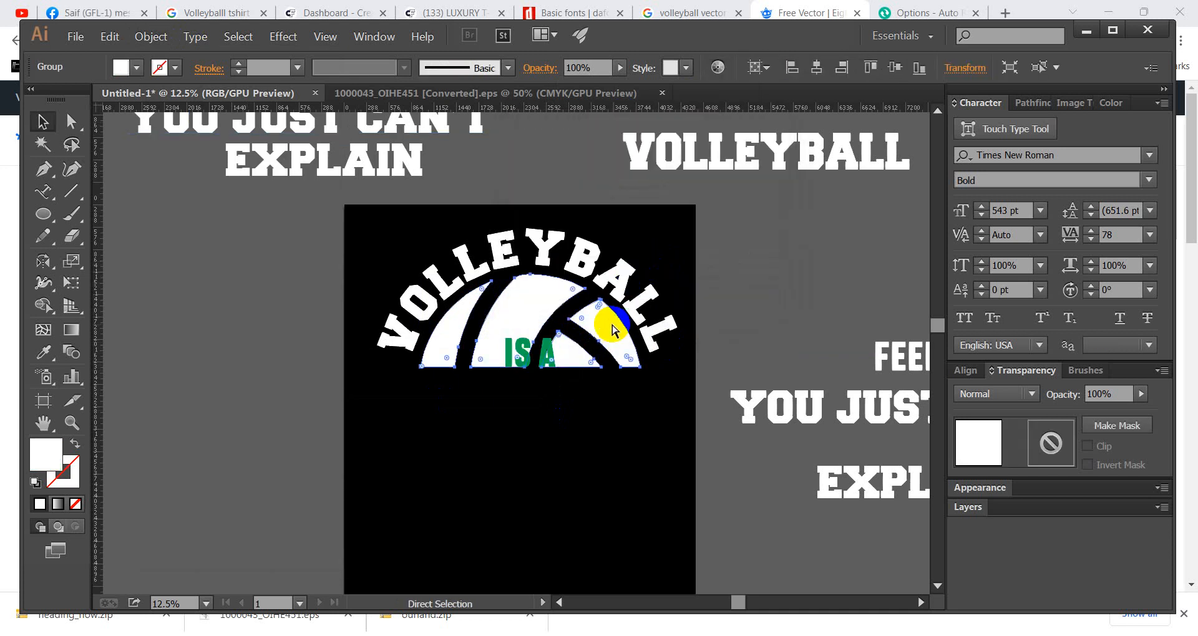
pyautogui.hotkey('ctrl', 'z')
pyautogui.keyDown('shift'); pyautogui.click(612, 329); pyautogui.keyUp('shift')
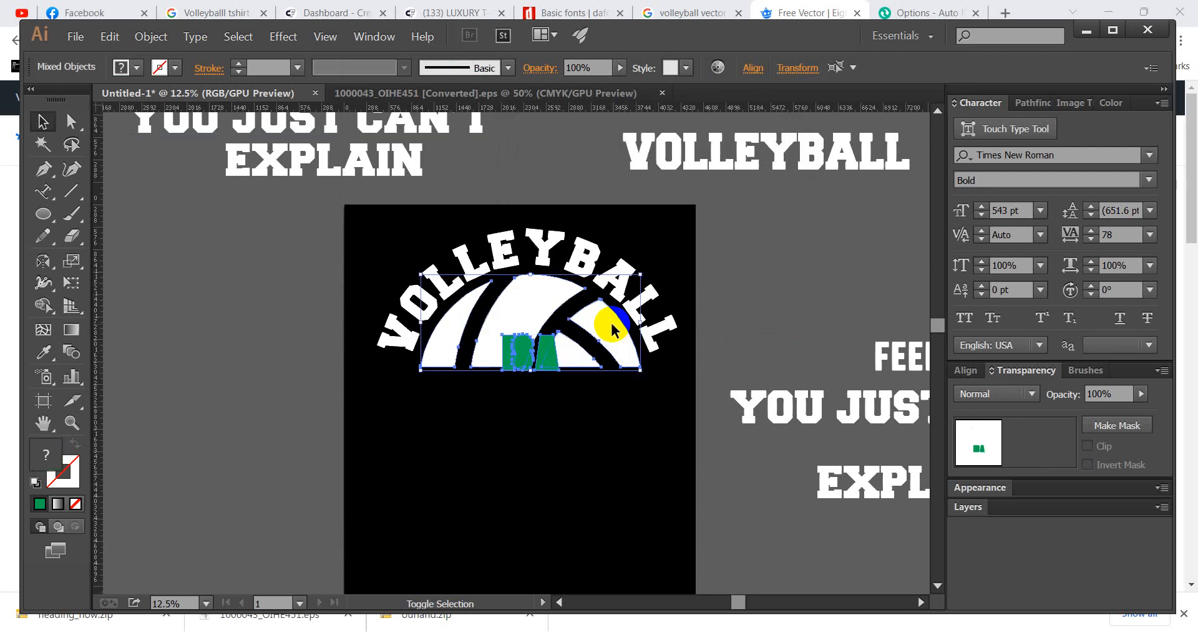
pyautogui.click(1020, 102)
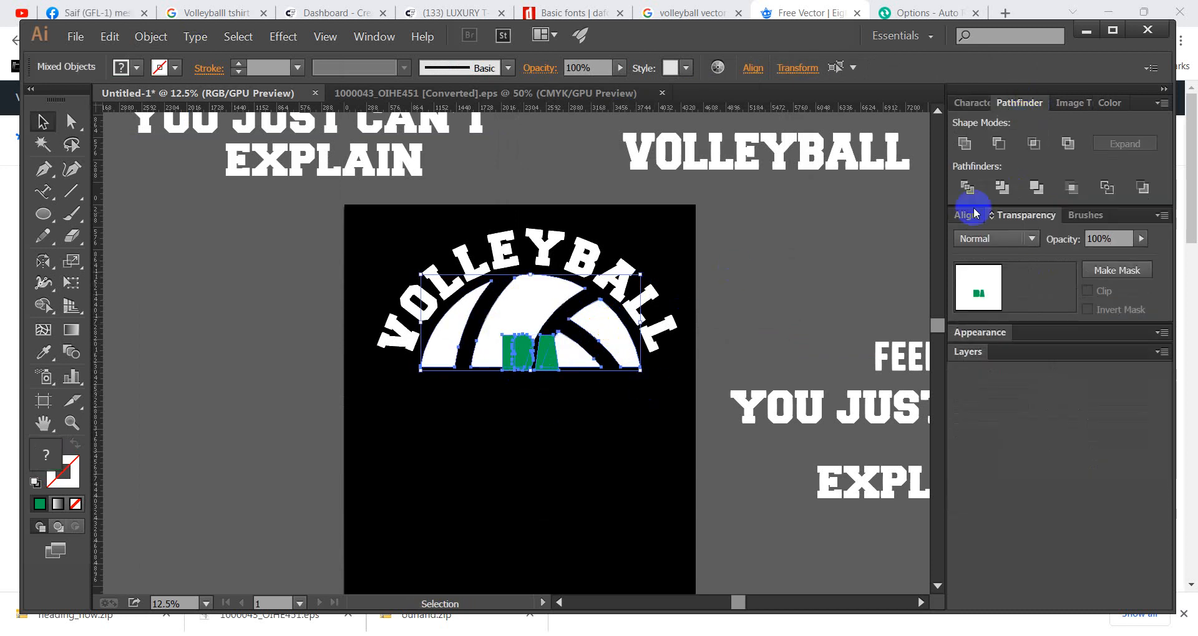
pyautogui.keyDown('alt'); pyautogui.click(997, 144); pyautogui.keyUp('alt')
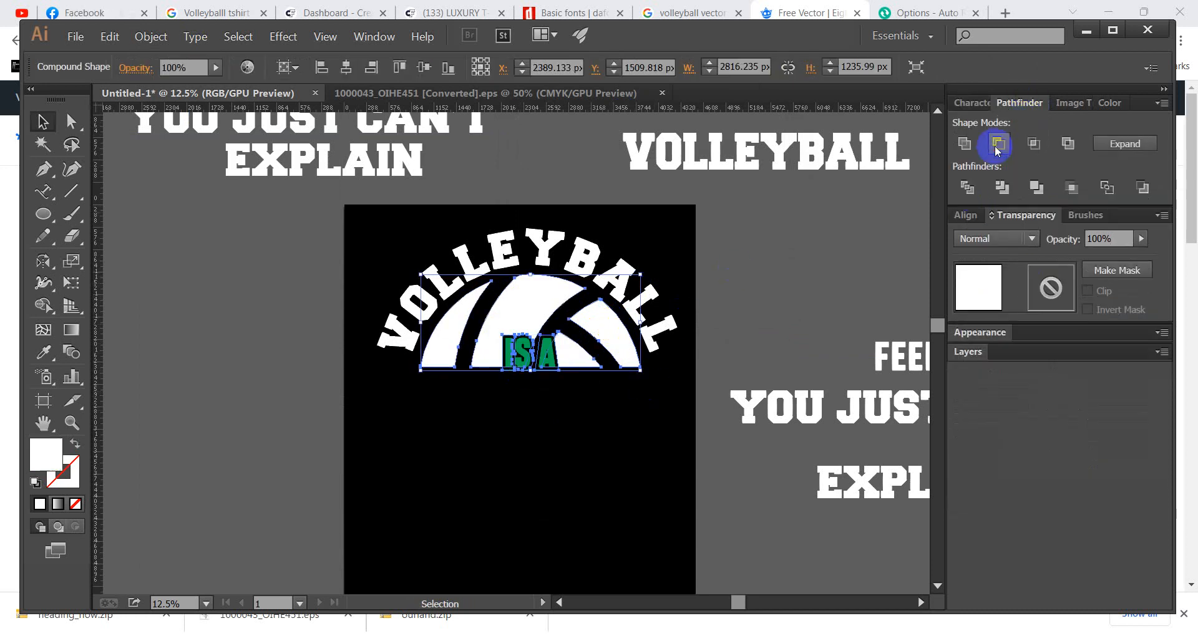
pyautogui.click(151, 37)
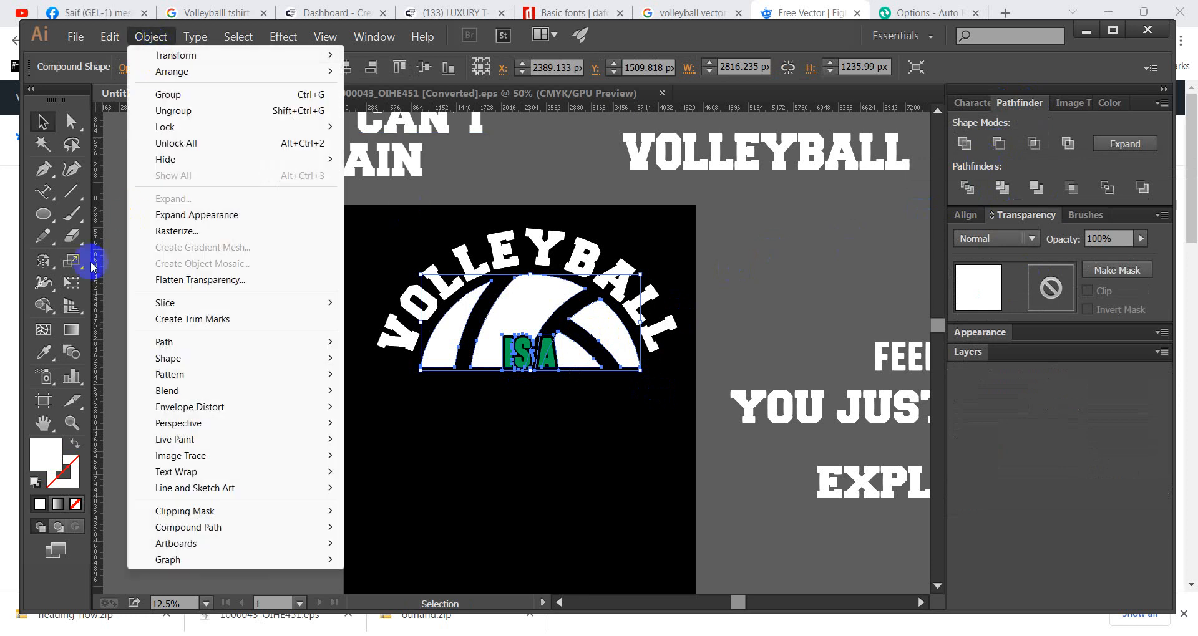
pyautogui.click(188, 215)
pyautogui.click(296, 331)
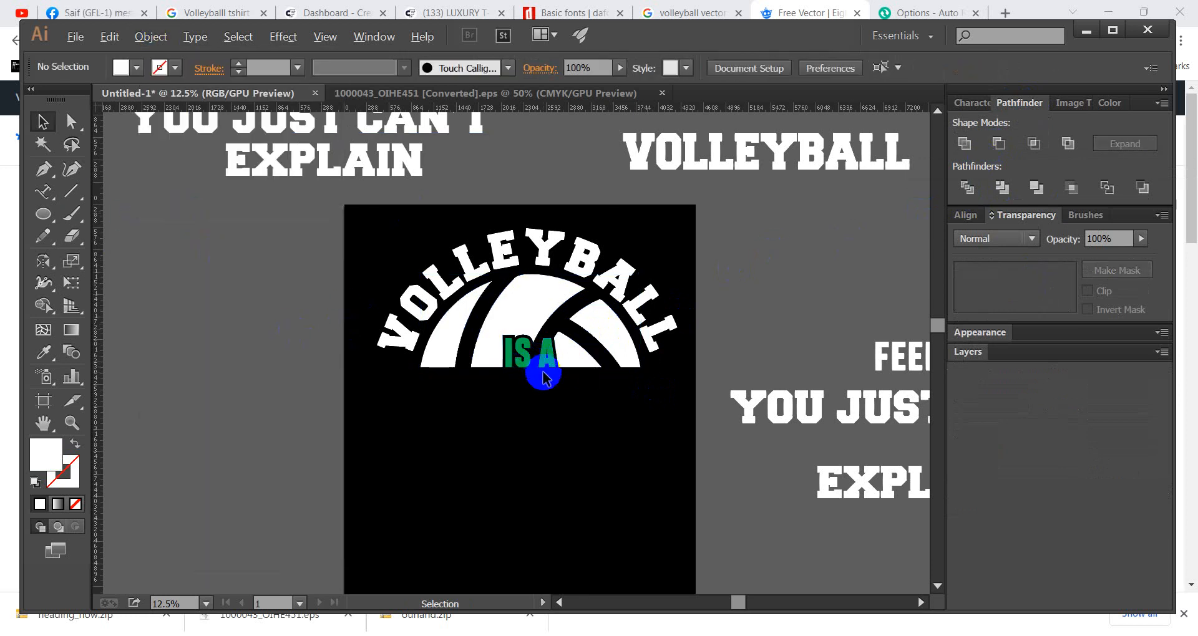
# Move the FEELING text directly under the half ball and scale it up to match the ball's width.
pyautogui.scroll(-2, 543, 374)
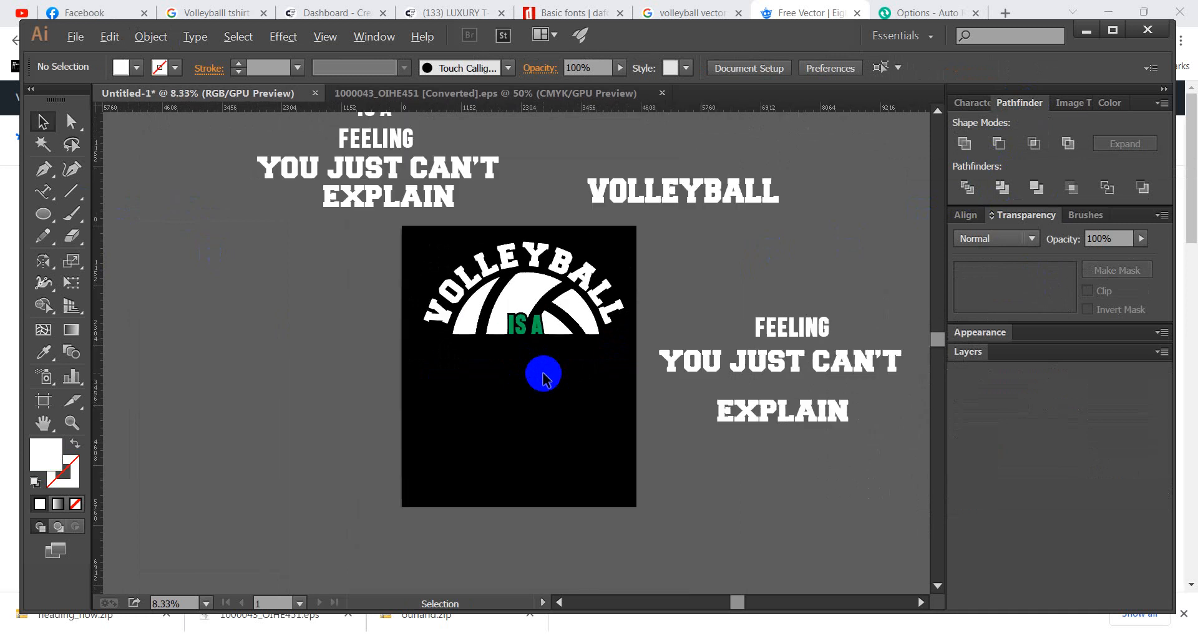
pyautogui.scroll(1, 780, 374)
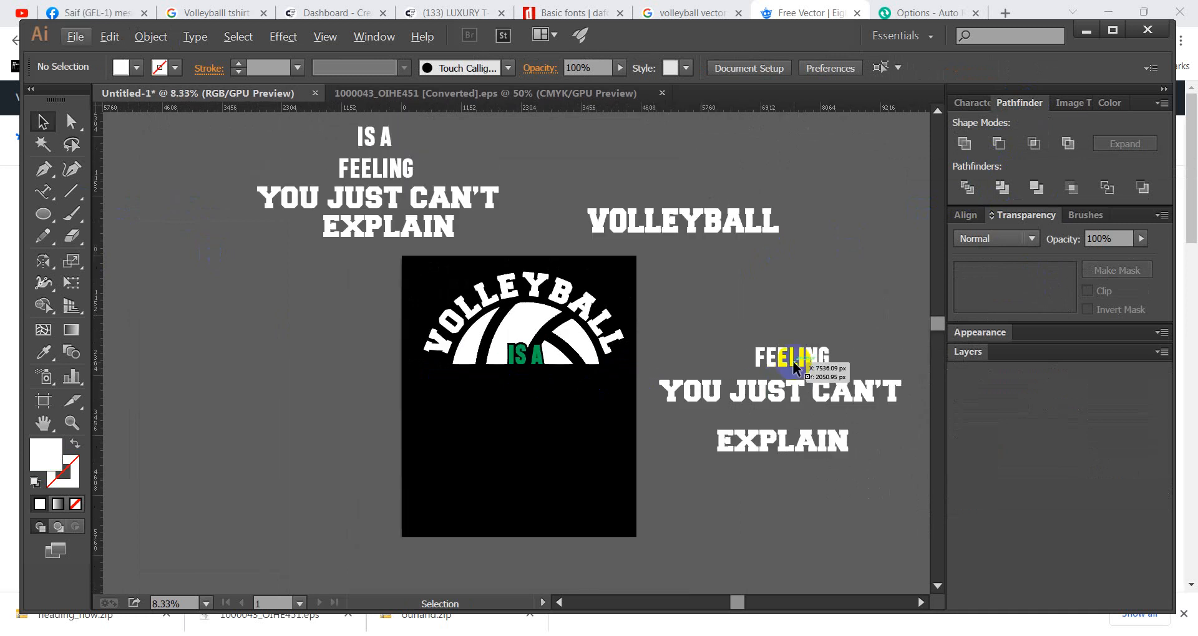
pyautogui.moveTo(794, 368); pyautogui.dragTo(491, 395)
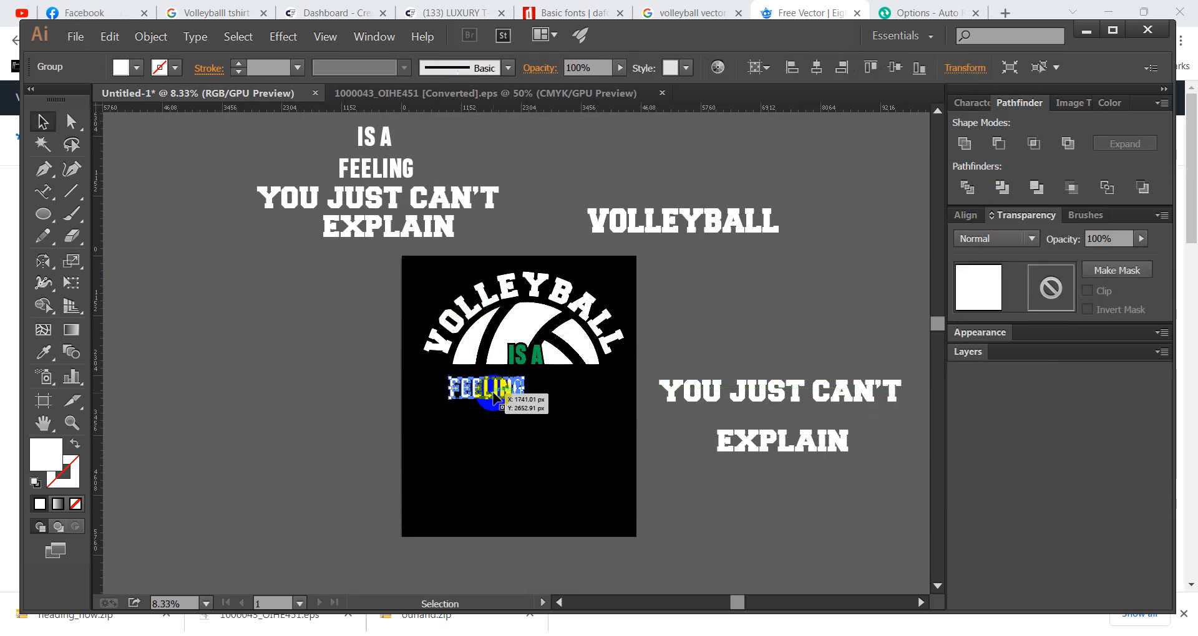
pyautogui.scroll(1, 503, 397)
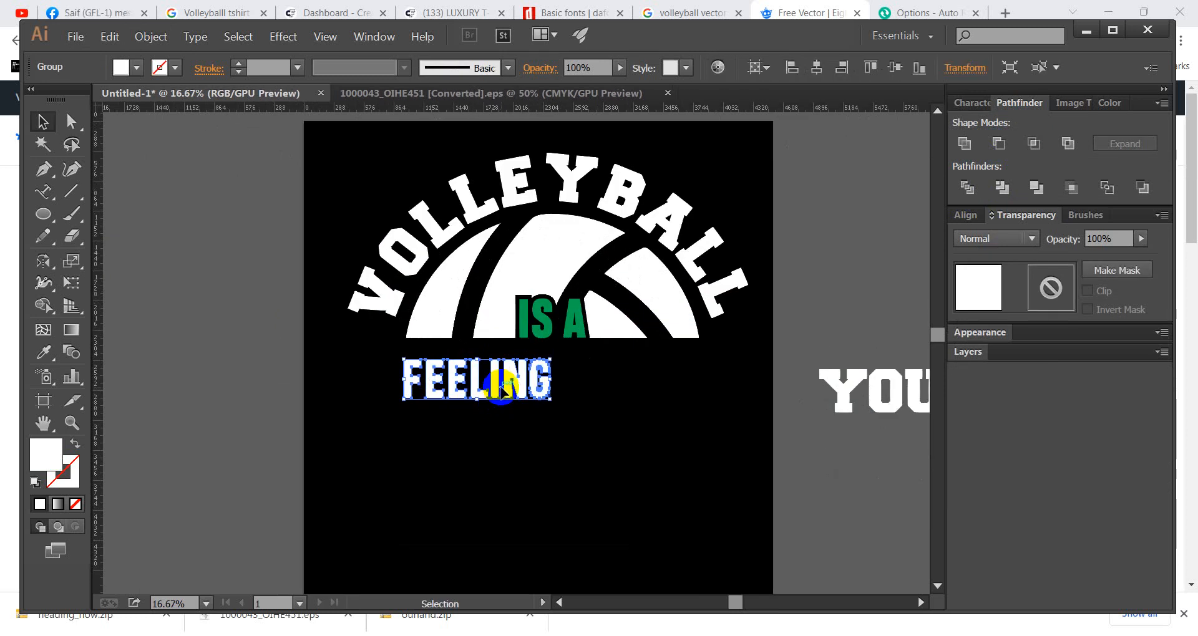
pyautogui.moveTo(551, 379); pyautogui.dragTo(700, 381)
pyautogui.moveTo(553, 372); pyautogui.dragTo(554, 377)
pyautogui.click(597, 489)
pyautogui.scroll(-1, 562, 476)
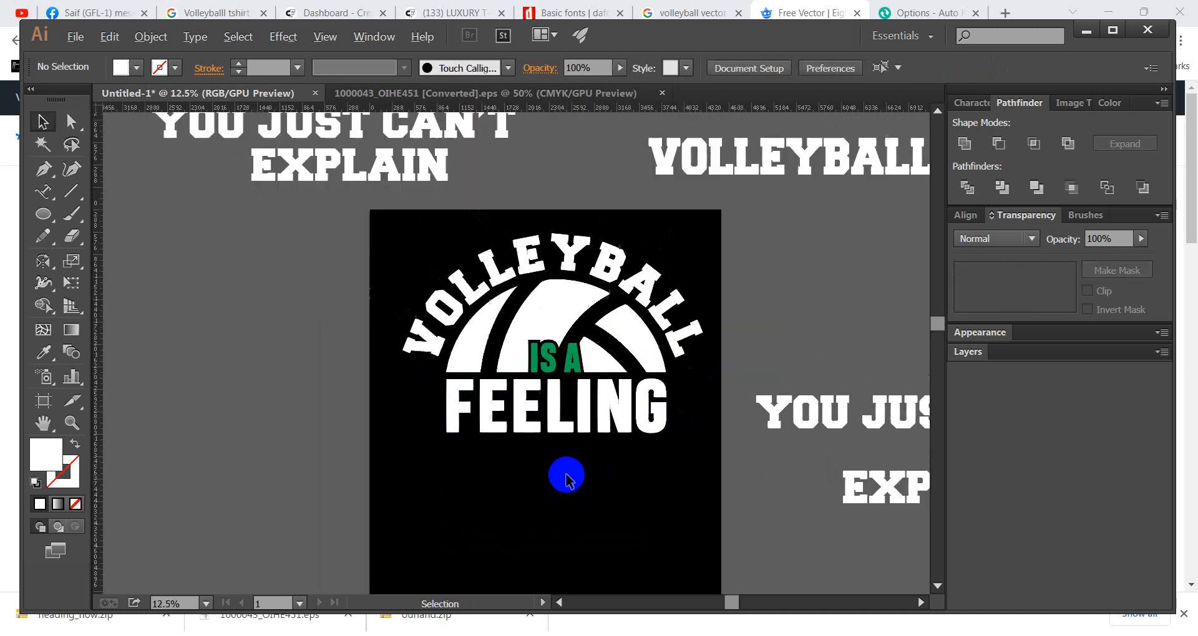
# Move the YOU JUST CAN'T text under FEELING, starting level with the left end of the VOLLEYBALL arc.
pyautogui.click(561, 430)
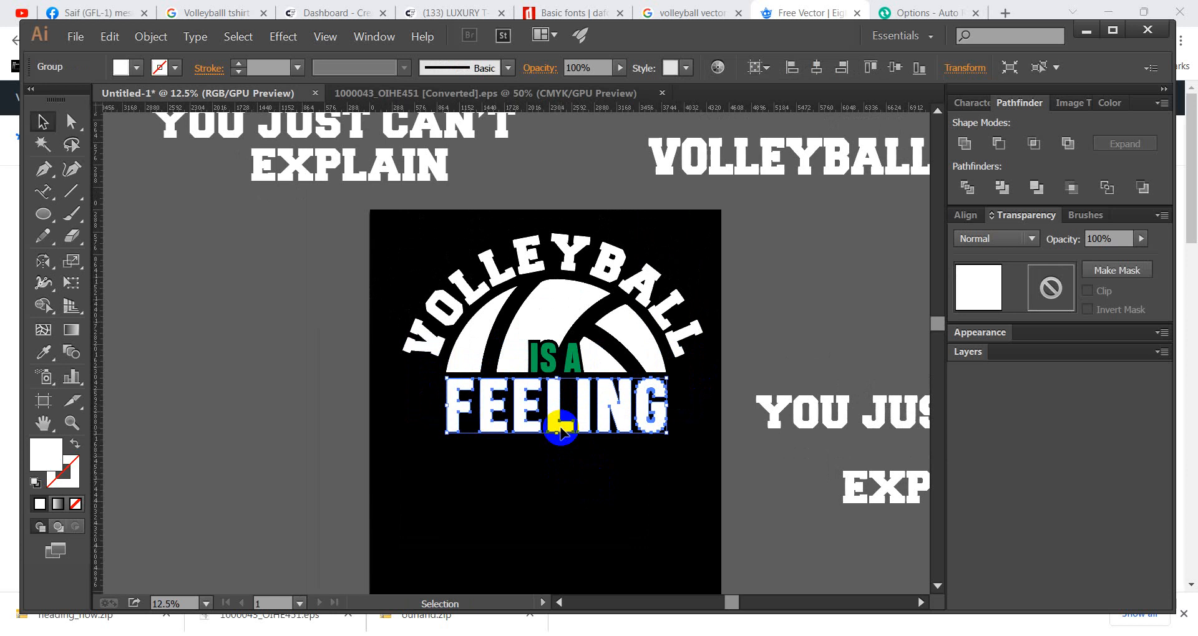
pyautogui.click(581, 509)
pyautogui.scroll(-1, 578, 508)
pyautogui.scroll(-2, 572, 485)
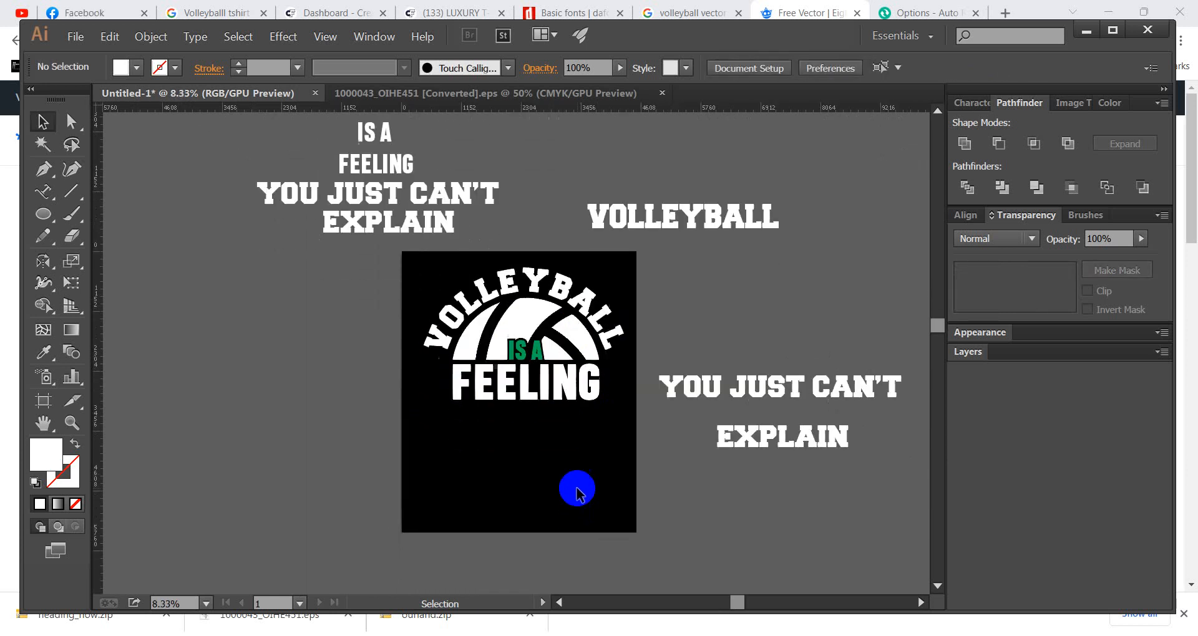
pyautogui.click(783, 421)
pyautogui.moveTo(793, 372); pyautogui.dragTo(554, 403)
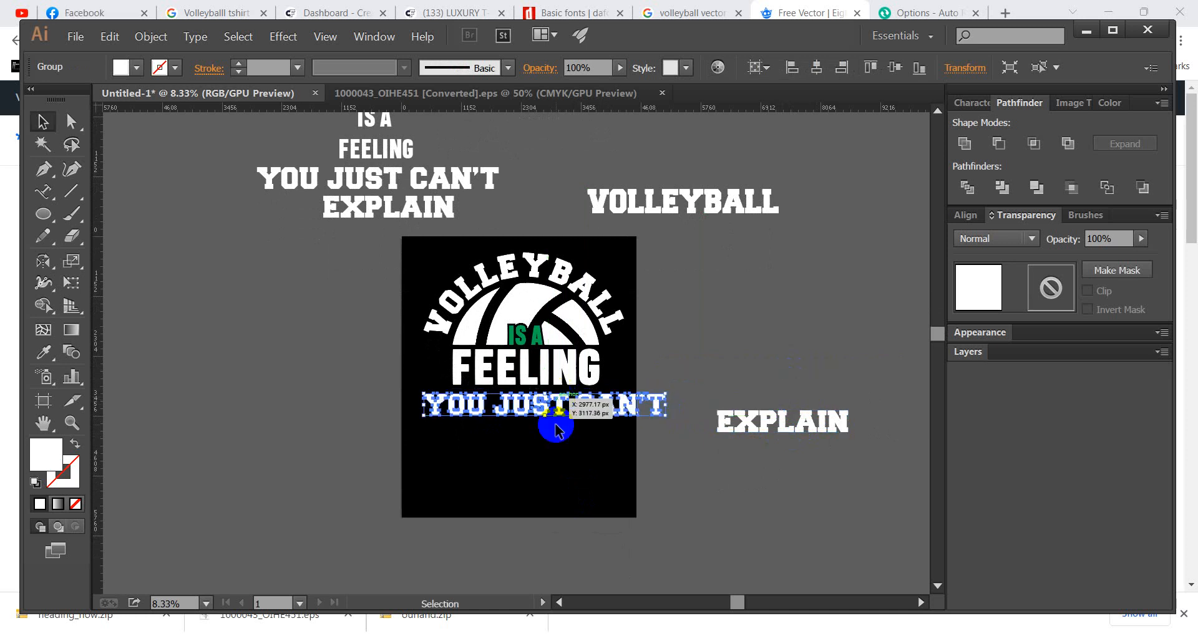
pyautogui.click(551, 440)
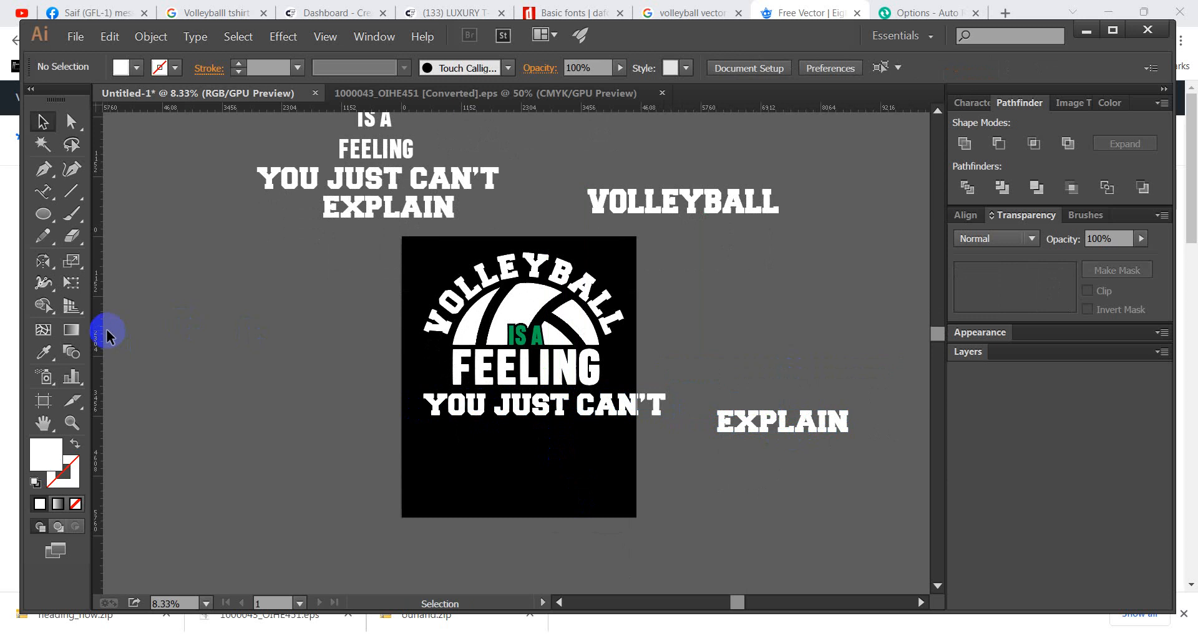
# Add vertical ruler guides at the left and right ends of the VOLLEYBALL arc.
pyautogui.moveTo(106, 329); pyautogui.dragTo(422, 348)
pyautogui.scroll(2, 417, 349)
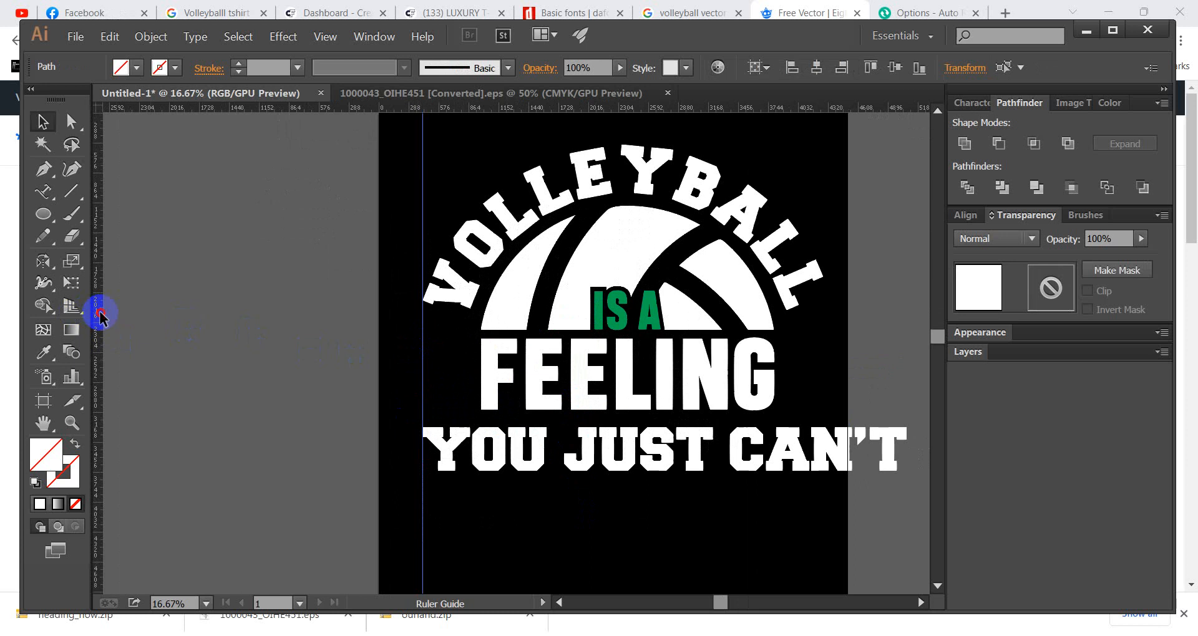
pyautogui.moveTo(100, 315); pyautogui.dragTo(824, 331)
pyautogui.click(851, 350)
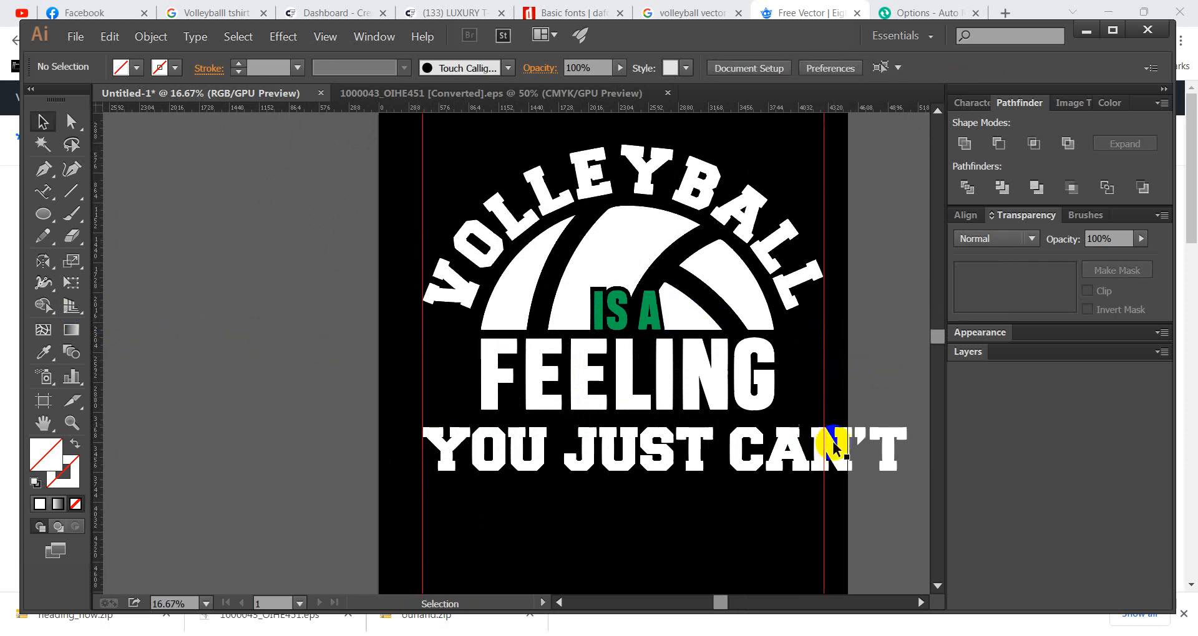
# Scale the YOU JUST CAN'T text to fit between the guides and adjust its height and spacing under FEELING.
pyautogui.click(902, 447)
pyautogui.moveTo(910, 450); pyautogui.dragTo(825, 449)
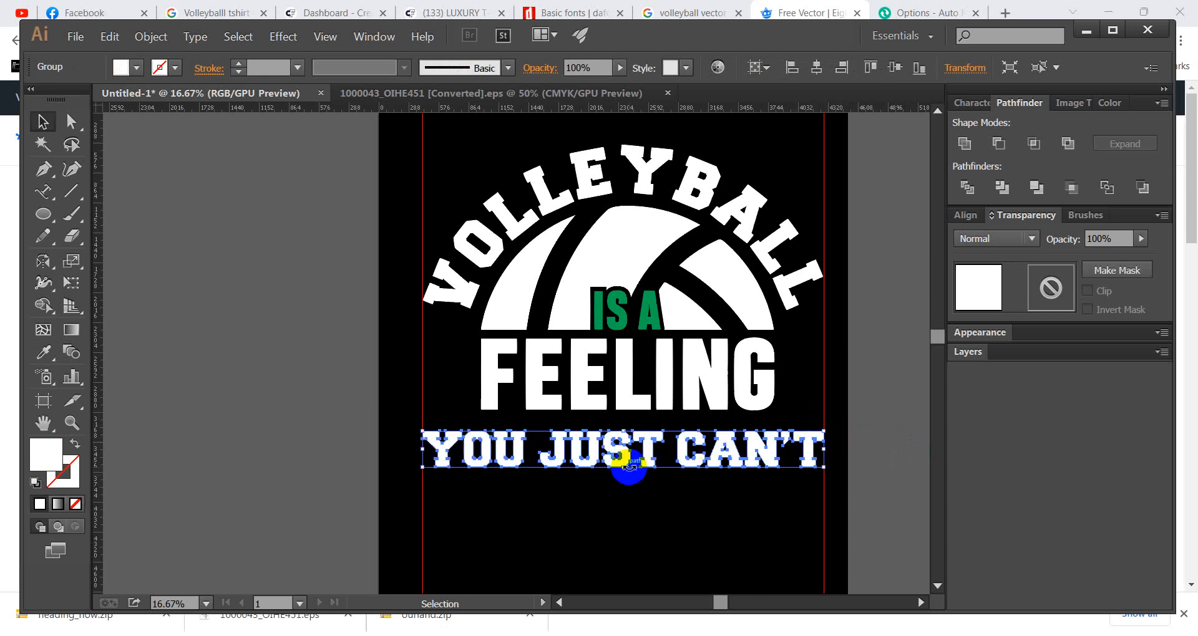
pyautogui.moveTo(623, 467); pyautogui.dragTo(624, 462)
pyautogui.click(660, 487)
pyautogui.scroll(-1, 660, 487)
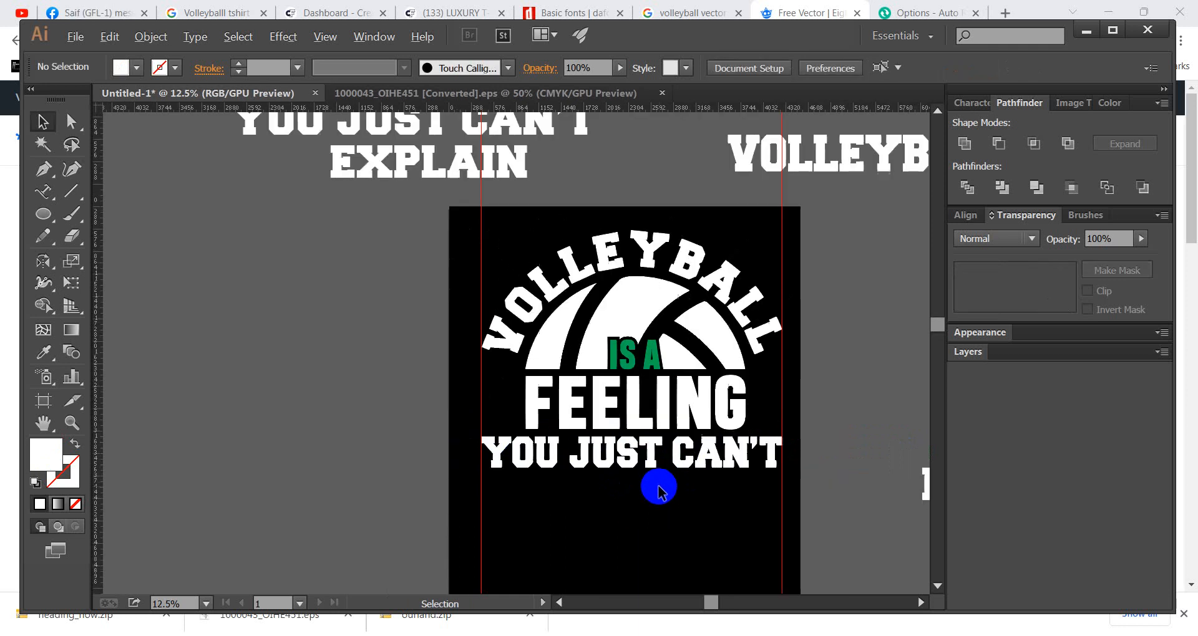
# Move the EXPLAIN text under YOU JUST CAN'T and scale it up to span between the two guides.
pyautogui.scroll(-1, 658, 490)
pyautogui.moveTo(741, 464); pyautogui.dragTo(444, 476)
pyautogui.moveTo(540, 473); pyautogui.dragTo(624, 474)
pyautogui.scroll(1, 538, 504)
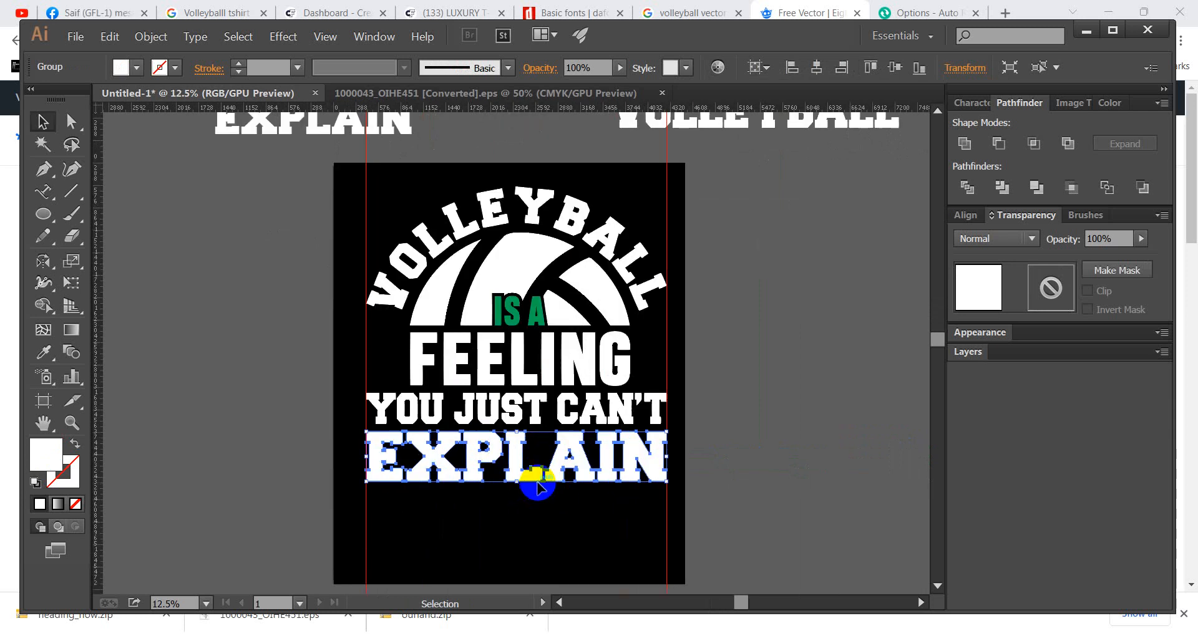
pyautogui.moveTo(517, 483); pyautogui.dragTo(518, 489)
pyautogui.click(526, 516)
pyautogui.hotkey('ctrl', 'z')
pyautogui.hotkey('ctrl', 'z')
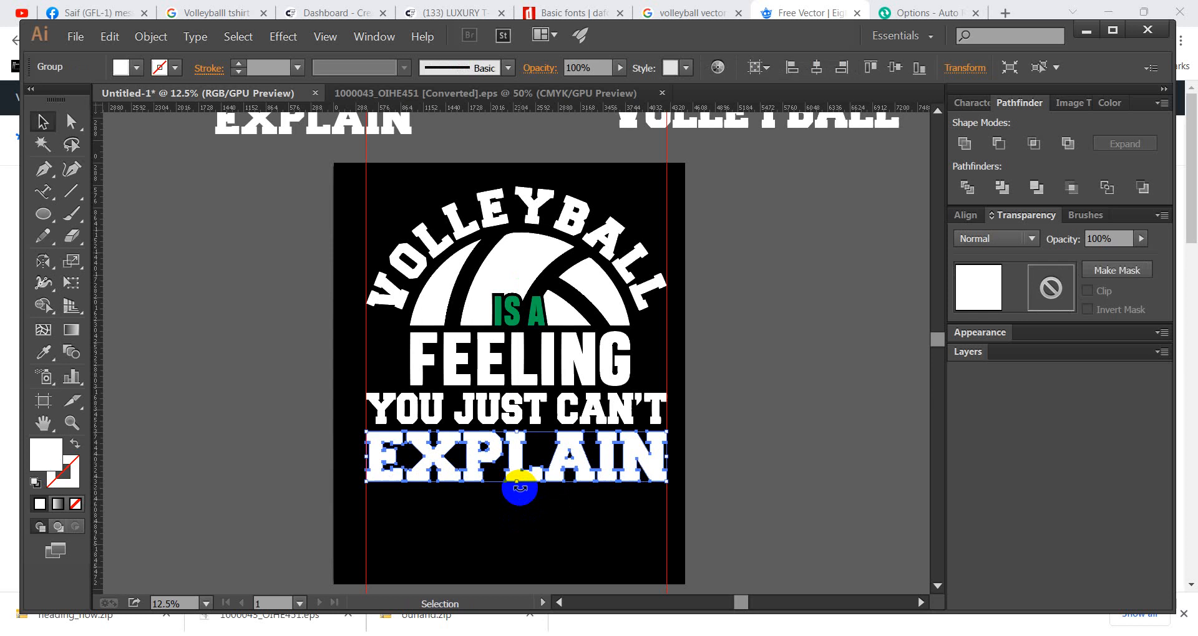
# Stretch the EXPLAIN text slightly taller, keeping its width between the guides.
pyautogui.moveTo(517, 482); pyautogui.dragTo(519, 487)
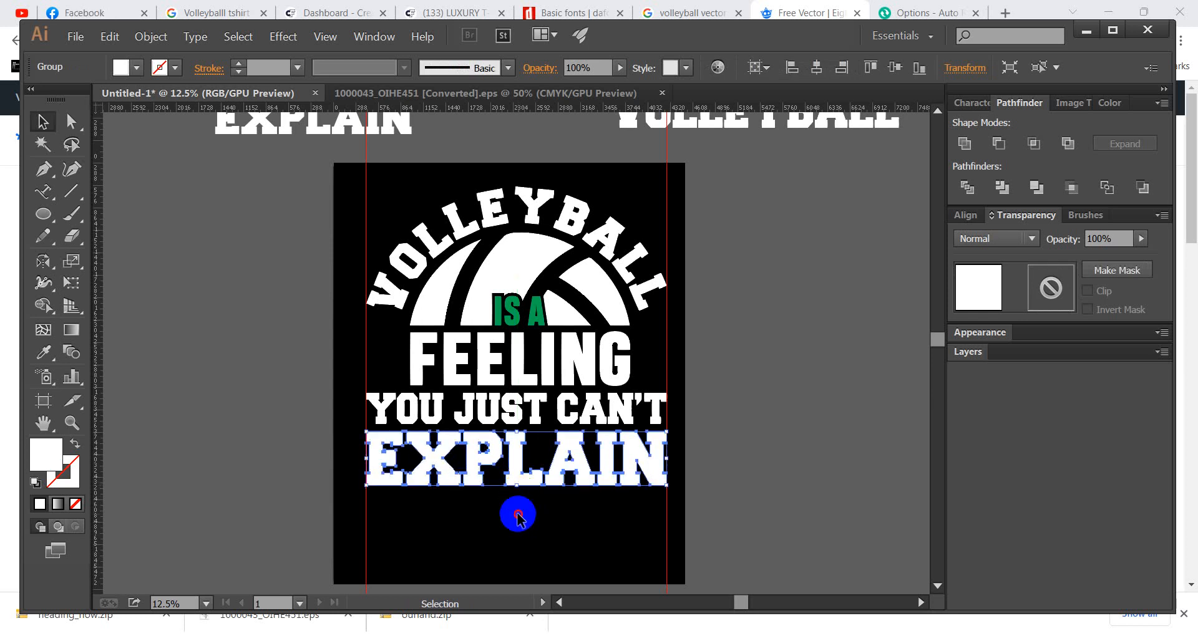
pyautogui.click(509, 508)
# Delete both vertical guides from the artboard.
pyautogui.scroll(-1, 524, 490)
pyautogui.scroll(-2, 537, 503)
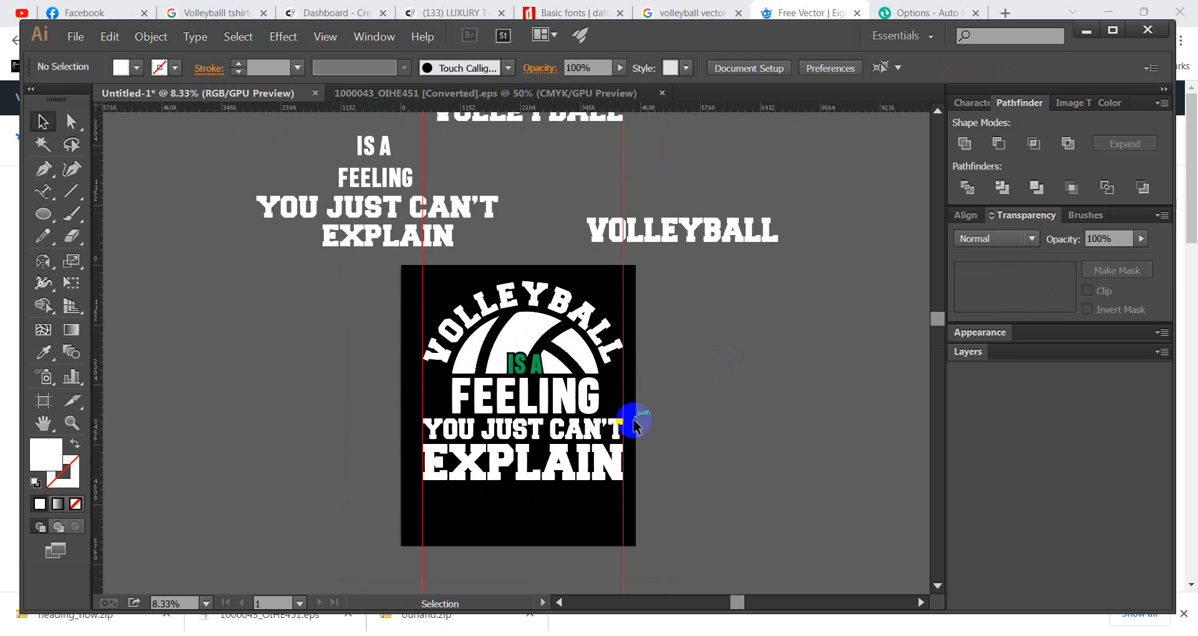
pyautogui.moveTo(636, 507); pyautogui.dragTo(379, 524)
pyautogui.click(379, 522)
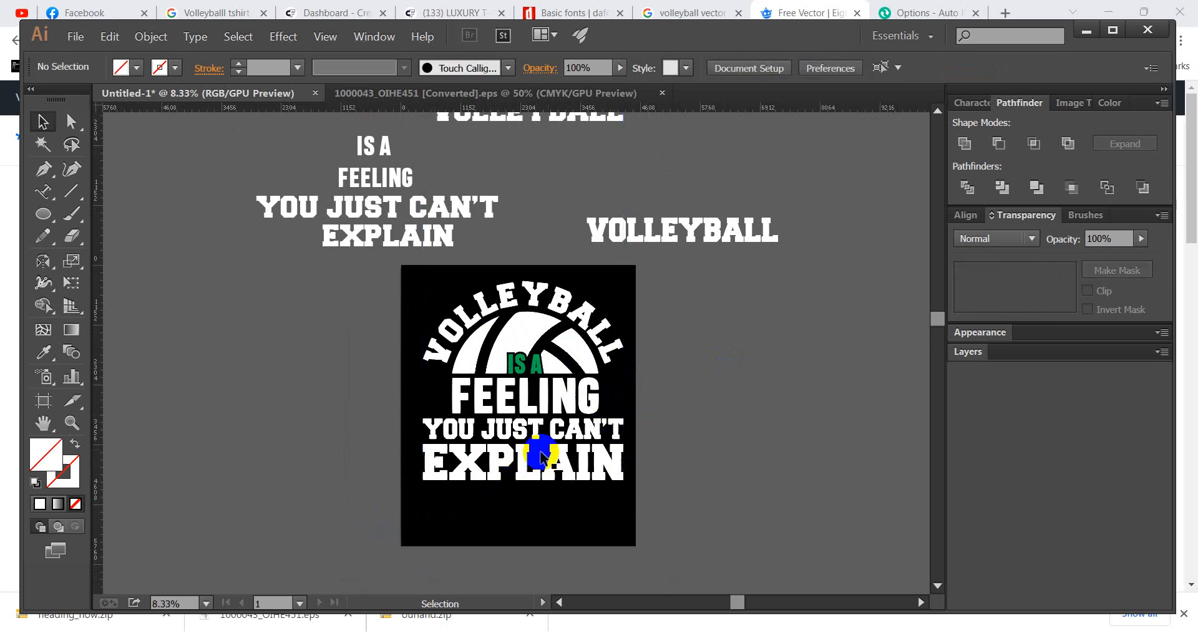
# Bring the full volleyball from the 1000043_OIHE451 document beside the F of FEELING and recolor it white with the Eyedropper.
pyautogui.scroll(1, 616, 432)
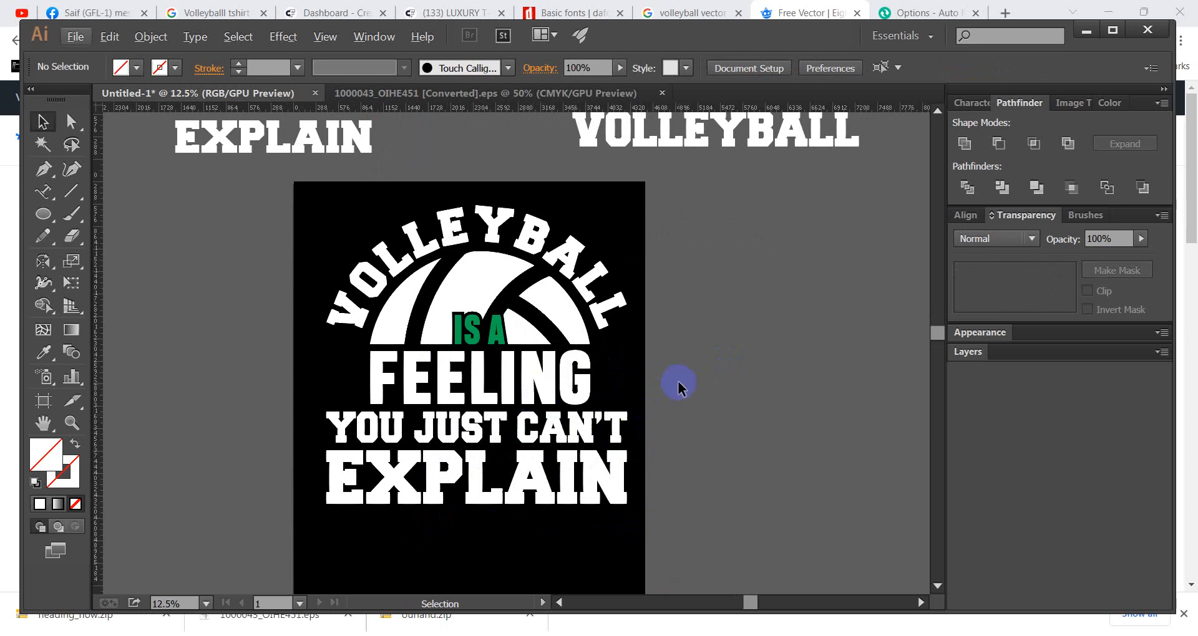
pyautogui.scroll(1, 717, 382)
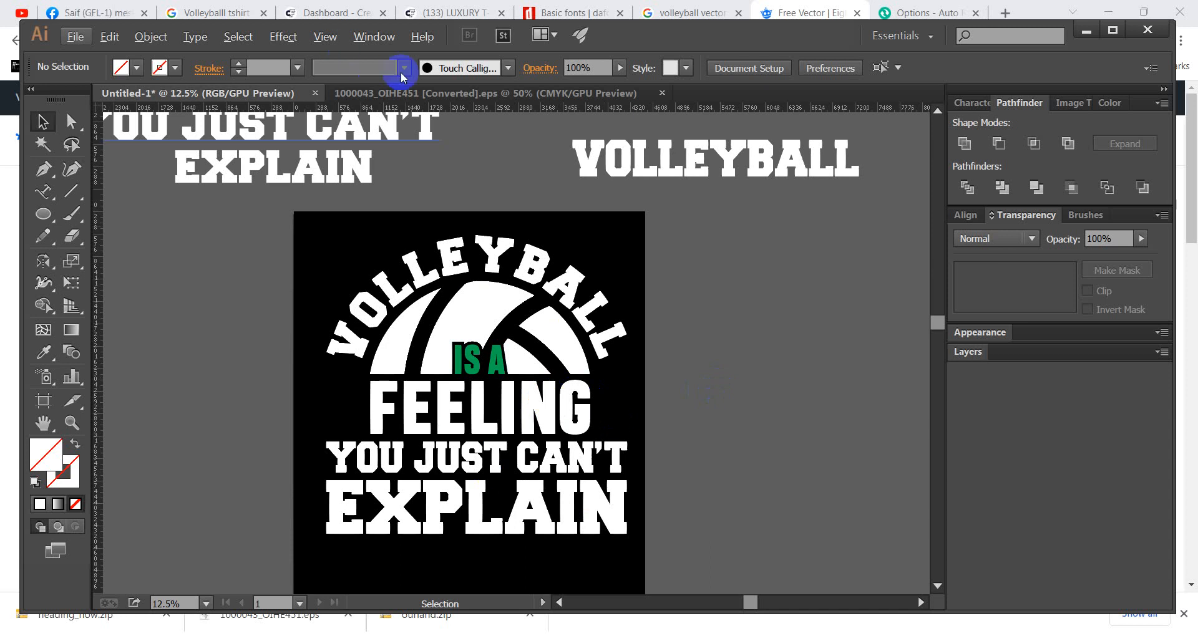
pyautogui.click(410, 93)
pyautogui.moveTo(659, 347); pyautogui.dragTo(358, 409)
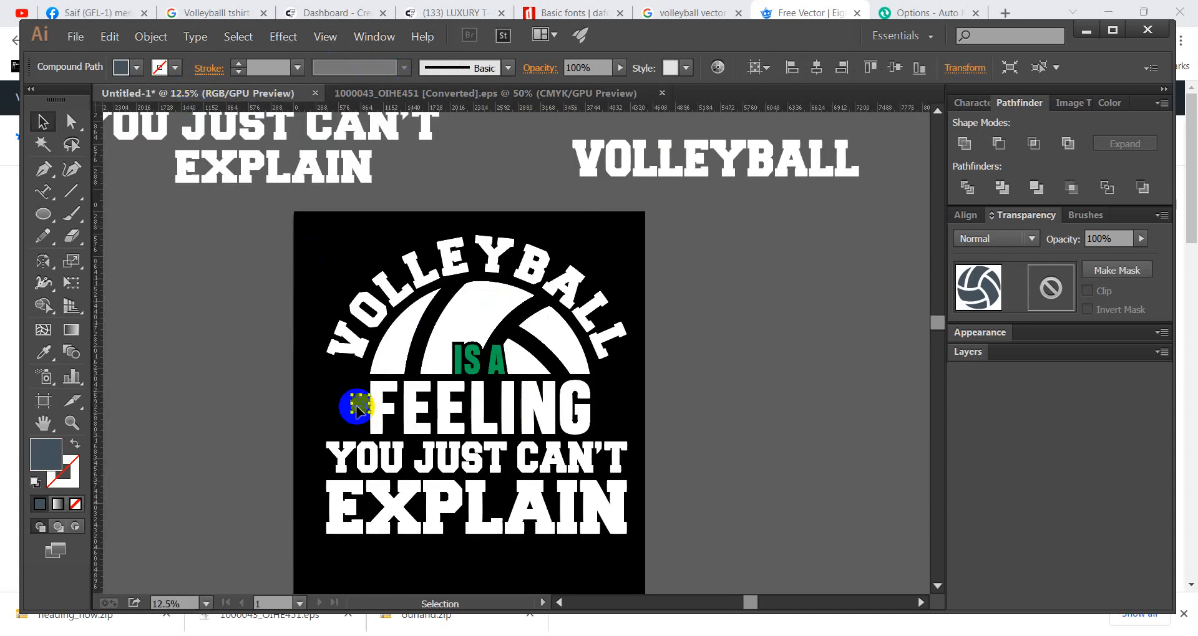
pyautogui.click(43, 352)
pyautogui.click(416, 327)
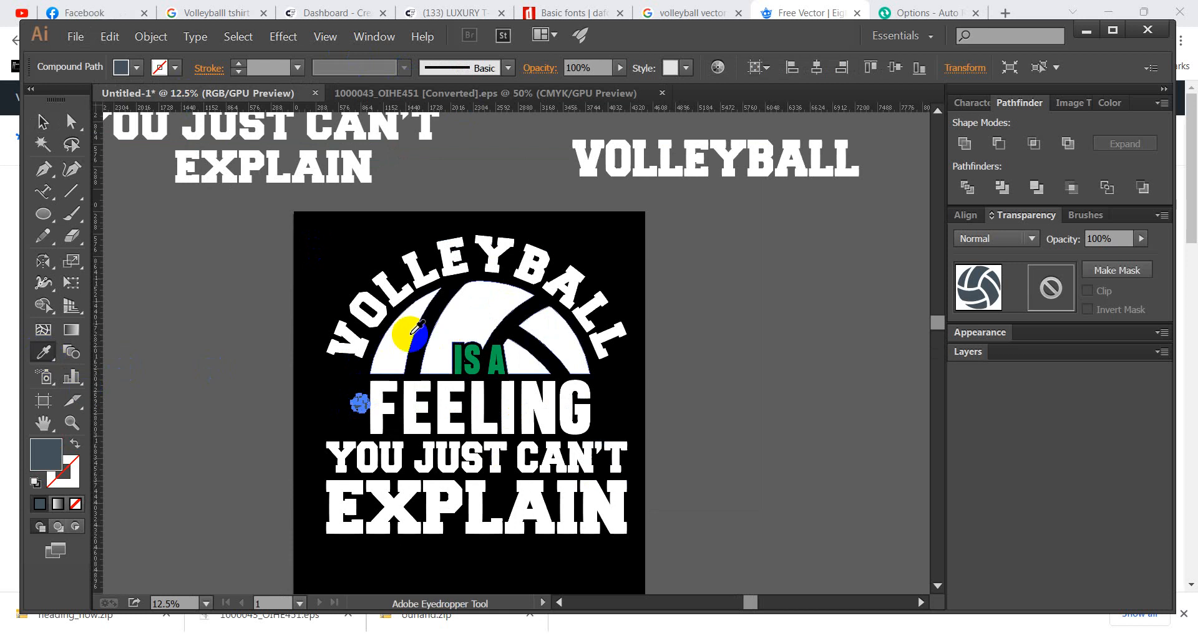
pyautogui.click(43, 122)
pyautogui.click(137, 205)
# Enlarge the white volleyball to the height of FEELING and position it overlapping the F.
pyautogui.scroll(2, 320, 414)
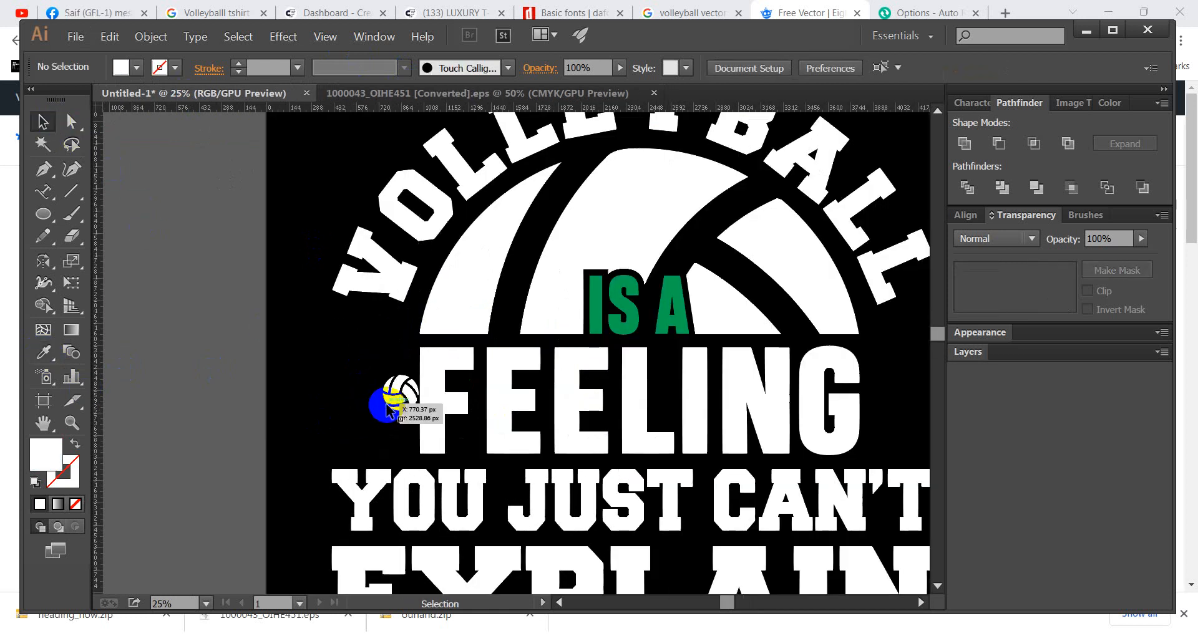
pyautogui.moveTo(387, 410); pyautogui.dragTo(410, 450)
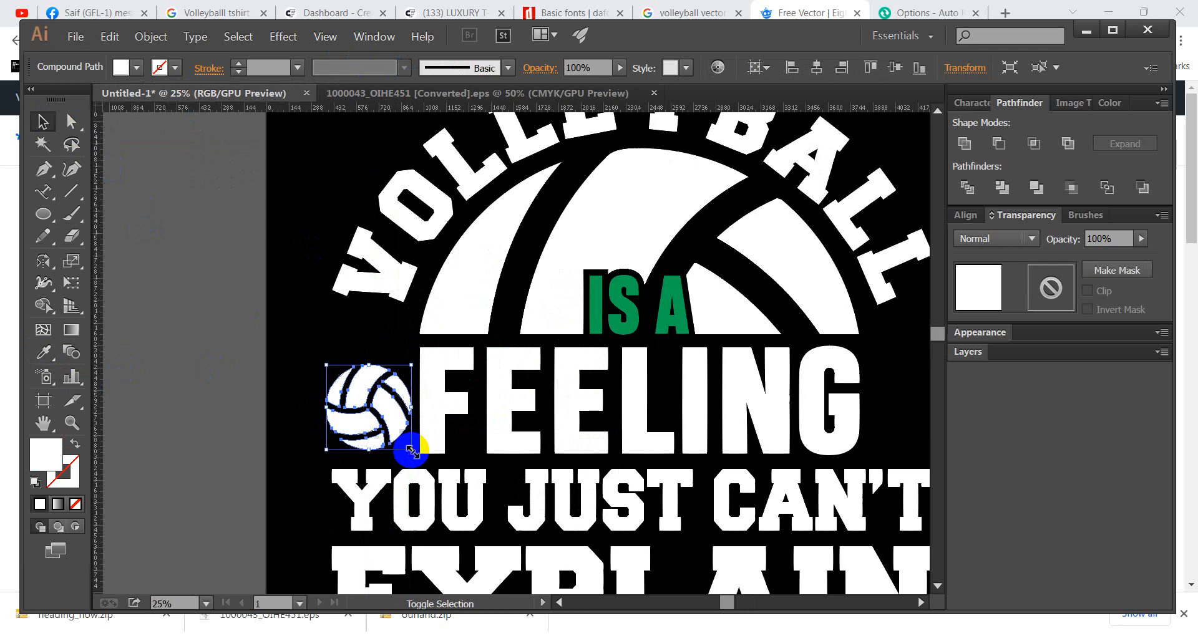
pyautogui.moveTo(409, 406); pyautogui.dragTo(440, 400)
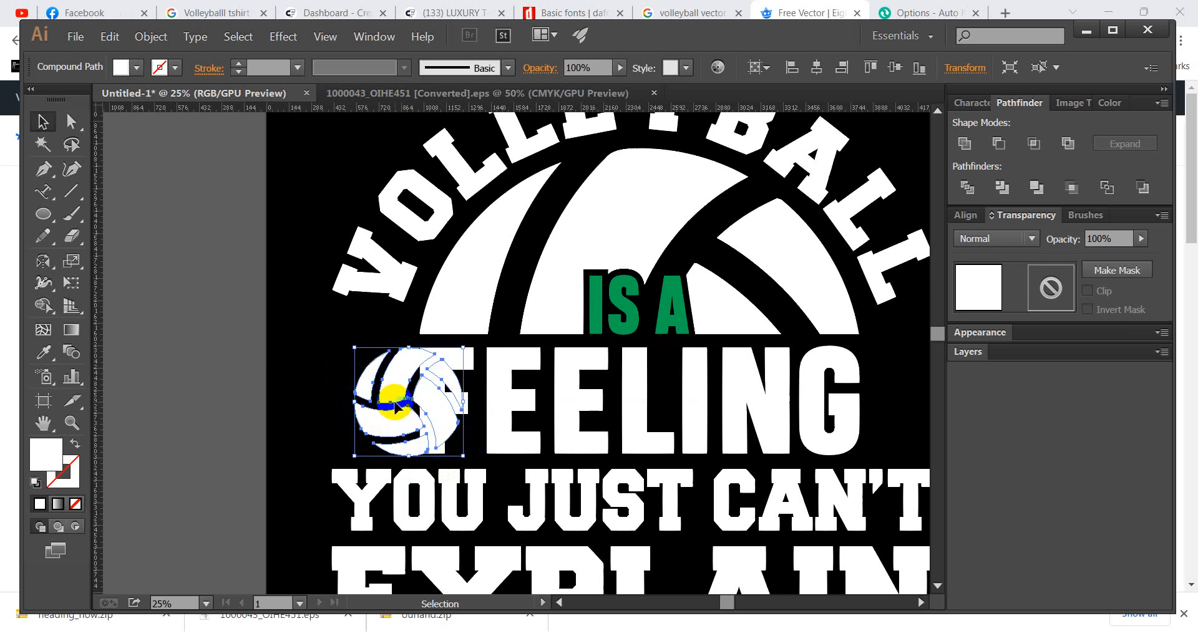
# Make a reflected copy of the volleyball and place it over the G at the right end of FEELING.
pyautogui.press('o')
pyautogui.press('Return')
pyautogui.click(959, 526)
pyautogui.press('v')
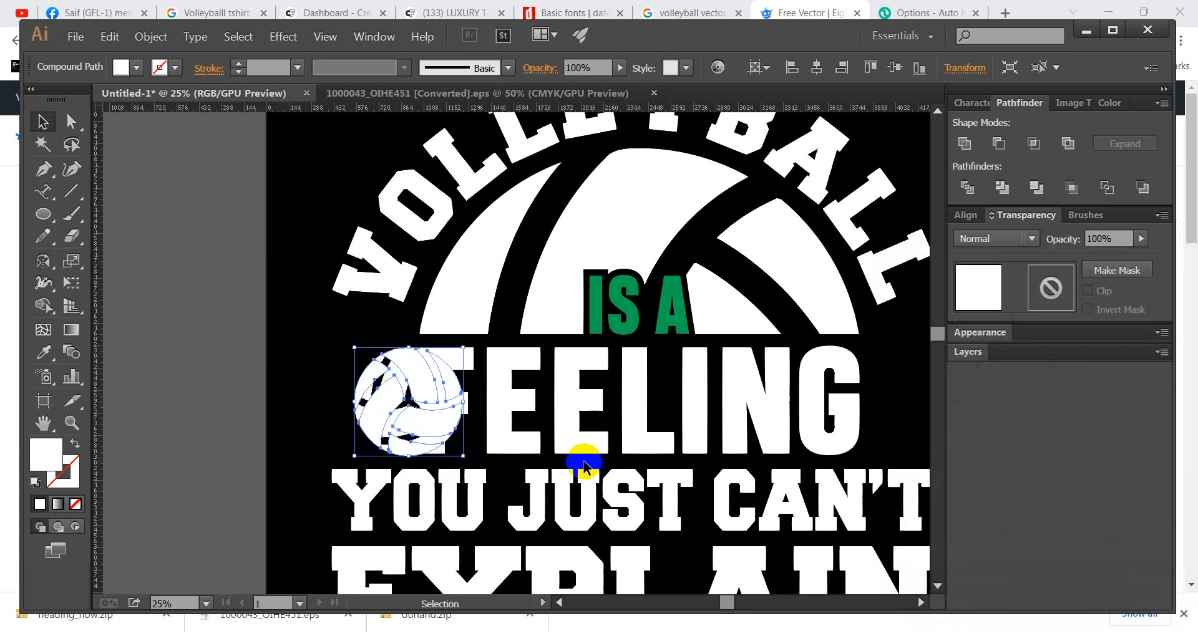
pyautogui.moveTo(449, 429); pyautogui.dragTo(907, 437)
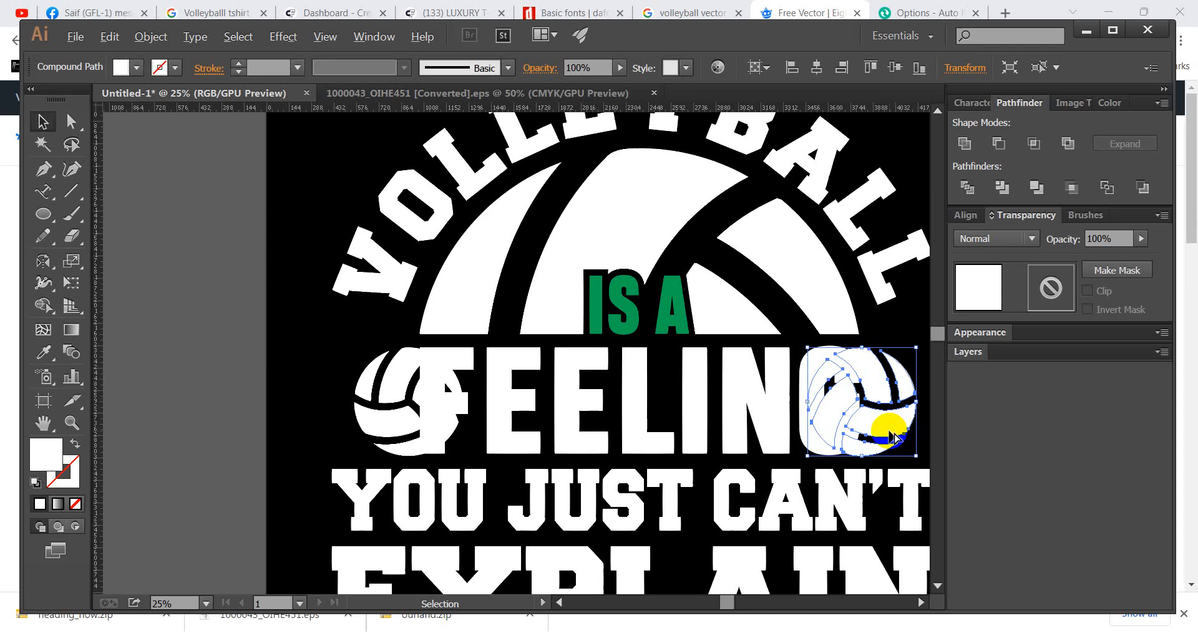
pyautogui.moveTo(890, 430); pyautogui.dragTo(898, 429)
pyautogui.scroll(-1, 868, 430)
pyautogui.click(920, 426)
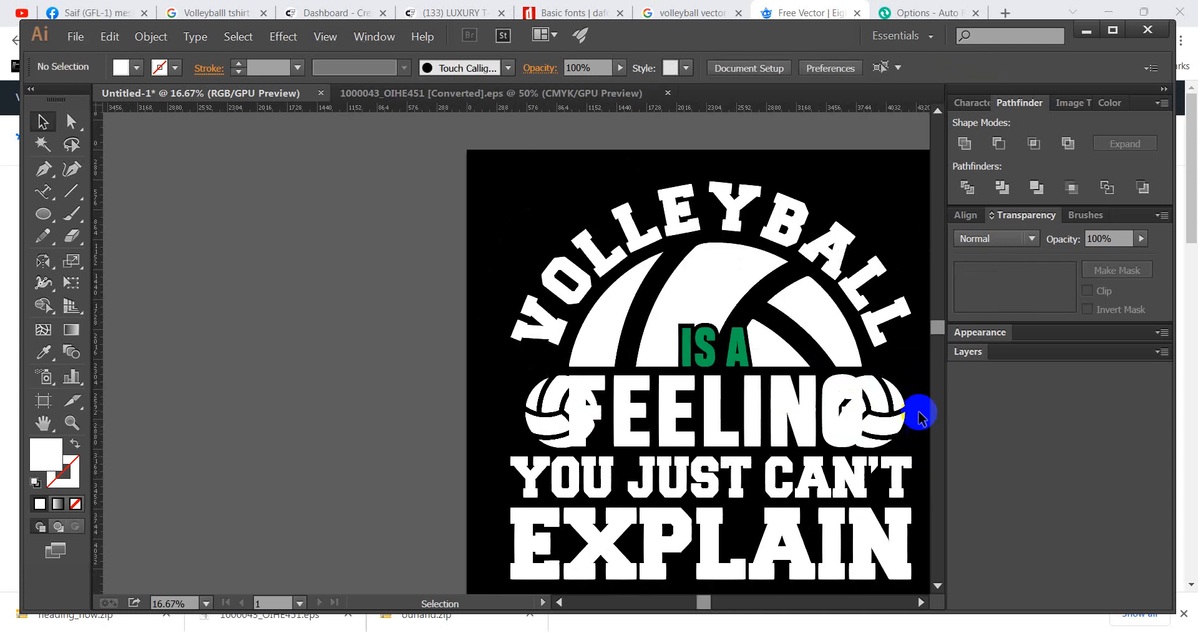
# Align FEELING and its two balls with the left end of YOU JUST CAN'T and scale them to the same width.
pyautogui.moveTo(919, 399); pyautogui.dragTo(511, 414)
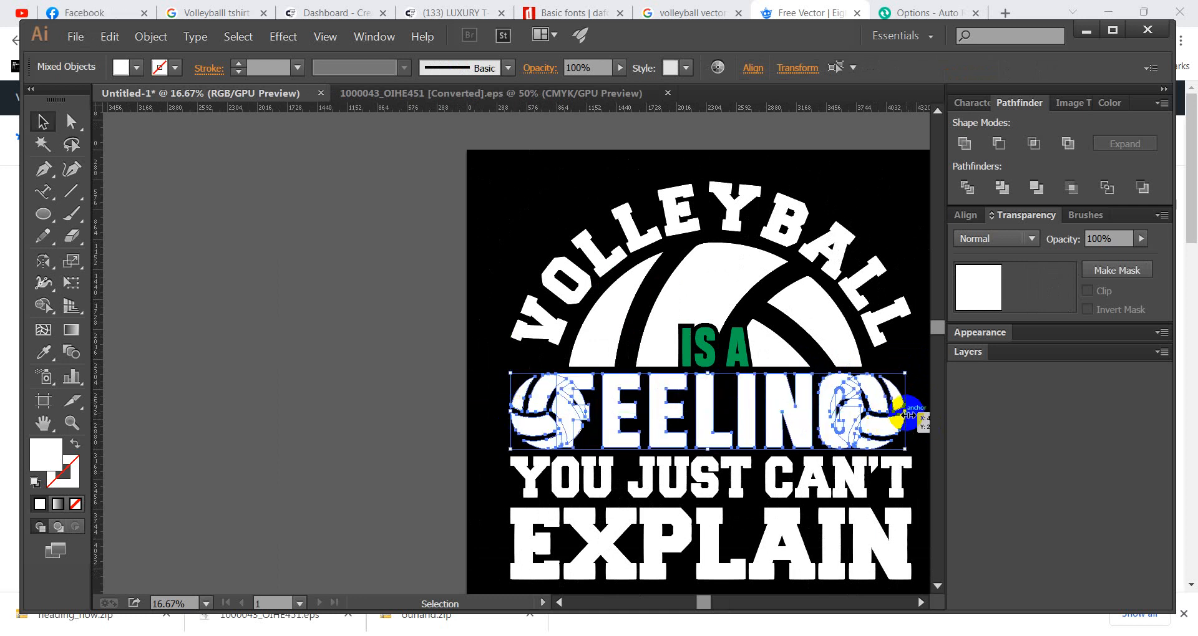
pyautogui.moveTo(906, 414); pyautogui.dragTo(918, 415)
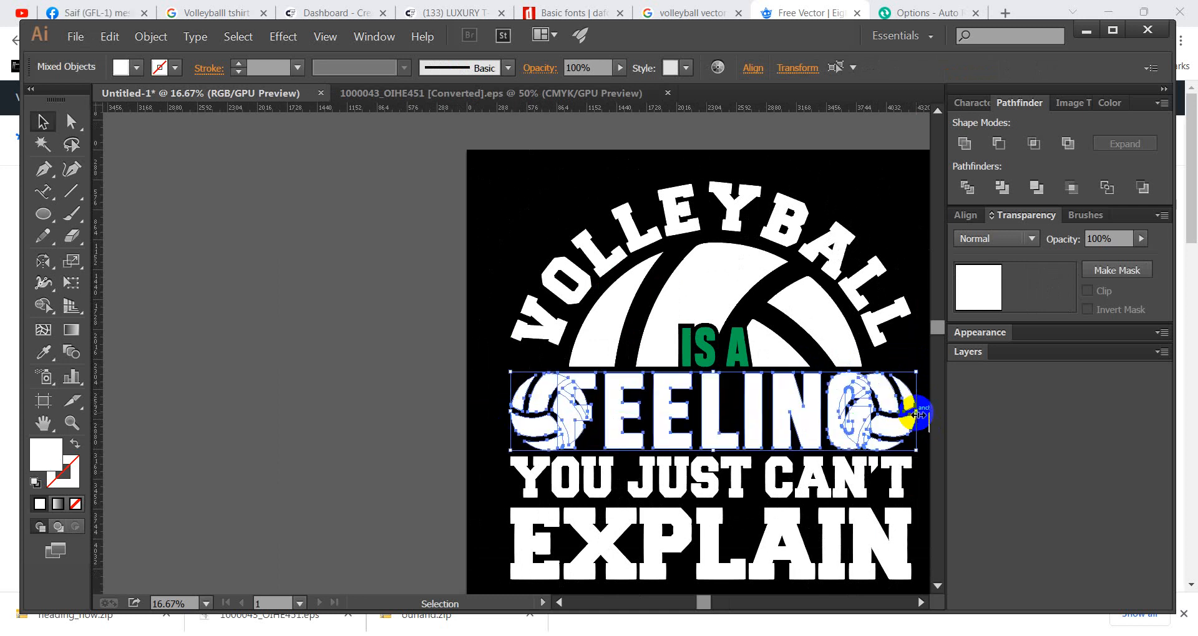
pyautogui.hotkey('ctrl', 'z')
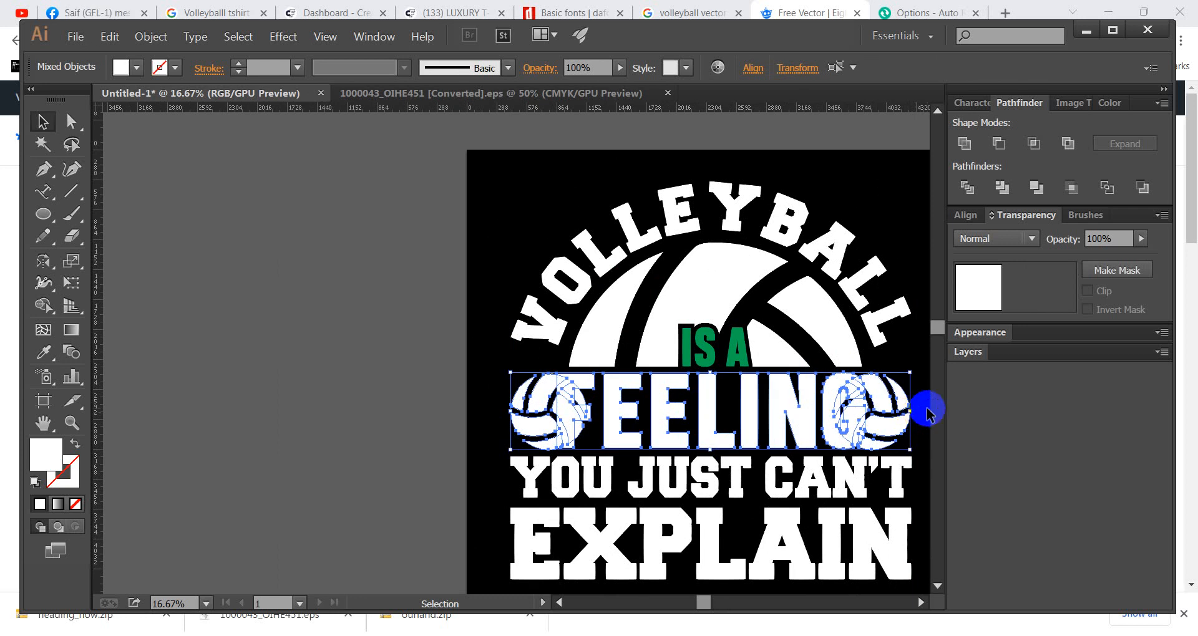
pyautogui.click(923, 411)
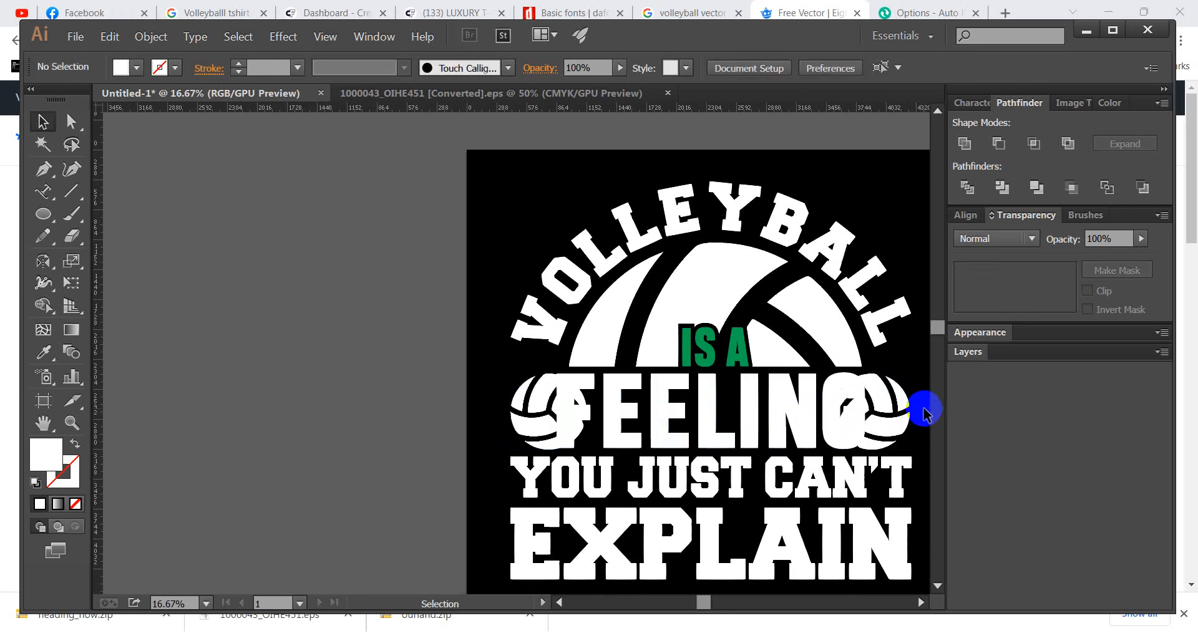
# Erase the inner parts of both volleyballs that overlap the F and G, leaving a partial ball at each end of FEELING.
pyautogui.click(546, 409)
pyautogui.click(82, 235)
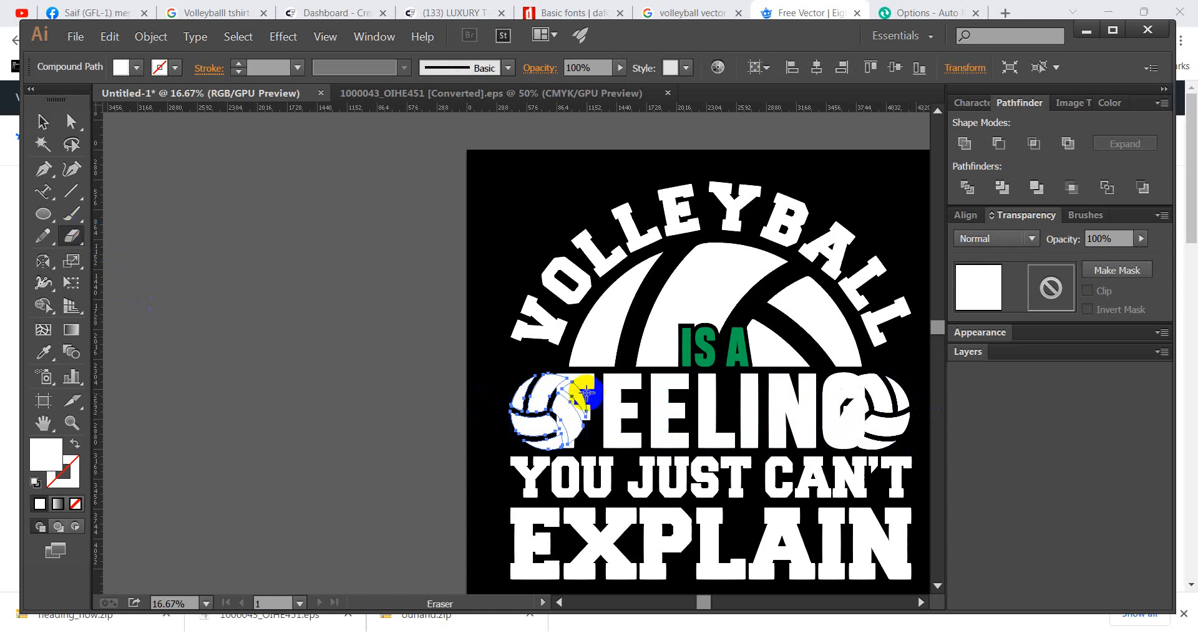
pyautogui.moveTo(627, 357)
pyautogui.mouseDown()
pyautogui.moveTo(572, 453)
pyautogui.moveTo(551, 465)
pyautogui.mouseUp()
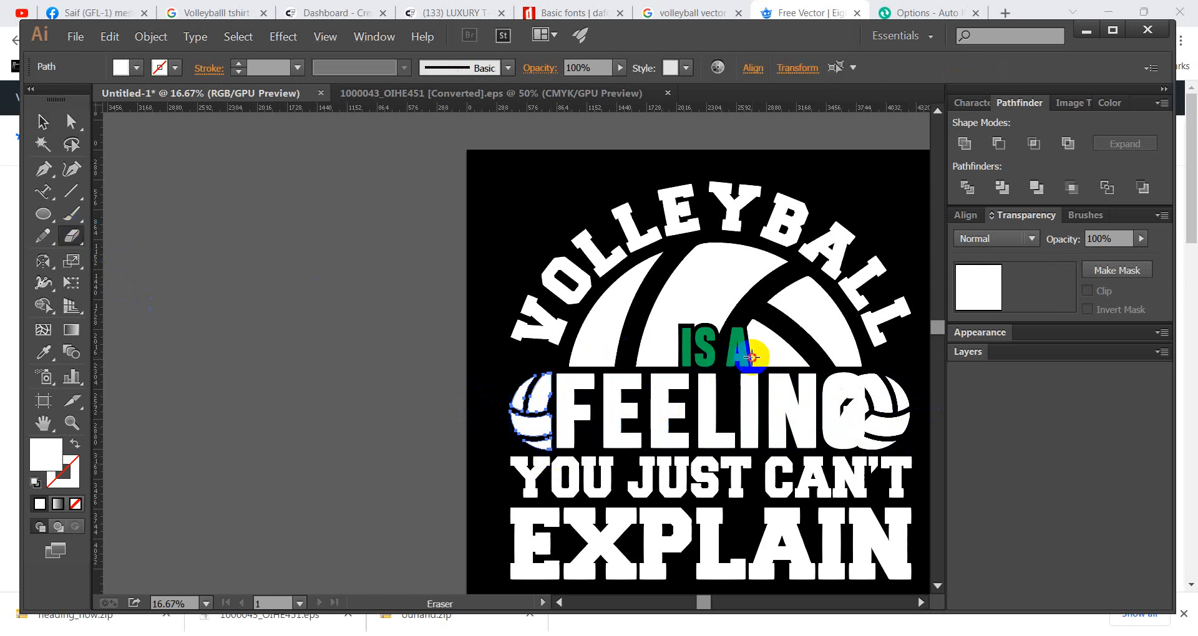
pyautogui.keyDown('ctrl'); pyautogui.click(879, 404); pyautogui.keyUp('ctrl')
pyautogui.moveTo(793, 347); pyautogui.dragTo(872, 472)
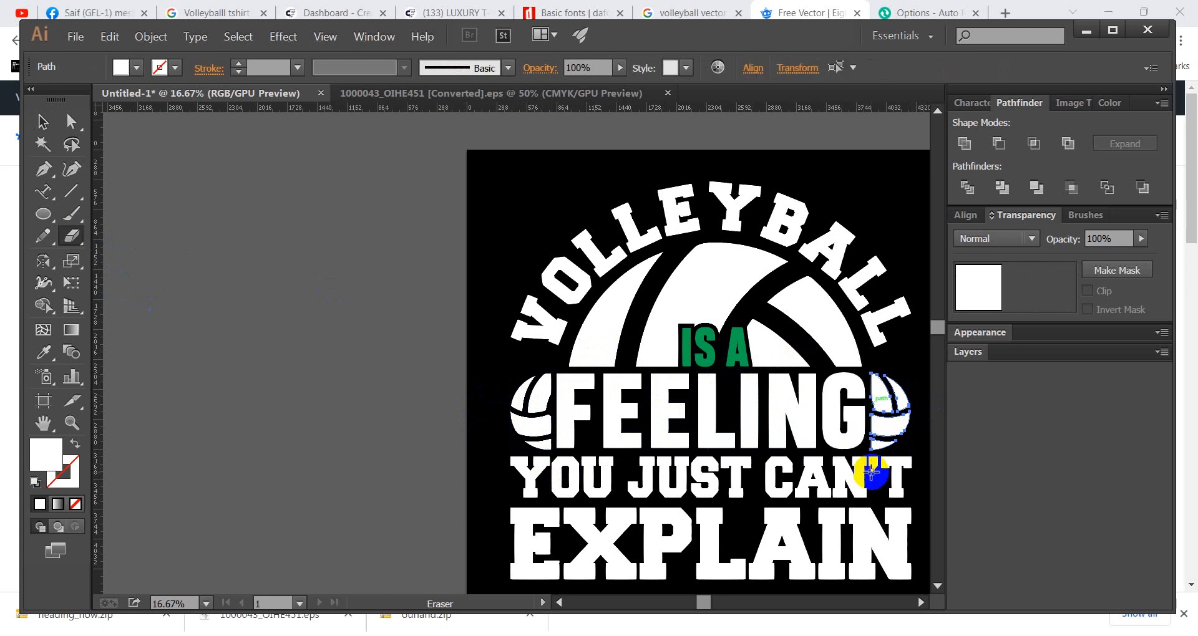
pyautogui.click(42, 122)
pyautogui.click(287, 207)
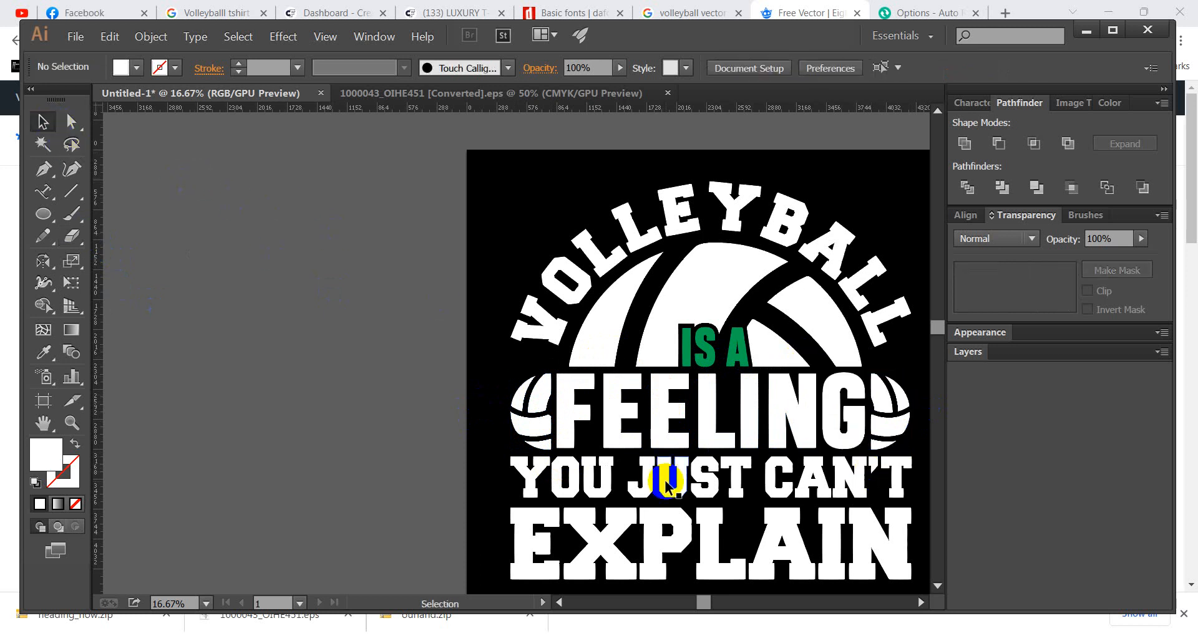
# Undo the ball erasing and the alignment and scaling of the FEELING row.
pyautogui.scroll(-1, 453, 395)
pyautogui.scroll(-1, 453, 394)
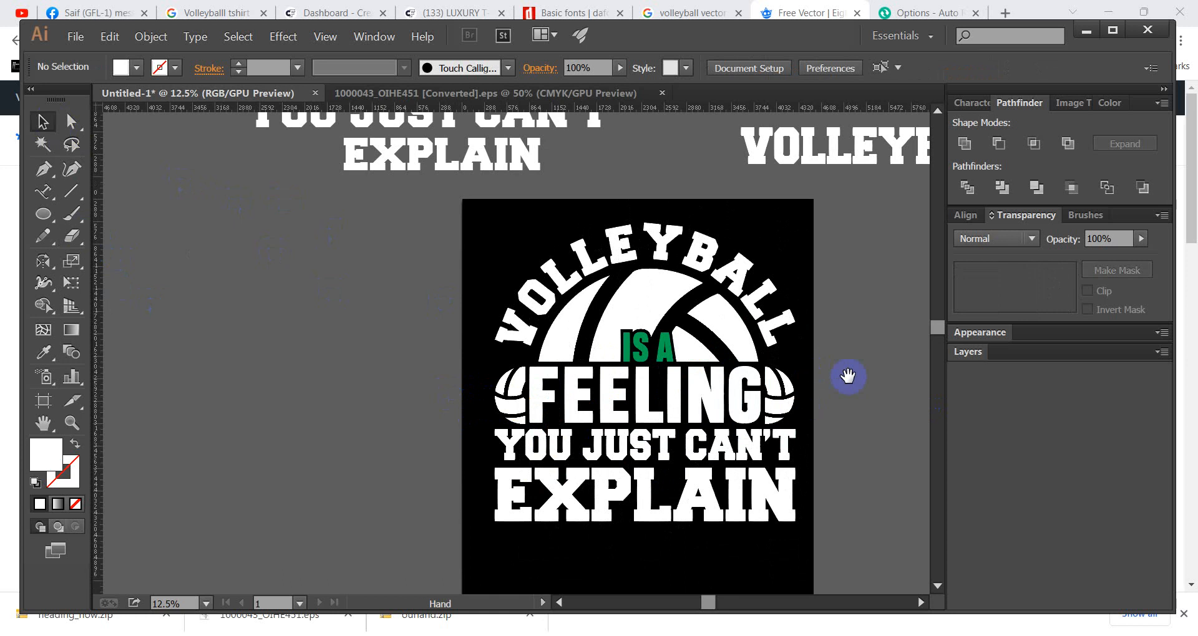
pyautogui.moveTo(845, 375); pyautogui.dragTo(803, 395)
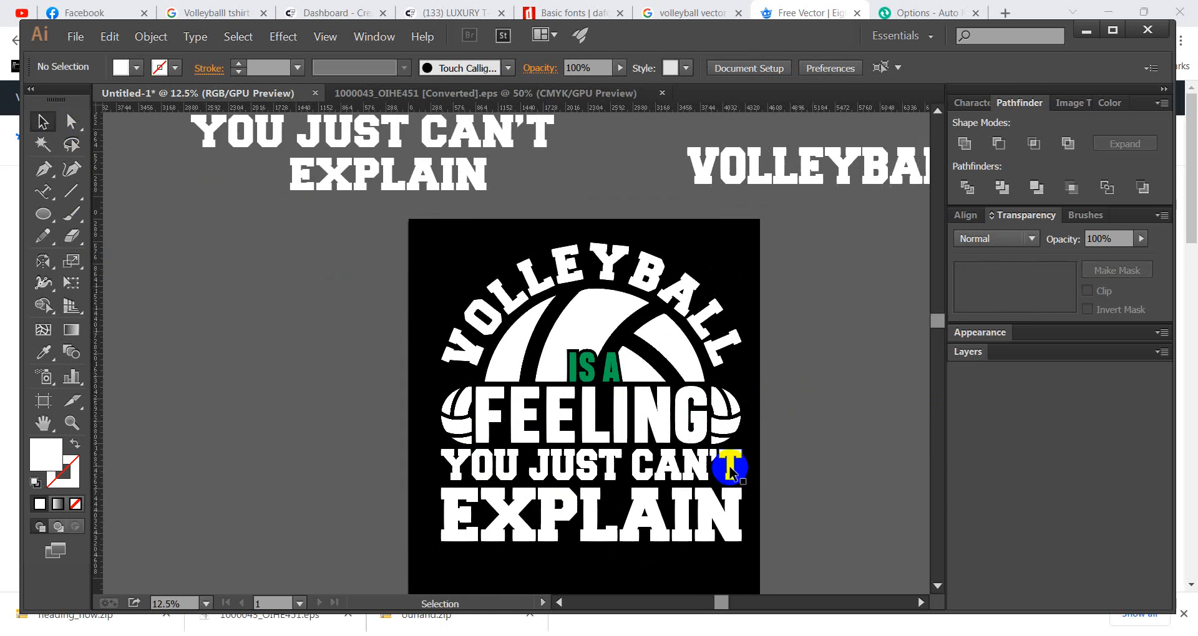
pyautogui.click(759, 431)
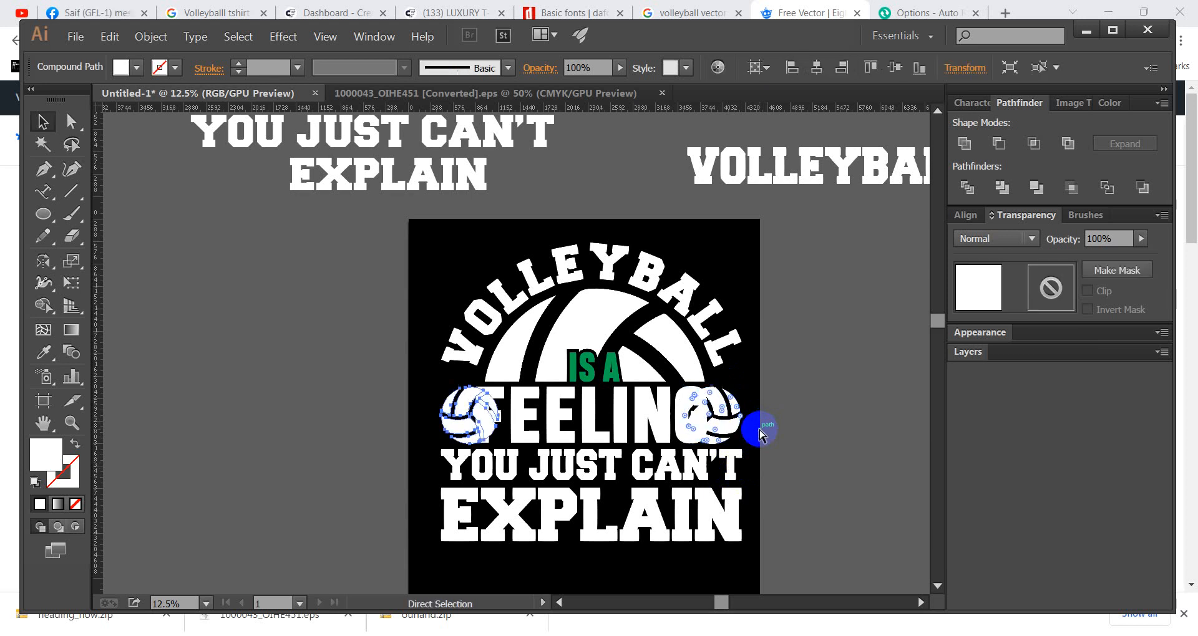
pyautogui.hotkey('ctrl', 'z')
pyautogui.hotkey('ctrl', 'z')
pyautogui.hotkey('ctrl', 'z')
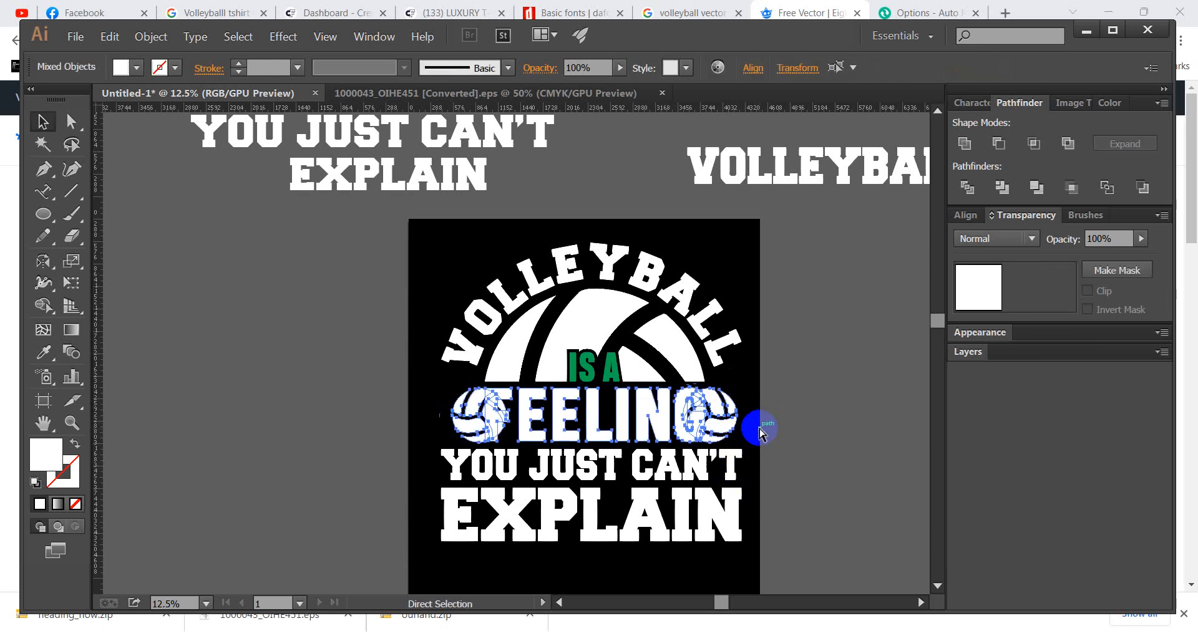
# Move the right volleyball off the artboard and shift the left volleyball clear of the F in FEELING.
pyautogui.click(760, 429)
pyautogui.moveTo(725, 428); pyautogui.dragTo(901, 428)
pyautogui.click(480, 422)
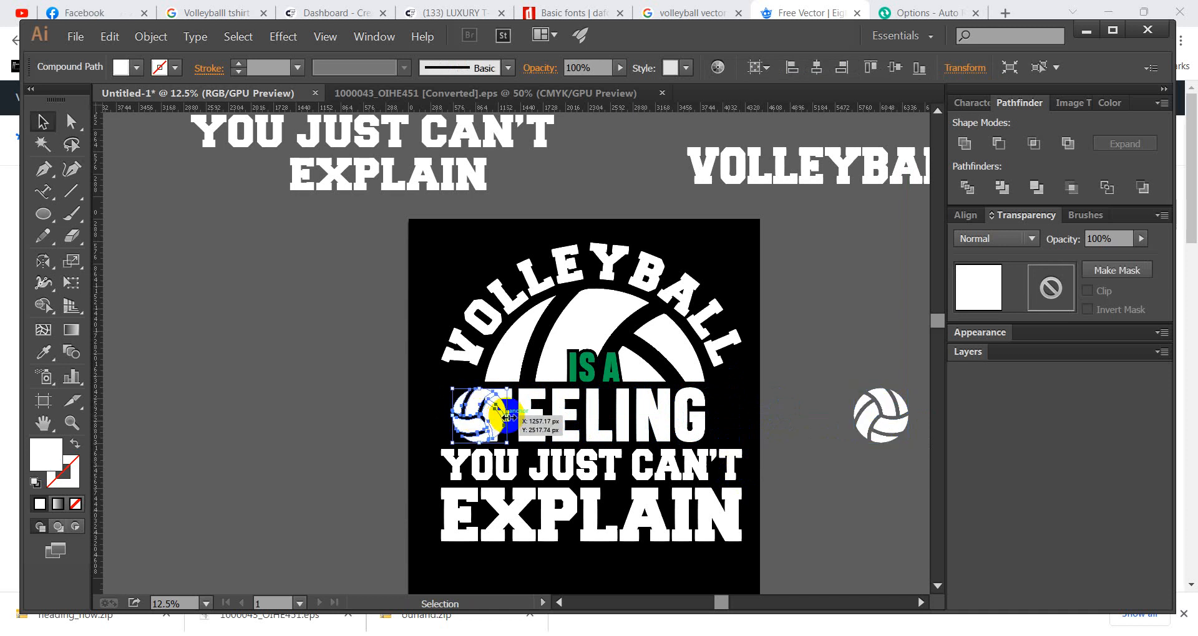
pyautogui.moveTo(507, 417); pyautogui.dragTo(498, 413)
pyautogui.click(494, 414)
pyautogui.click(489, 420)
pyautogui.scroll(1, 491, 419)
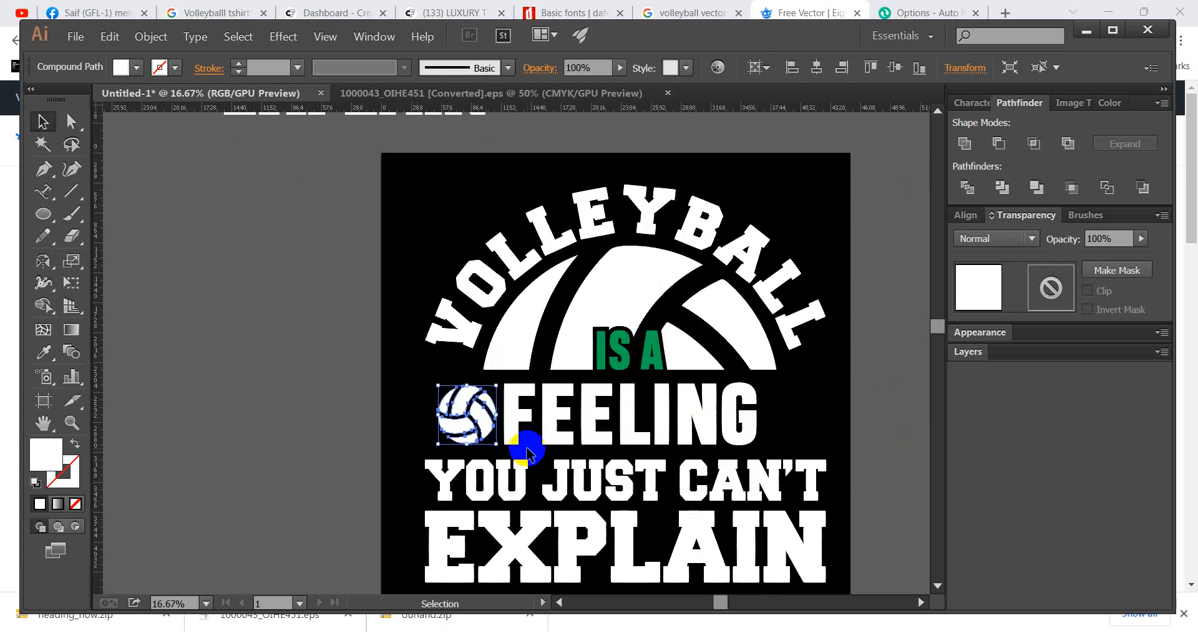
# Line up the left ball with the left edge of YOU JUST CAN'T and place a copy beside the G of FEELING.
pyautogui.click(520, 446)
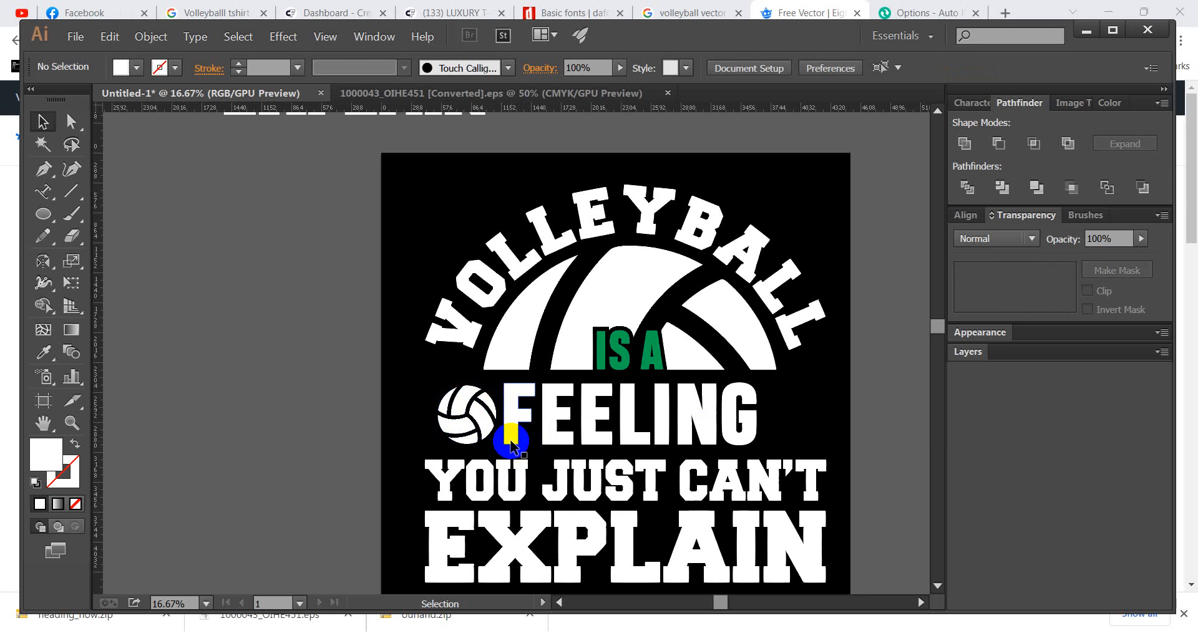
pyautogui.click(485, 429)
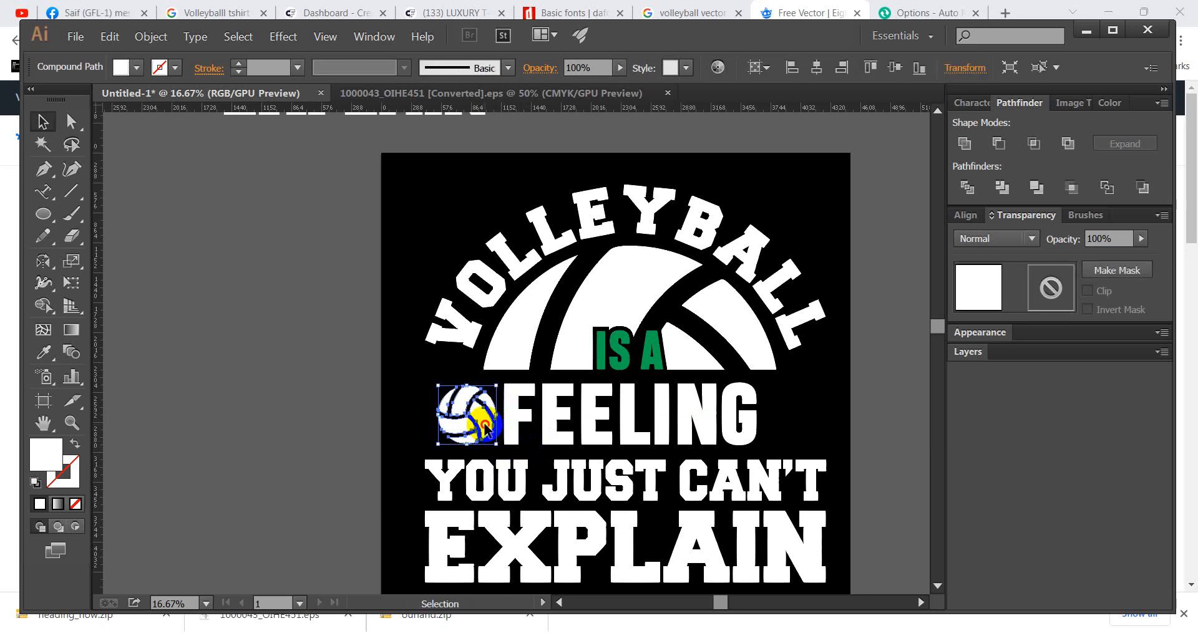
pyautogui.moveTo(485, 425); pyautogui.dragTo(808, 429)
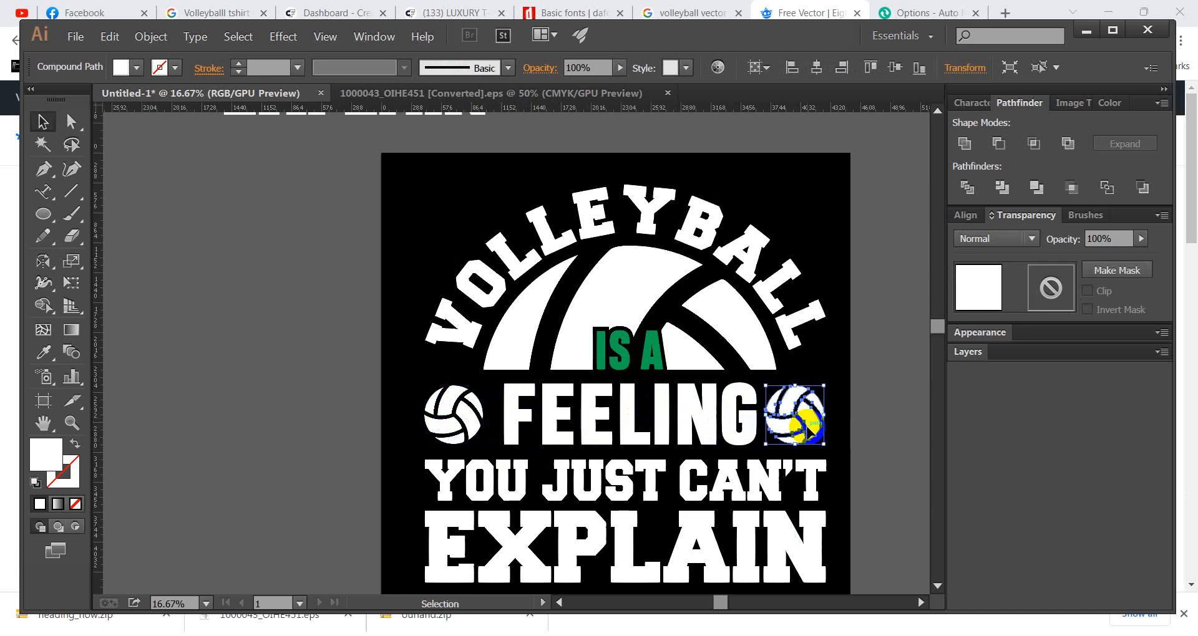
# Reflect the ball beside the G across the vertical axis and nudge it slightly away from the G.
pyautogui.press('o')
pyautogui.keyDown('alt'); pyautogui.click(809, 429); pyautogui.keyUp('alt')
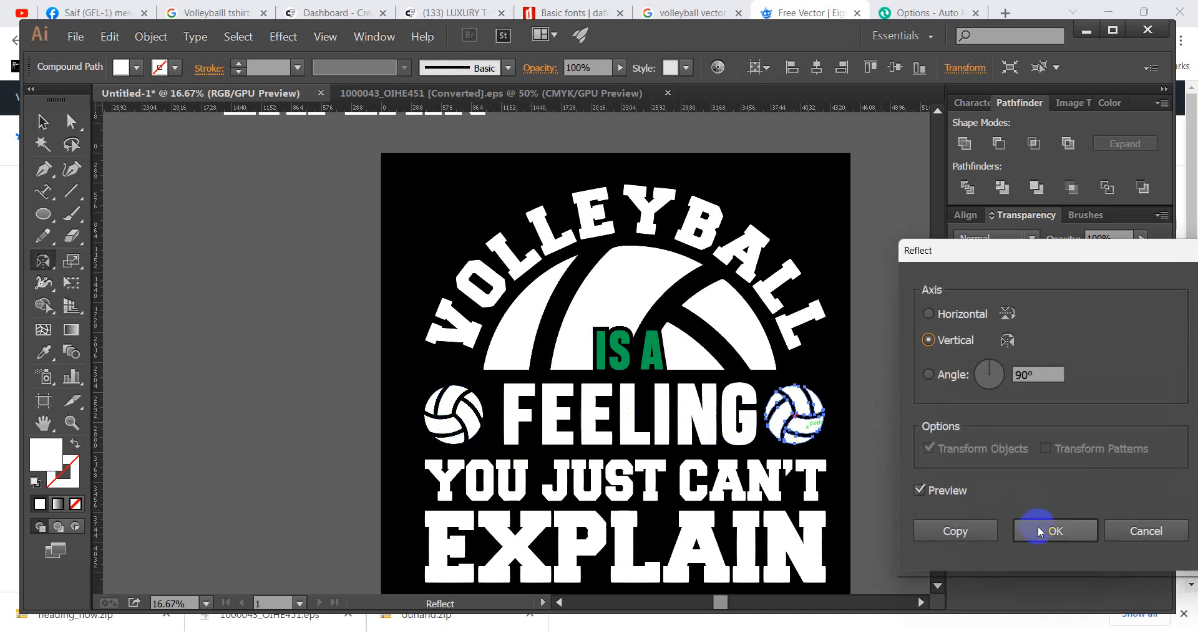
pyautogui.click(995, 529)
pyautogui.click(44, 122)
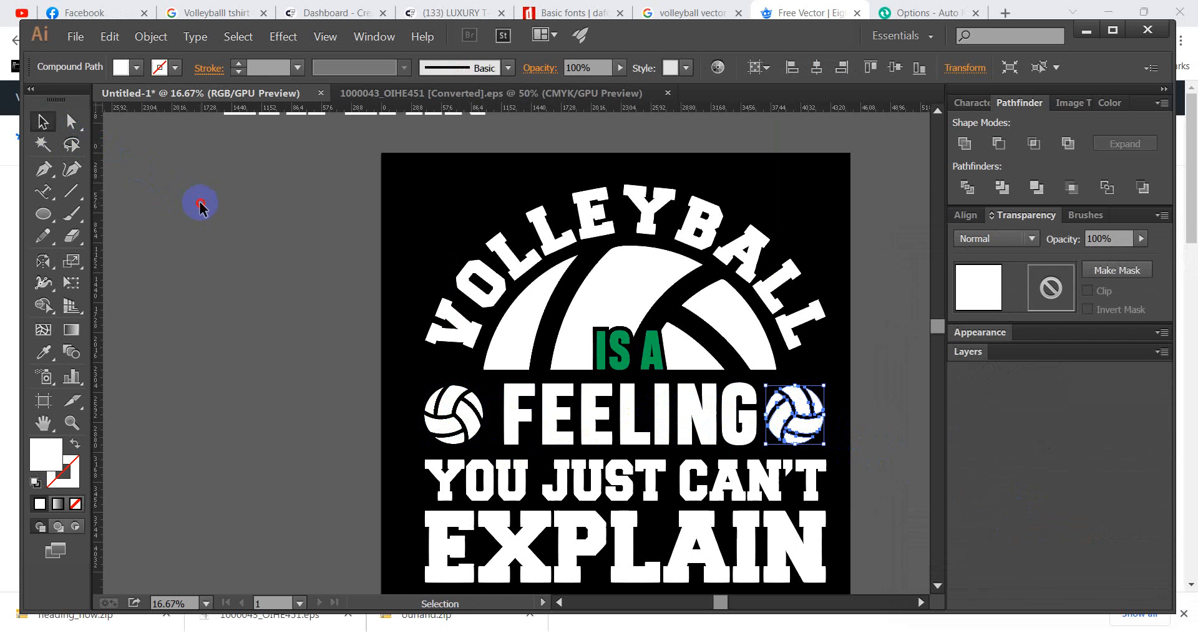
pyautogui.click(200, 200)
pyautogui.scroll(1, 858, 429)
pyautogui.moveTo(779, 423); pyautogui.dragTo(789, 425)
pyautogui.click(835, 434)
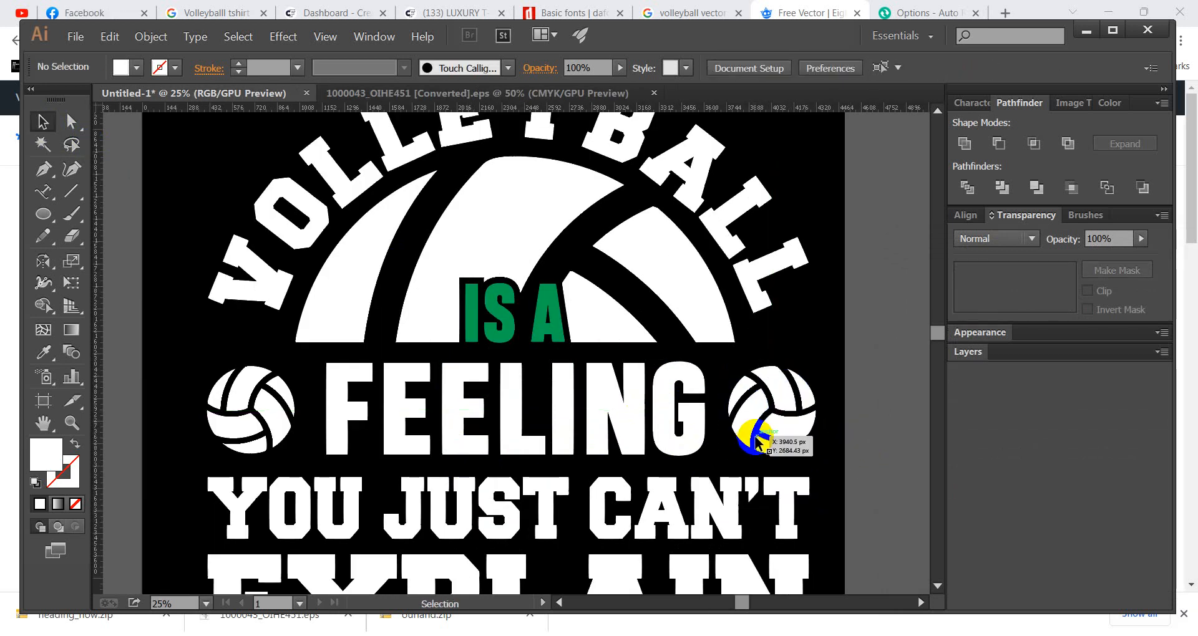
# Align FEELING and the half volleyball on their horizontal centres.
pyautogui.click(690, 402)
pyautogui.keyDown('shift'); pyautogui.click(685, 328); pyautogui.keyUp('shift')
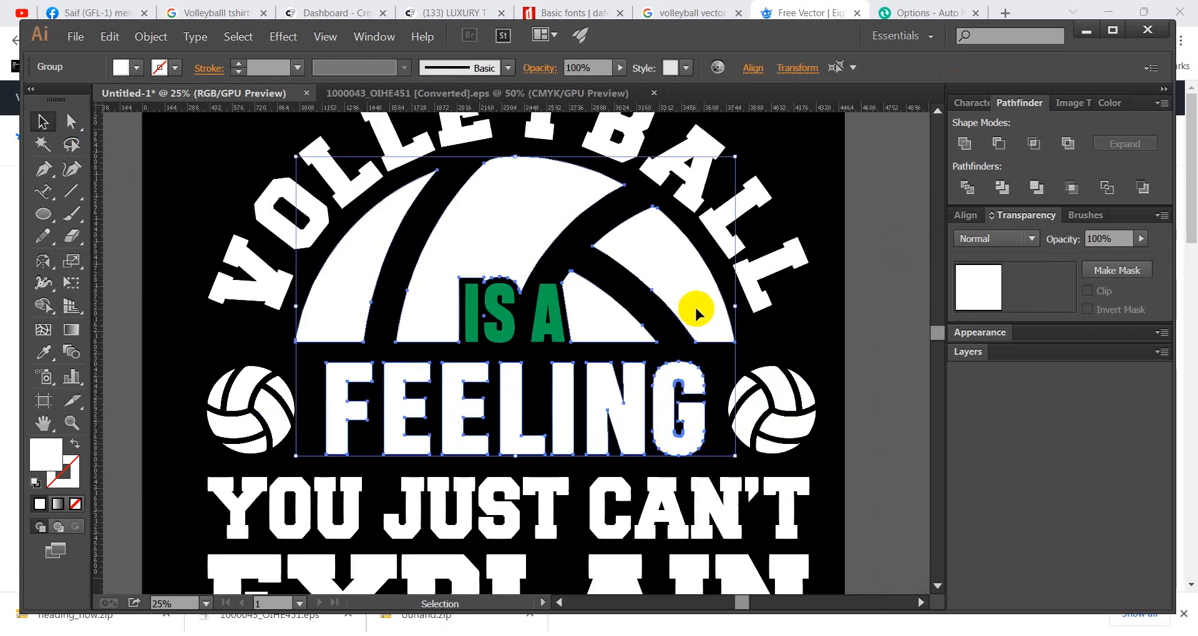
pyautogui.click(748, 73)
pyautogui.click(588, 112)
pyautogui.click(810, 327)
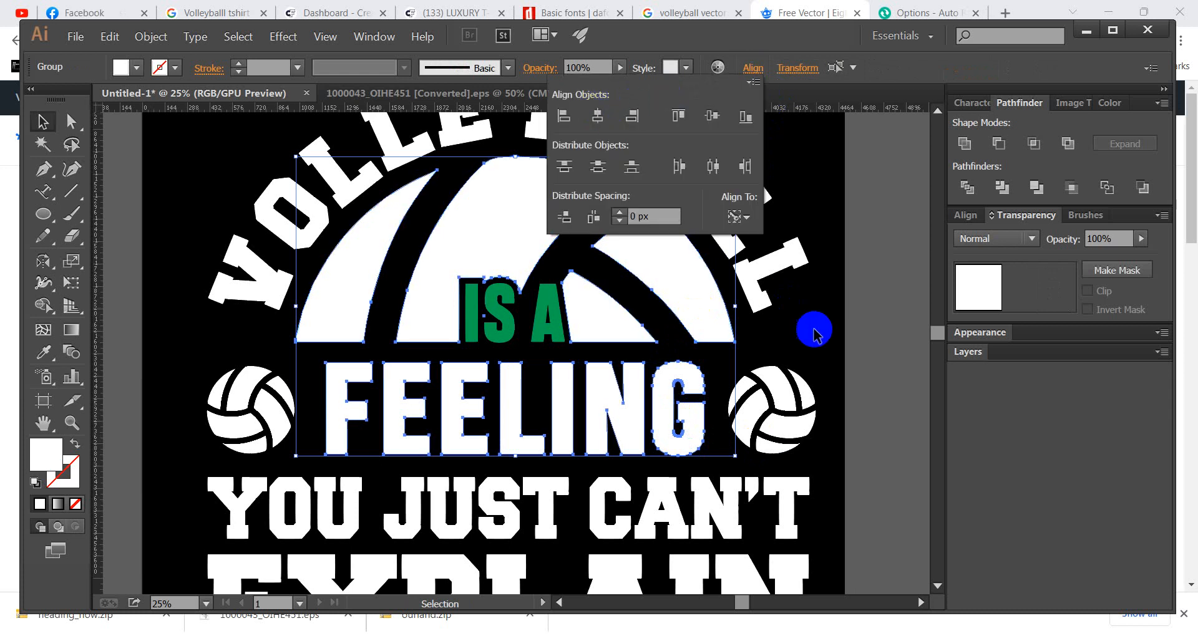
# Add small copies of the volleyball under both ends of the arched VOLLEYBALL text.
pyautogui.hotkey('ctrl', '-')
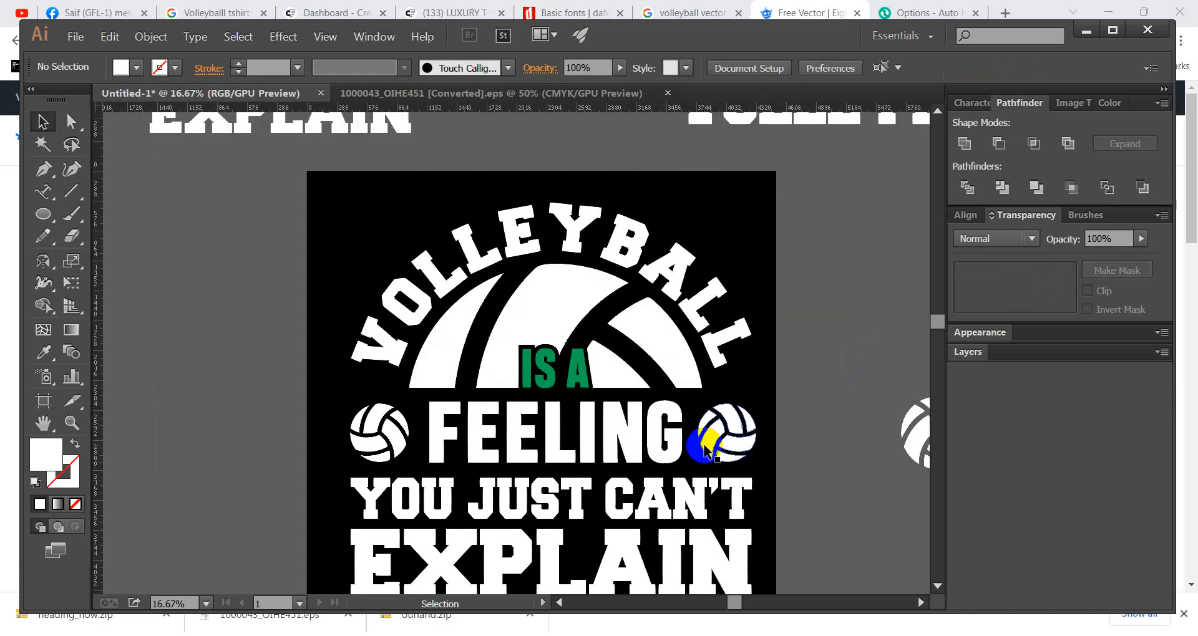
pyautogui.click(718, 450)
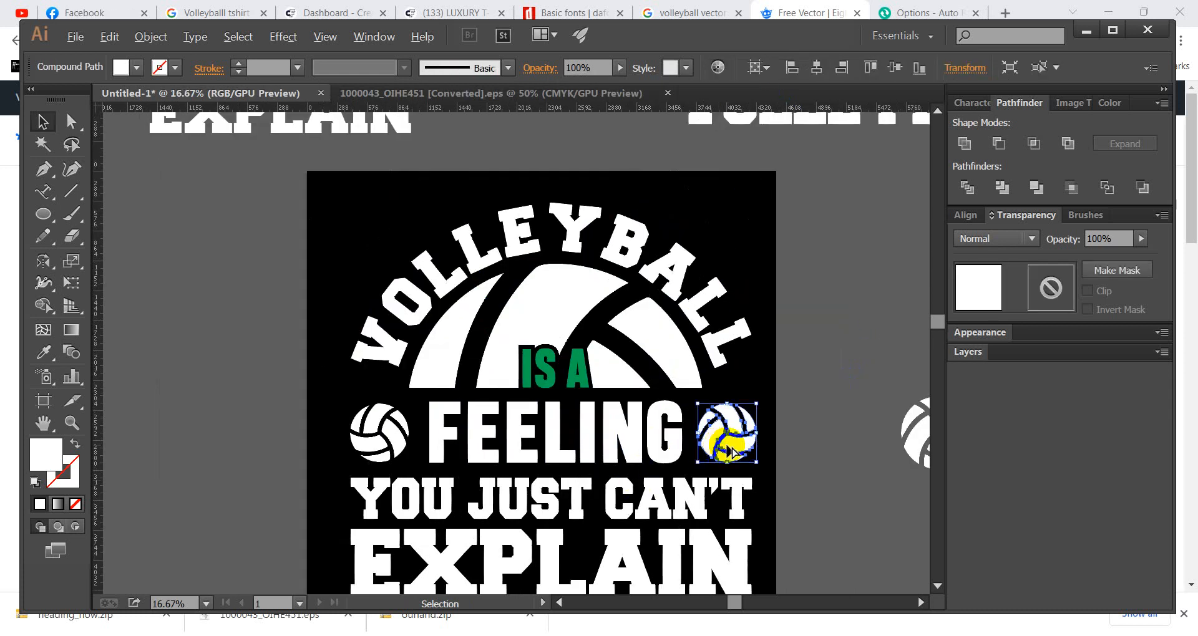
pyautogui.moveTo(733, 452); pyautogui.dragTo(406, 398)
pyautogui.scroll(2, 740, 403)
pyautogui.scroll(-2, 793, 424)
# Reflect the small ball under the V across the vertical axis and fine-tune its position.
pyautogui.press('o')
pyautogui.press('Return')
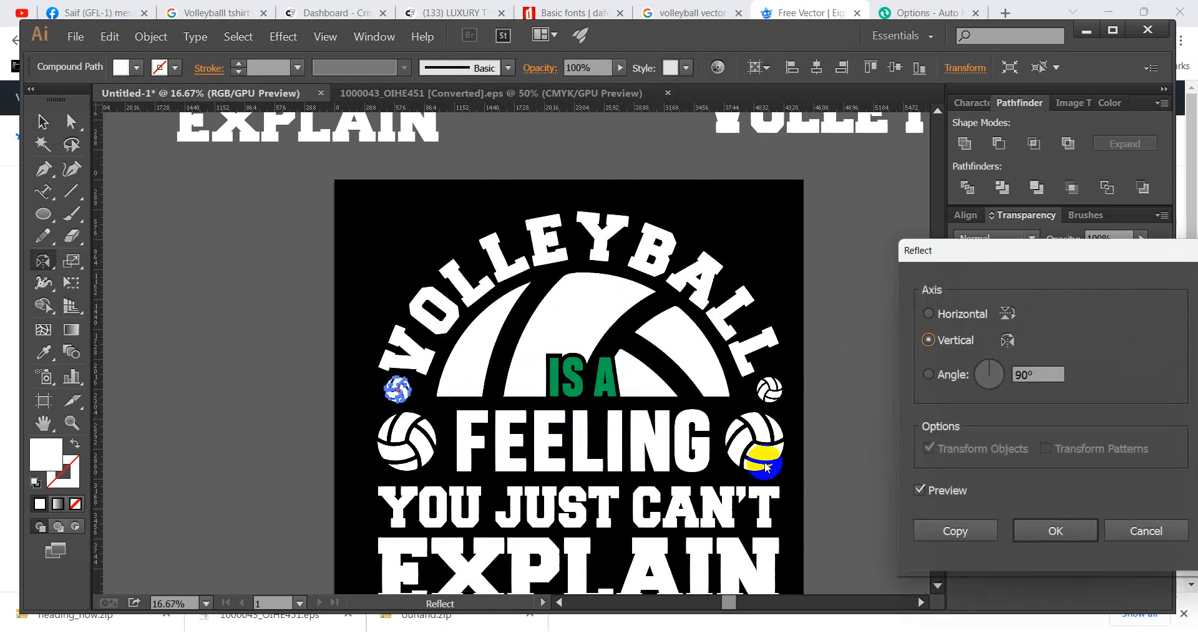
pyautogui.click(1055, 531)
pyautogui.click(43, 125)
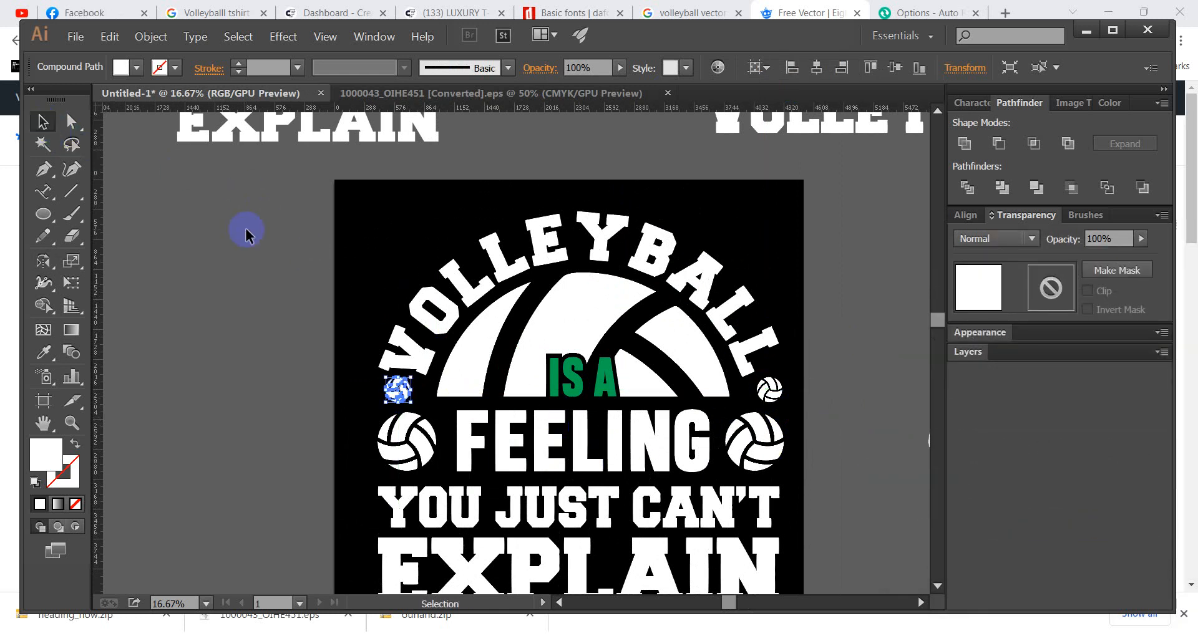
pyautogui.click(246, 235)
pyautogui.scroll(2, 488, 421)
pyautogui.moveTo(319, 364); pyautogui.dragTo(324, 365)
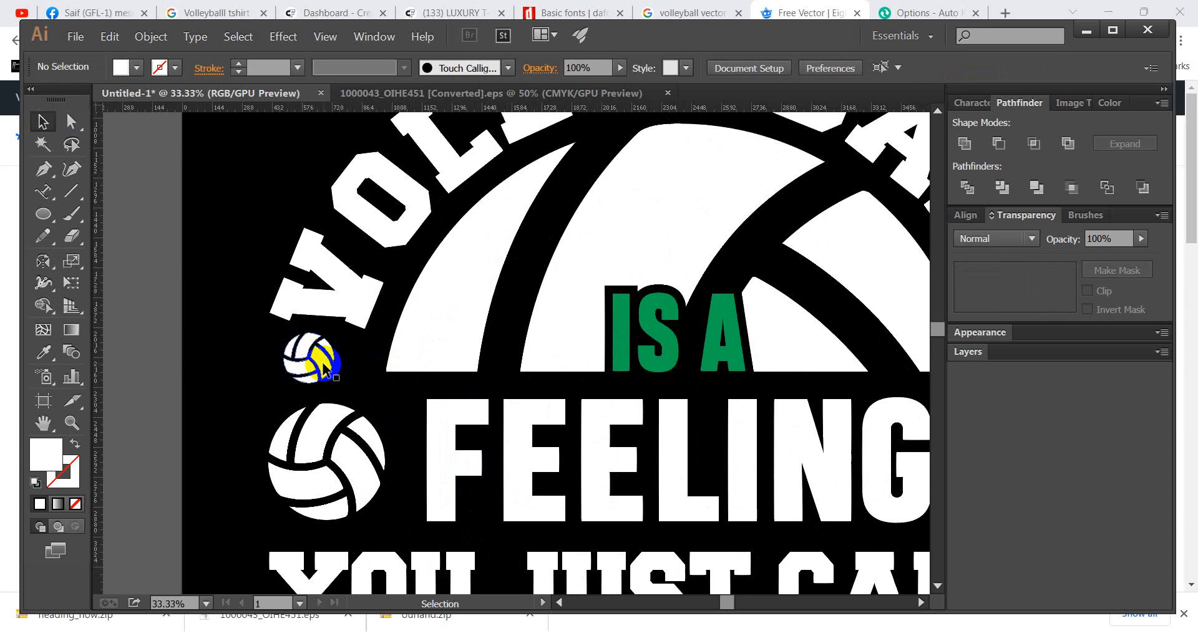
pyautogui.scroll(-1, 335, 376)
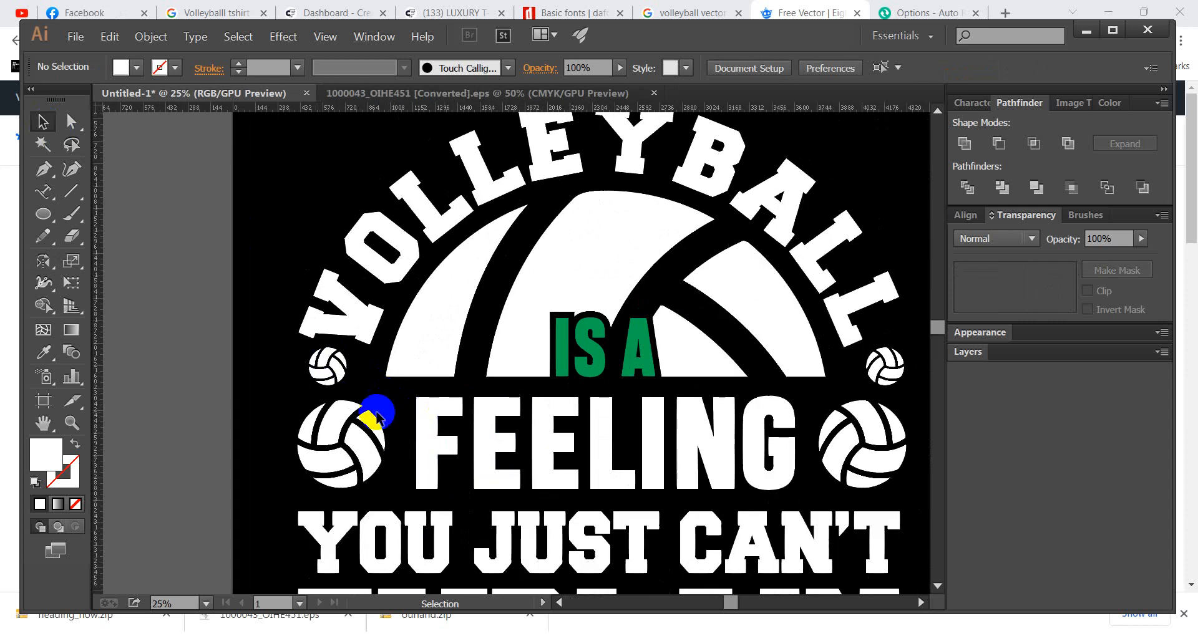
pyautogui.scroll(-1, 375, 459)
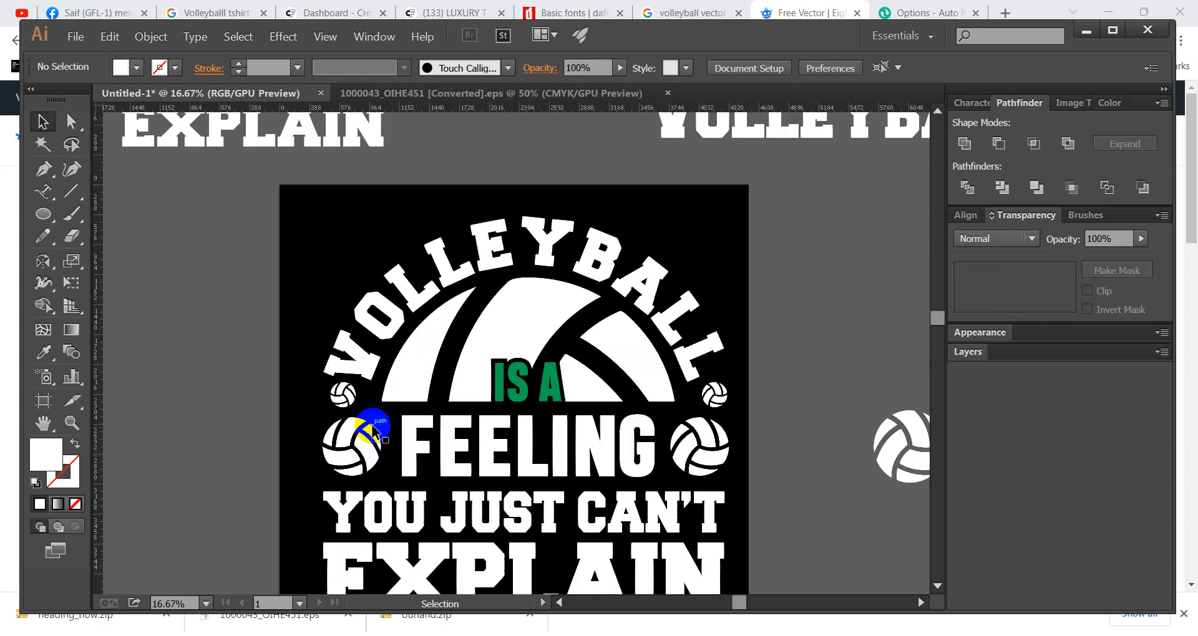
# Enlarge and widen FEELING so it fills the gap between the two large volleyballs.
pyautogui.press('alt')
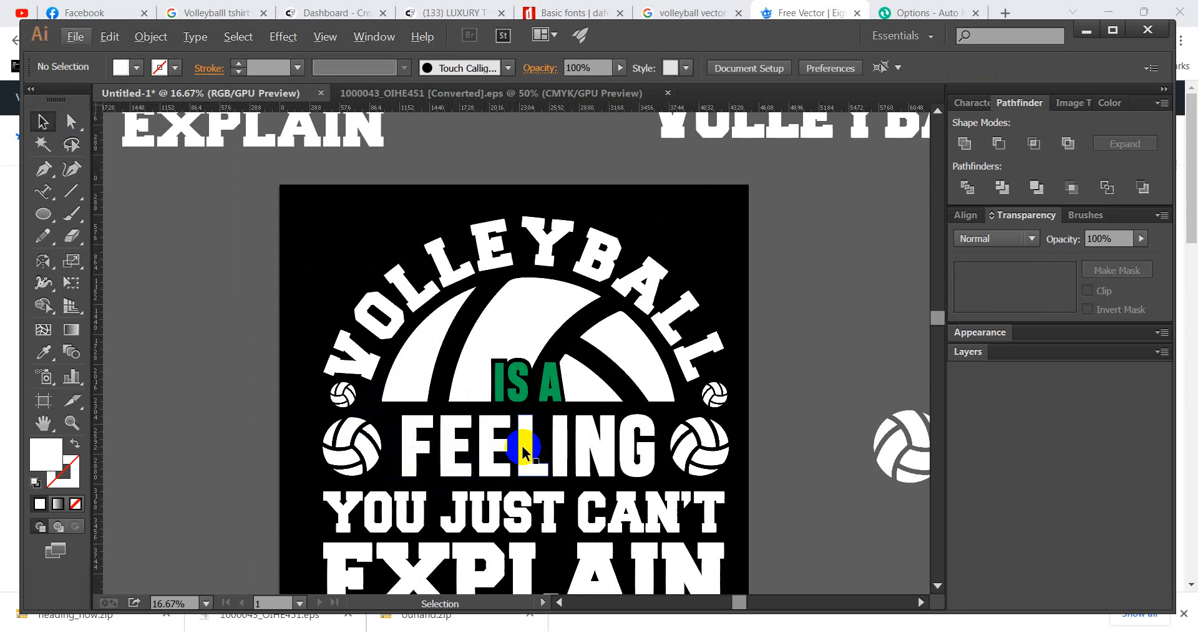
pyautogui.click(523, 452)
pyautogui.moveTo(663, 448); pyautogui.dragTo(666, 450)
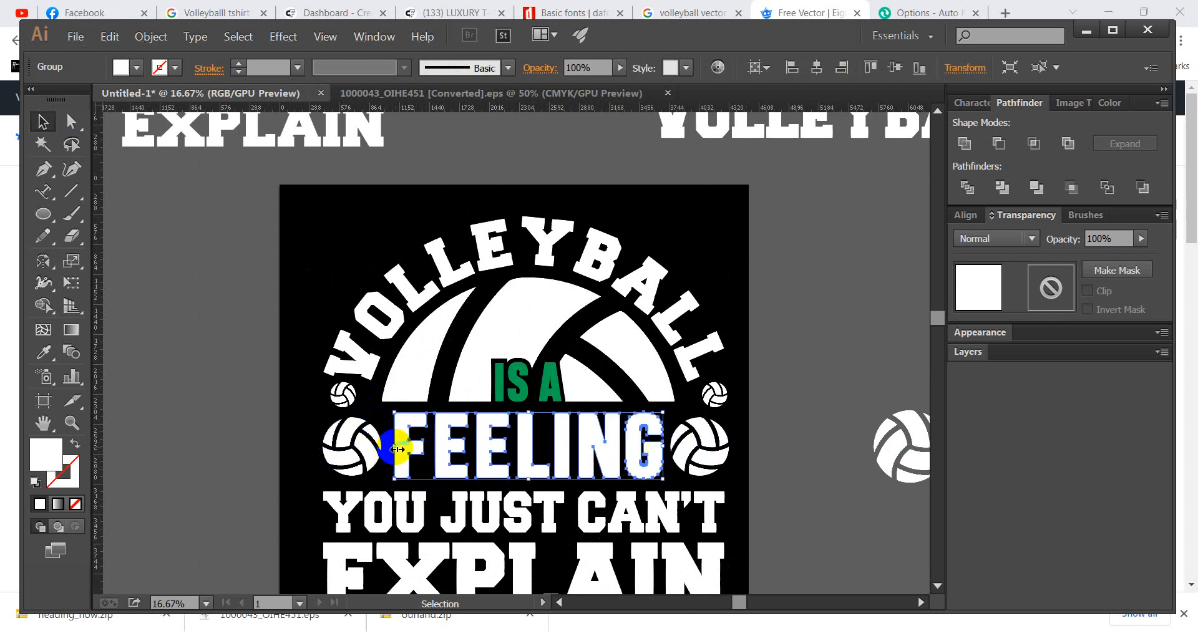
pyautogui.moveTo(397, 448); pyautogui.dragTo(390, 448)
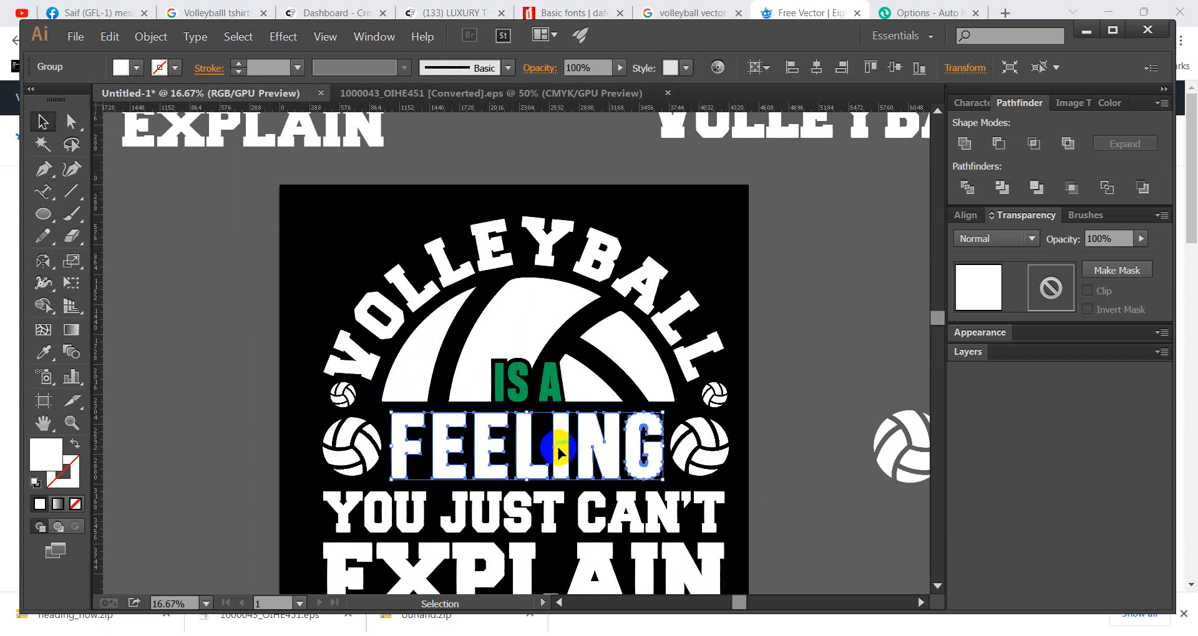
pyautogui.click(788, 480)
pyautogui.click(397, 446)
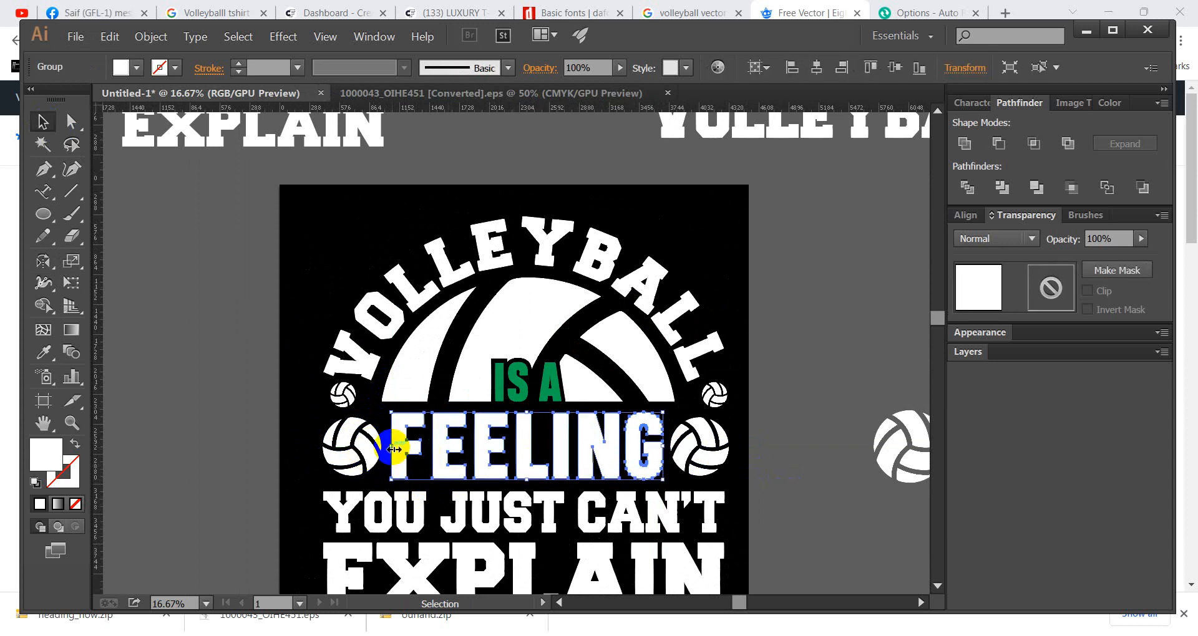
pyautogui.moveTo(391, 448); pyautogui.dragTo(386, 449)
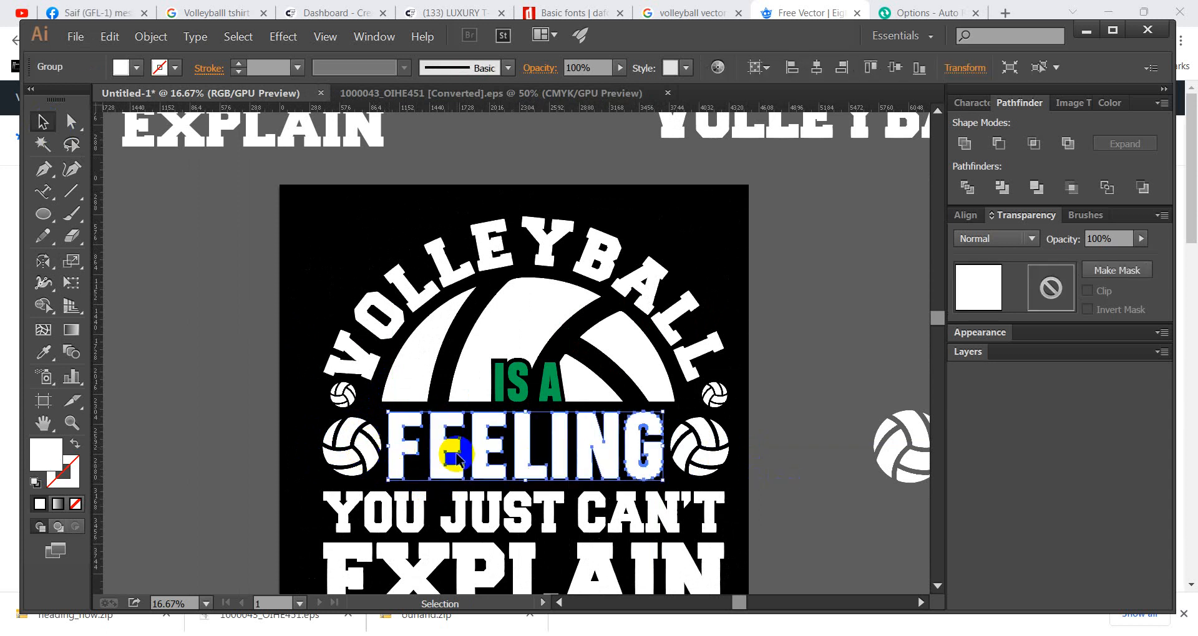
pyautogui.click(244, 407)
pyautogui.scroll(-1, 319, 463)
pyautogui.scroll(-2, 437, 489)
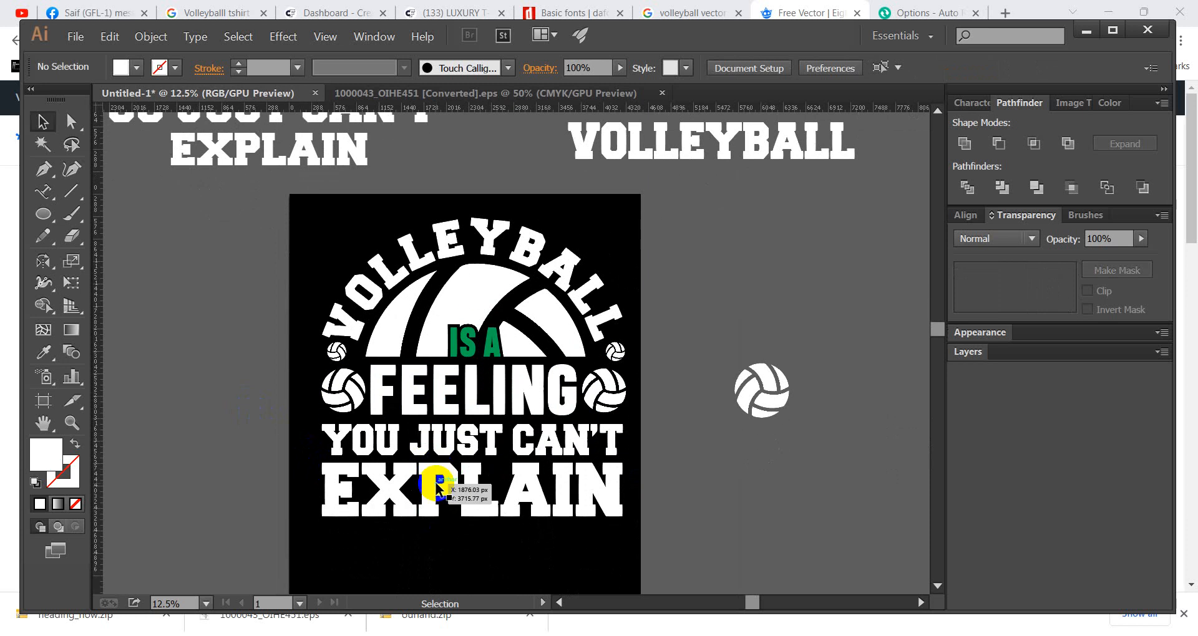
pyautogui.scroll(-1, 436, 490)
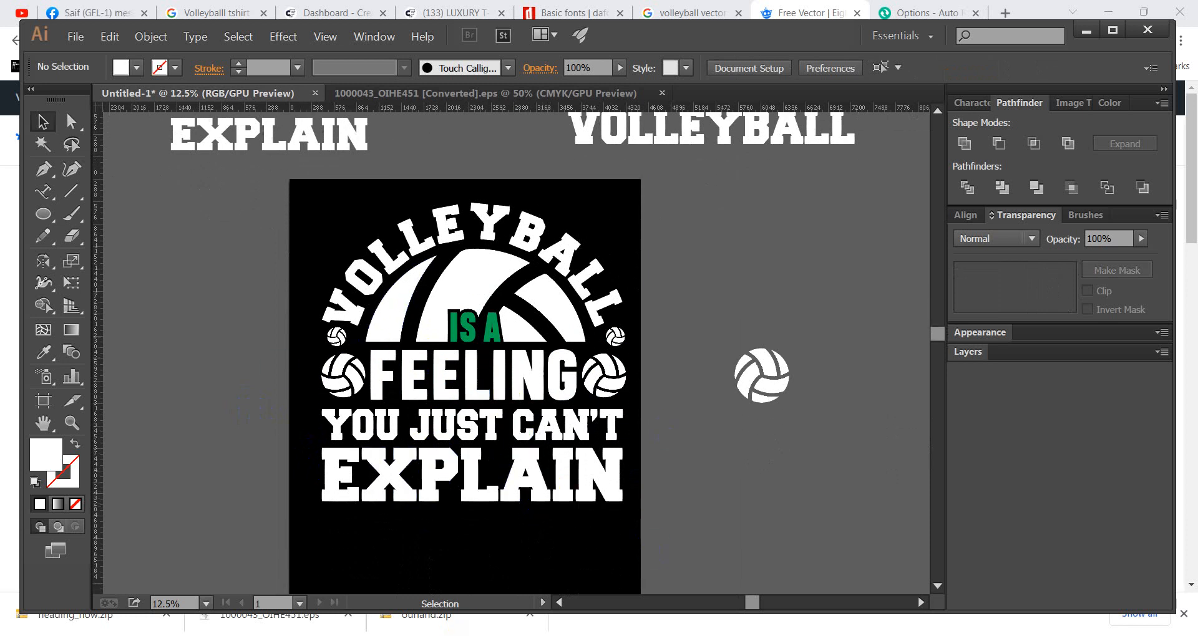
# Switch to the browser and copy the volleyball T-shirt designs bundle image from the Google image results.
pyautogui.click(774, 635)
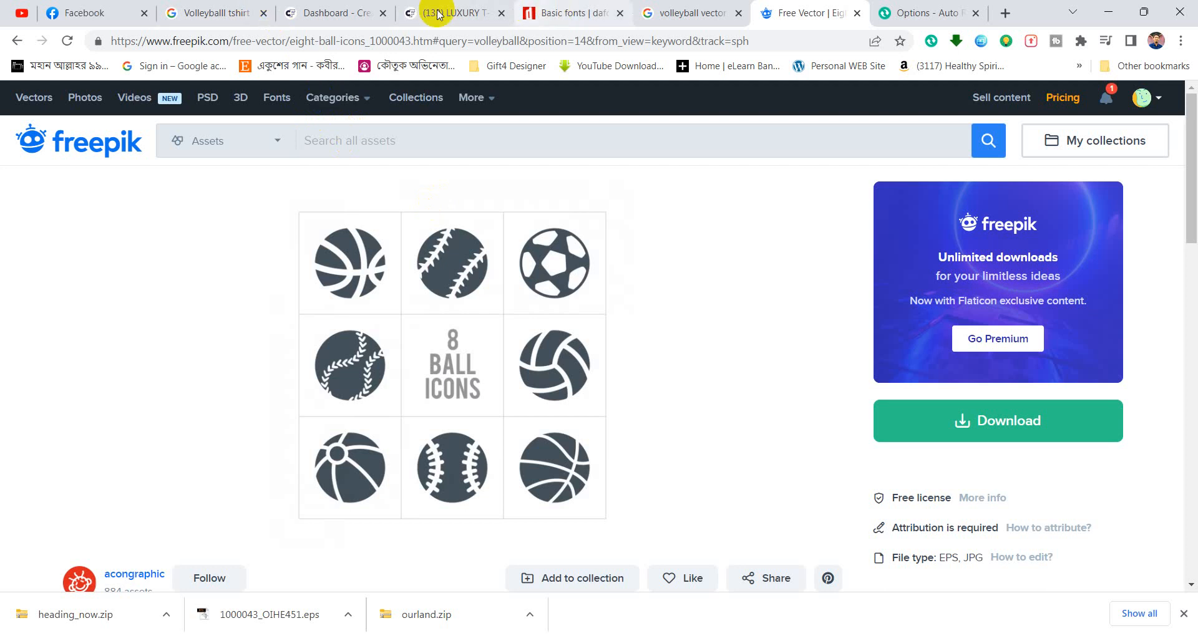
pyautogui.click(200, 12)
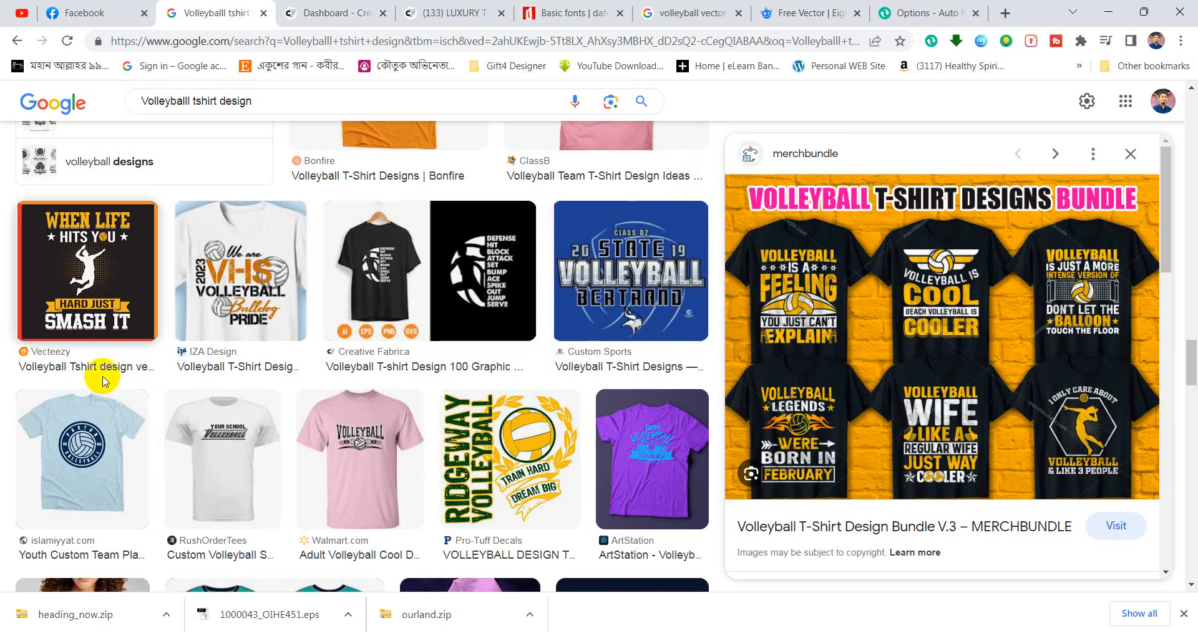
pyautogui.scroll(-6, 103, 382)
pyautogui.rightClick(896, 325)
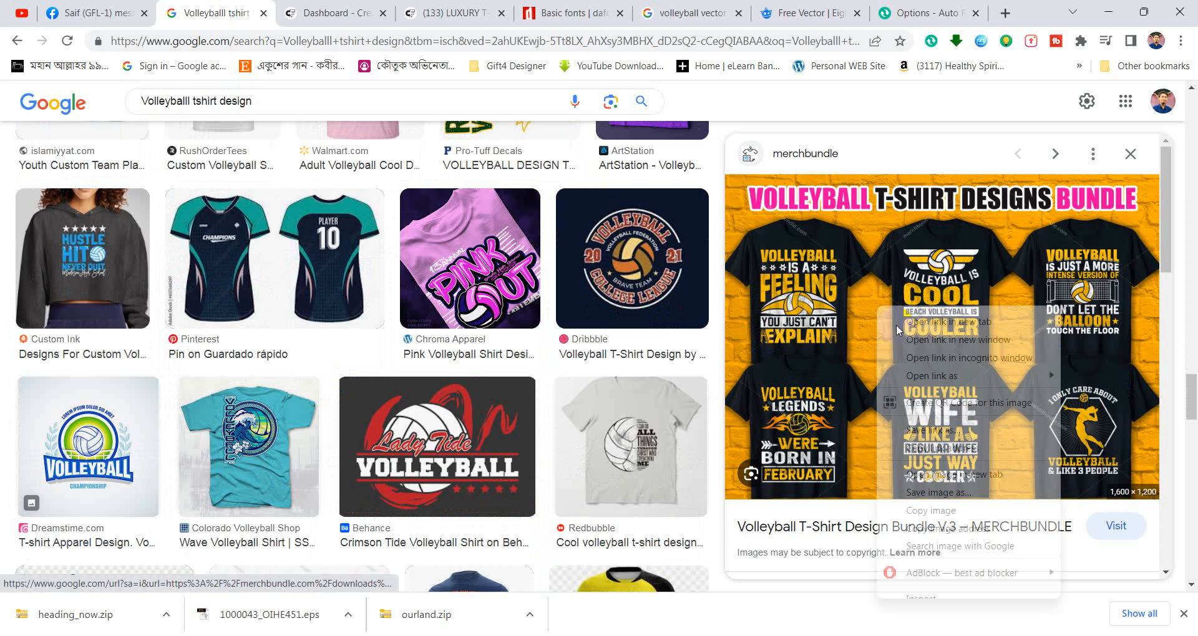
pyautogui.click(933, 511)
# Return to Illustrator, paste the bundle image, enlarge it and place it at the artboard's right side as a reference.
pyautogui.click(817, 635)
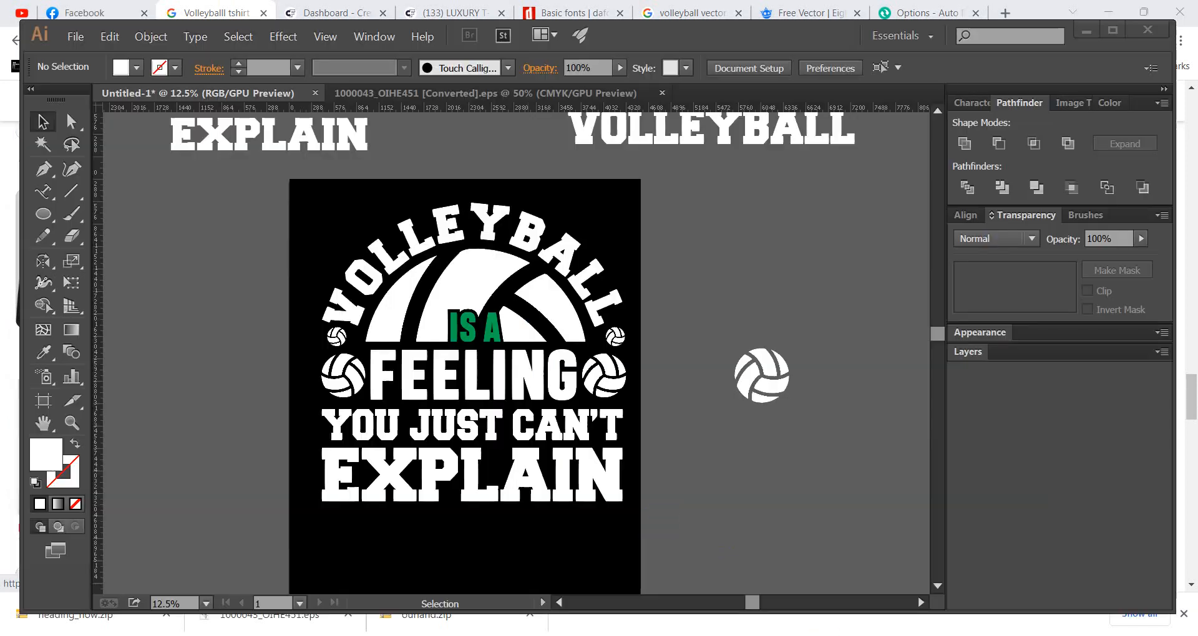
pyautogui.hotkey('ctrl', 'v')
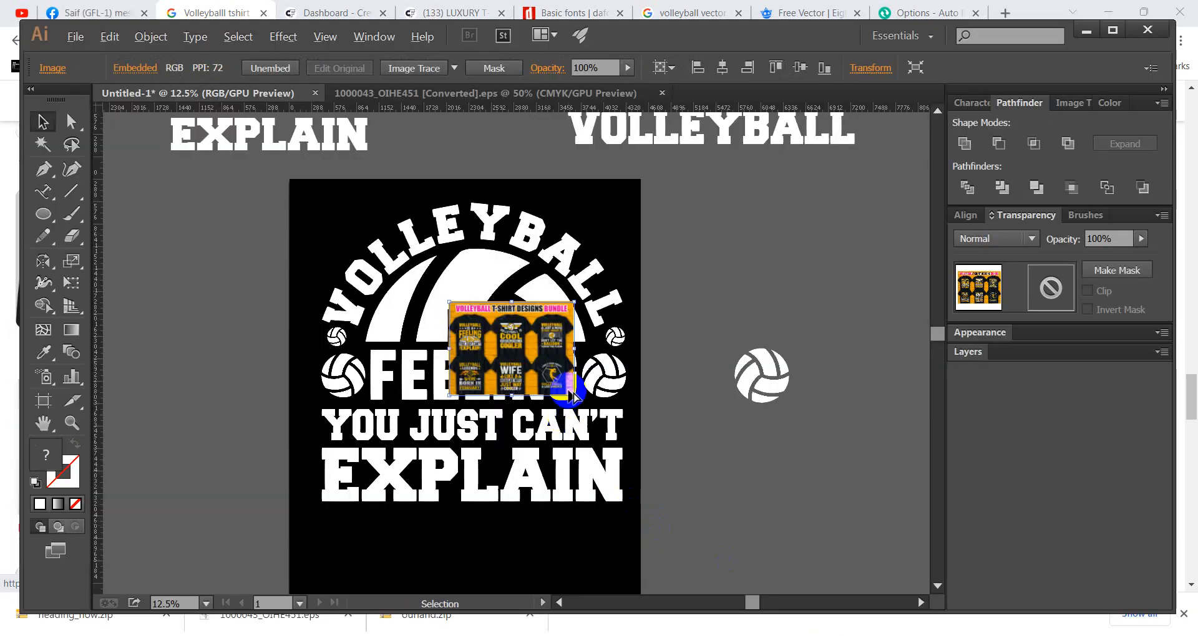
pyautogui.moveTo(570, 392); pyautogui.dragTo(759, 532)
pyautogui.moveTo(339, 395); pyautogui.dragTo(665, 414)
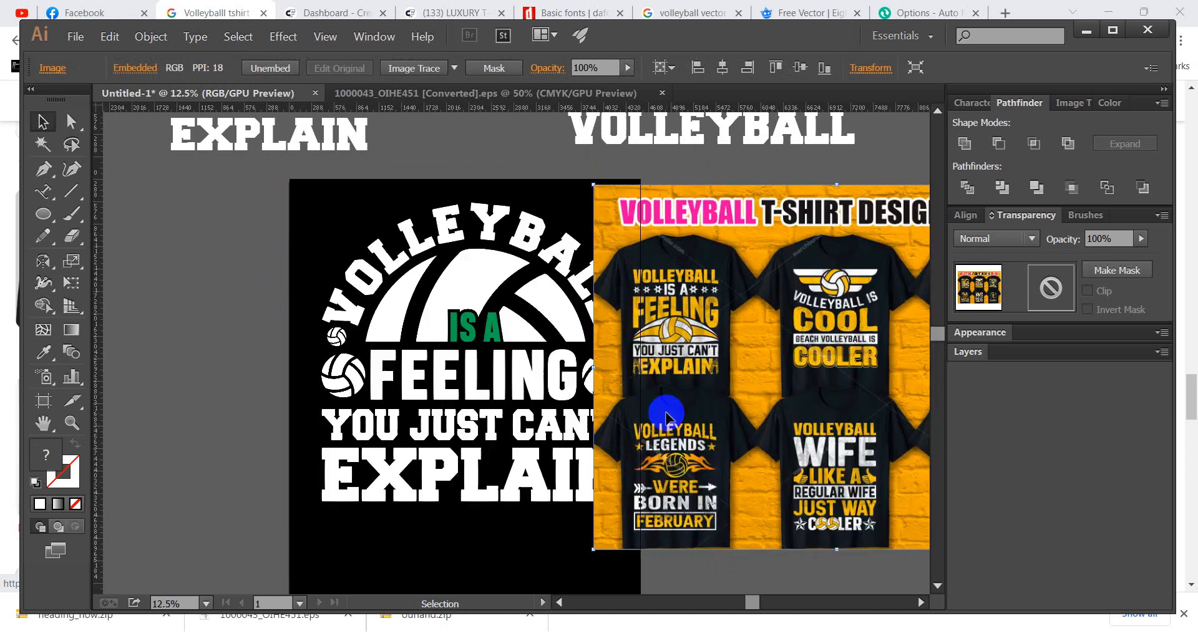
pyautogui.click(395, 289)
pyautogui.rightClick(395, 287)
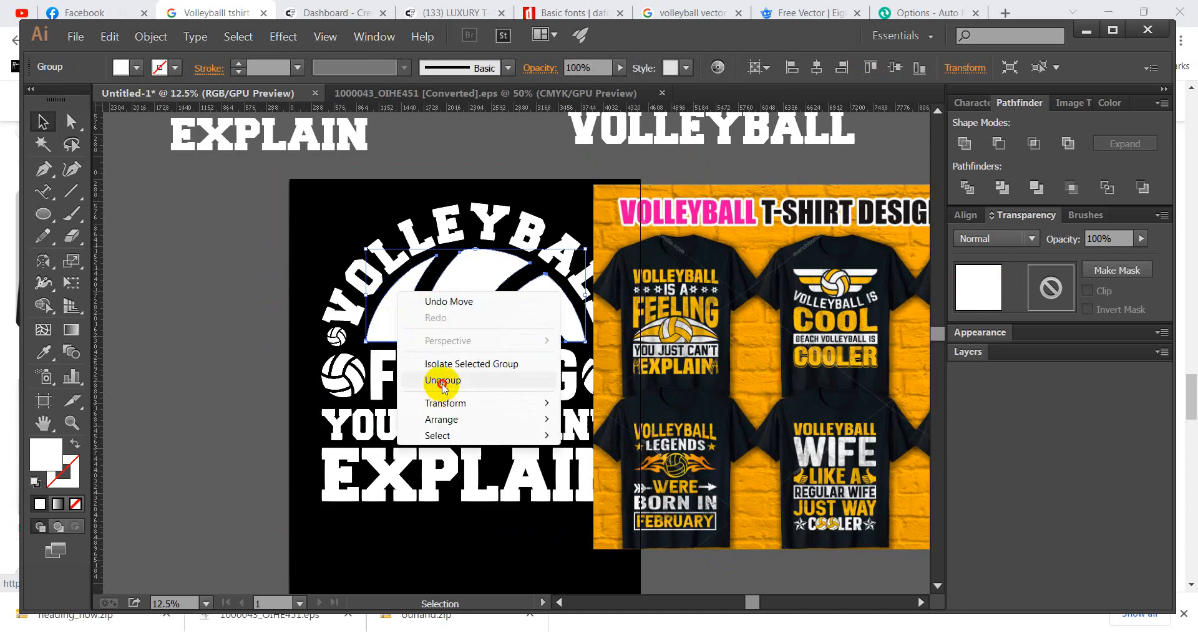
pyautogui.click(440, 380)
pyautogui.rightClick(398, 316)
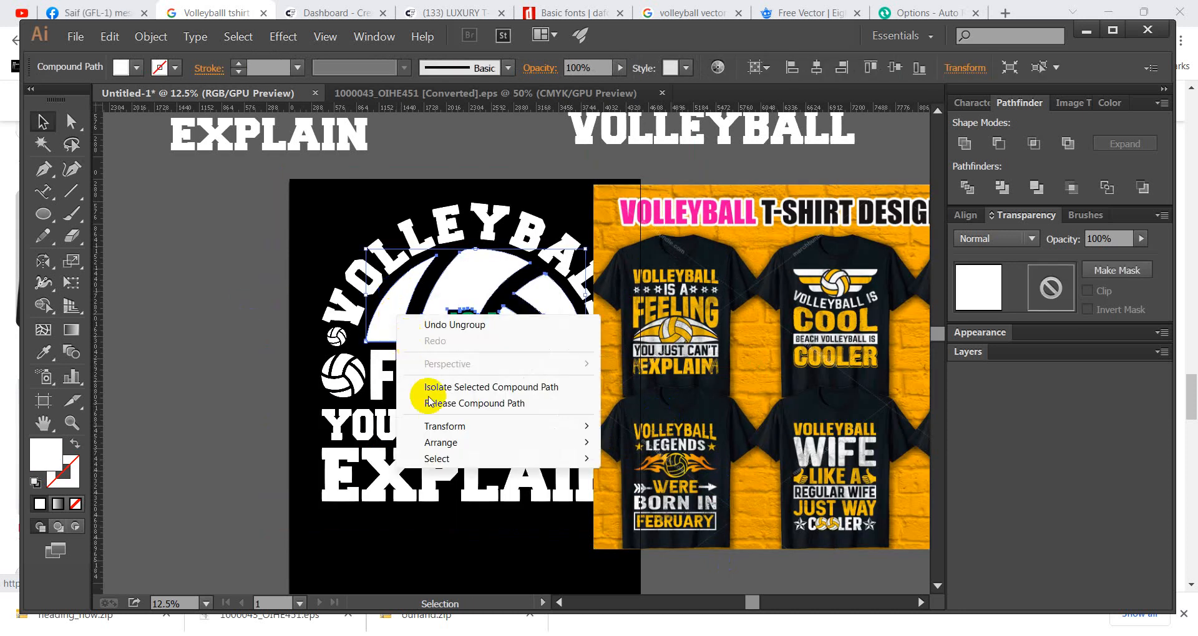
pyautogui.click(440, 405)
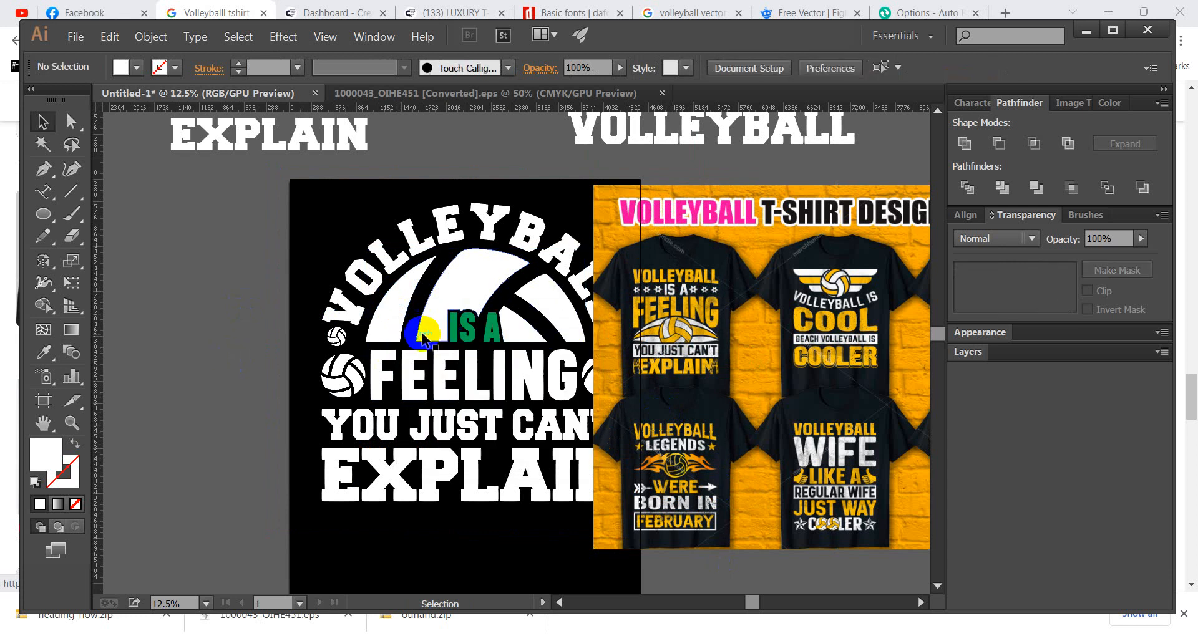
pyautogui.click(160, 42)
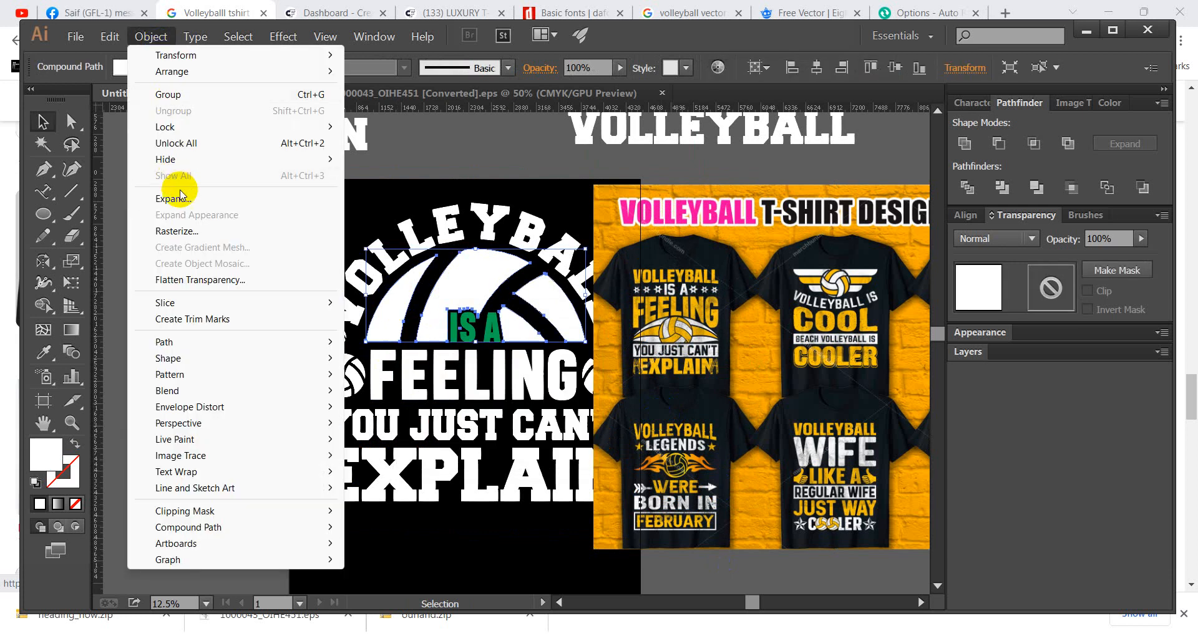
pyautogui.click(172, 200)
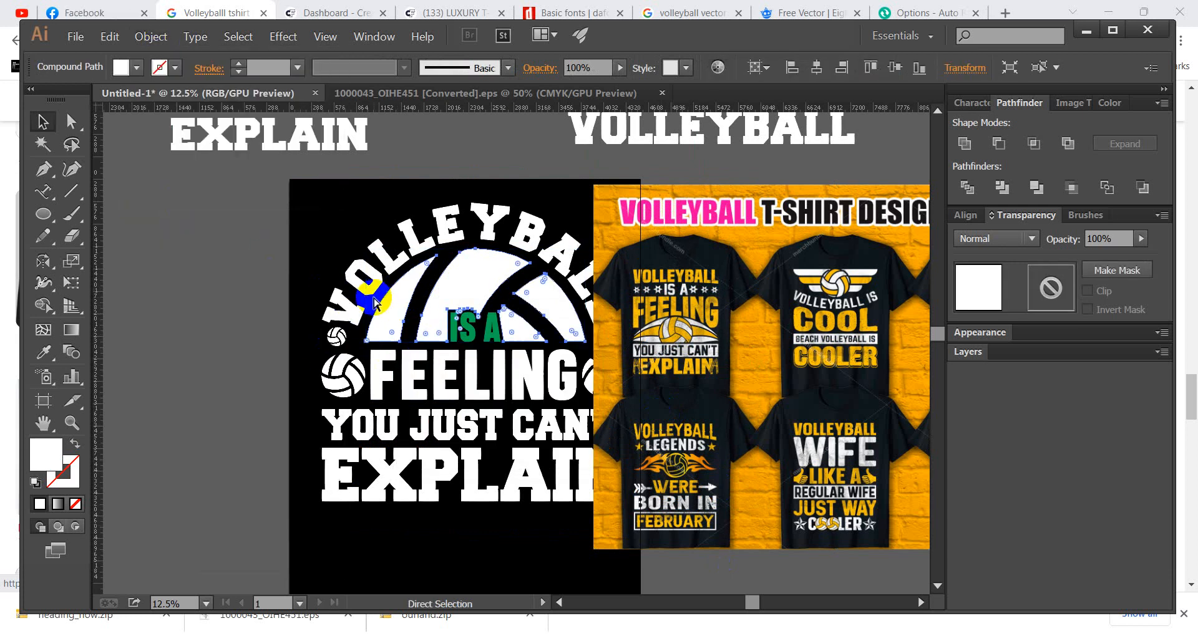
pyautogui.hotkey('ctrl', 'z')
pyautogui.hotkey('ctrl', 'z')
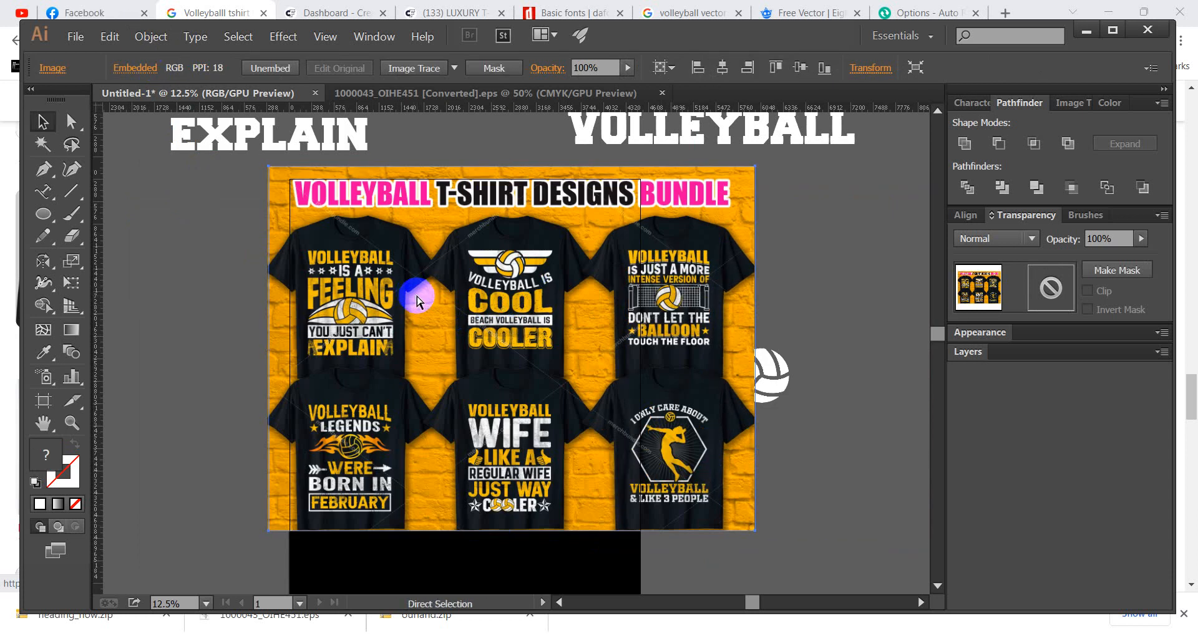
pyautogui.hotkey('ctrl', 'shift', 'z')
# Ungroup the half volleyball and release its compound path so each panel is a separate shape.
pyautogui.click(412, 299)
pyautogui.click(151, 36)
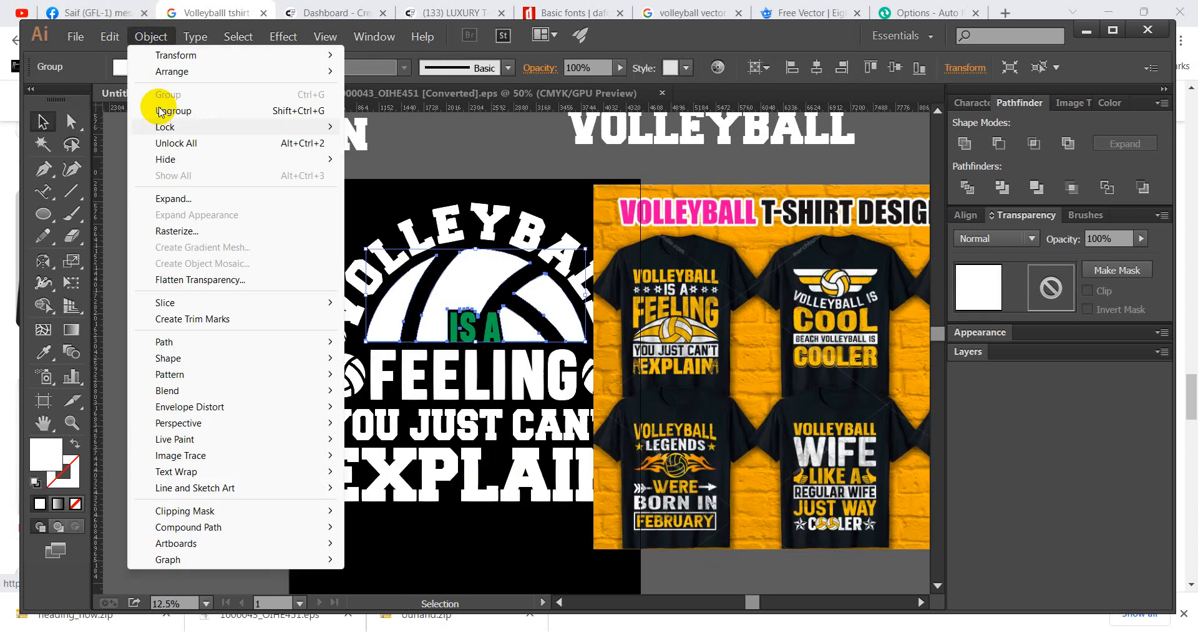
pyautogui.click(168, 199)
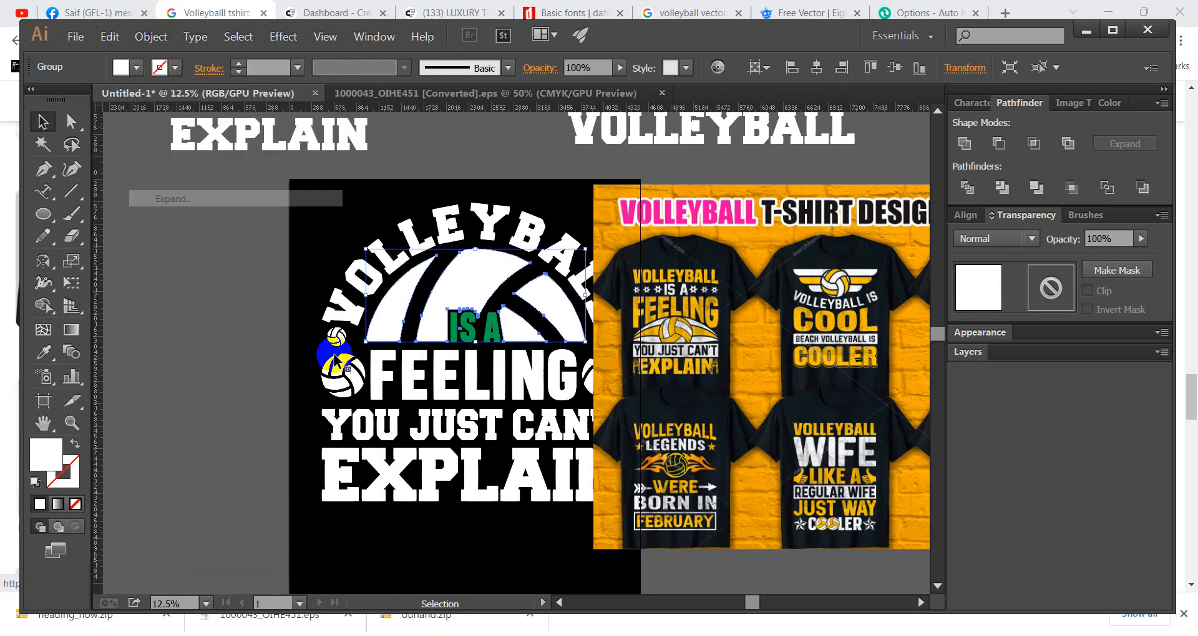
pyautogui.rightClick(394, 287)
pyautogui.click(437, 375)
pyautogui.click(288, 266)
pyautogui.click(397, 290)
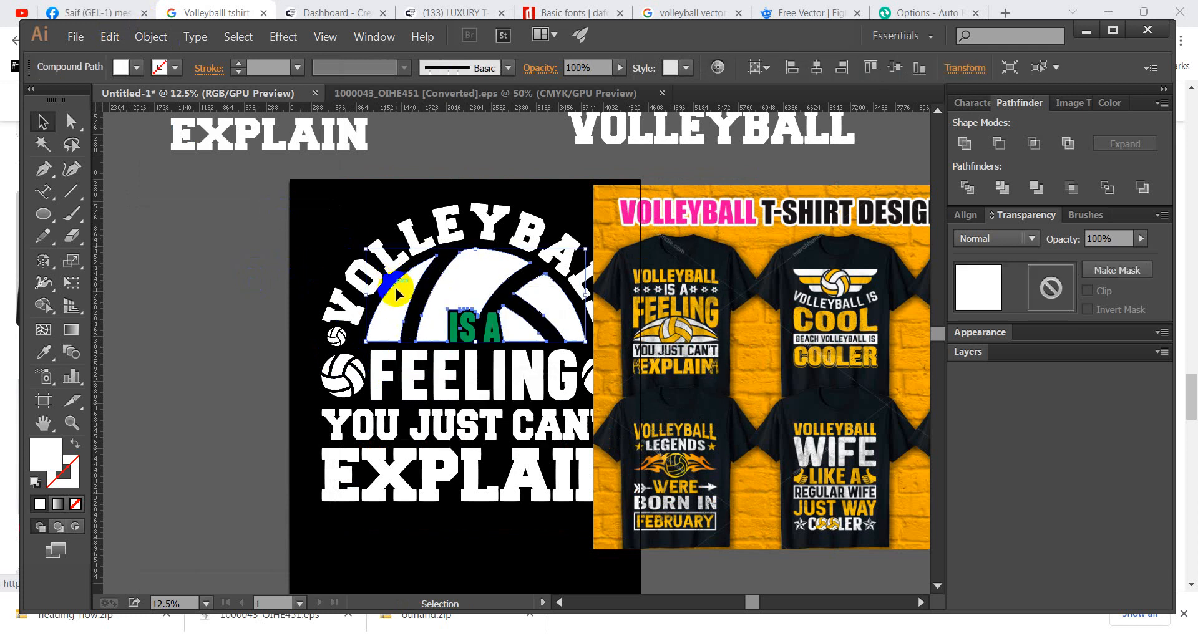
pyautogui.rightClick(387, 282)
pyautogui.click(455, 312)
pyautogui.click(262, 308)
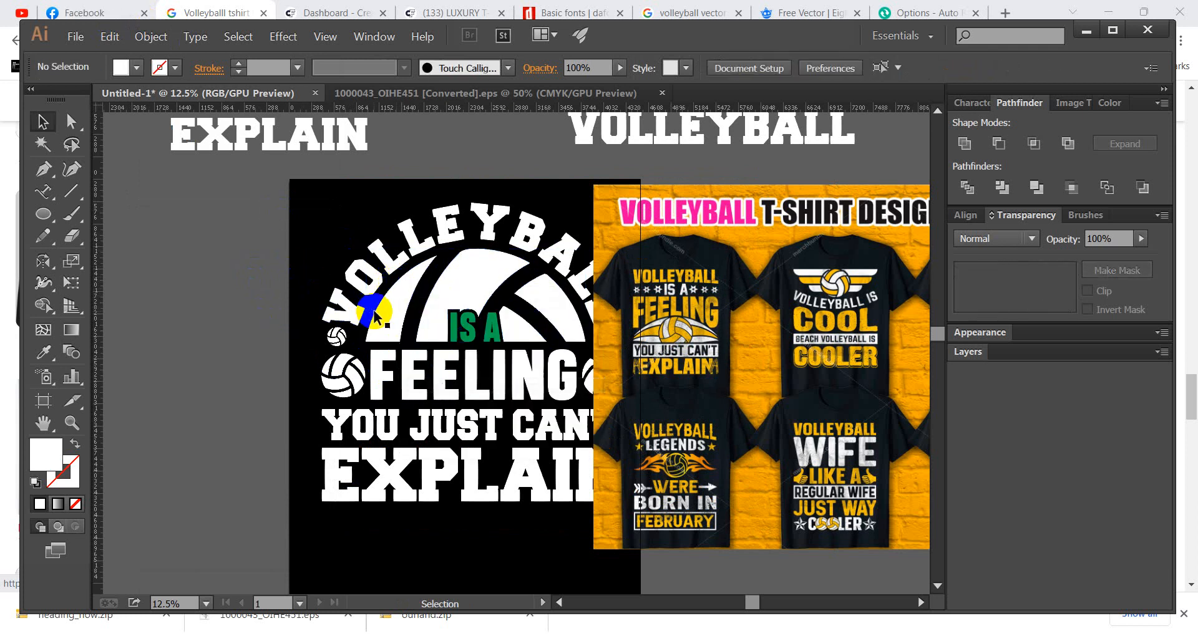
# Recolor the half volleyball's large central panel with the yellow sampled from FEELING in the reference image.
pyautogui.click(374, 317)
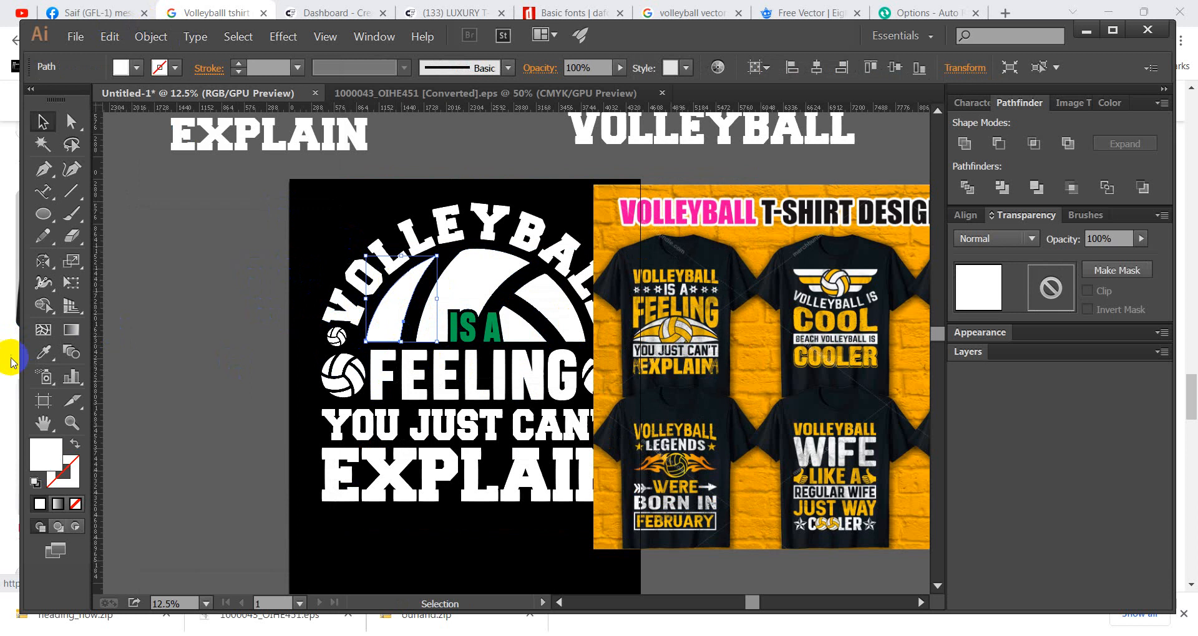
pyautogui.click(466, 261)
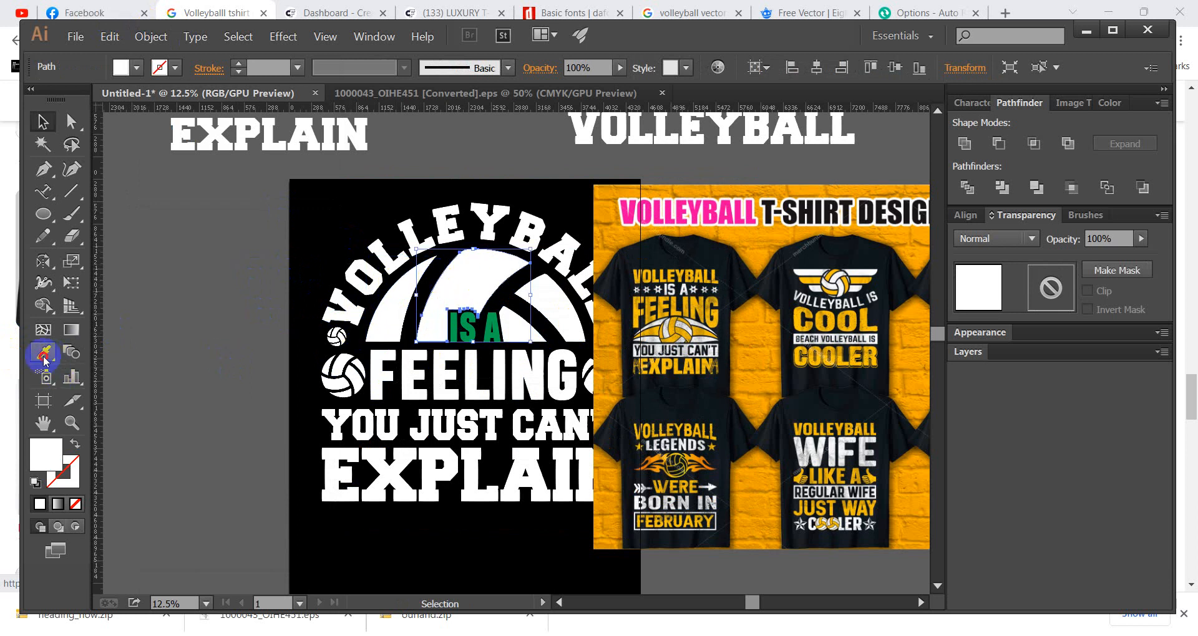
pyautogui.click(43, 354)
pyautogui.click(712, 316)
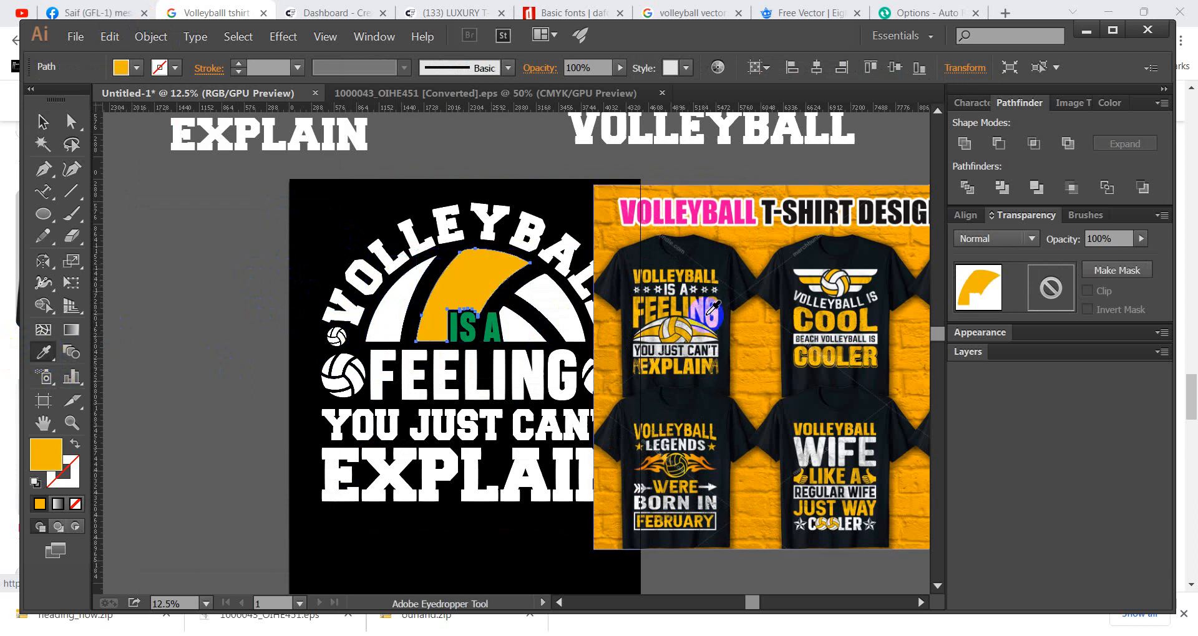
# Fill the half volleyball's outer right panel with the central panel's yellow.
pyautogui.keyDown('ctrl'); pyautogui.click(560, 318); pyautogui.keyUp('ctrl')
pyautogui.click(473, 280)
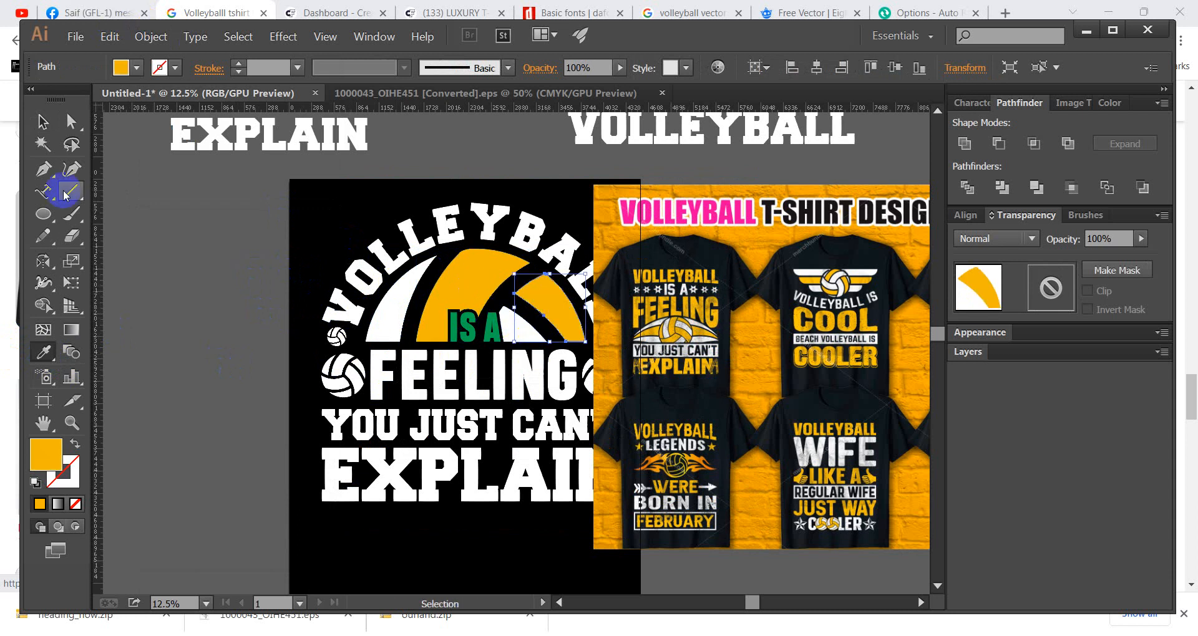
pyautogui.click(45, 123)
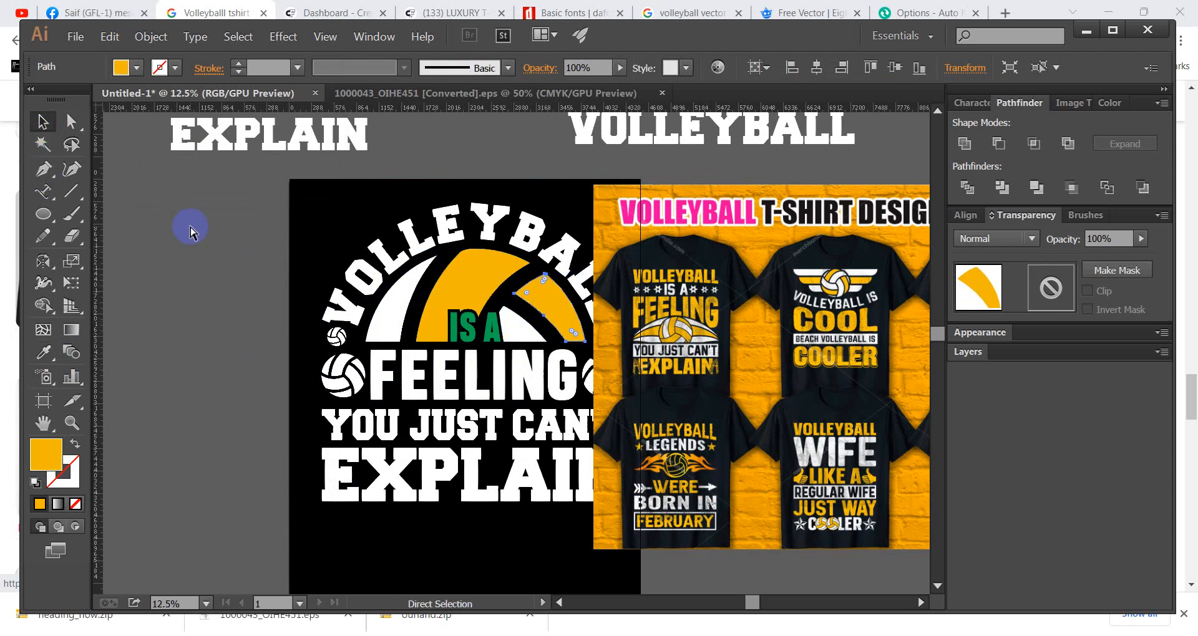
# Color the small panel beside the A of IS A yellow and return the half volleyball's outer right panel to white.
pyautogui.click(542, 306)
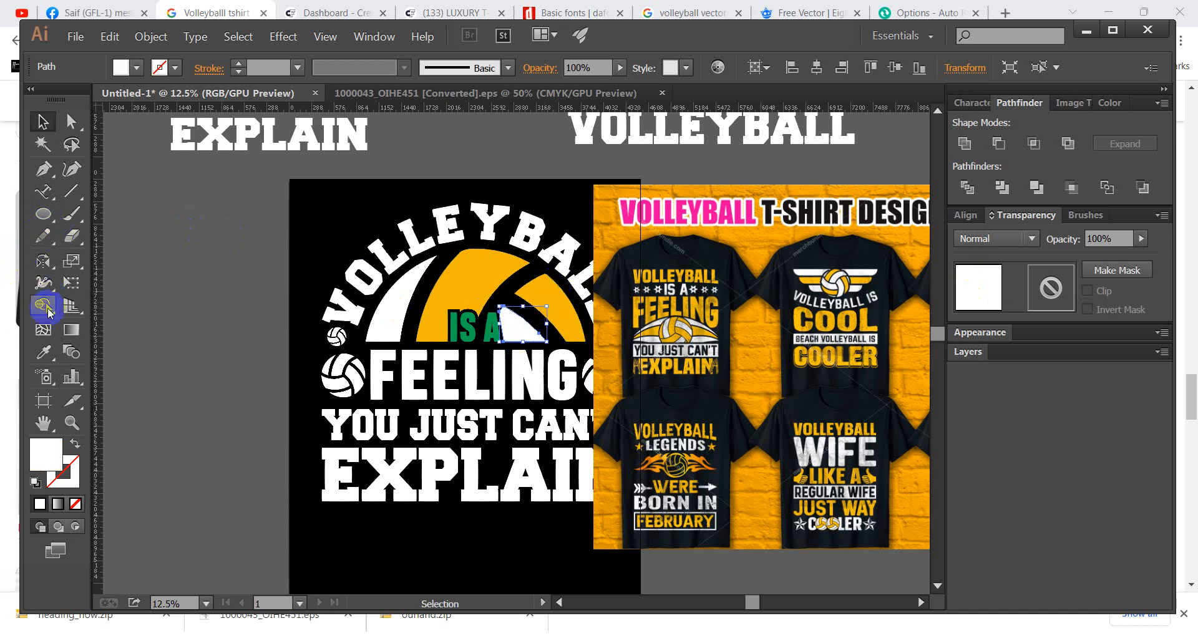
pyautogui.click(45, 351)
pyautogui.click(562, 304)
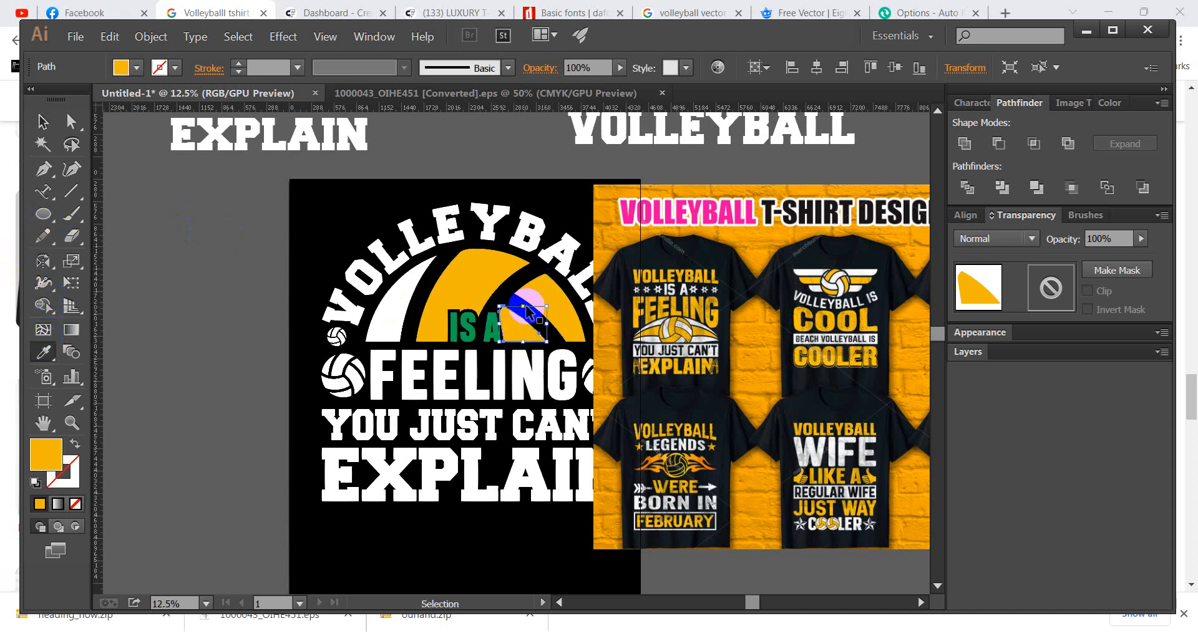
pyautogui.keyDown('ctrl'); pyautogui.click(557, 300); pyautogui.keyUp('ctrl')
pyautogui.click(393, 301)
pyautogui.click(42, 121)
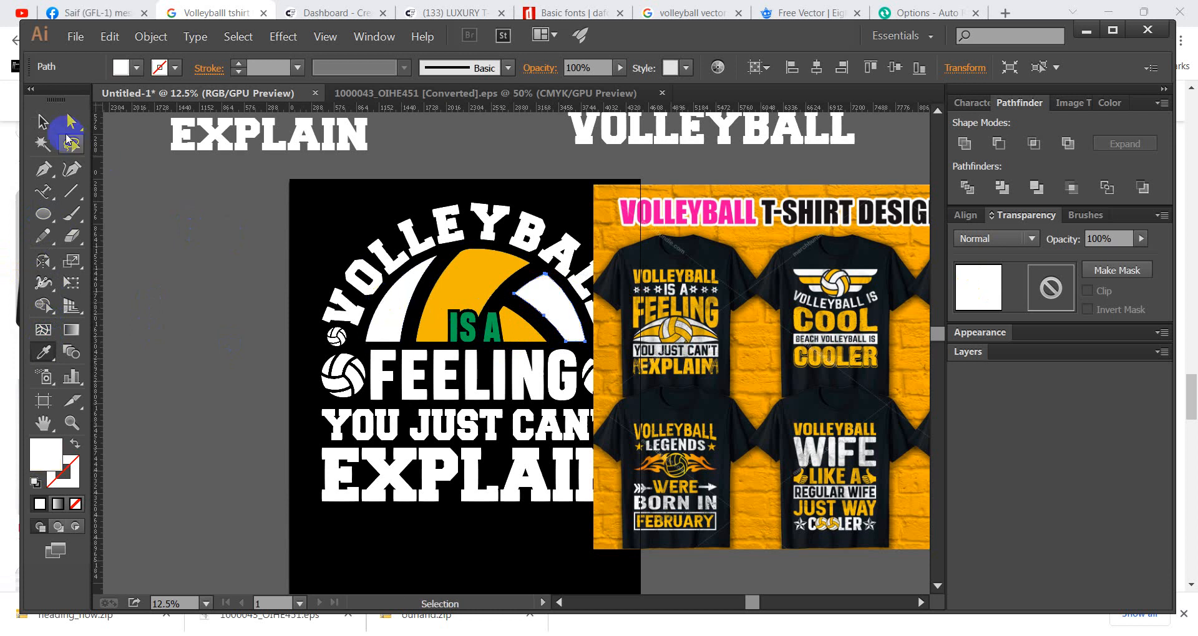
pyautogui.click(112, 177)
# Recolor the IS A text with the white sampled from the half volleyball's left panel.
pyautogui.click(475, 328)
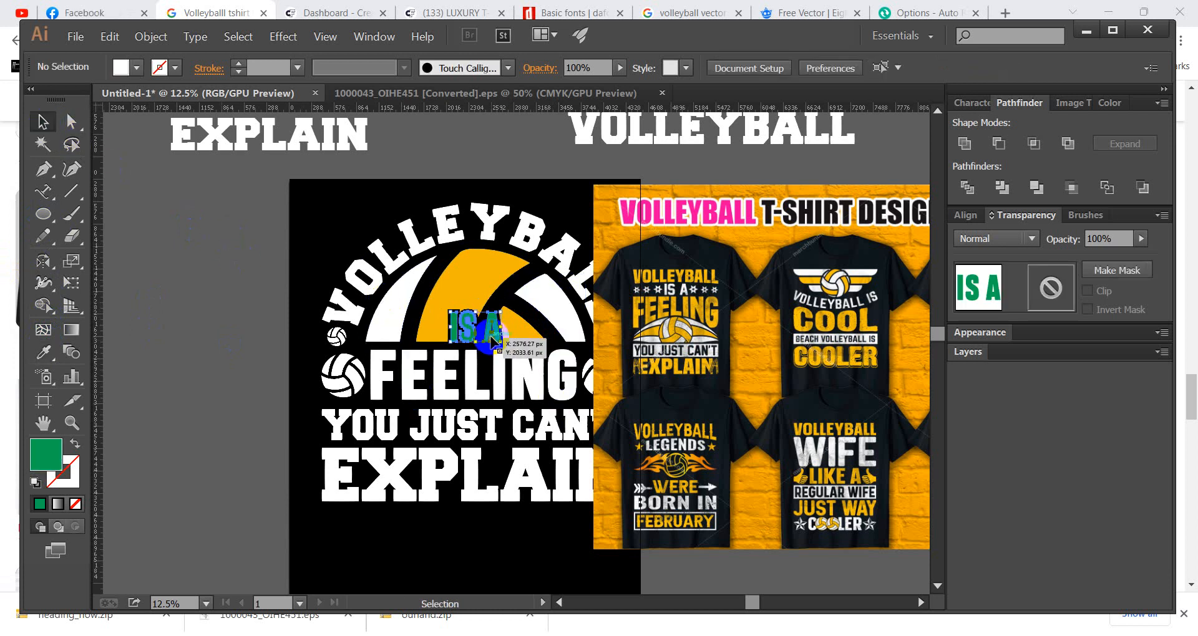
pyautogui.click(59, 343)
pyautogui.click(383, 306)
pyautogui.click(42, 121)
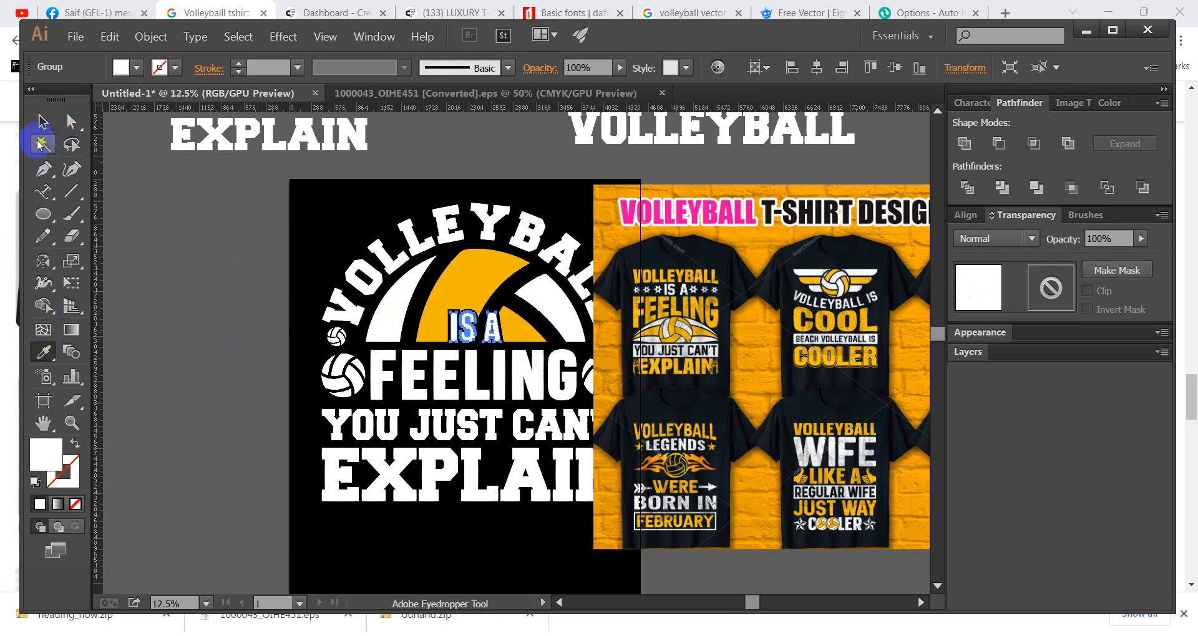
pyautogui.click(184, 243)
# Recolor the arched VOLLEYBALL text with the yellow of the half volleyball's central panel.
pyautogui.scroll(1, 184, 243)
pyautogui.click(509, 252)
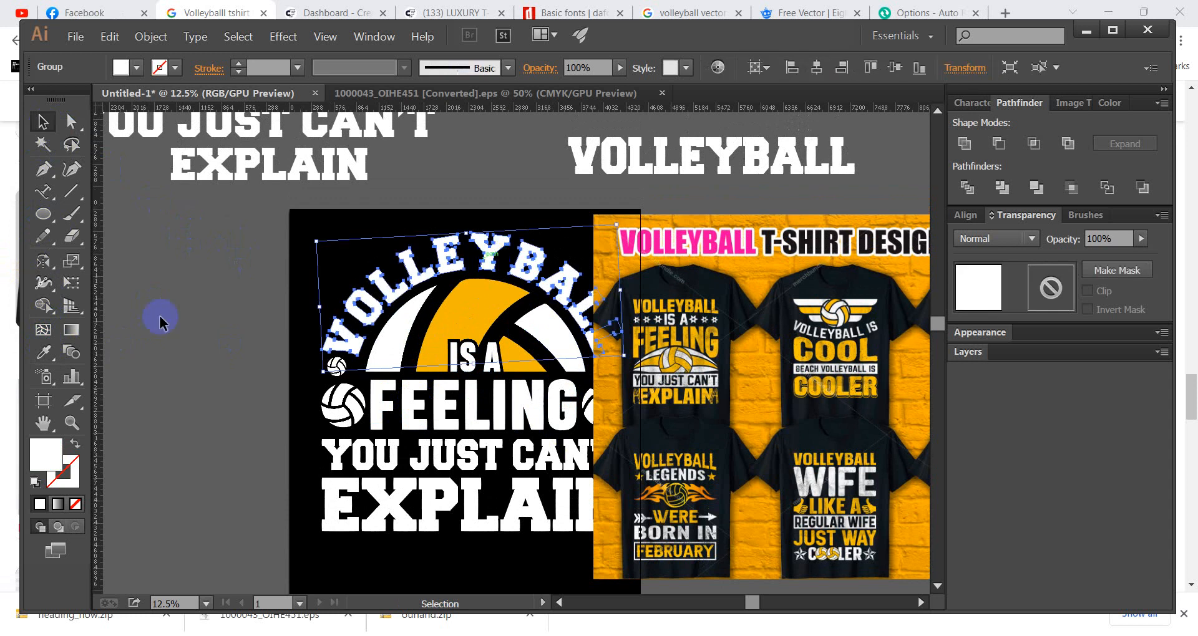
pyautogui.click(42, 351)
pyautogui.click(465, 312)
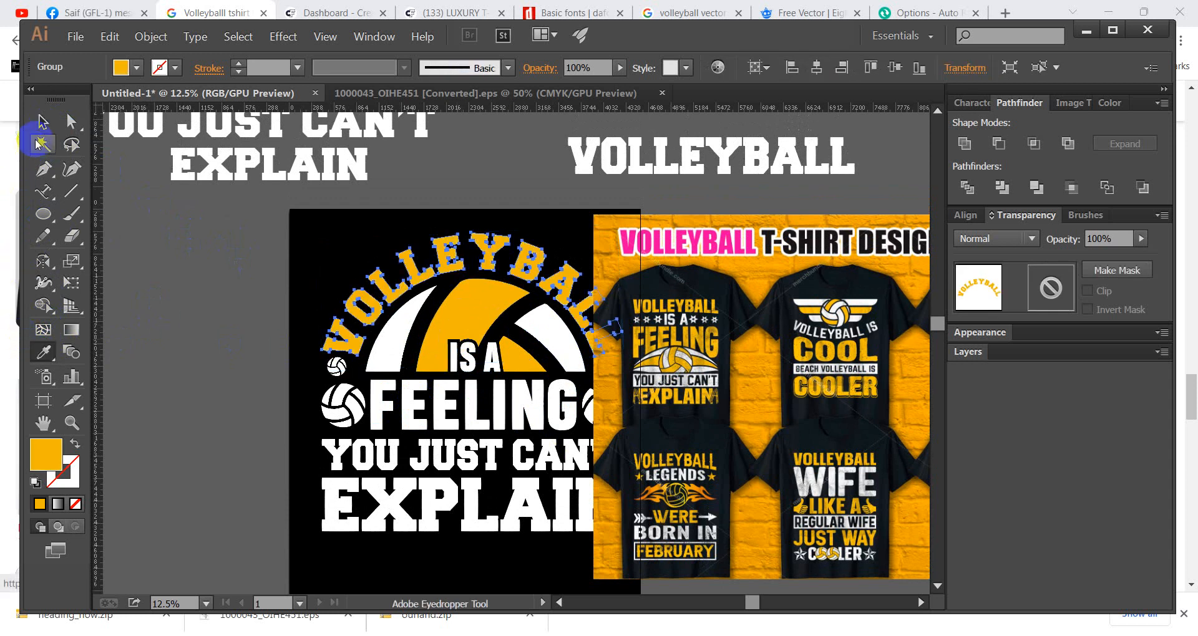
pyautogui.click(42, 125)
pyautogui.click(186, 299)
# Move the reference image farther right so it clears the black artboard.
pyautogui.press('space')
pyautogui.moveTo(308, 359); pyautogui.dragTo(264, 336)
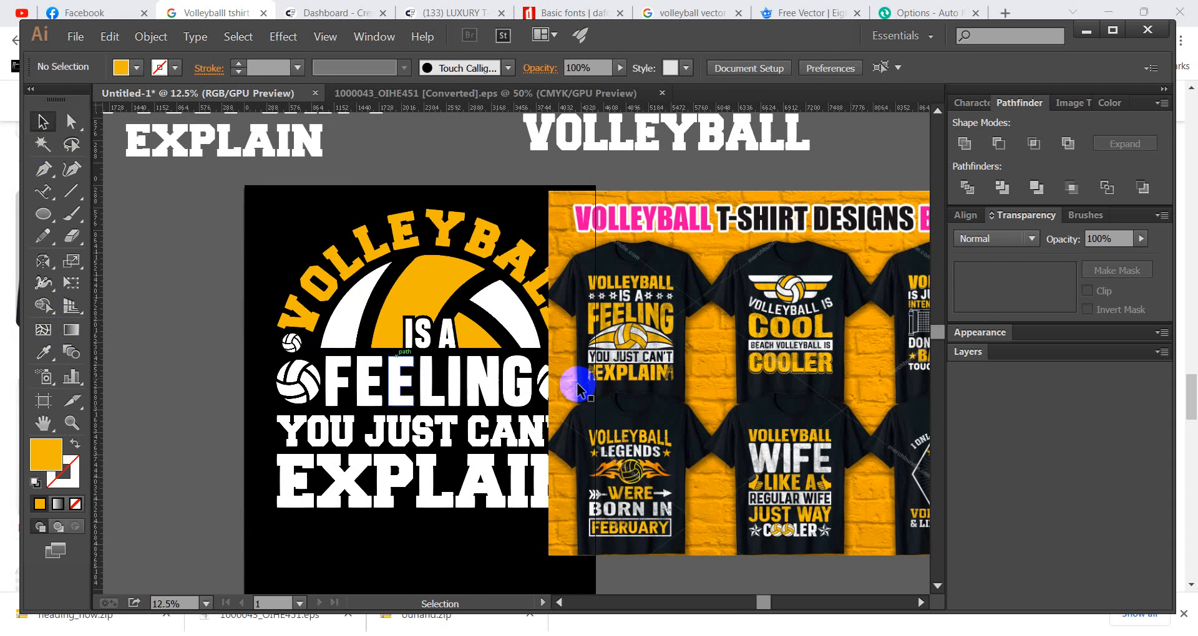
pyautogui.moveTo(652, 395); pyautogui.dragTo(709, 400)
# Release the compound paths of the large volleyball after FEELING and the small one above it.
pyautogui.scroll(1, 572, 347)
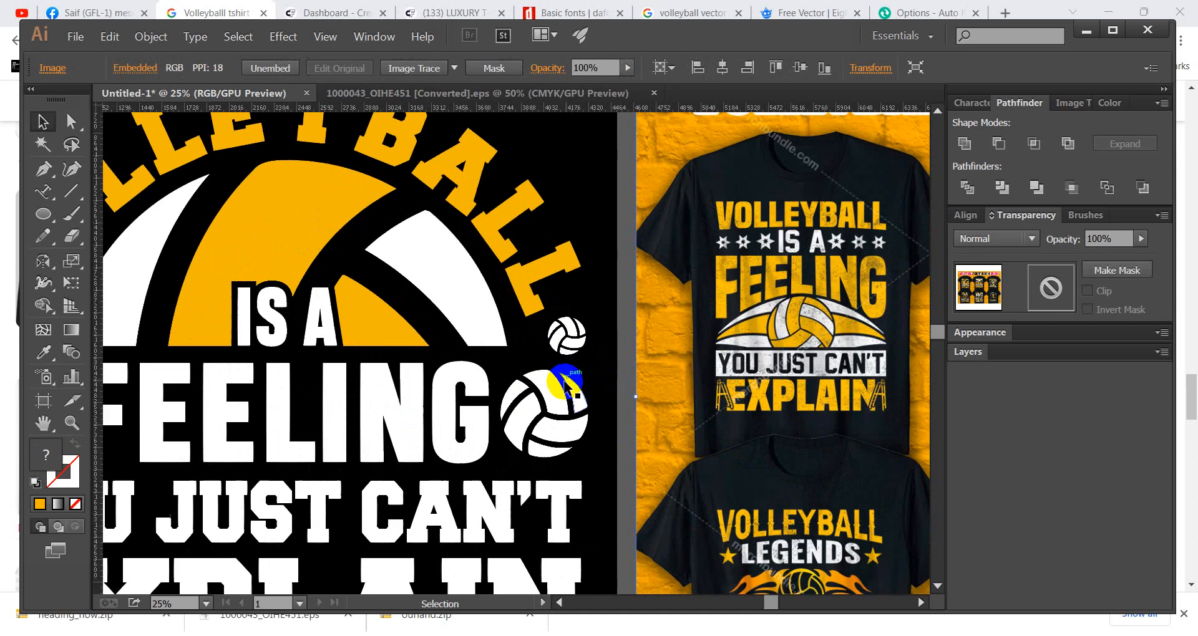
pyautogui.click(559, 390)
pyautogui.rightClick(568, 375)
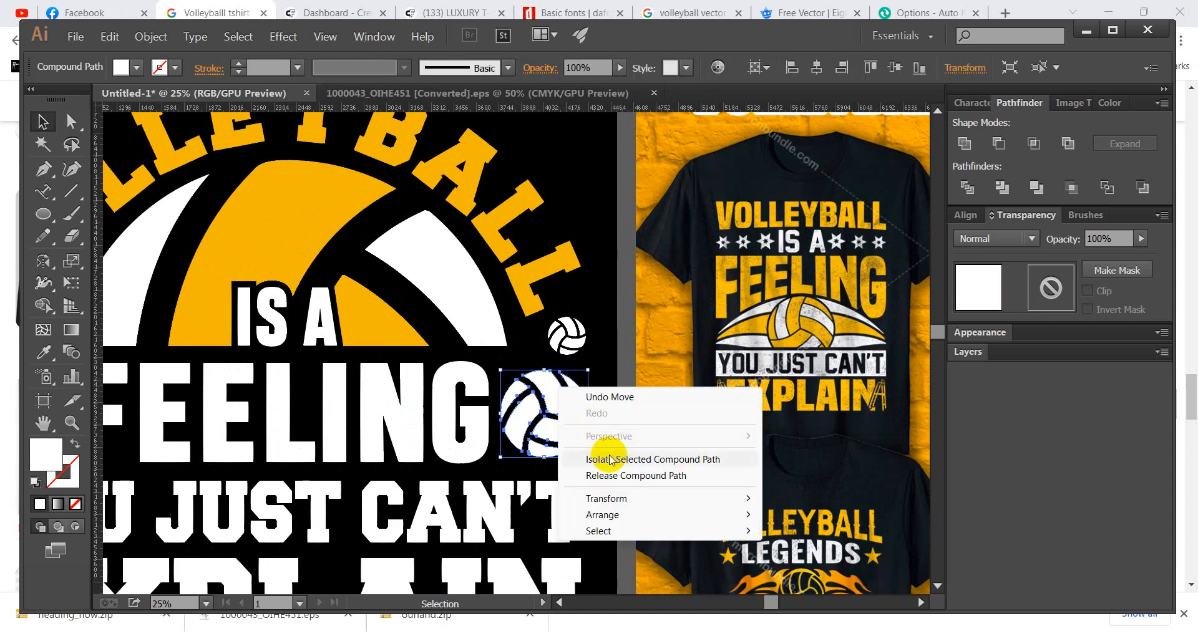
pyautogui.click(615, 476)
pyautogui.click(571, 342)
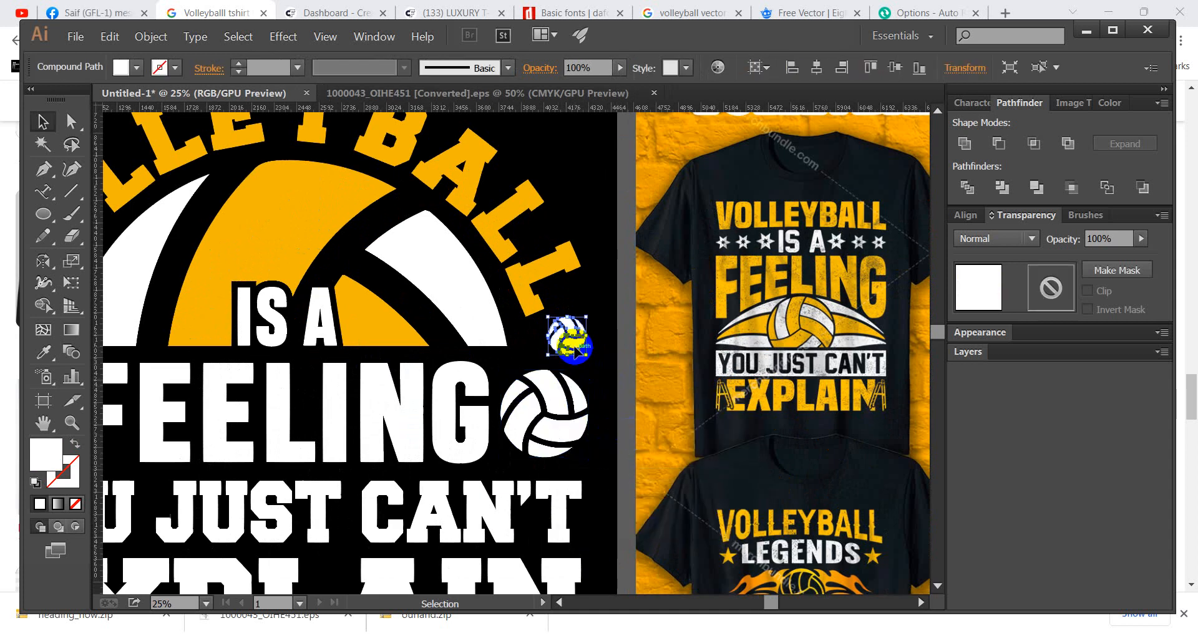
pyautogui.rightClick(574, 348)
pyautogui.click(630, 435)
# Release the compound paths of the large volleyball before FEELING and the small one above it.
pyautogui.moveTo(412, 380); pyautogui.dragTo(738, 386)
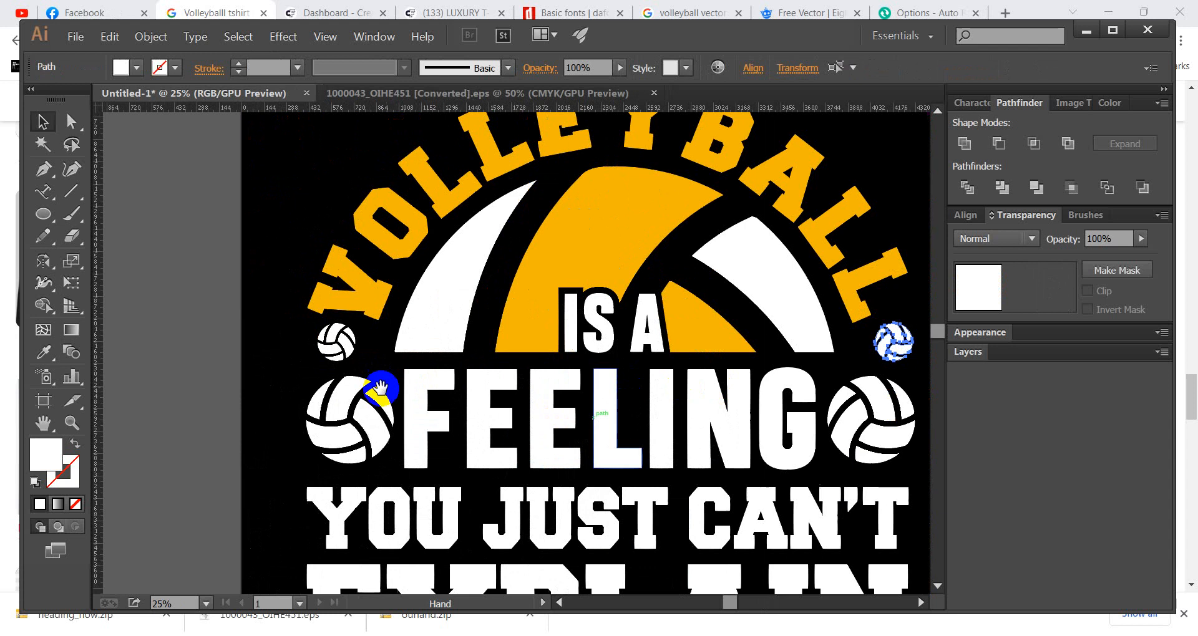
pyautogui.click(360, 406)
pyautogui.rightClick(358, 404)
pyautogui.click(435, 492)
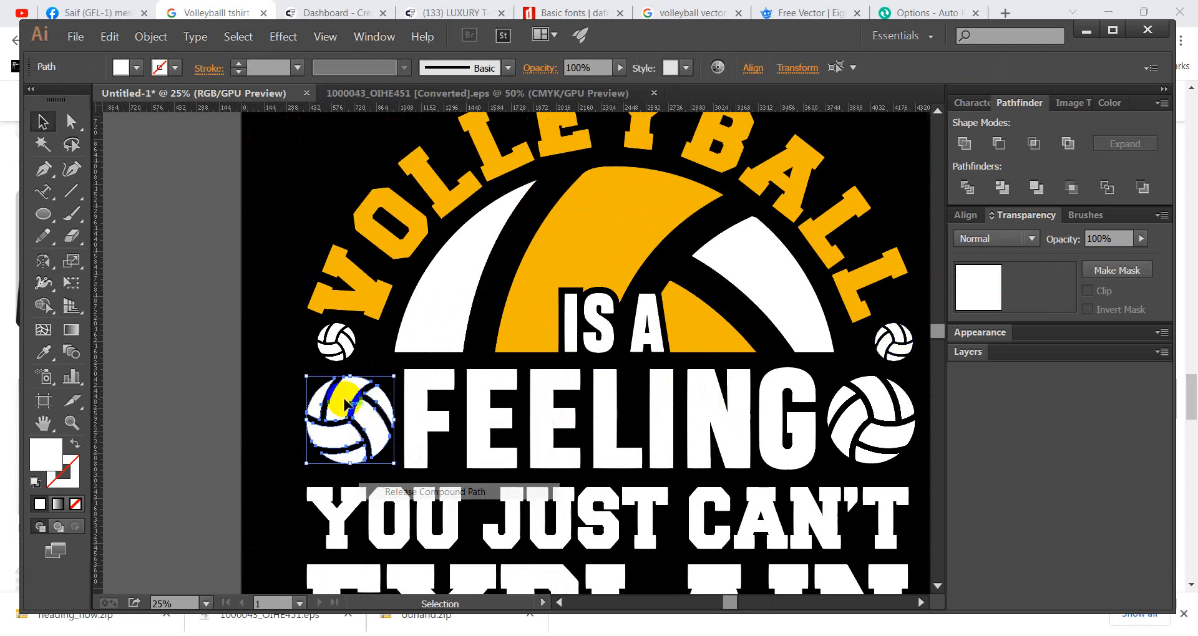
pyautogui.click(336, 342)
pyautogui.rightClick(341, 353)
pyautogui.click(392, 440)
pyautogui.click(321, 374)
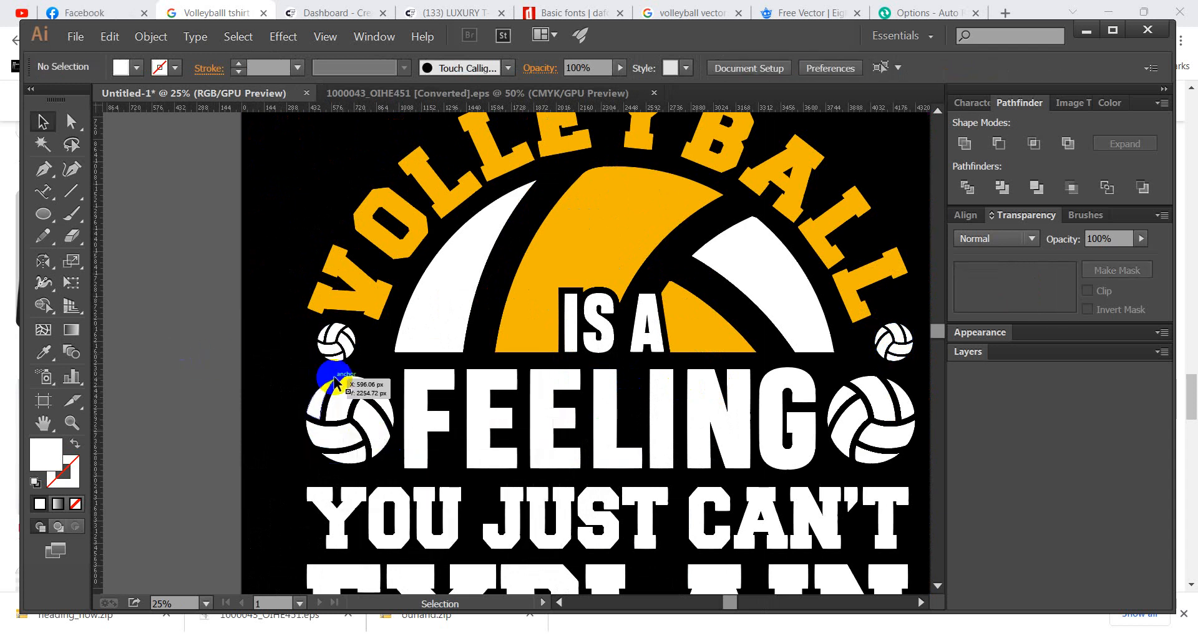
# Recolor the upper middle, upper right and bottom panels of the large volleyball before FEELING with the half volleyball's yellow.
pyautogui.click(370, 429)
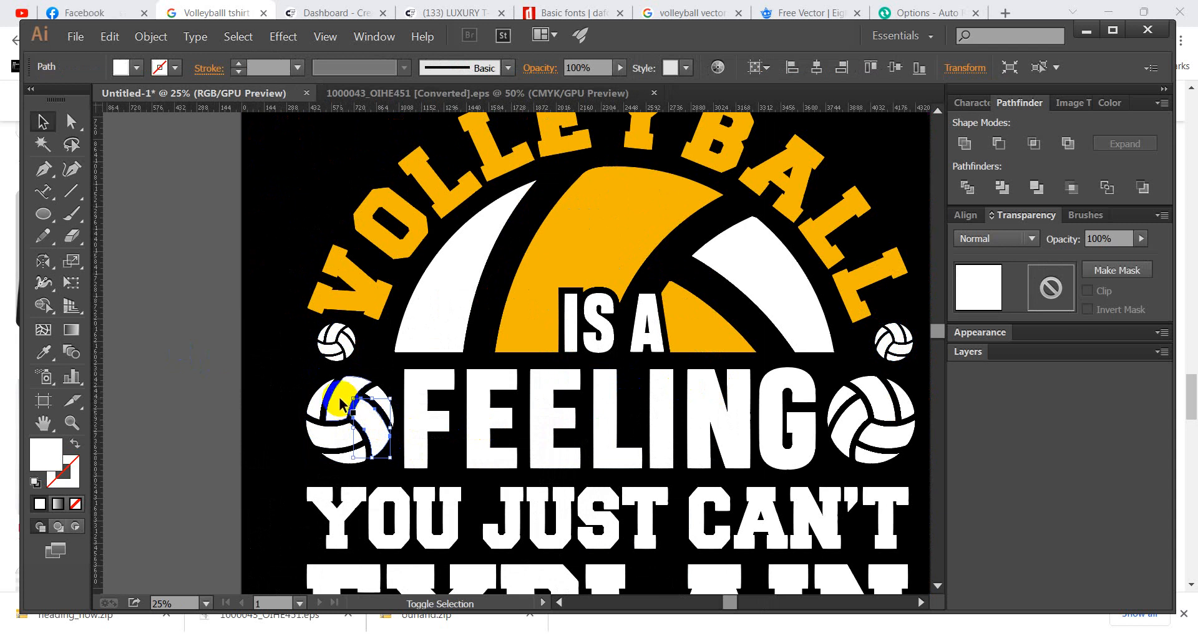
pyautogui.moveTo(340, 405); pyautogui.dragTo(367, 403)
pyautogui.keyDown('shift'); pyautogui.click(380, 400); pyautogui.keyUp('shift')
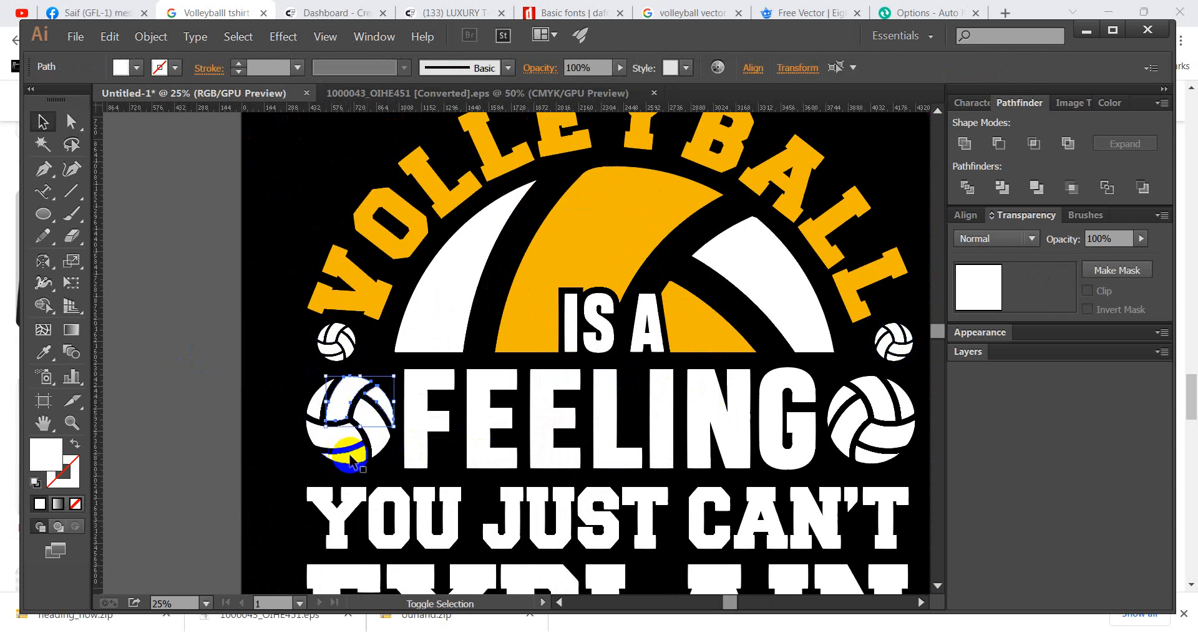
pyautogui.keyDown('shift'); pyautogui.click(352, 462); pyautogui.keyUp('shift')
pyautogui.click(43, 353)
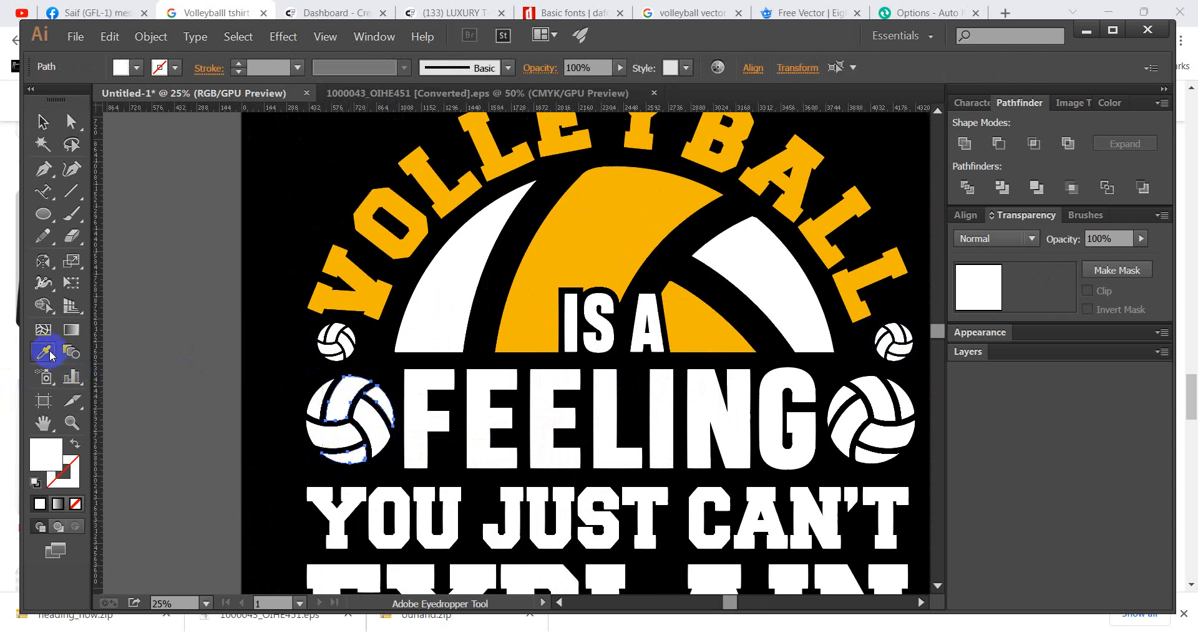
pyautogui.click(583, 268)
# Recolor the matching panels of the small volleyball under the V with the half volleyball's yellow.
pyautogui.moveTo(341, 331); pyautogui.dragTo(344, 337)
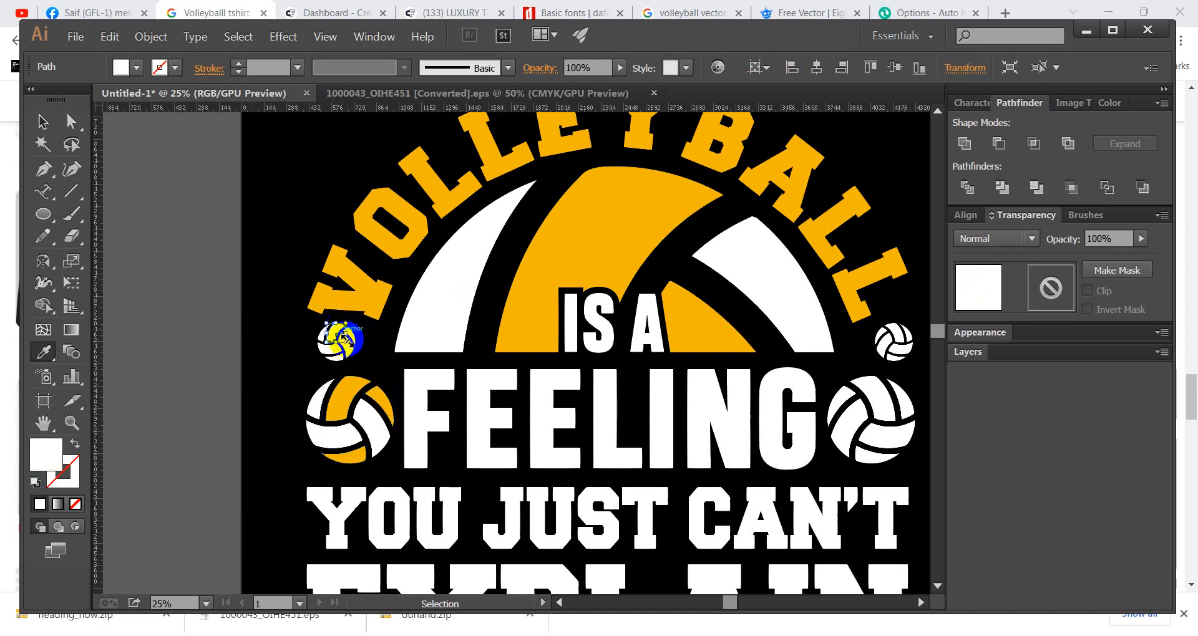
pyautogui.keyDown('ctrl'); pyautogui.keyDown('shift'); pyautogui.click(355, 337); pyautogui.keyUp('shift'); pyautogui.keyUp('ctrl')
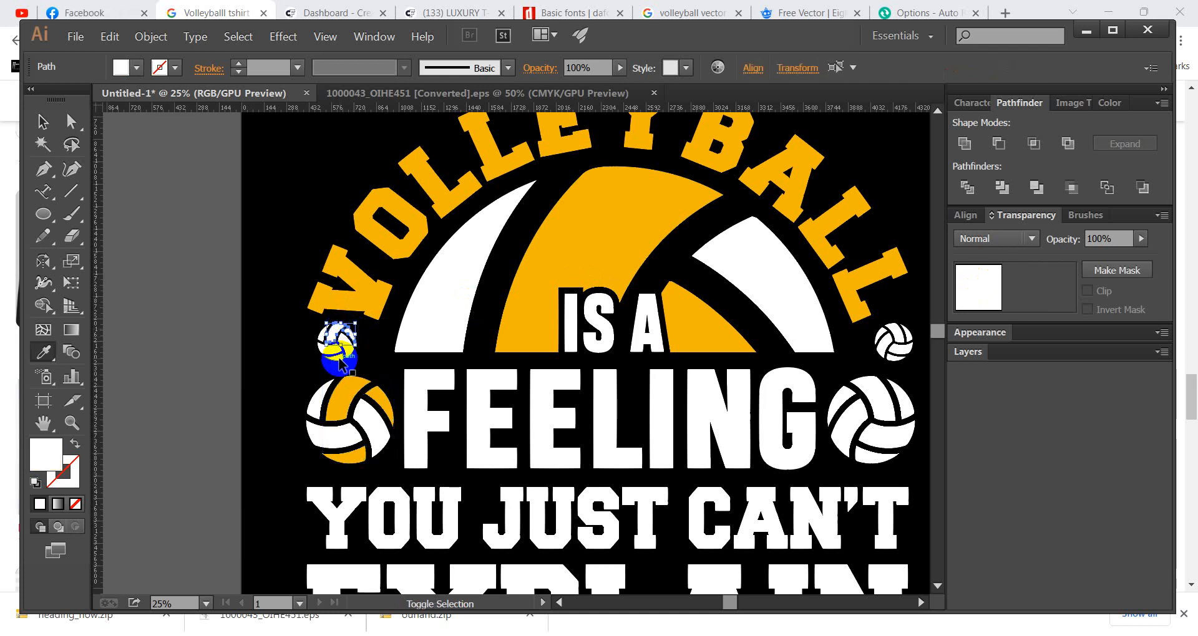
pyautogui.click(516, 311)
# Recolor the matching panels of the small volleyball under the last L with the half volleyball's yellow.
pyautogui.moveTo(621, 332); pyautogui.dragTo(365, 339)
pyautogui.click(609, 354)
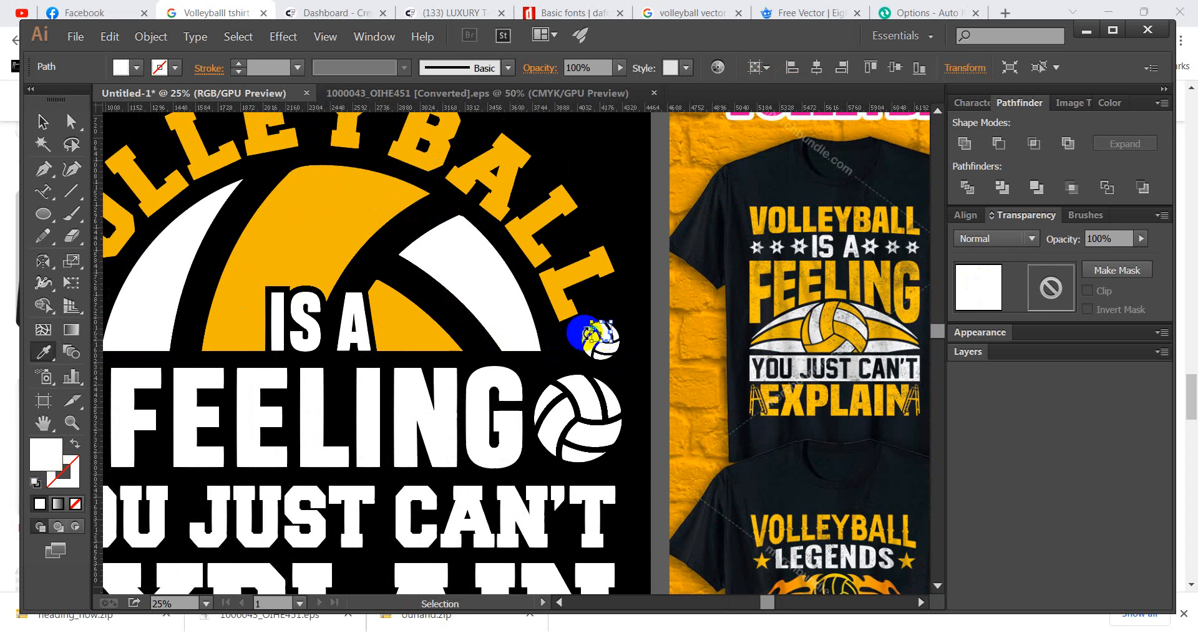
pyautogui.click(603, 365)
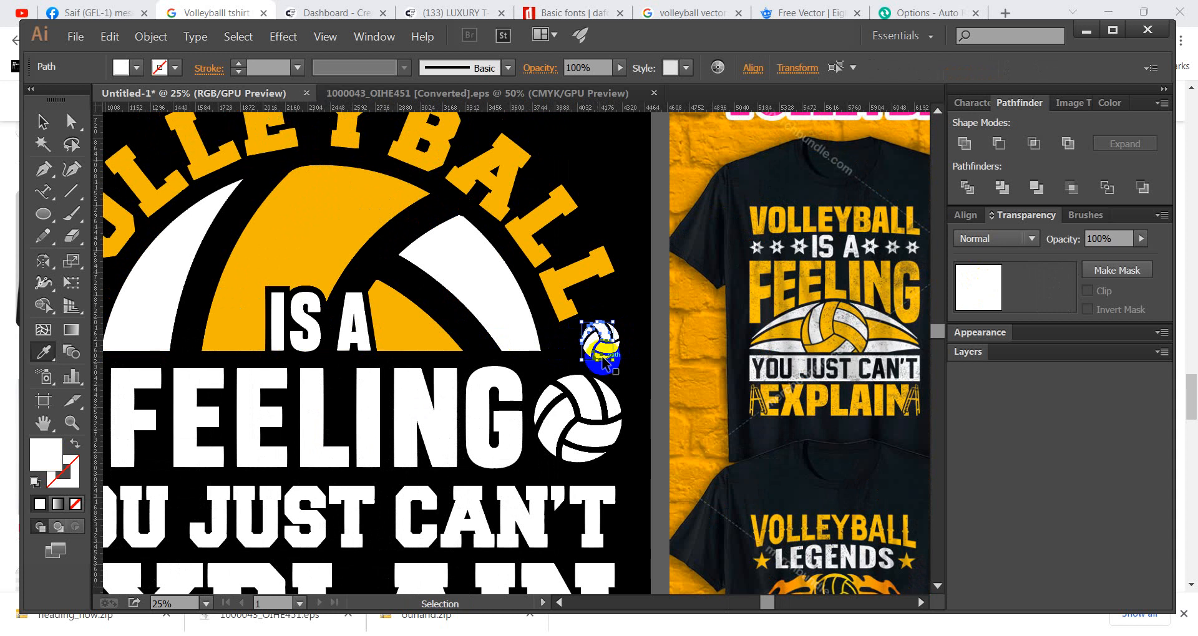
pyautogui.click(416, 322)
# Recolor the upper left, upper middle and bottom panels of the large volleyball after FEELING with the half volleyball's yellow.
pyautogui.keyDown('ctrl'); pyautogui.click(575, 455); pyautogui.keyUp('ctrl')
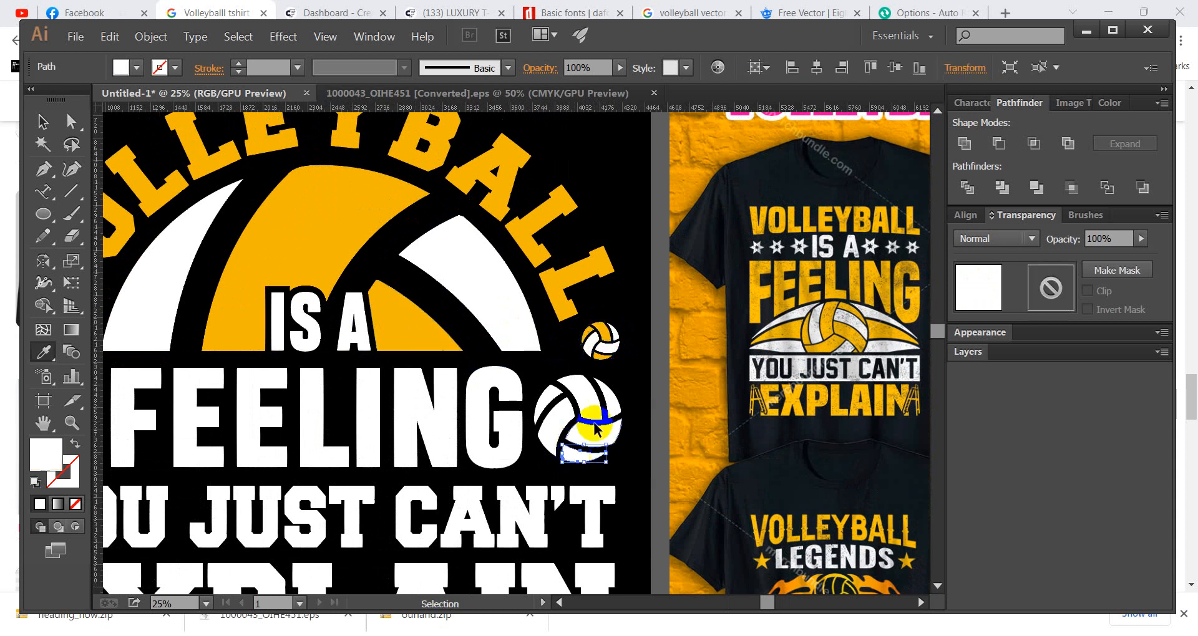
pyautogui.keyDown('shift'); pyautogui.click(551, 400); pyautogui.keyUp('shift')
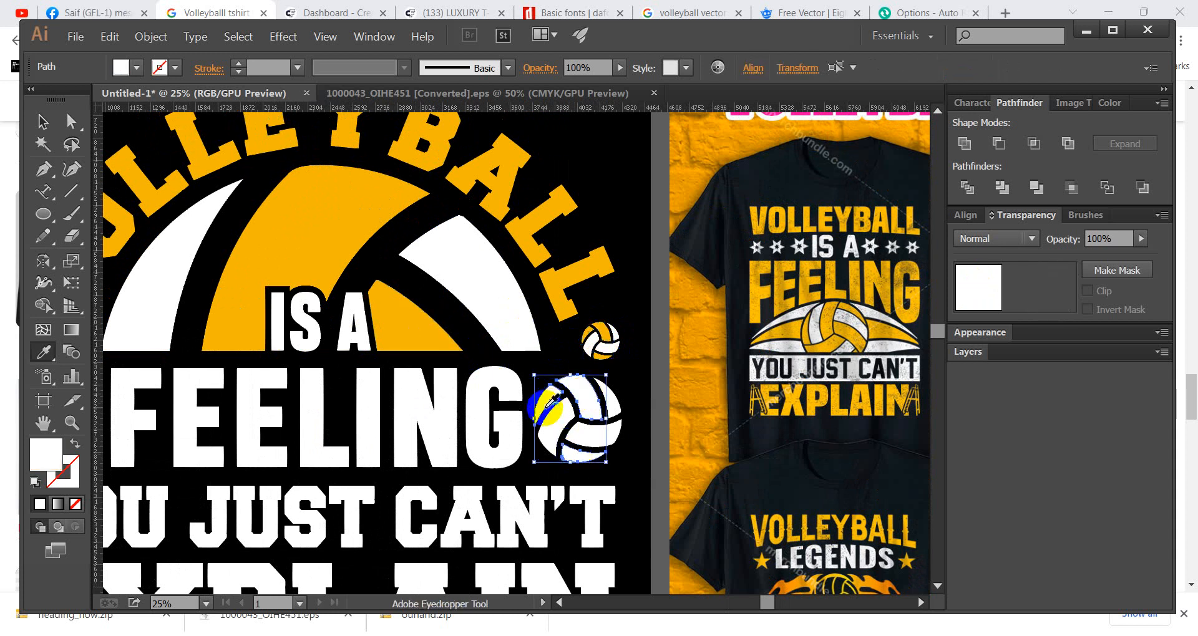
pyautogui.click(410, 328)
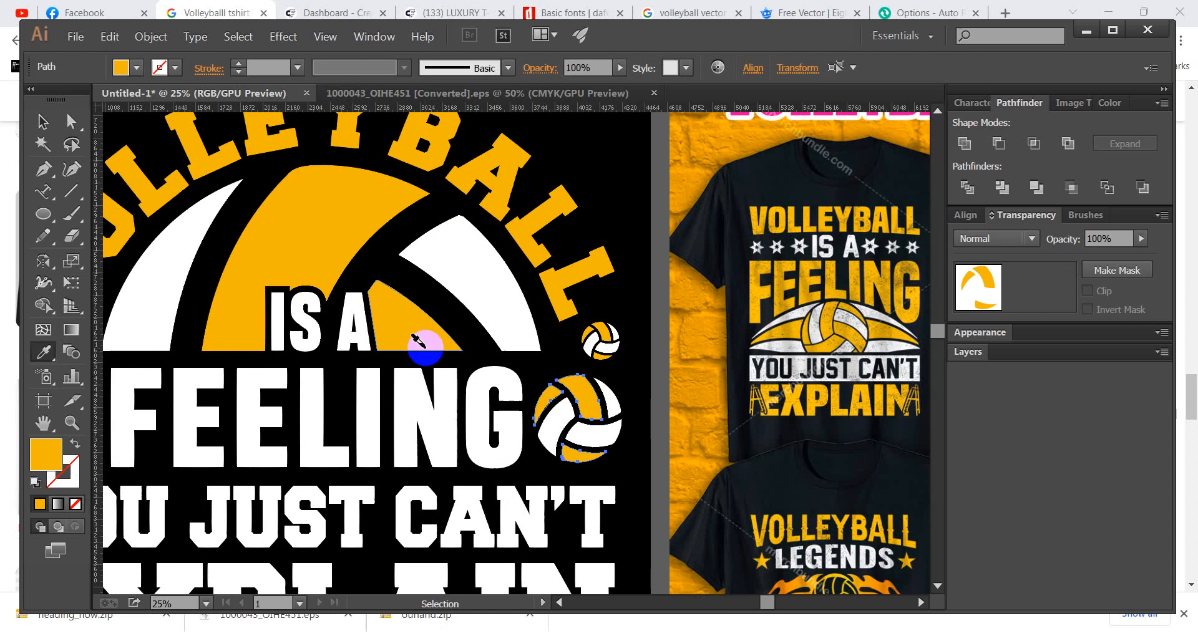
# Recolor the word FEELING with the half volleyball's yellow using the Eyedropper.
pyautogui.scroll(-1, 417, 342)
pyautogui.click(42, 121)
pyautogui.scroll(-2, 219, 347)
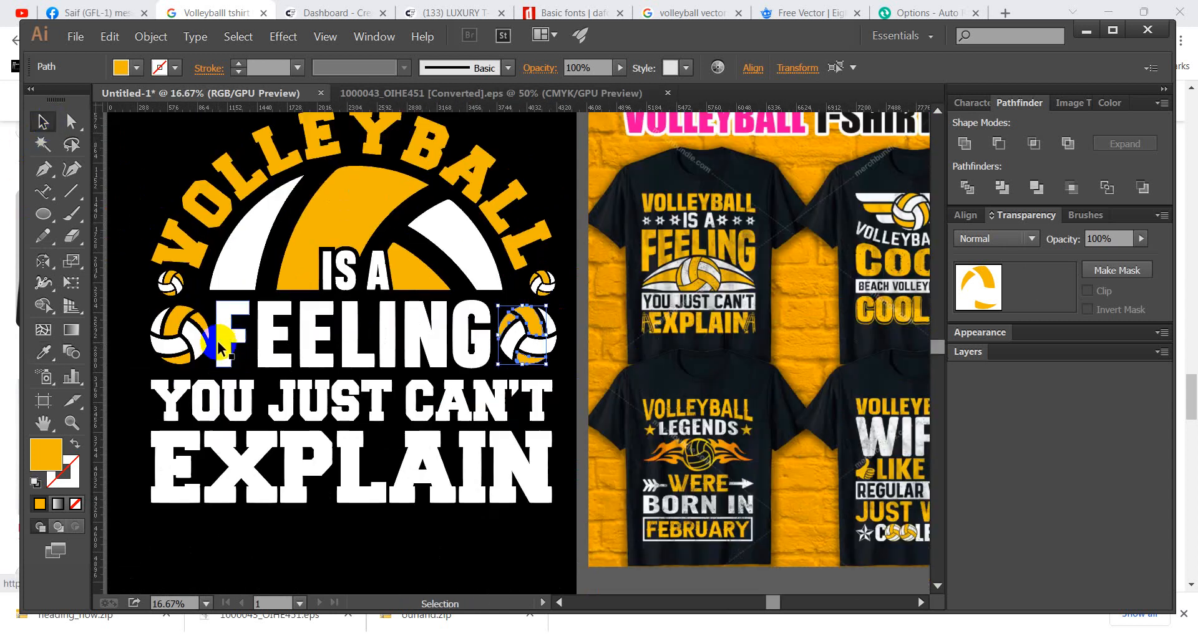
pyautogui.click(225, 349)
pyautogui.click(43, 353)
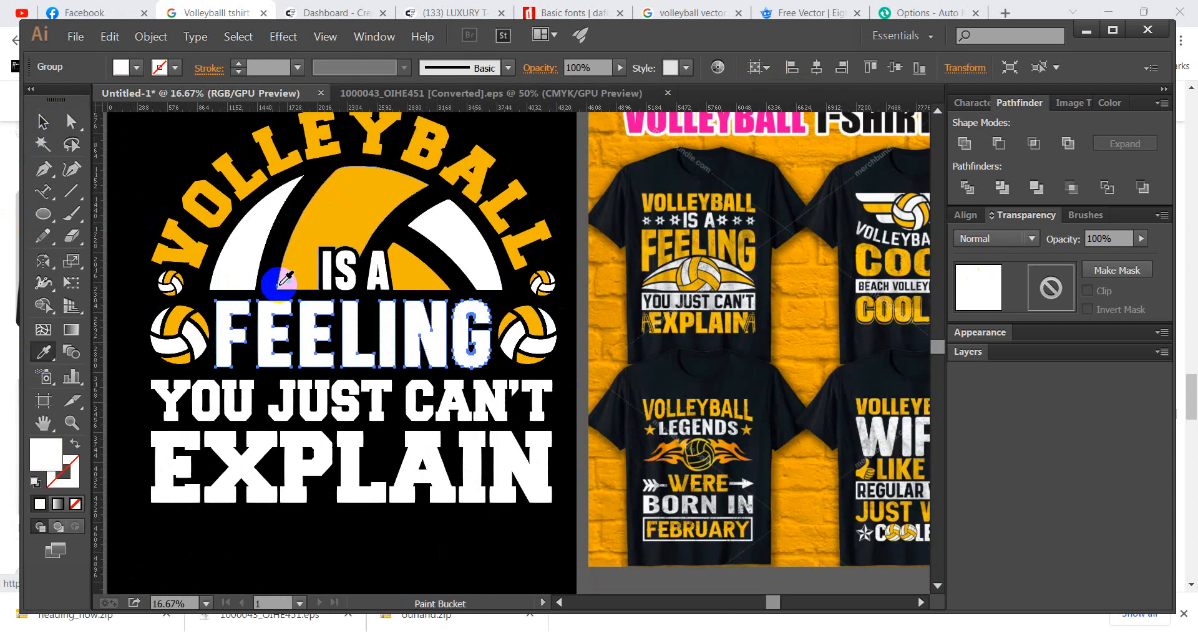
pyautogui.click(289, 256)
pyautogui.click(43, 121)
pyautogui.click(203, 147)
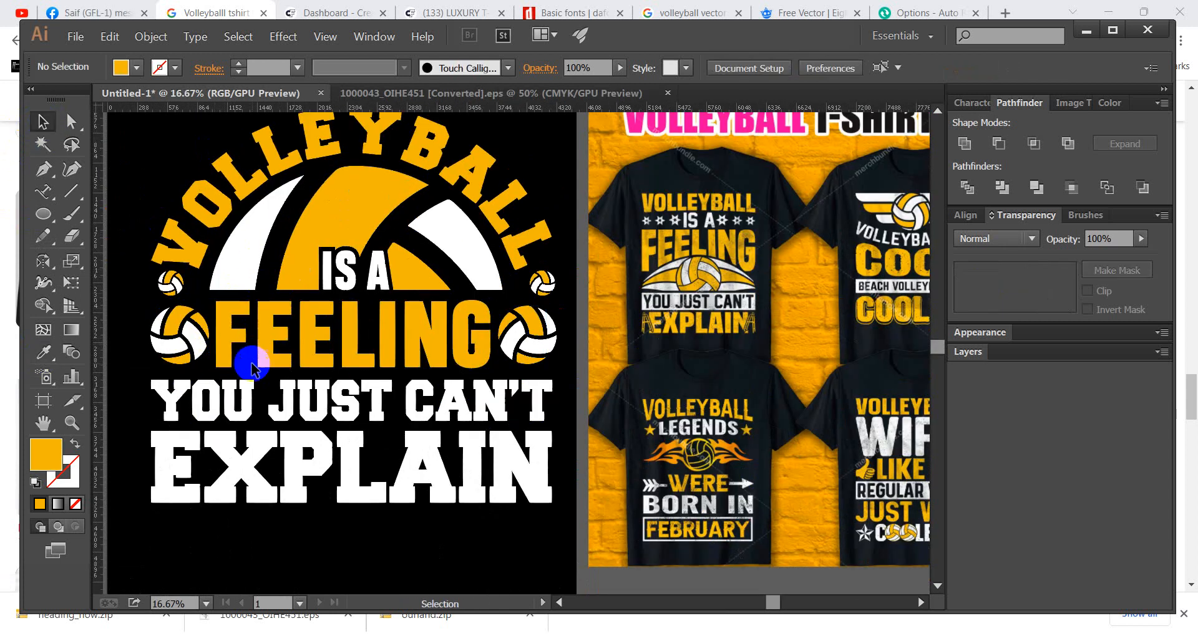
# Recolor the word EXPLAIN with the yellow of FEELING.
pyautogui.click(253, 393)
pyautogui.click(43, 353)
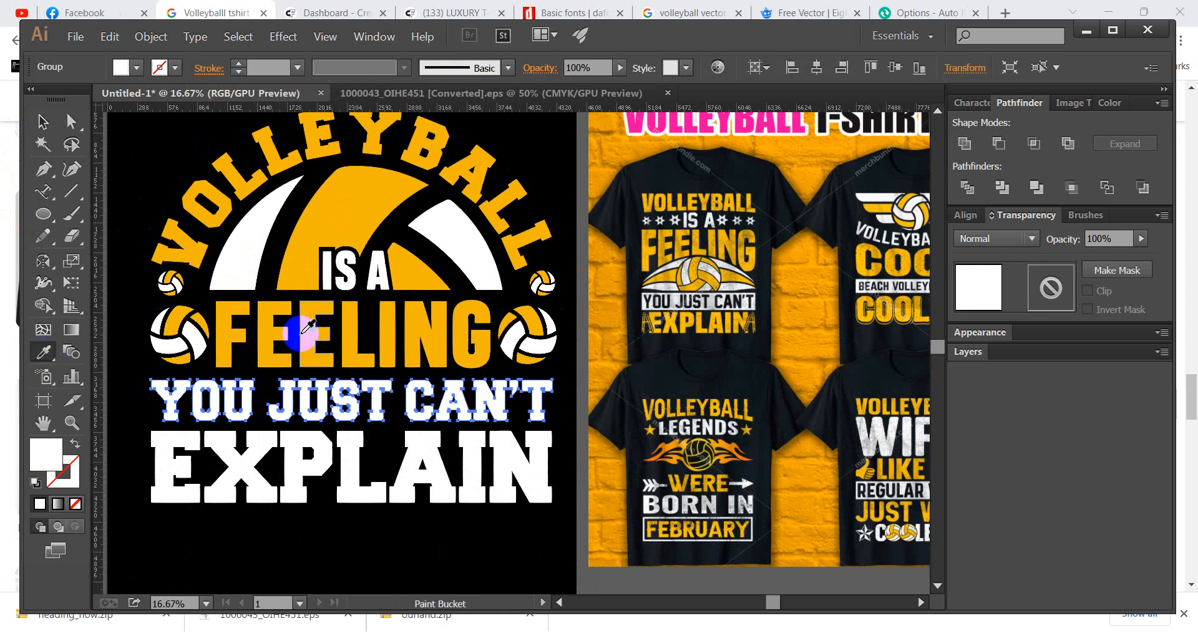
pyautogui.keyDown('ctrl'); pyautogui.click(302, 489); pyautogui.keyUp('ctrl')
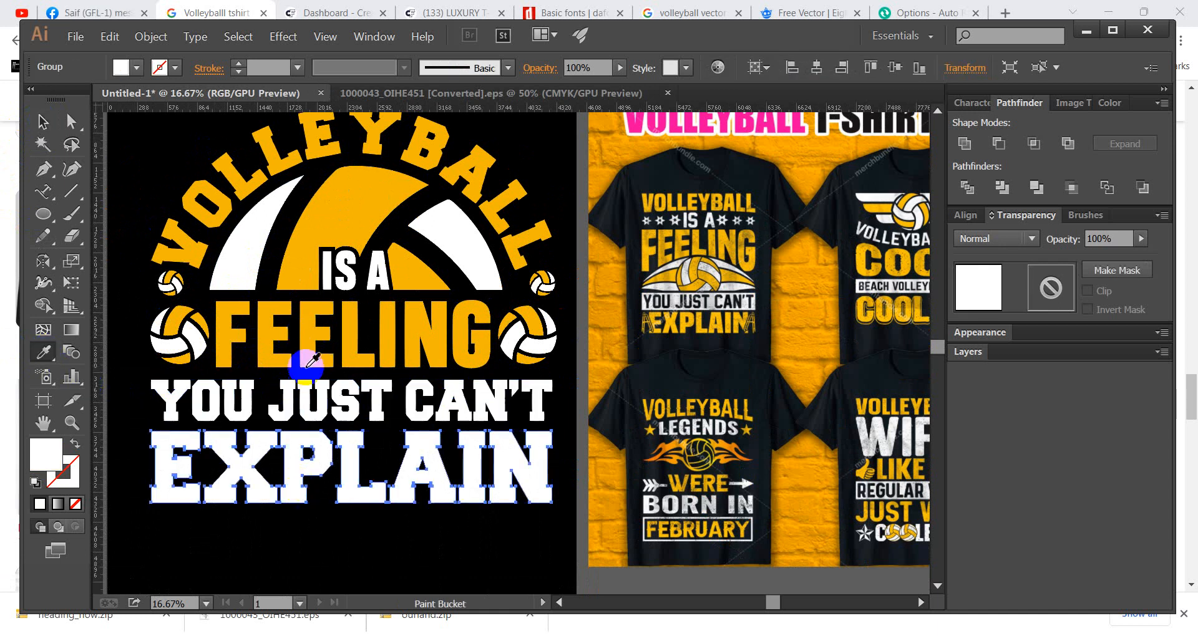
pyautogui.click(303, 353)
pyautogui.click(135, 139)
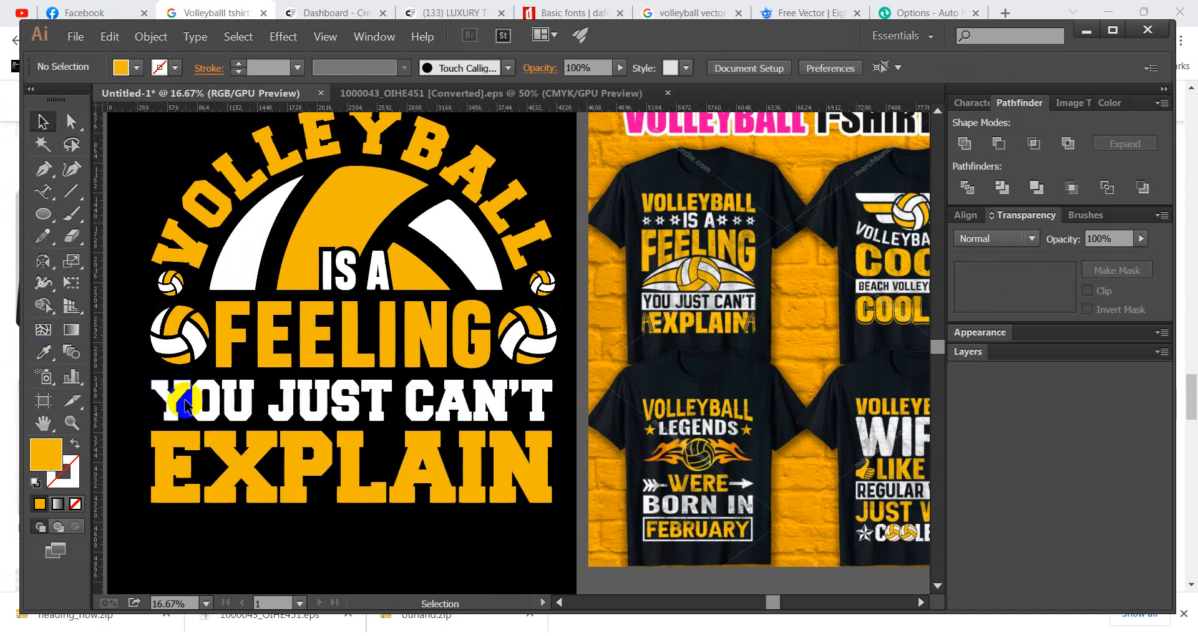
# Remove the T-shirt bundle reference image from beside the artboard.
pyautogui.scroll(-1, 187, 412)
pyautogui.scroll(1, 254, 490)
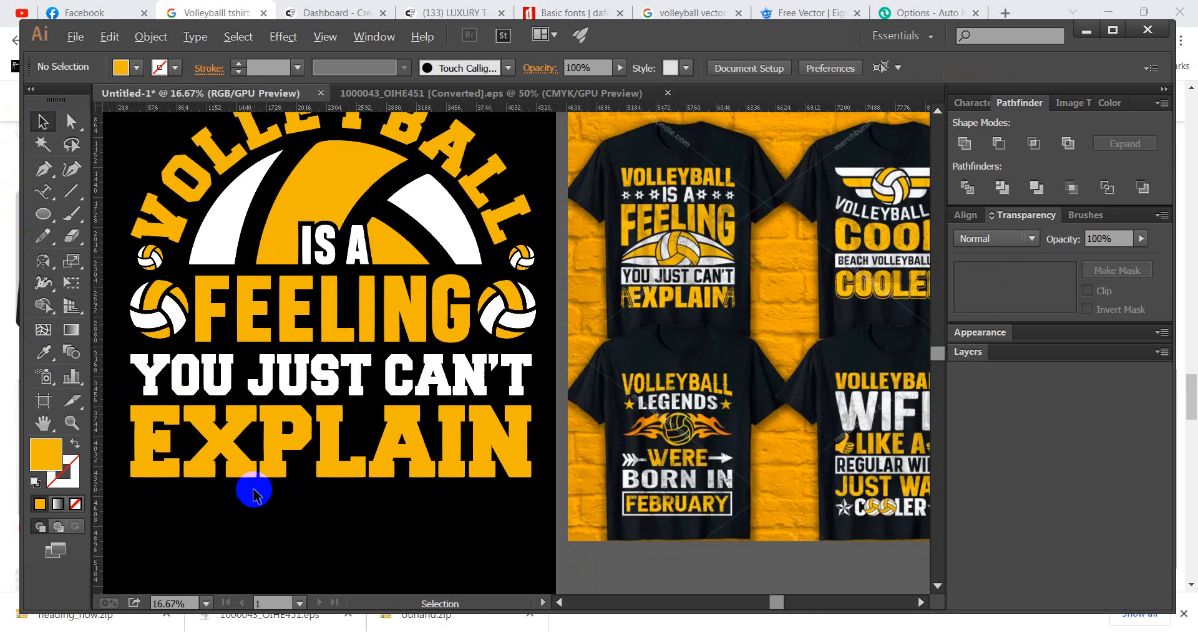
pyautogui.click(314, 468)
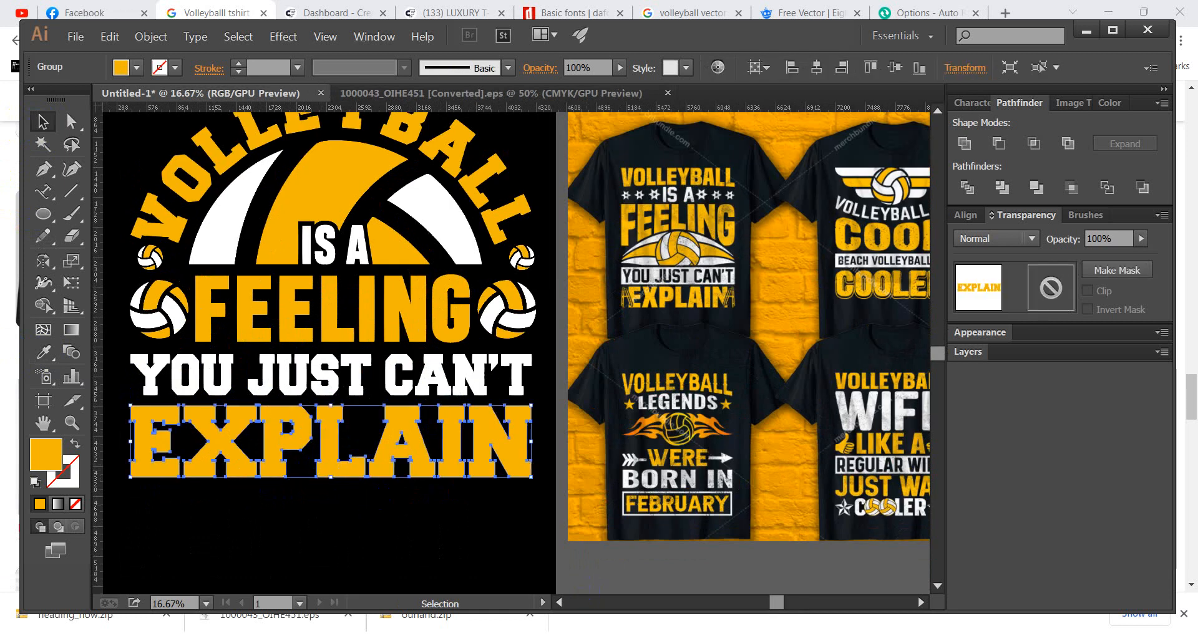
pyautogui.click(630, 463)
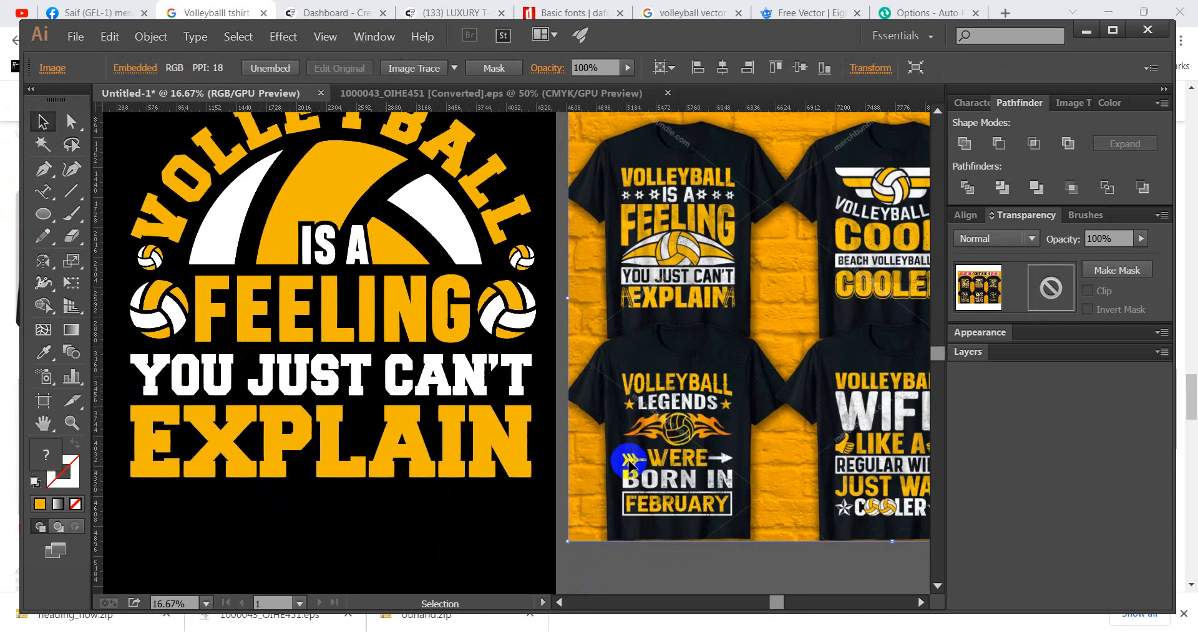
pyautogui.press('Delete')
# Cut the word EXPLAIN with the Knife along a freehand wavy line across the middle of its letters.
pyautogui.scroll(1, 106, 411)
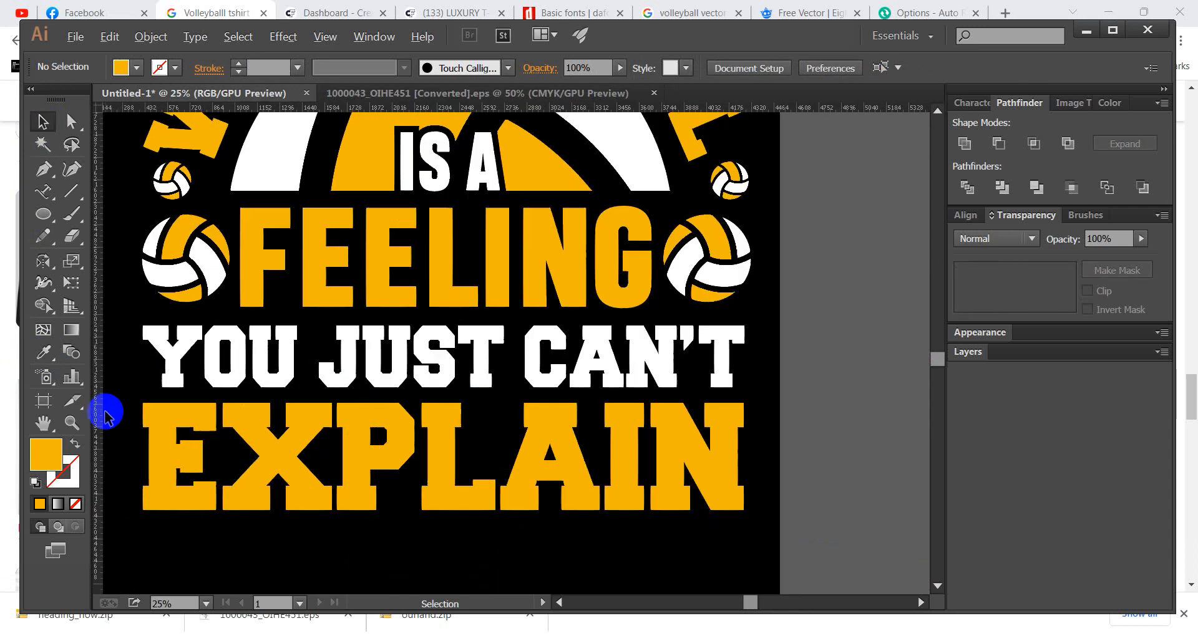
pyautogui.moveTo(277, 455); pyautogui.dragTo(392, 446)
pyautogui.click(94, 247)
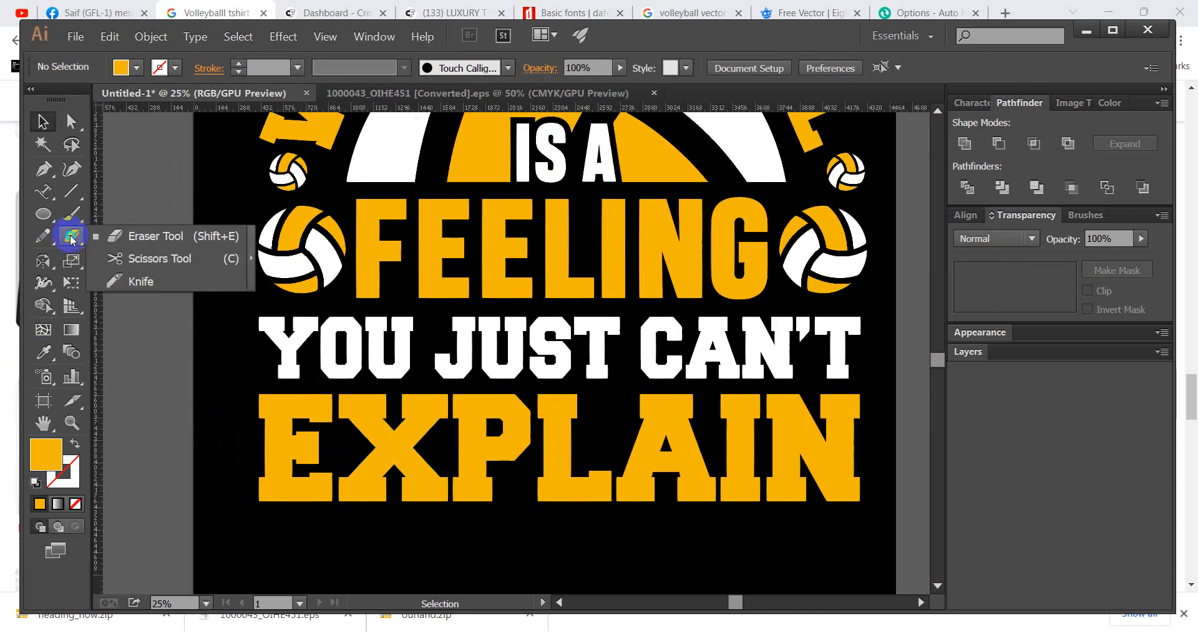
pyautogui.click(302, 409)
pyautogui.moveTo(85, 245)
pyautogui.mouseDown()
pyautogui.moveTo(115, 280)
pyautogui.moveTo(142, 284)
pyautogui.mouseUp()
pyautogui.moveTo(319, 459); pyautogui.dragTo(254, 460)
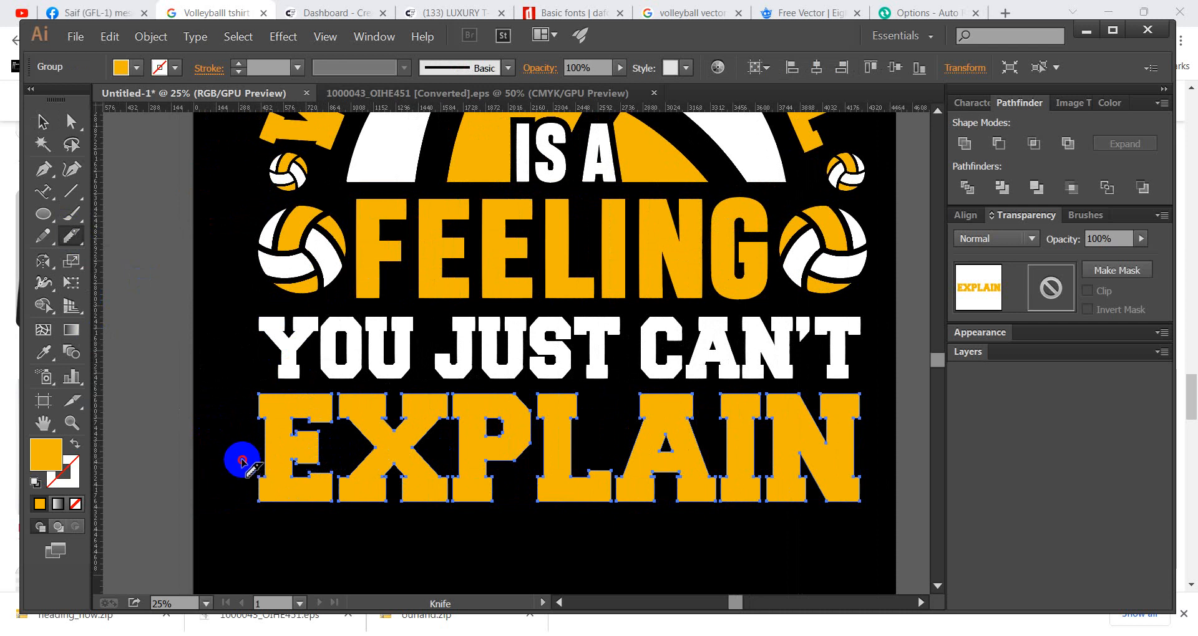
pyautogui.moveTo(242, 461)
pyautogui.mouseDown()
pyautogui.moveTo(299, 448)
pyautogui.moveTo(371, 461)
pyautogui.moveTo(436, 448)
pyautogui.moveTo(577, 459)
pyautogui.moveTo(722, 442)
pyautogui.moveTo(871, 445)
pyautogui.mouseUp()
# Isolate the EXPLAIN group and recolor the upper pieces of its cut letters with the white of YOU JUST CAN'T.
pyautogui.click(42, 121)
pyautogui.click(450, 444)
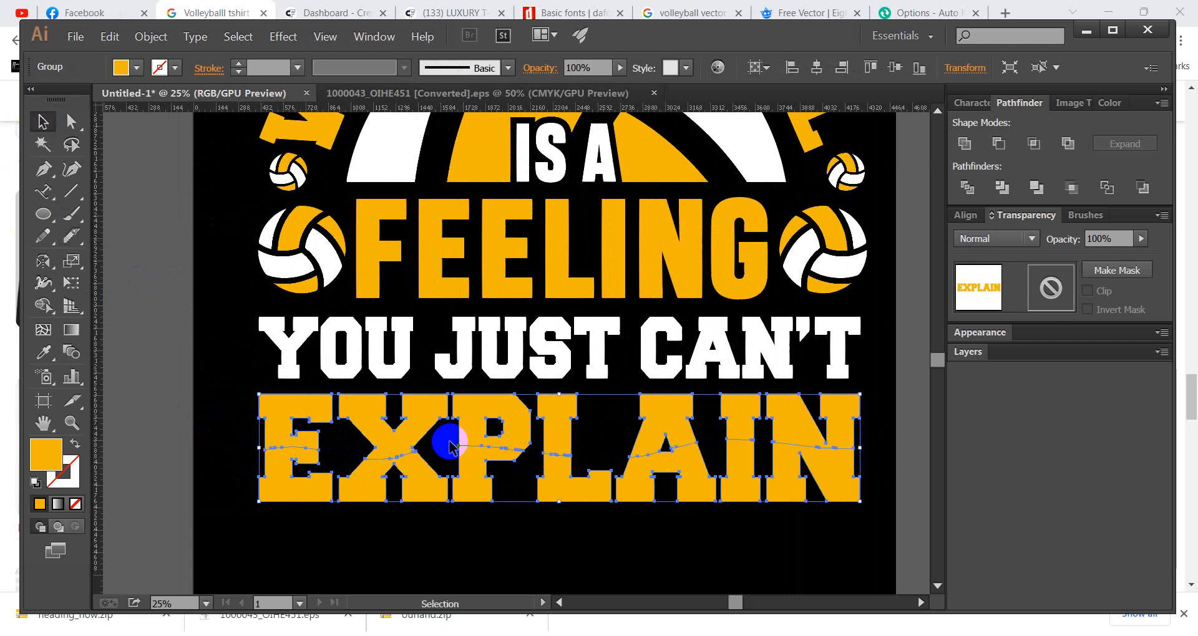
pyautogui.rightClick(290, 485)
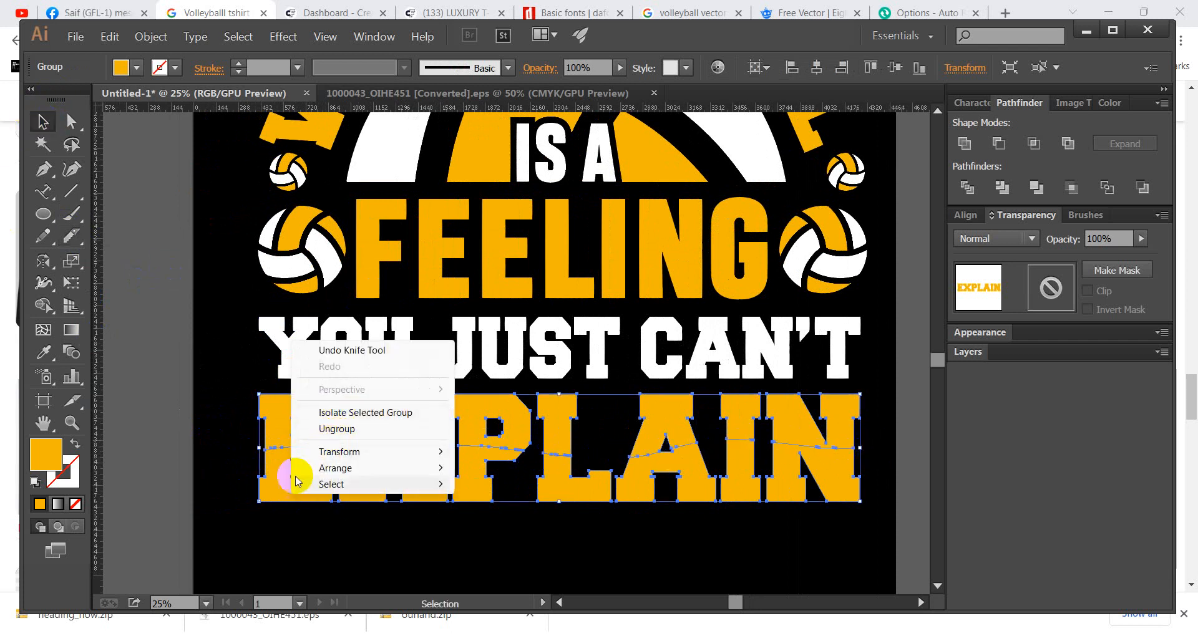
pyautogui.doubleClick(281, 480)
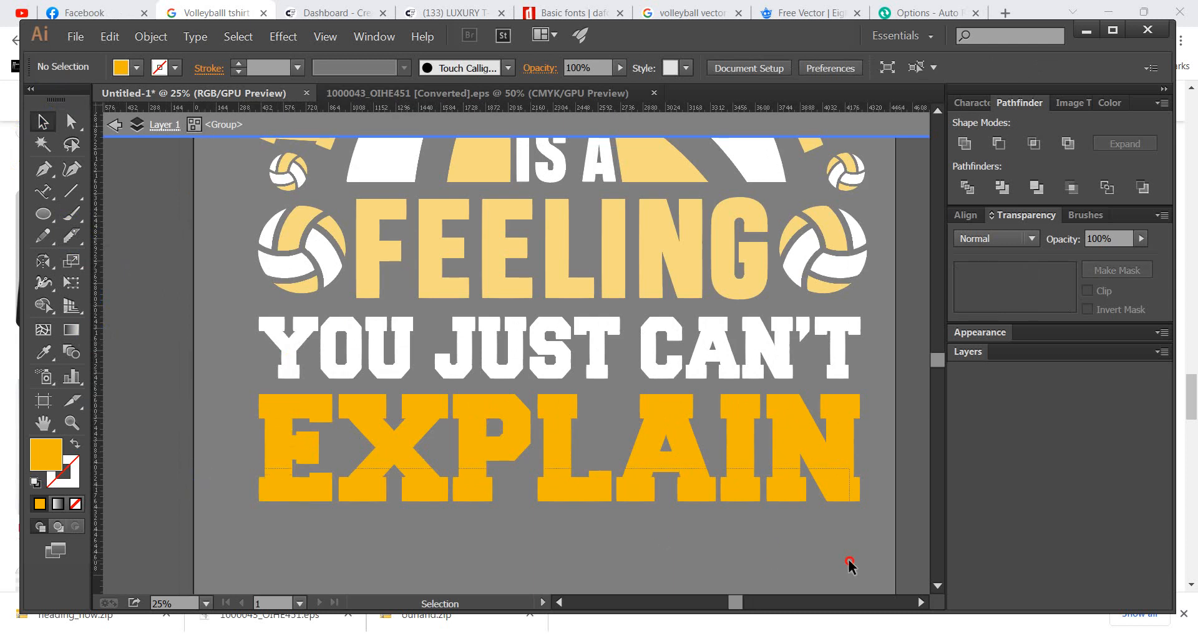
pyautogui.moveTo(849, 561); pyautogui.dragTo(848, 561)
pyautogui.click(43, 352)
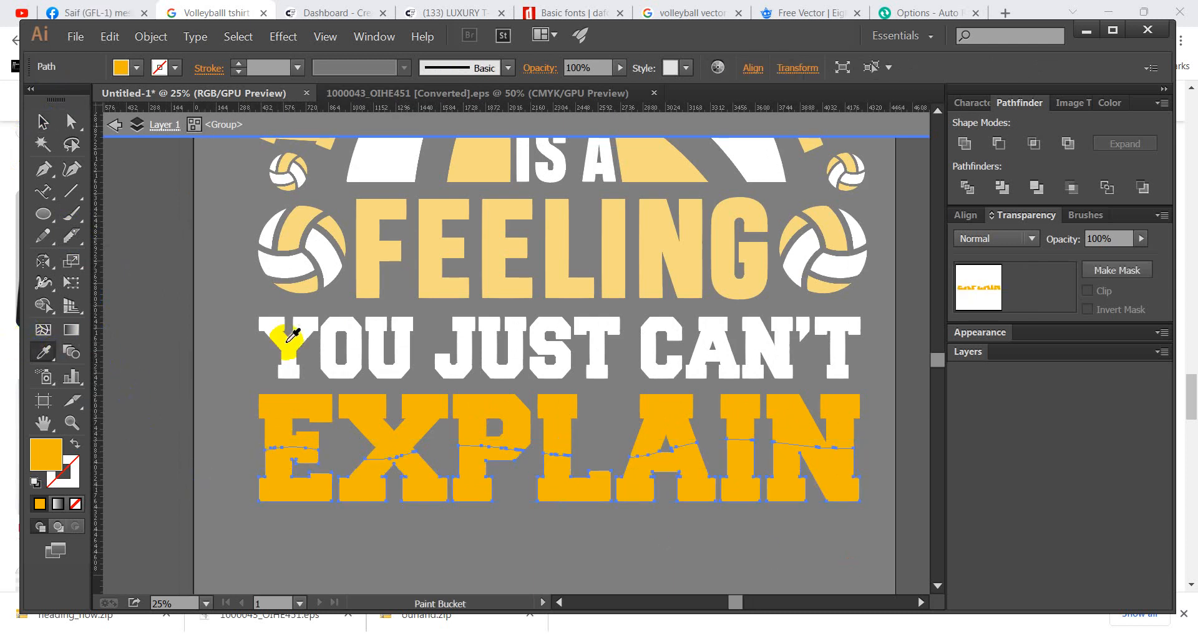
pyautogui.moveTo(223, 401); pyautogui.dragTo(885, 430)
pyautogui.click(765, 356)
pyautogui.click(764, 354)
# Leave the EXPLAIN group and cut the word FEELING with the Knife along a wavy line across its middle.
pyautogui.scroll(4, 656, 412)
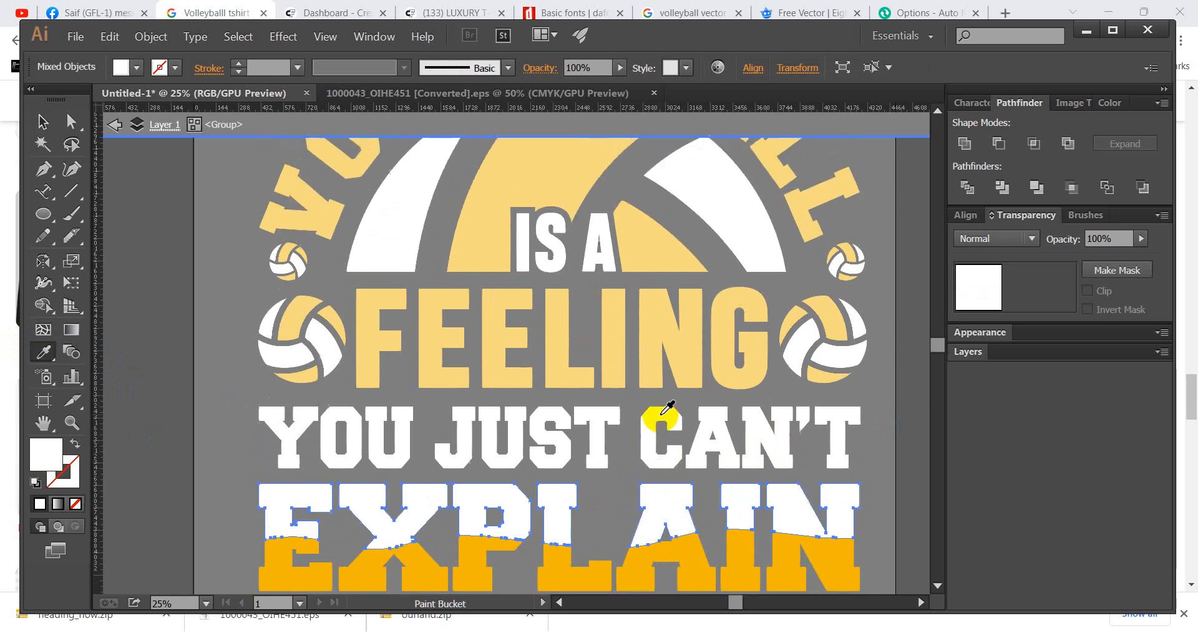
pyautogui.hotkey('ctrl', 'v')
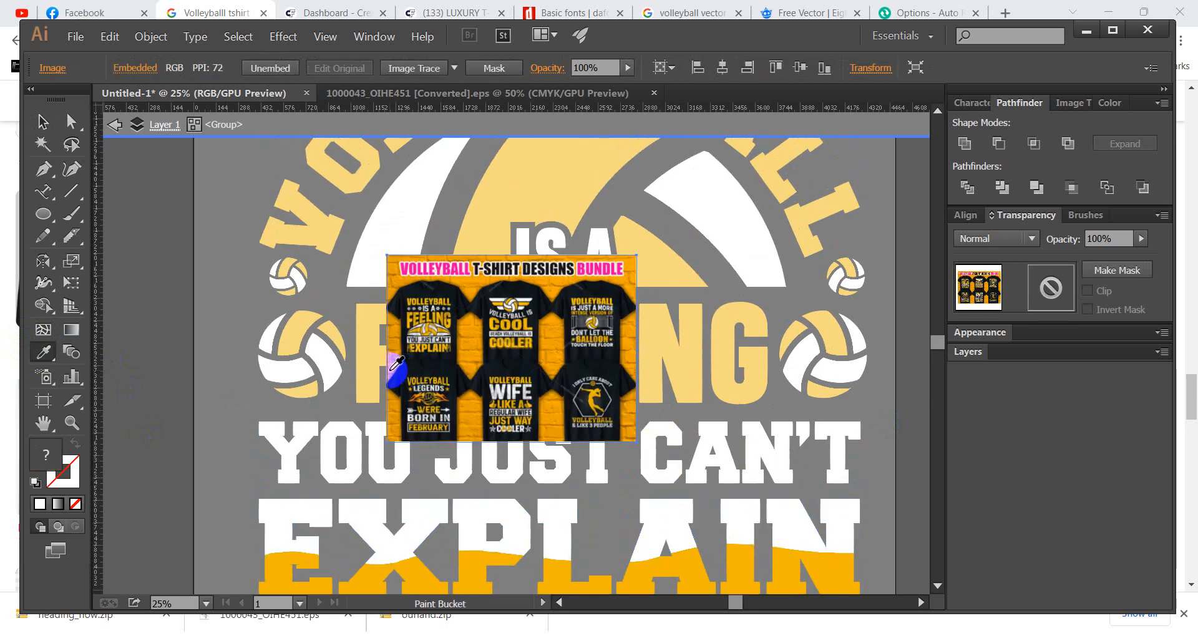
pyautogui.hotkey('ctrl', 'z')
pyautogui.press('v')
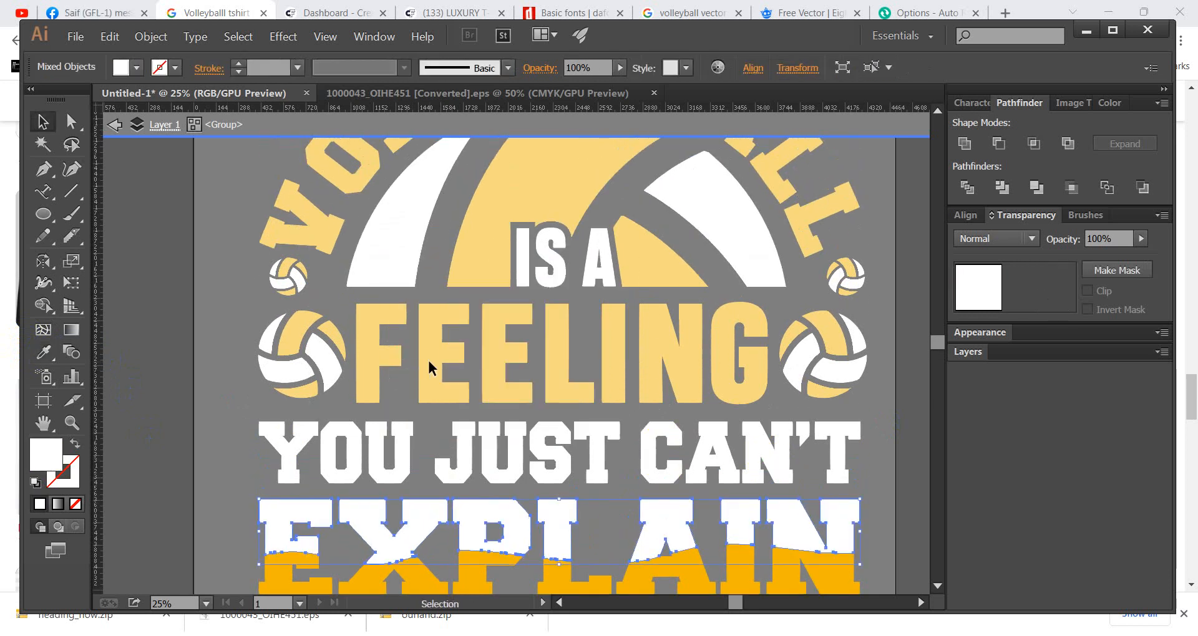
pyautogui.doubleClick(428, 358)
pyautogui.click(73, 236)
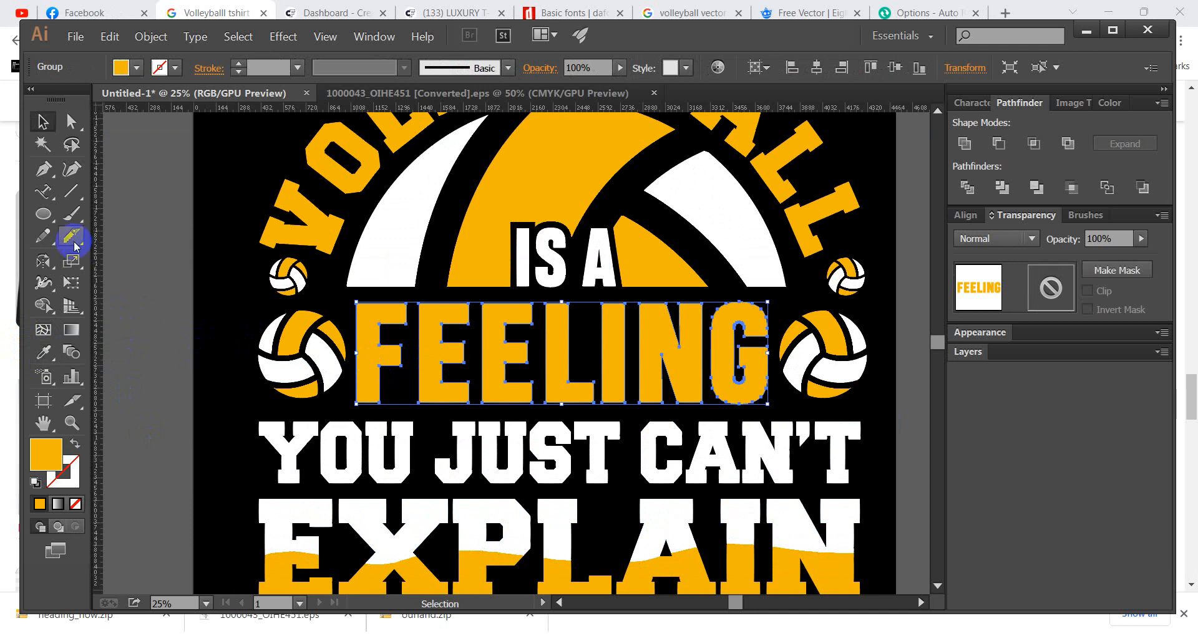
pyautogui.moveTo(340, 362)
pyautogui.mouseDown()
pyautogui.moveTo(621, 348)
pyautogui.moveTo(766, 362)
pyautogui.moveTo(793, 350)
pyautogui.mouseUp()
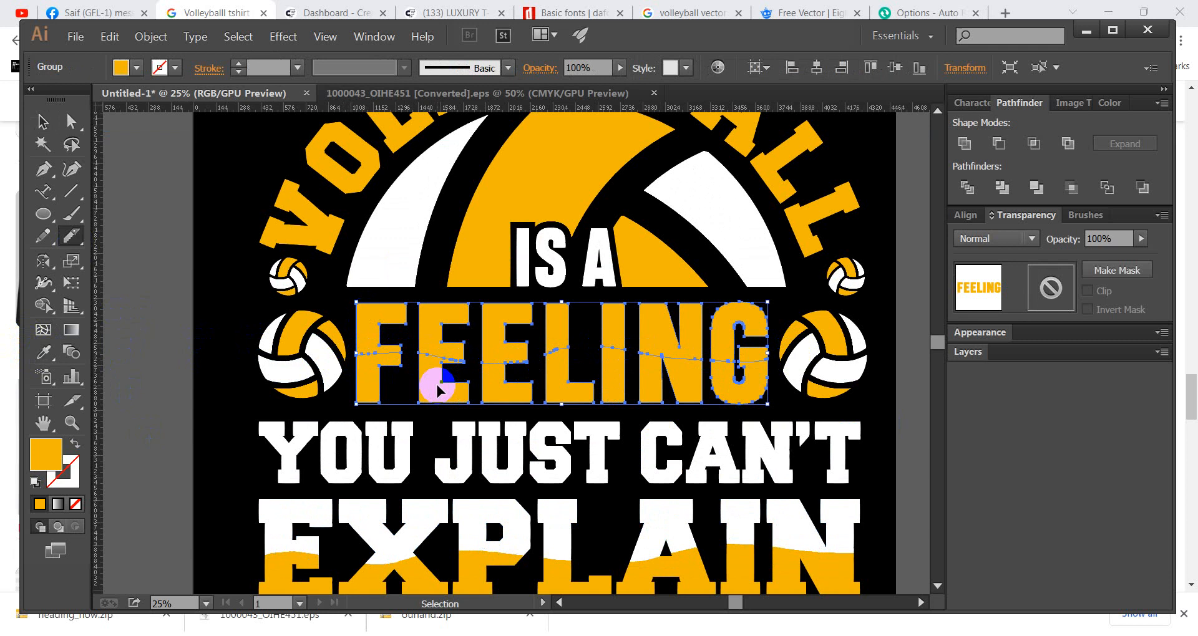
pyautogui.hotkey('ctrl', 'v')
pyautogui.hotkey('ctrl', 'z')
pyautogui.hotkey('ctrl', 'z')
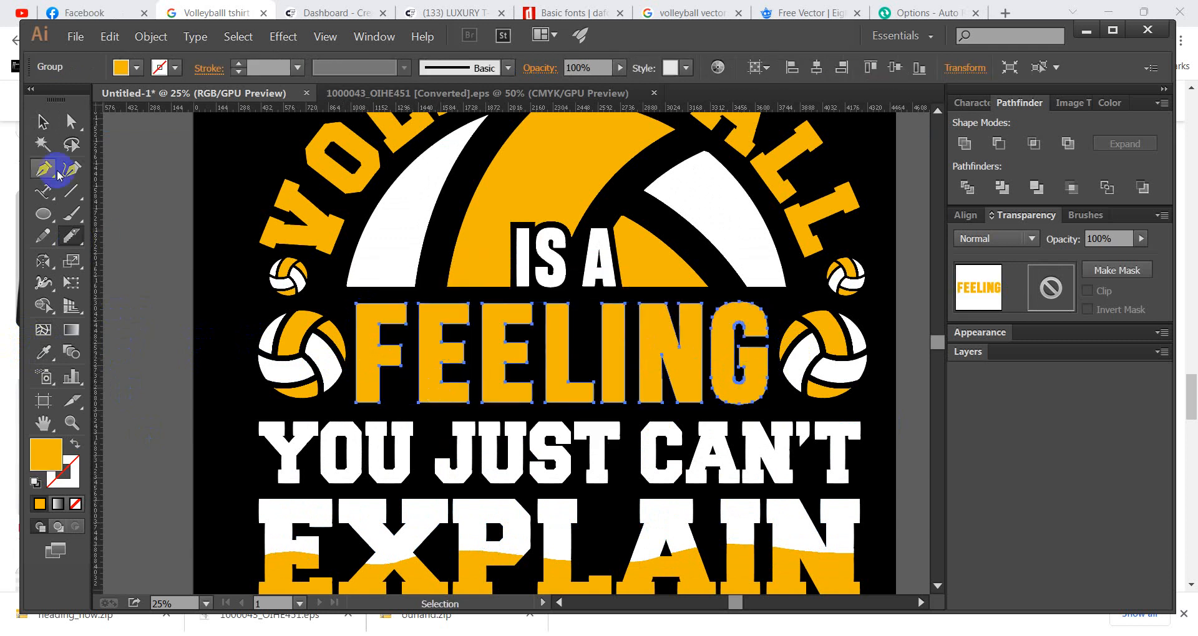
# Isolate the FEELING group, recolor the lower pieces of its cut letters with the white of YOU JUST CAN'T, and leave the group.
pyautogui.click(43, 123)
pyautogui.doubleClick(441, 399)
pyautogui.click(440, 402)
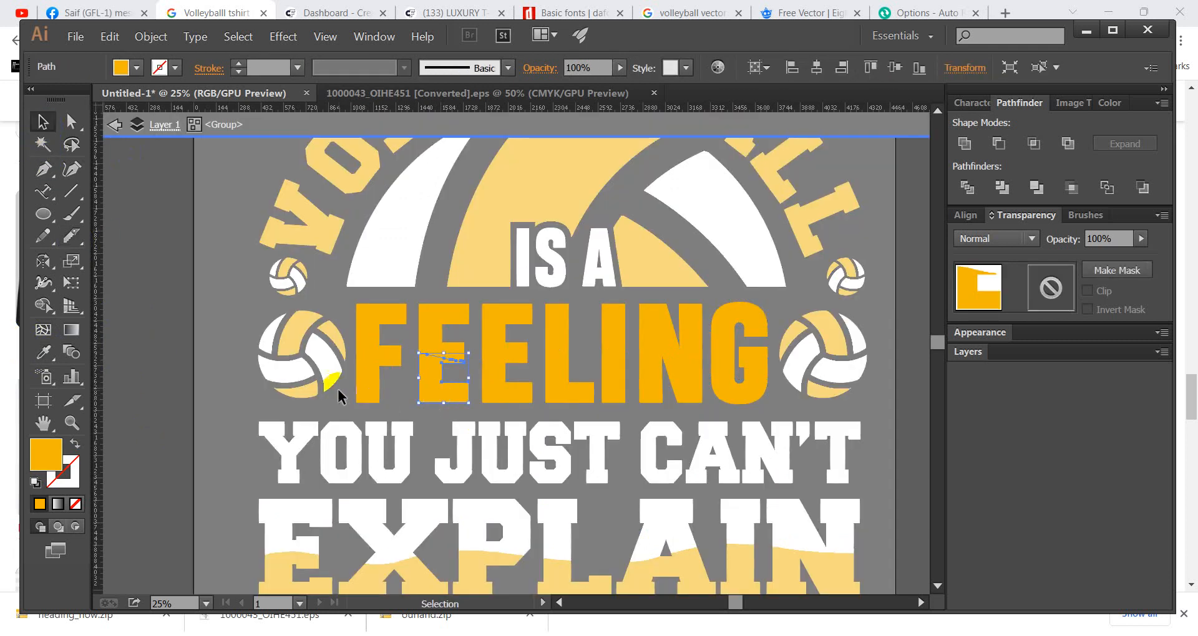
pyautogui.press('i')
pyautogui.click(724, 373)
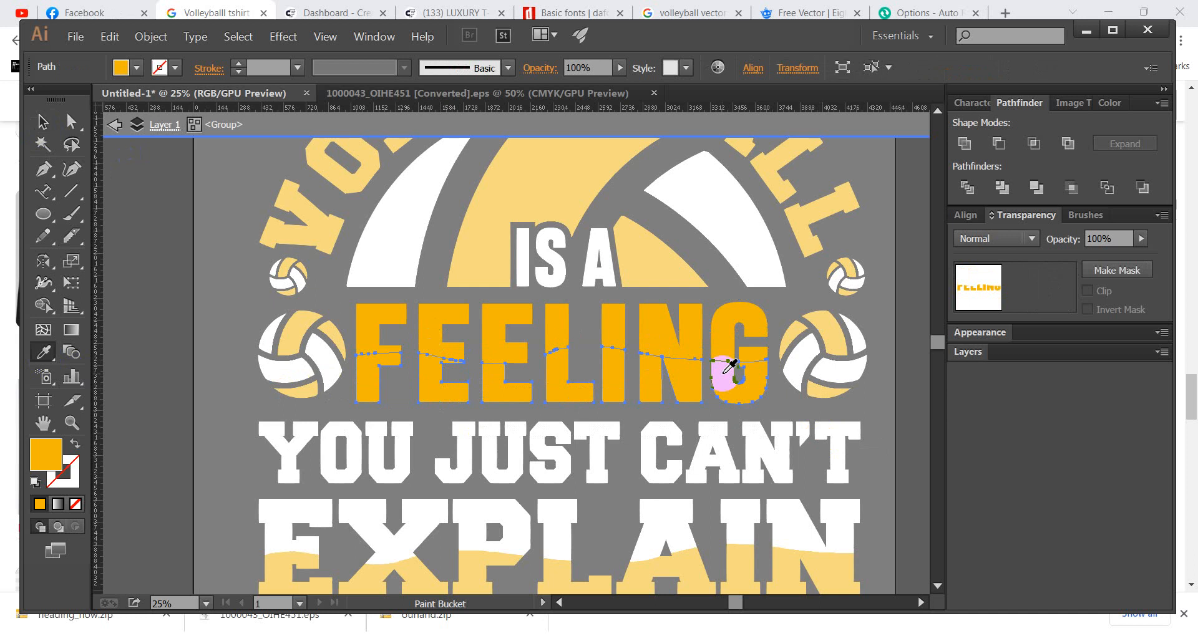
pyautogui.click(460, 433)
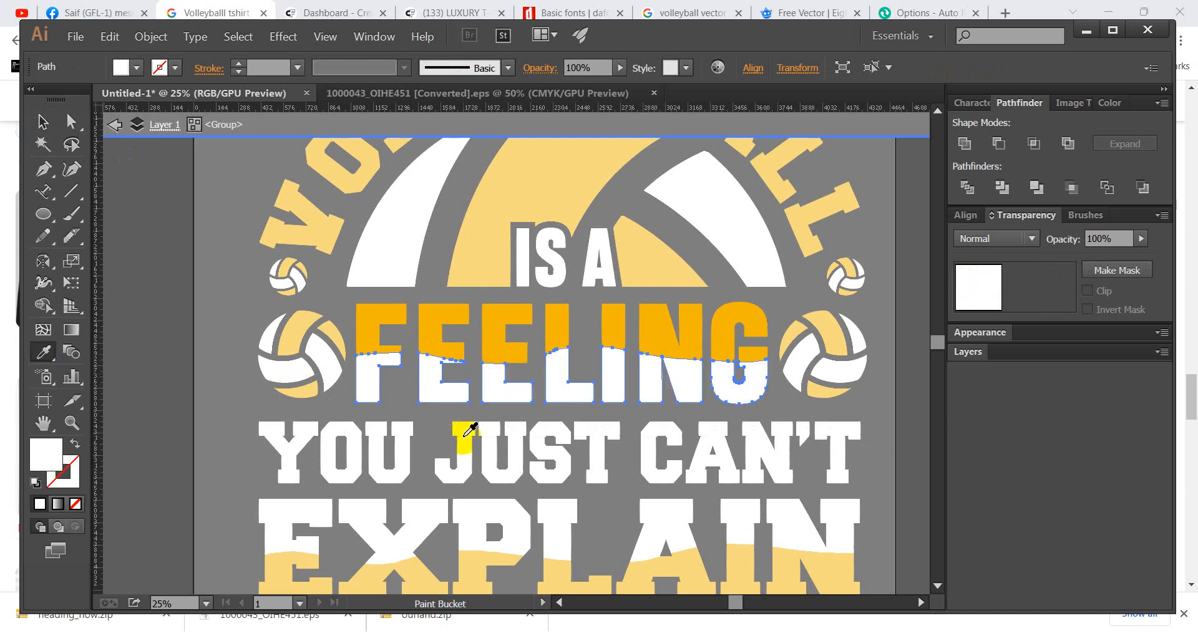
pyautogui.click(43, 120)
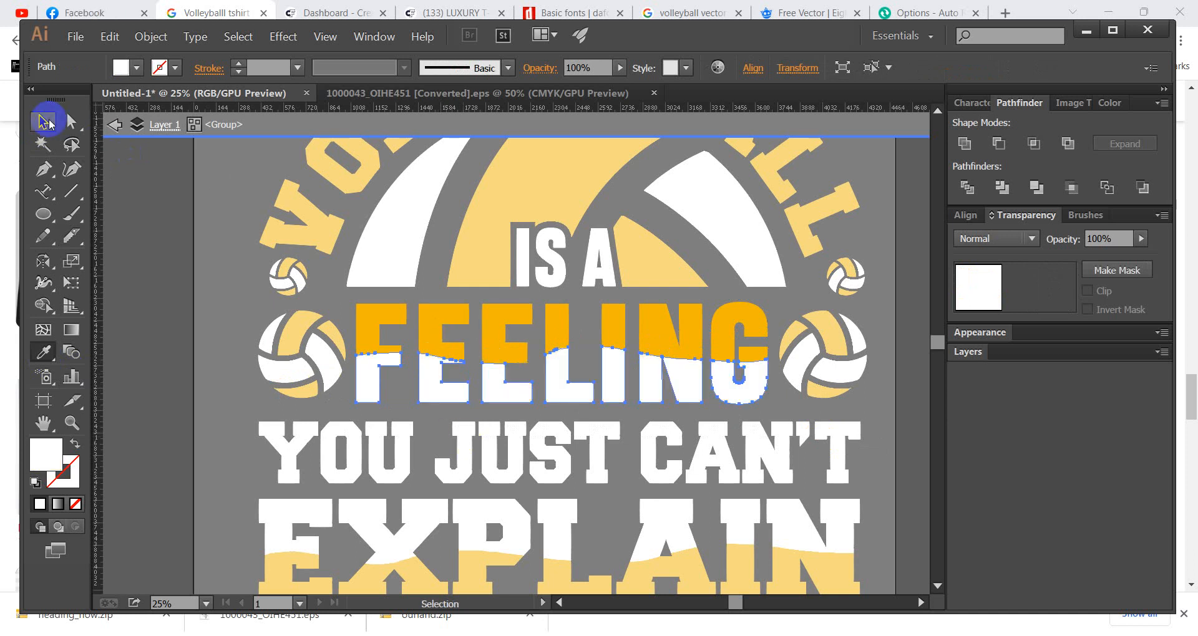
pyautogui.click(164, 197)
pyautogui.doubleClick(174, 247)
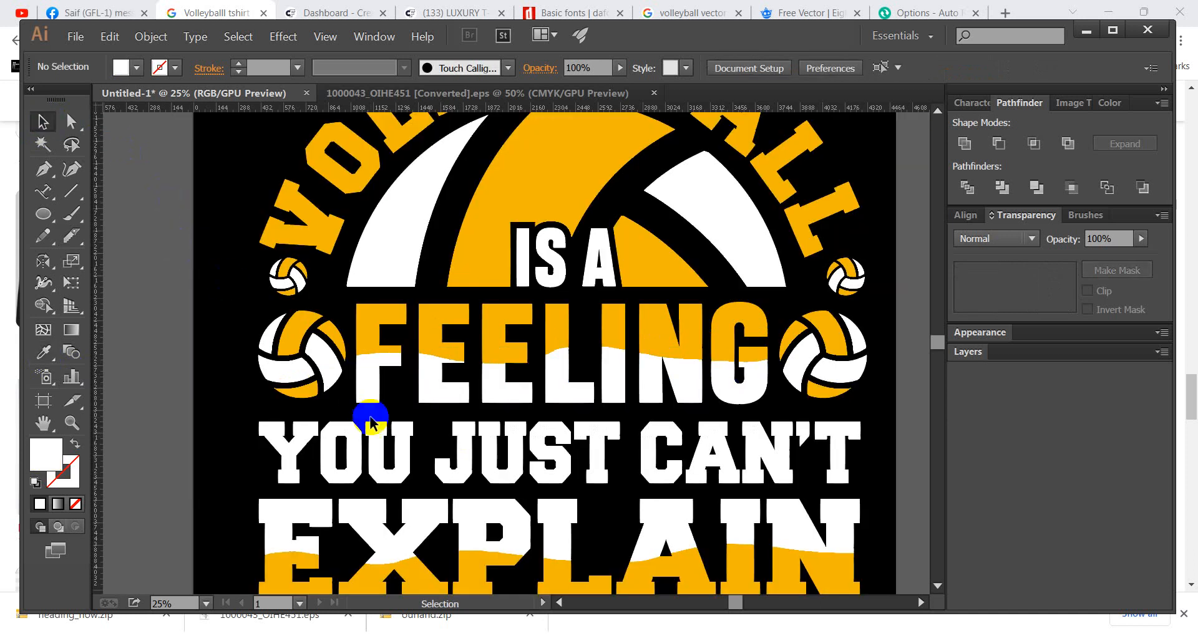
# Recolor the line YOU JUST CAN'T with the yellow of FEELING's upper half.
pyautogui.scroll(-2, 370, 422)
pyautogui.scroll(-1, 406, 430)
pyautogui.click(406, 412)
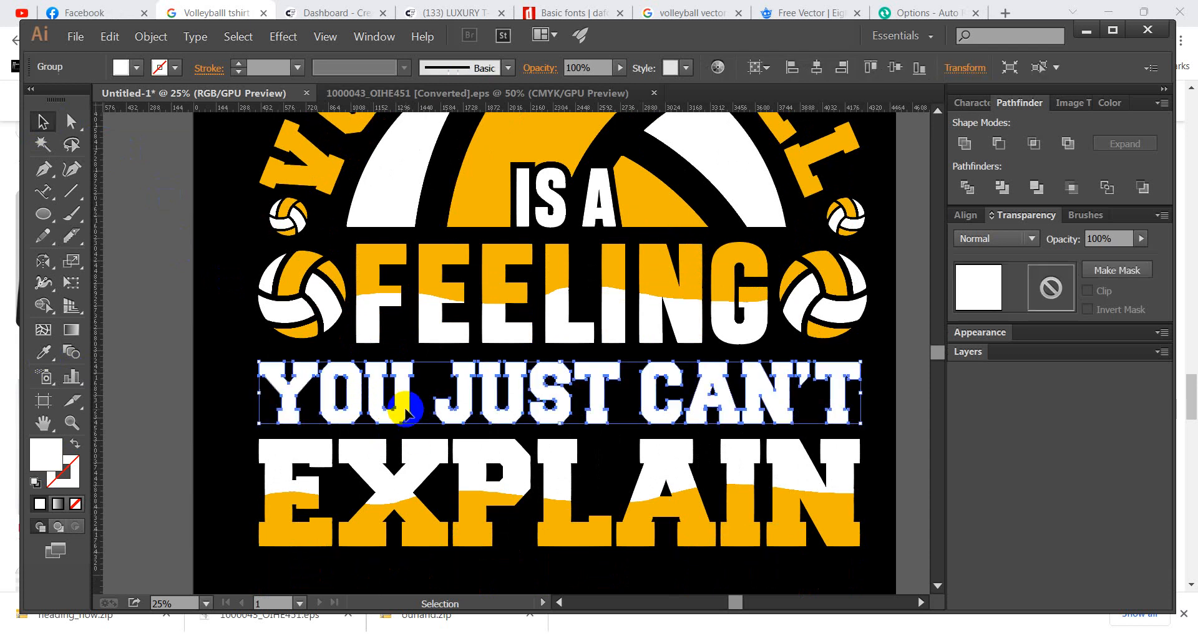
pyautogui.click(43, 351)
pyautogui.click(375, 267)
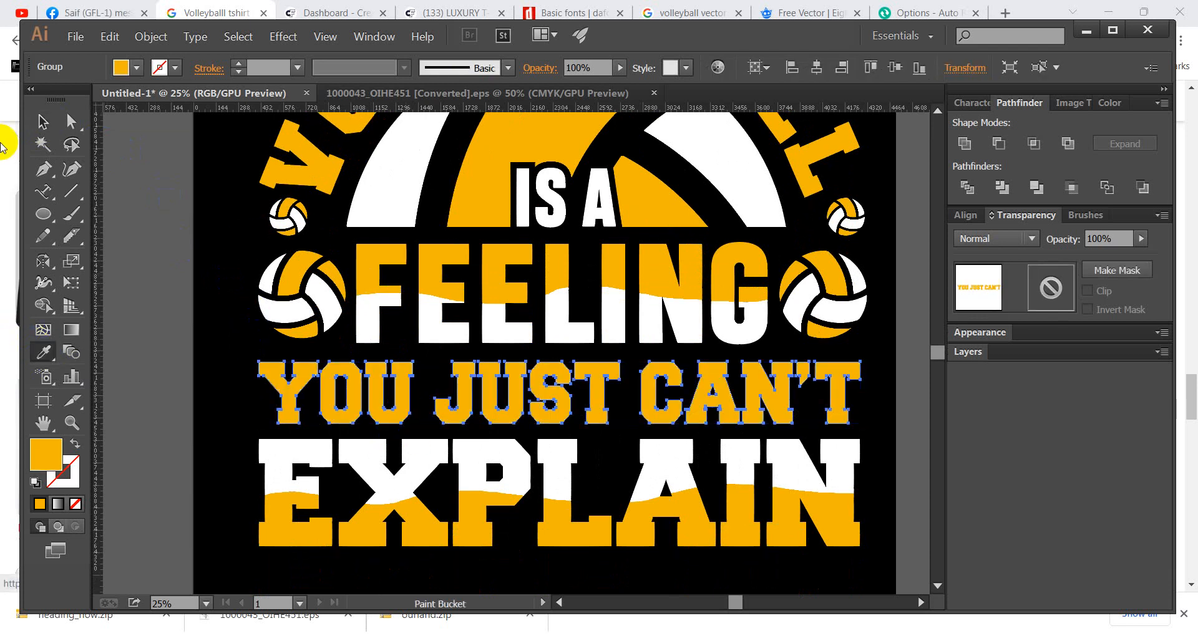
pyautogui.click(41, 120)
pyautogui.click(133, 166)
pyautogui.scroll(-1, 306, 318)
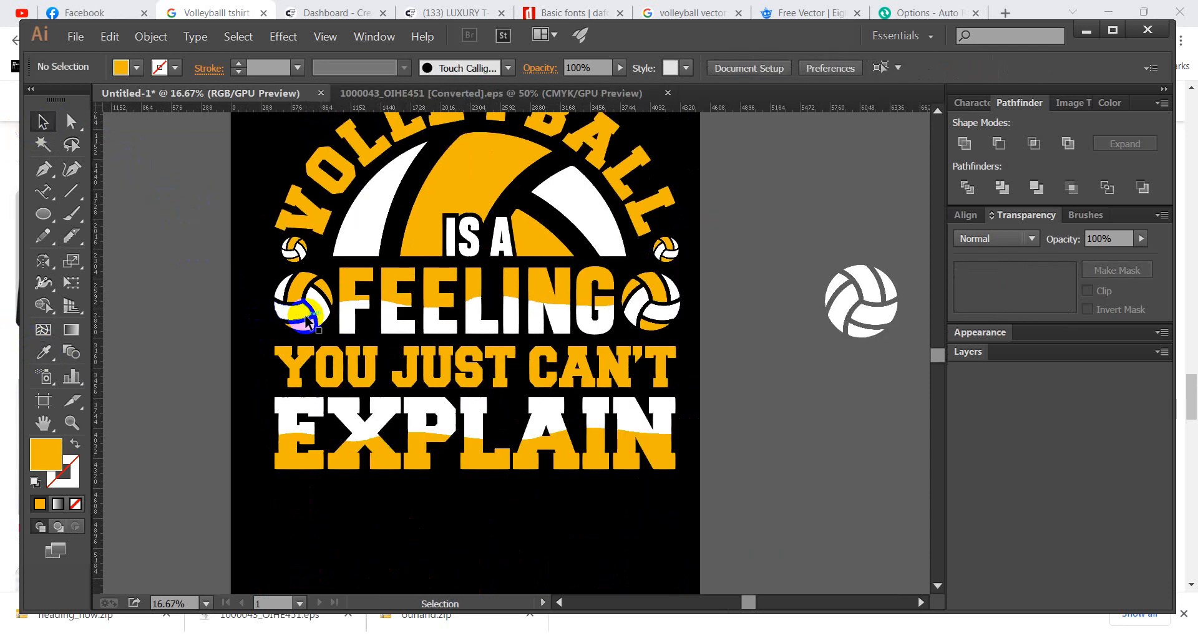
# Scale the whole slogan design down and place it in the upper part of the black artboard, centered horizontally.
pyautogui.scroll(-1, 306, 320)
pyautogui.scroll(1, 638, 454)
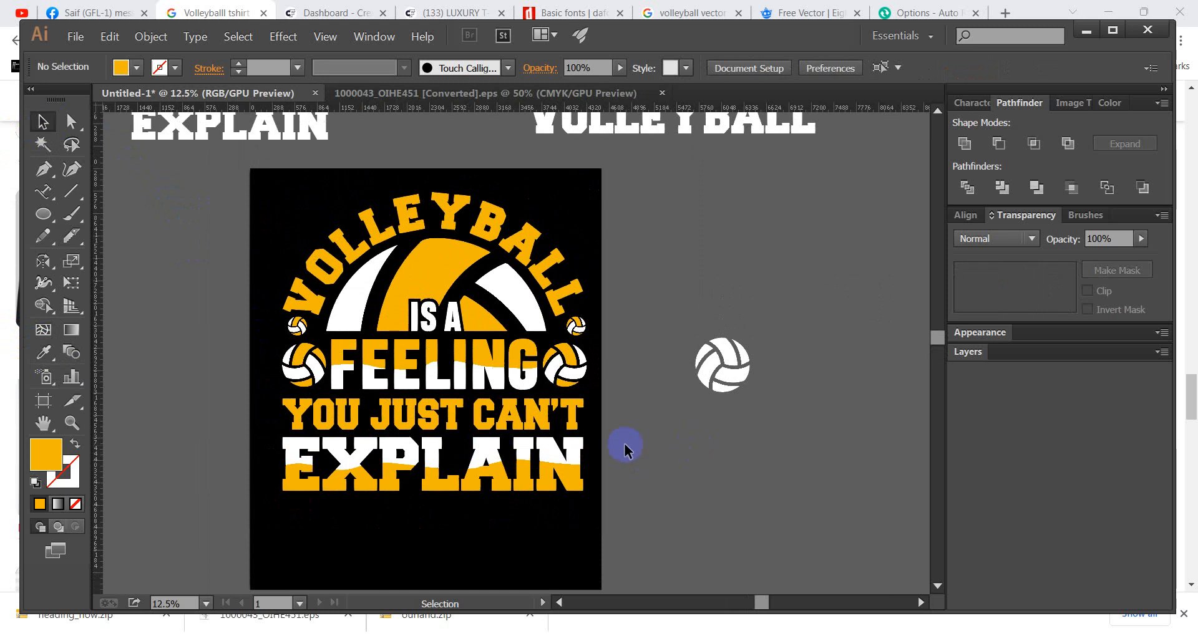
pyautogui.moveTo(602, 426); pyautogui.dragTo(347, 500)
pyautogui.click(658, 495)
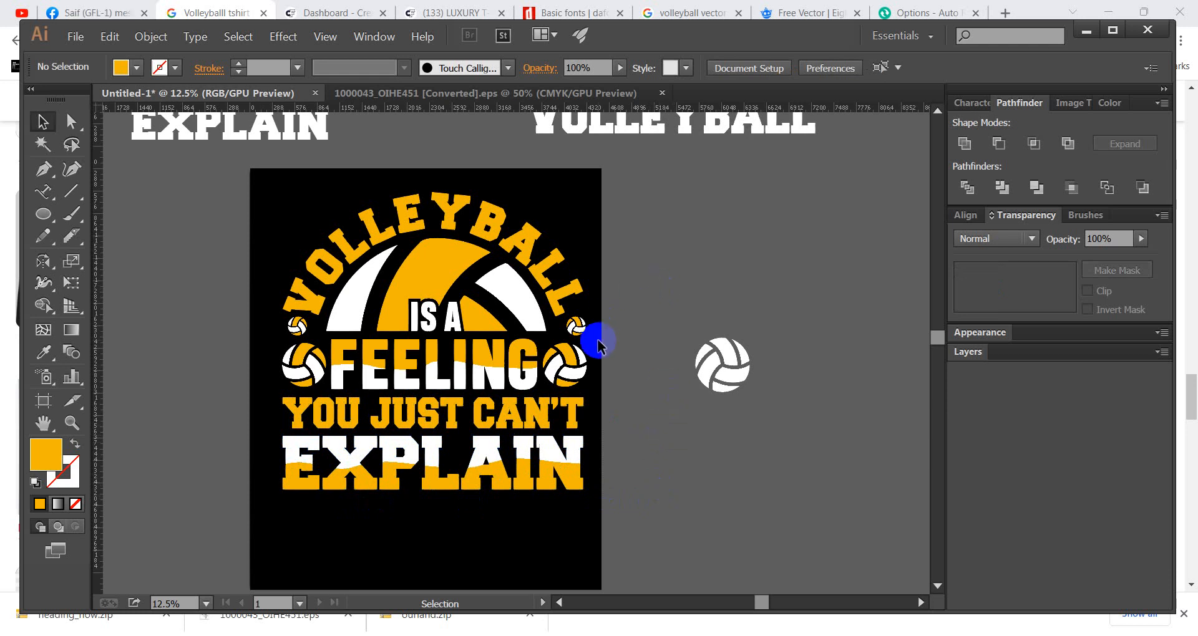
pyautogui.scroll(-2, 705, 362)
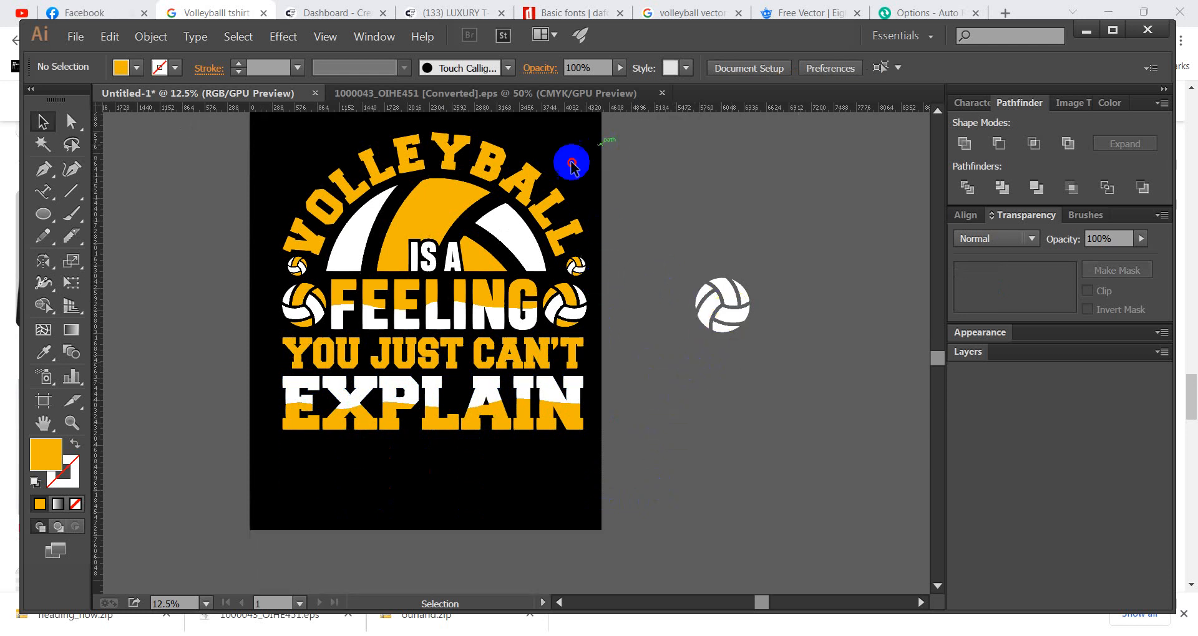
pyautogui.moveTo(571, 166); pyautogui.dragTo(172, 459)
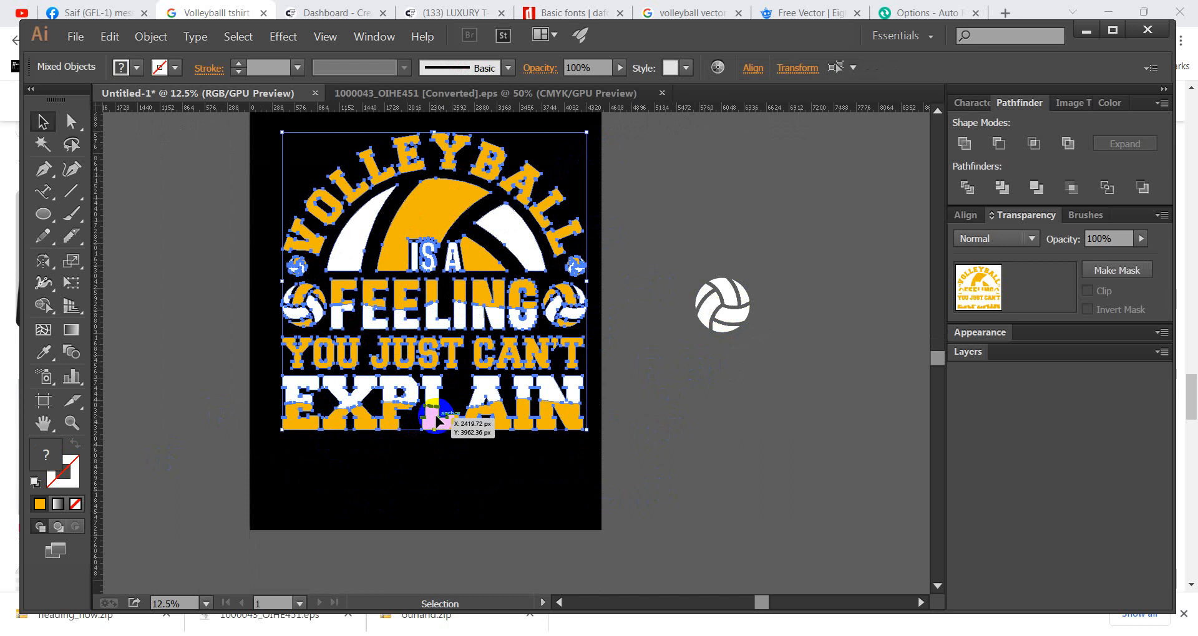
pyautogui.scroll(2, 456, 399)
pyautogui.click(727, 394)
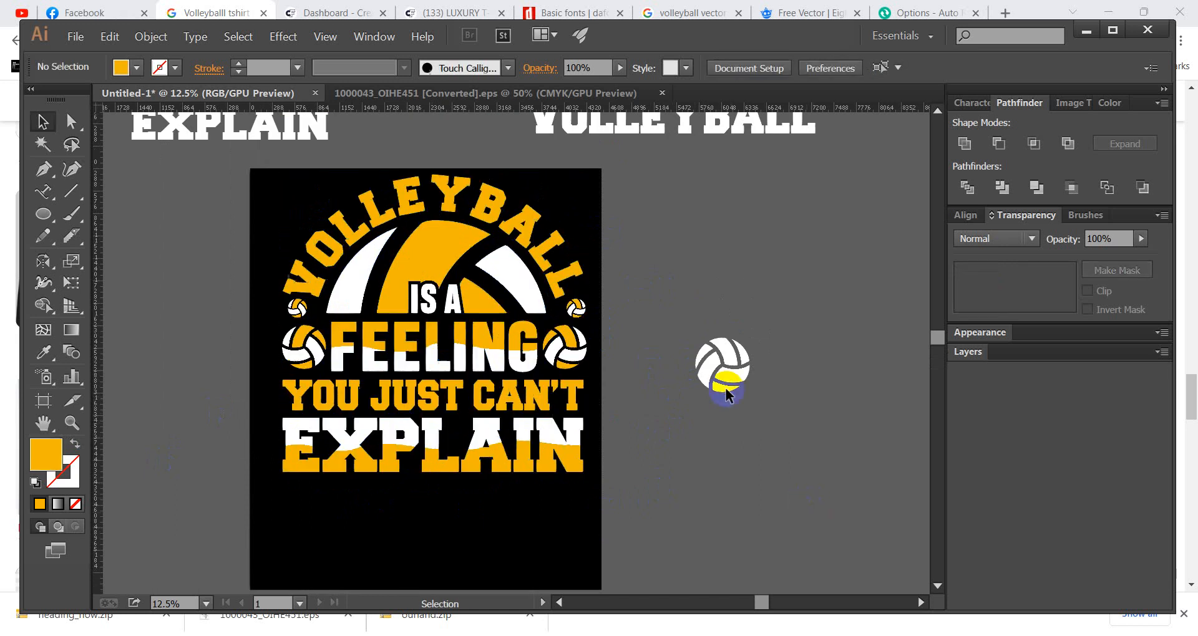
pyautogui.moveTo(610, 212); pyautogui.dragTo(241, 475)
pyautogui.moveTo(435, 472); pyautogui.dragTo(436, 419)
# Copy the spare white volleyball over the lower text lines, enlarged to the width of EXPLAIN and aligned with its edges.
pyautogui.click(730, 374)
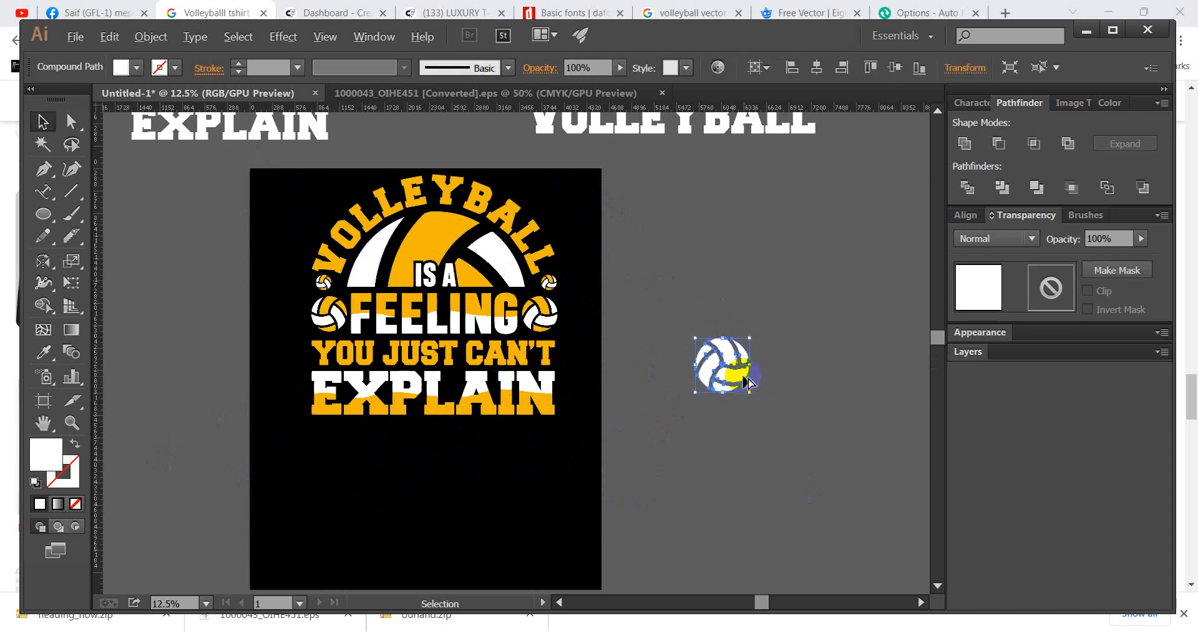
pyautogui.moveTo(747, 382); pyautogui.dragTo(535, 554)
pyautogui.moveTo(469, 492); pyautogui.dragTo(461, 456)
pyautogui.moveTo(424, 513); pyautogui.dragTo(427, 542)
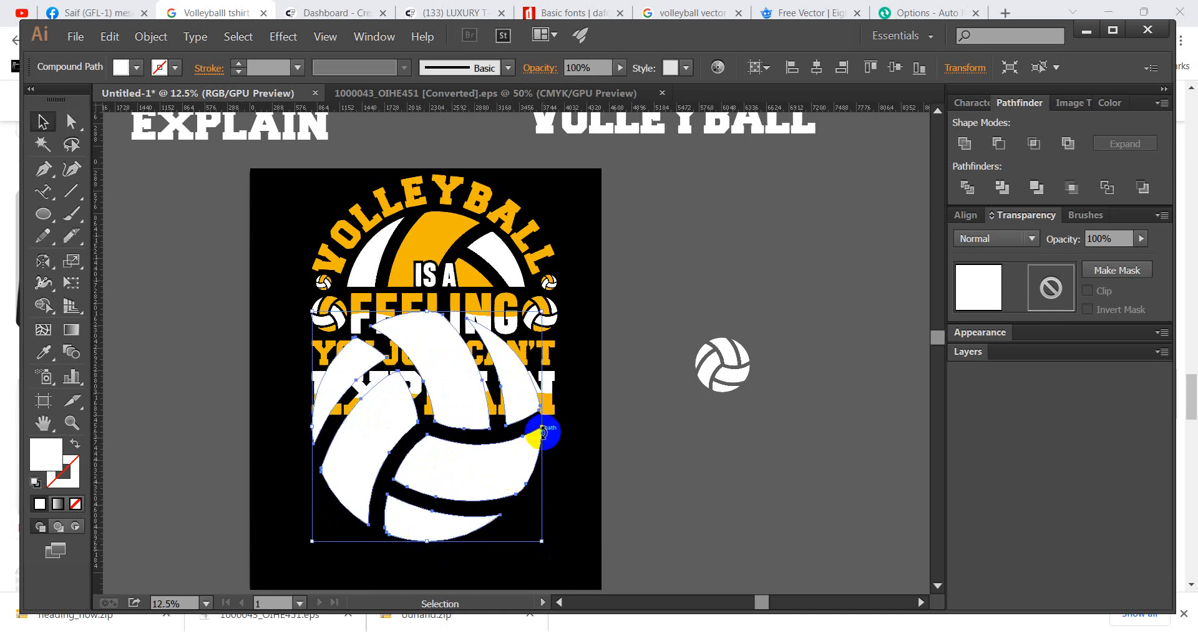
pyautogui.moveTo(513, 447); pyautogui.dragTo(522, 460)
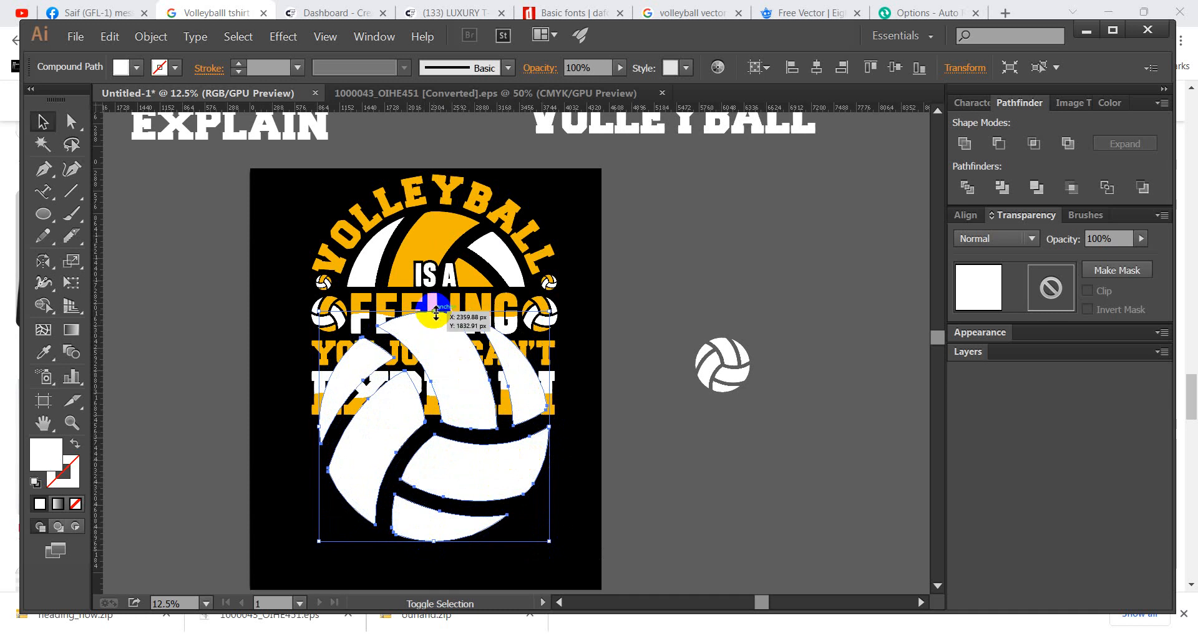
pyautogui.moveTo(436, 314); pyautogui.dragTo(435, 306)
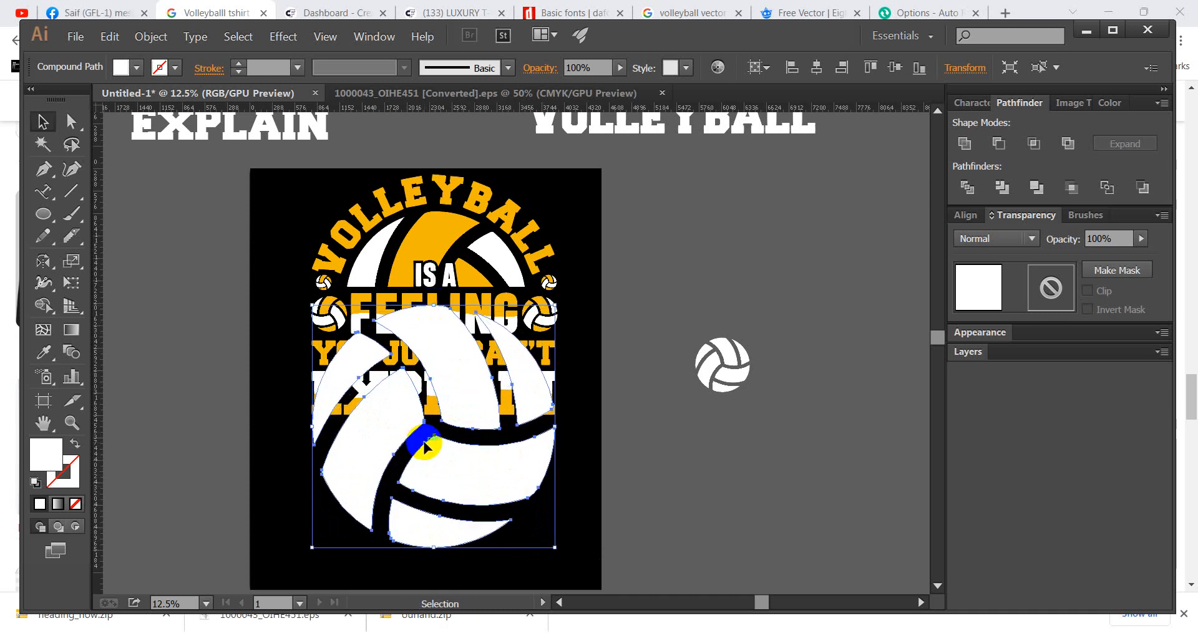
pyautogui.moveTo(424, 445)
pyautogui.mouseDown()
pyautogui.moveTo(436, 469)
pyautogui.moveTo(420, 455)
pyautogui.moveTo(442, 450)
pyautogui.mouseUp()
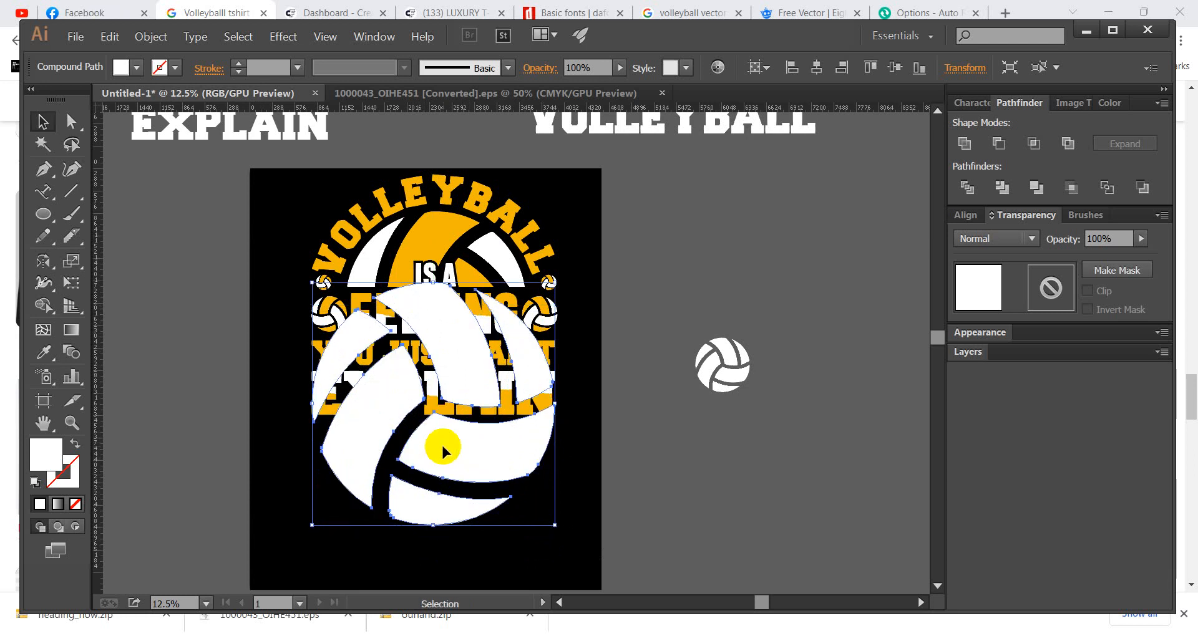
# Reflect the enlarged white volleyball across the vertical axis at 90°.
pyautogui.press('o')
pyautogui.press('Return')
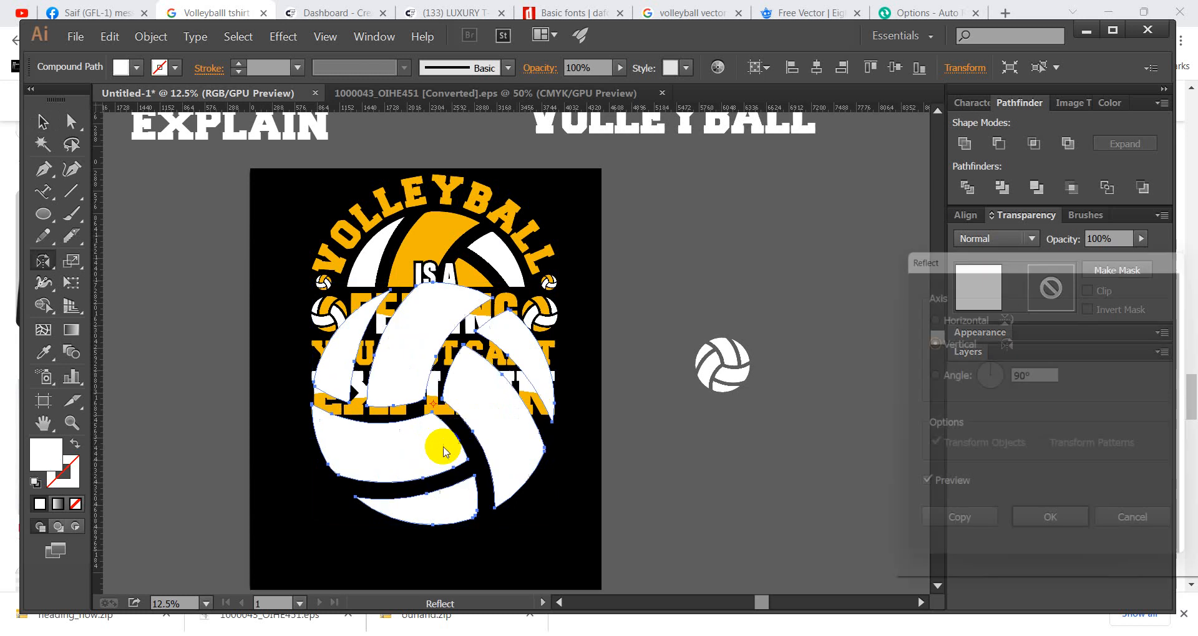
pyautogui.click(1069, 532)
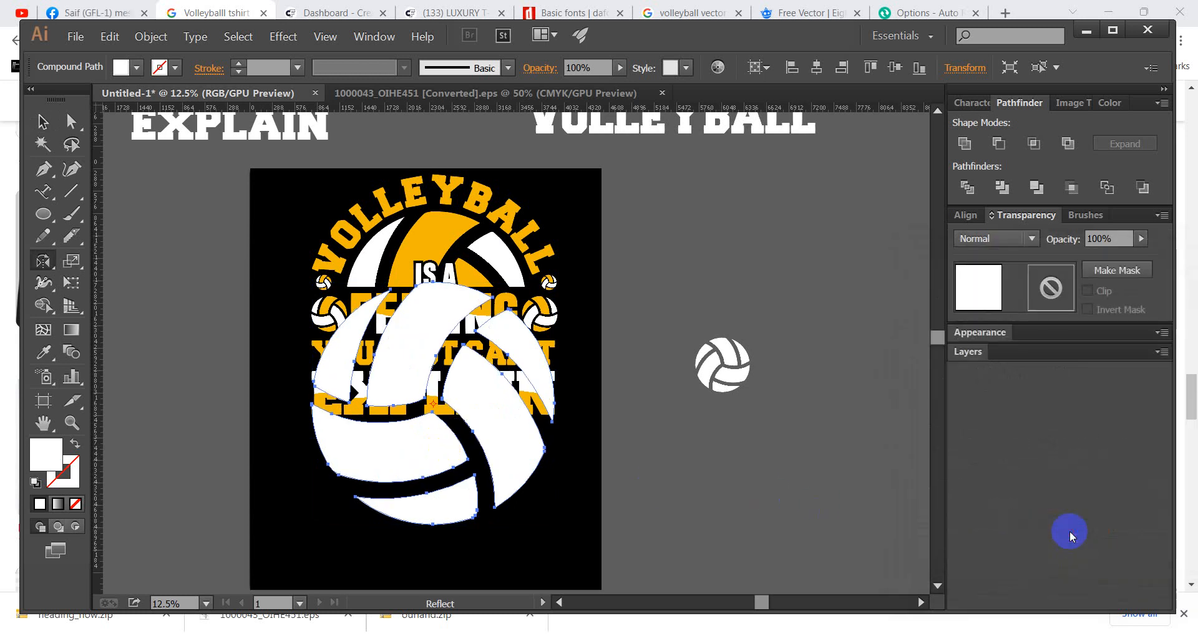
pyautogui.click(44, 123)
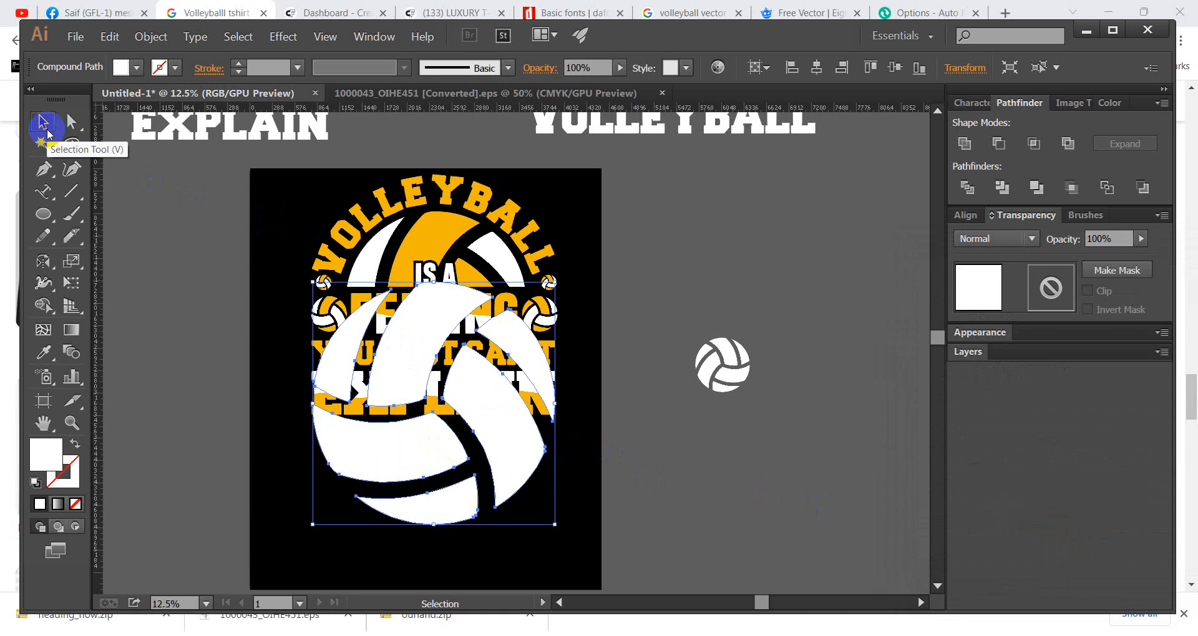
# Nudge the enlarged volleyball slightly upward over the text lines.
pyautogui.press('Up')
pyautogui.press('Up')
pyautogui.press('Up')
pyautogui.press('Up')
pyautogui.press('Up')
pyautogui.press('Up')
pyautogui.press('Up')
pyautogui.press('Up')
pyautogui.press('Up')
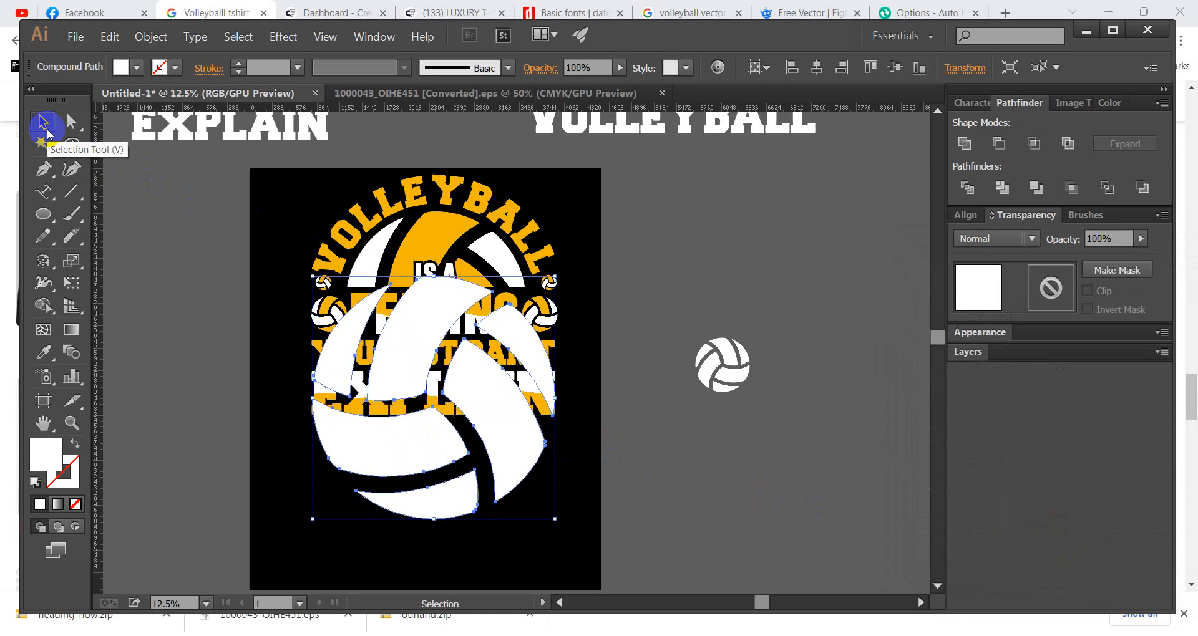
pyautogui.press('Up')
pyautogui.press('Up')
pyautogui.press('Up')
pyautogui.press('Up')
pyautogui.press('Up')
pyautogui.press('Up')
pyautogui.press('Up')
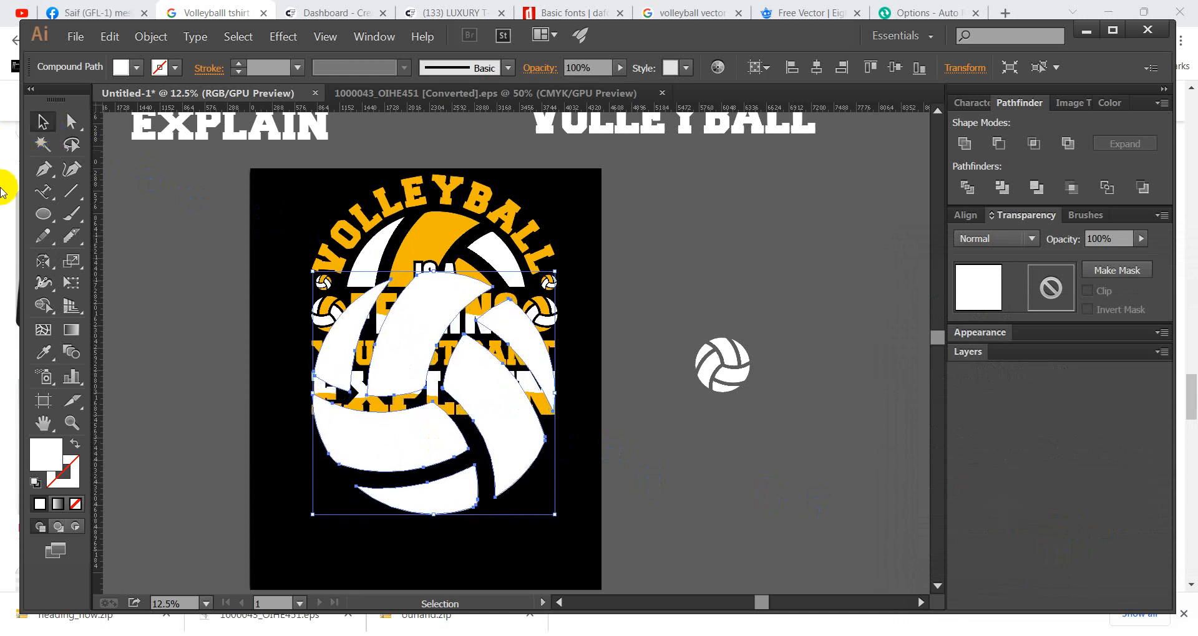
# Erase the part of the enlarged volleyball that covers the text, keeping only the pieces below EXPLAIN.
pyautogui.moveTo(67, 236)
pyautogui.mouseDown()
pyautogui.moveTo(103, 235)
pyautogui.moveTo(650, 432)
pyautogui.moveTo(650, 404)
pyautogui.moveTo(654, 420)
pyautogui.mouseUp()
pyautogui.moveTo(302, 365); pyautogui.dragTo(586, 414)
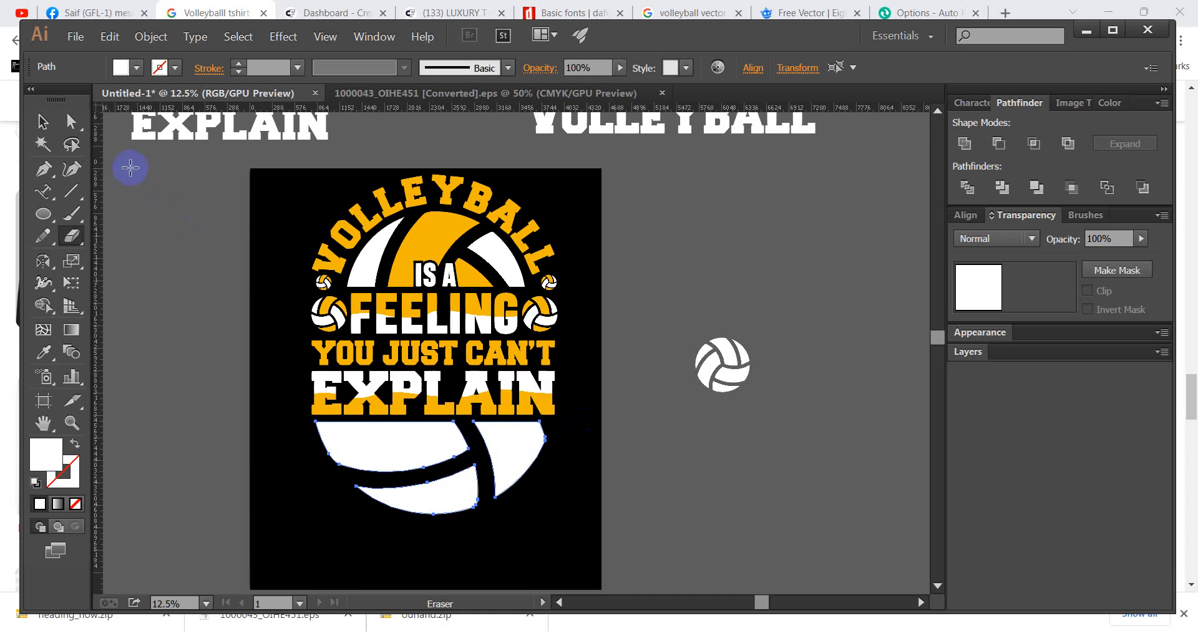
pyautogui.click(42, 121)
# Recolor the lowest piece of the cut volleyball below EXPLAIN with the yellow of the upper half ball.
pyautogui.click(427, 497)
pyautogui.click(418, 448)
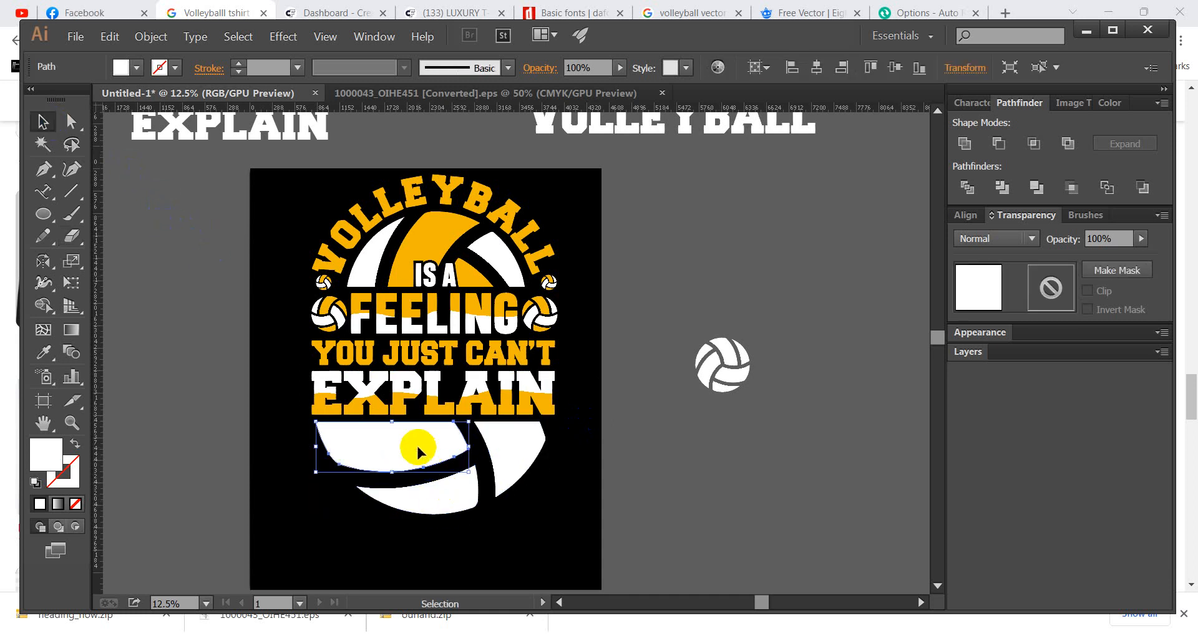
pyautogui.click(43, 352)
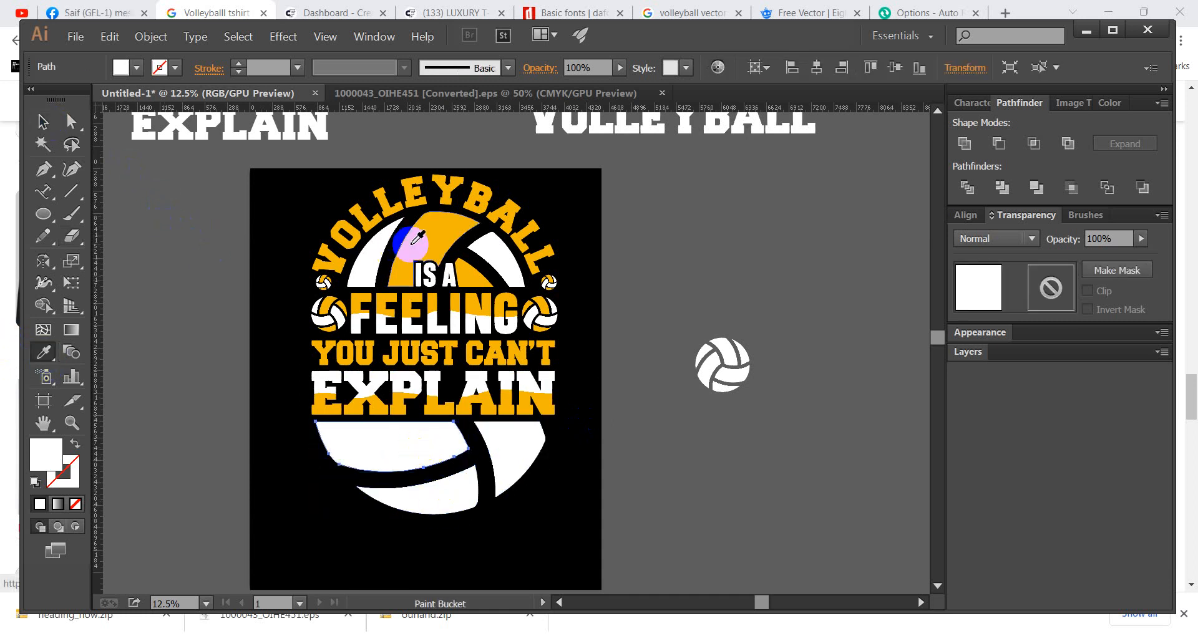
pyautogui.click(448, 492)
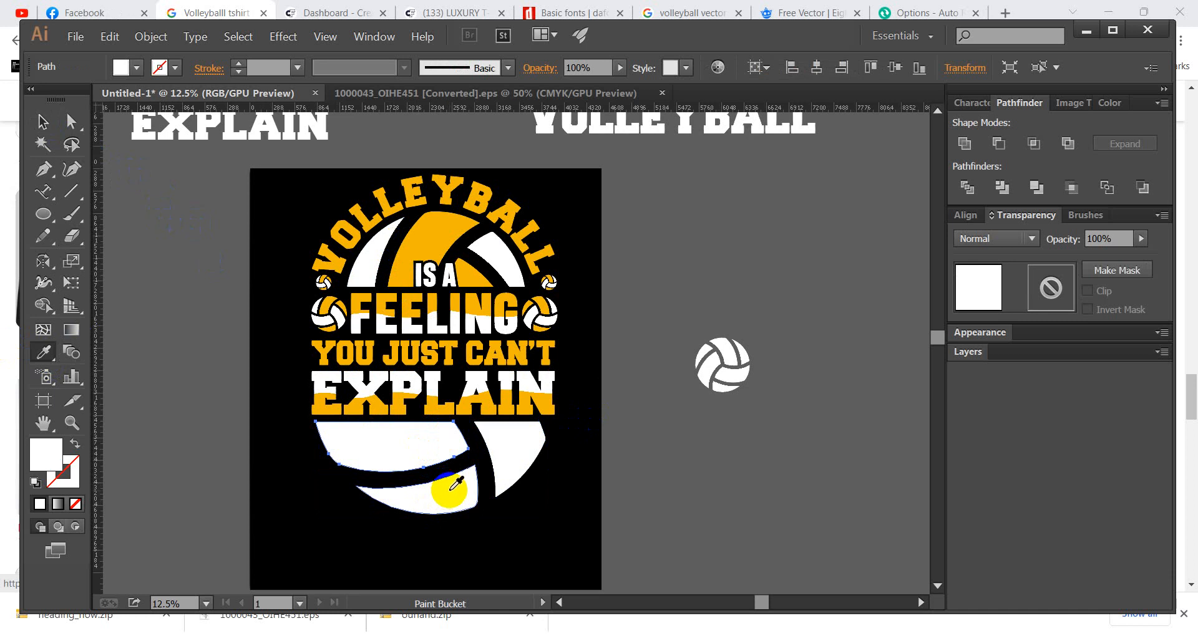
pyautogui.keyDown('ctrl'); pyautogui.click(452, 488); pyautogui.keyUp('ctrl')
pyautogui.click(466, 256)
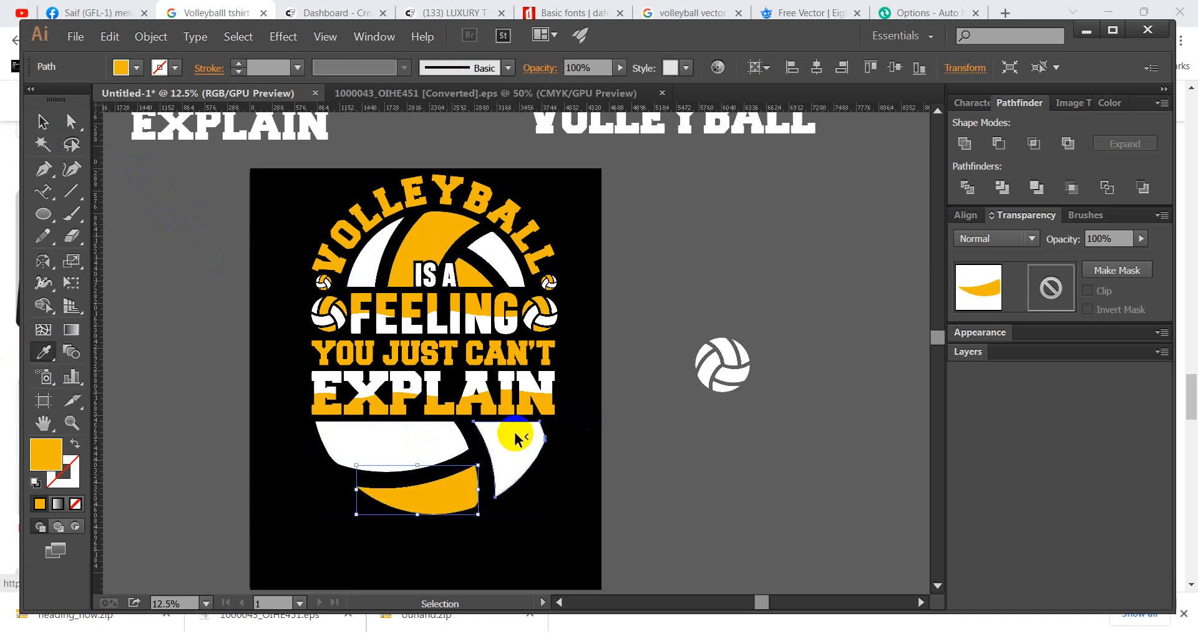
# Try the same yellow on the two volleyball pieces directly below EXPLAIN and undo it.
pyautogui.click(437, 246)
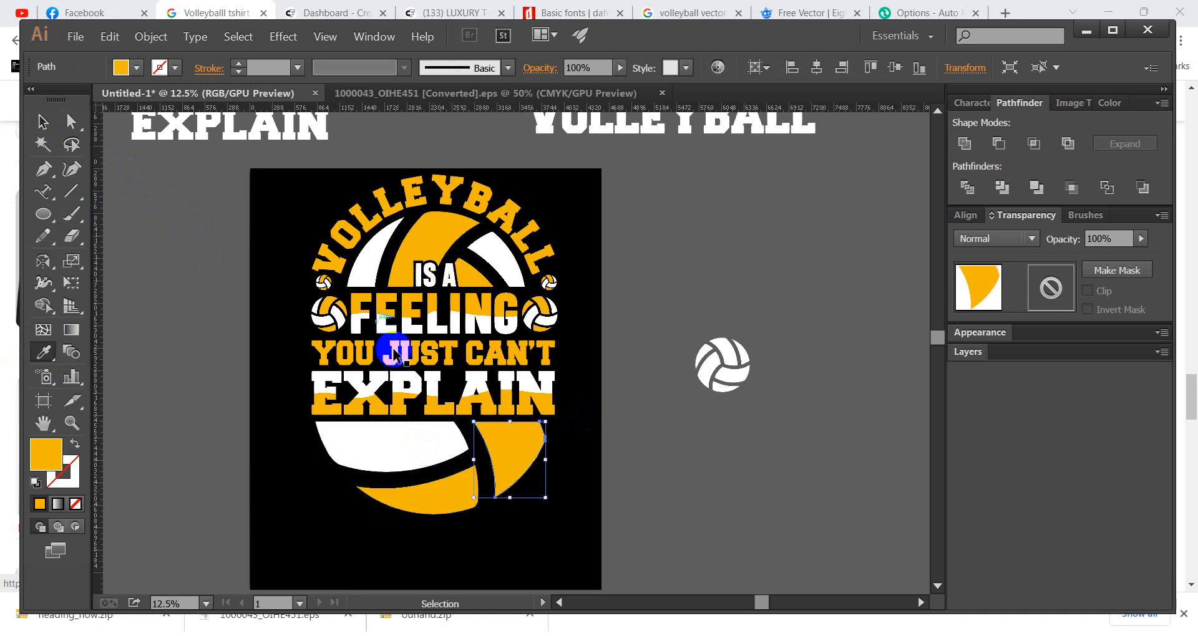
pyautogui.click(394, 354)
pyautogui.keyDown('ctrl'); pyautogui.click(427, 436); pyautogui.keyUp('ctrl')
pyautogui.click(443, 229)
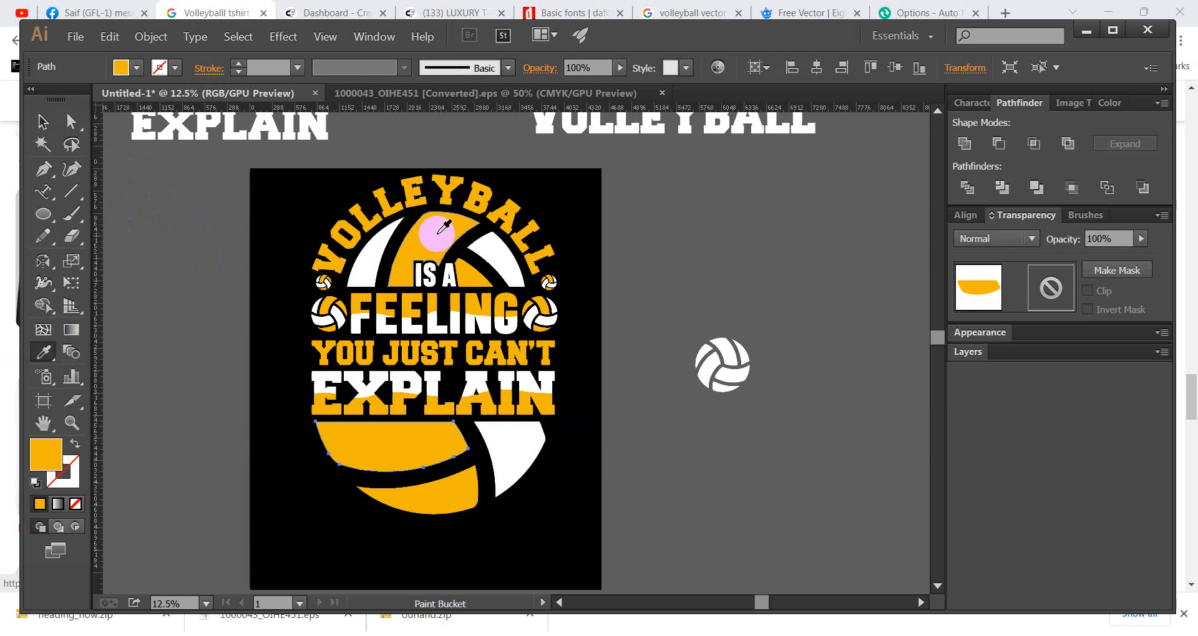
pyautogui.hotkey('ctrl', 'z')
# Recolor the right-hand piece of the cut volleyball with the same yellow and clear the selection.
pyautogui.keyDown('ctrl'); pyautogui.click(507, 460); pyautogui.keyUp('ctrl')
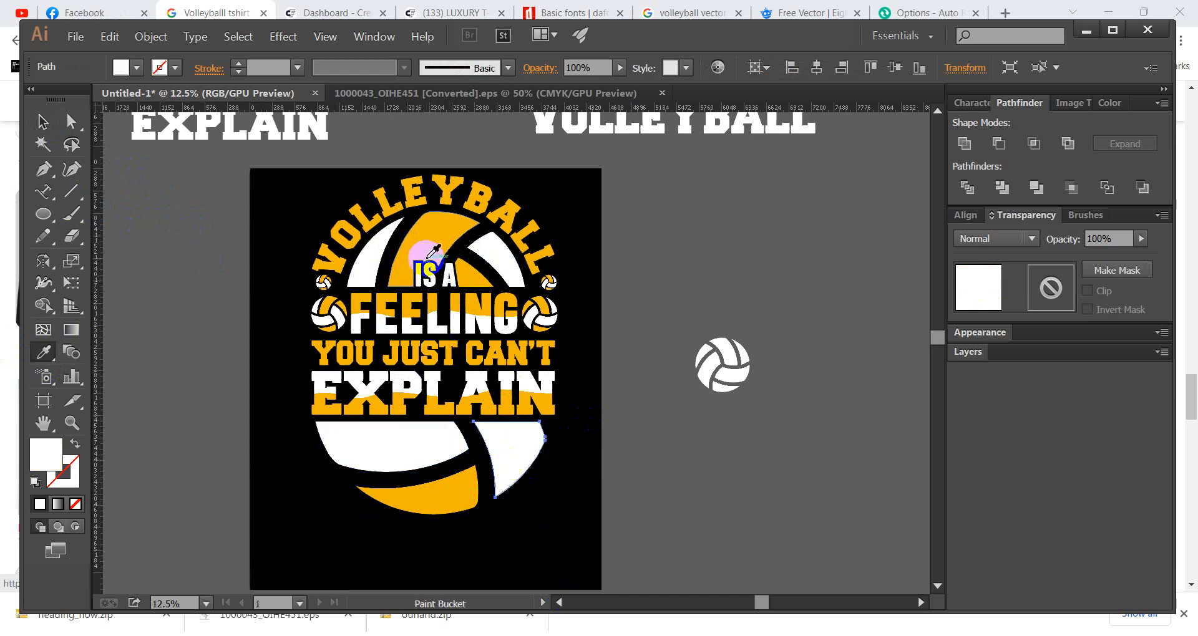
pyautogui.click(433, 250)
pyautogui.click(43, 122)
pyautogui.click(161, 254)
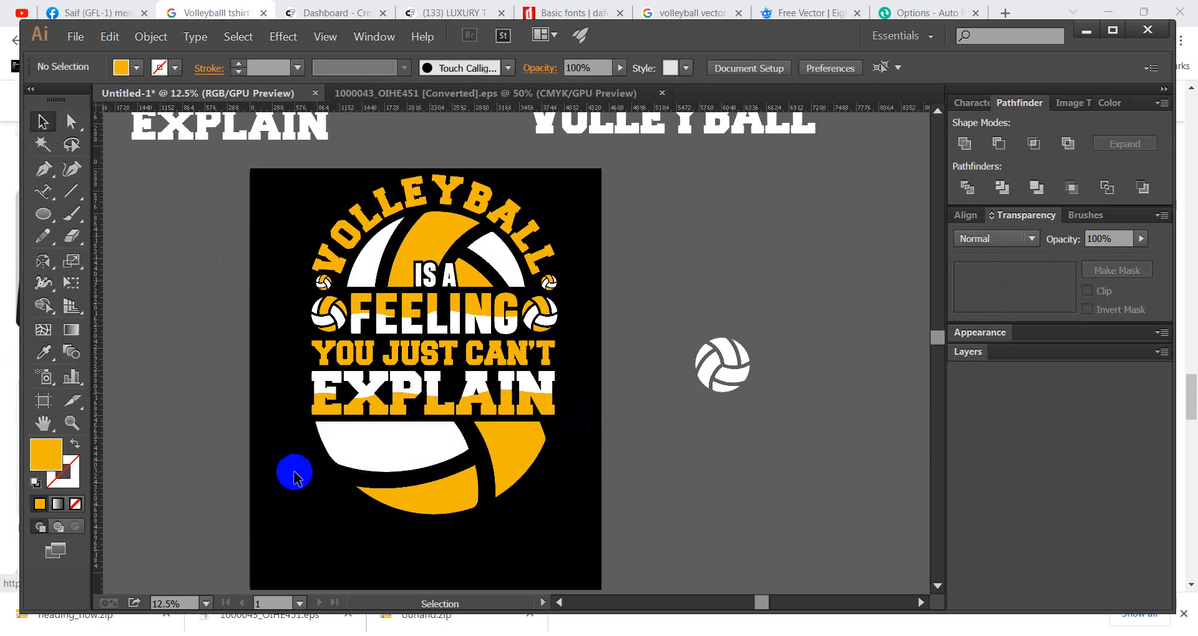
# Select the whole design, enlarge it slightly, and center it on the black artboard.
pyautogui.hotkey('ctrl', '-')
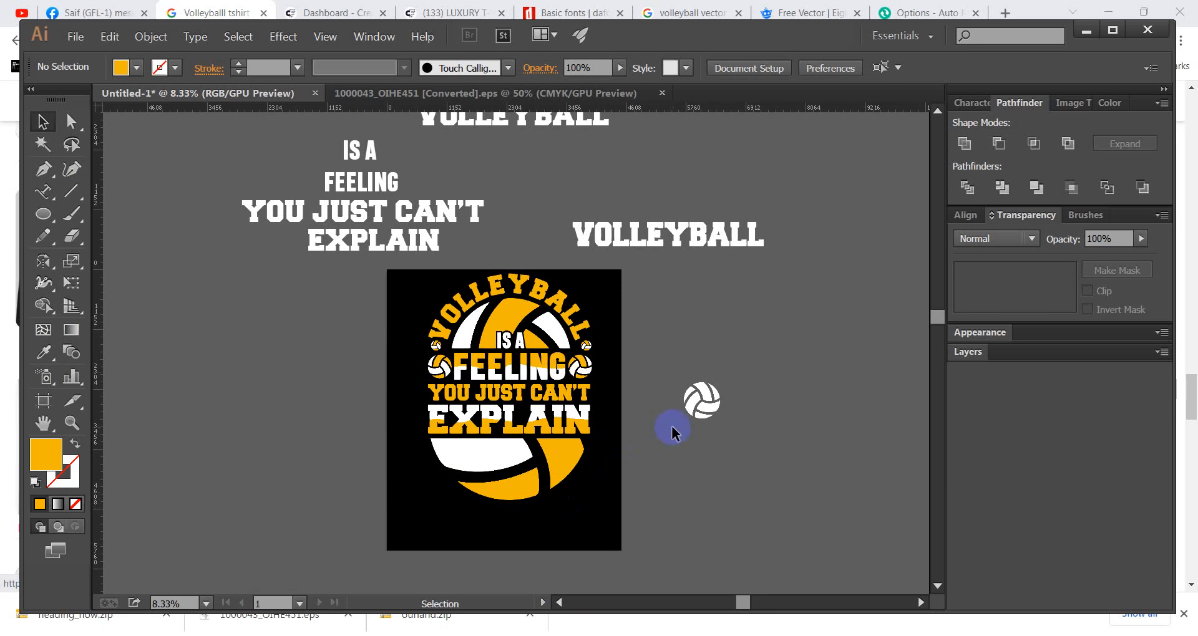
pyautogui.moveTo(599, 295); pyautogui.dragTo(398, 490)
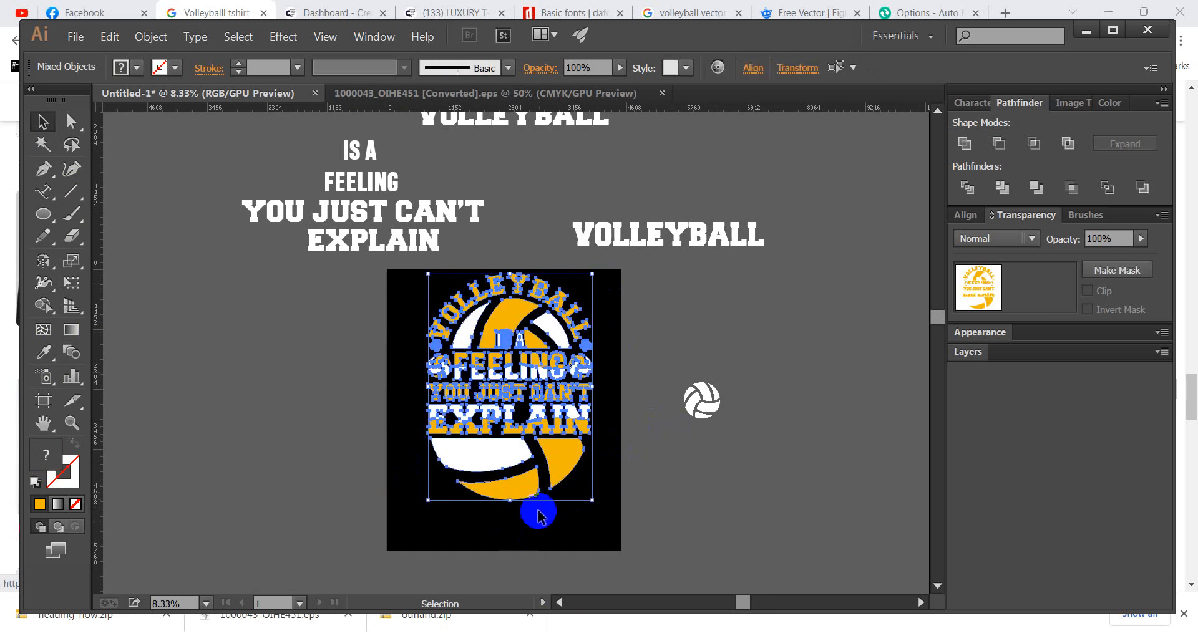
pyautogui.moveTo(513, 503); pyautogui.dragTo(598, 526)
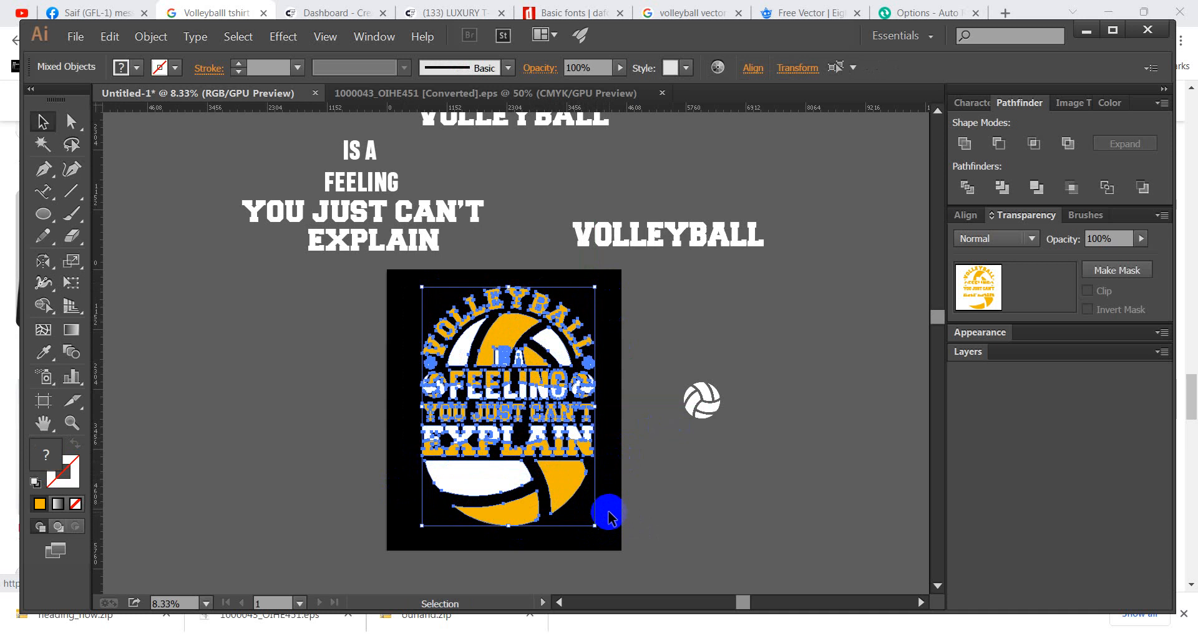
pyautogui.click(676, 464)
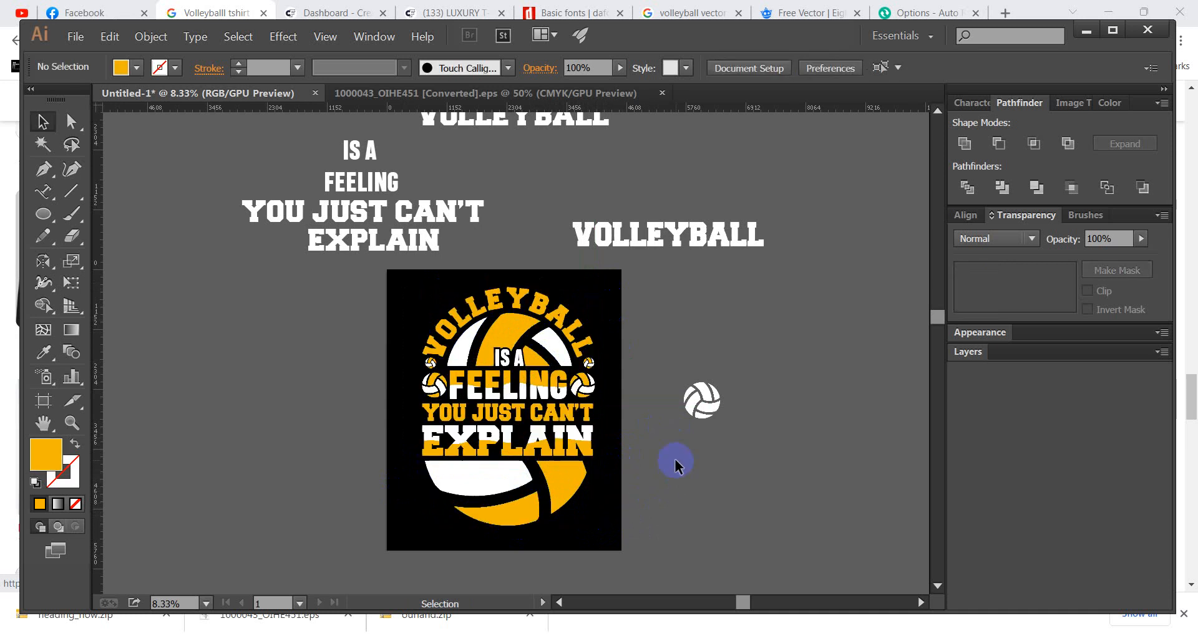
pyautogui.moveTo(768, 358); pyautogui.dragTo(629, 460)
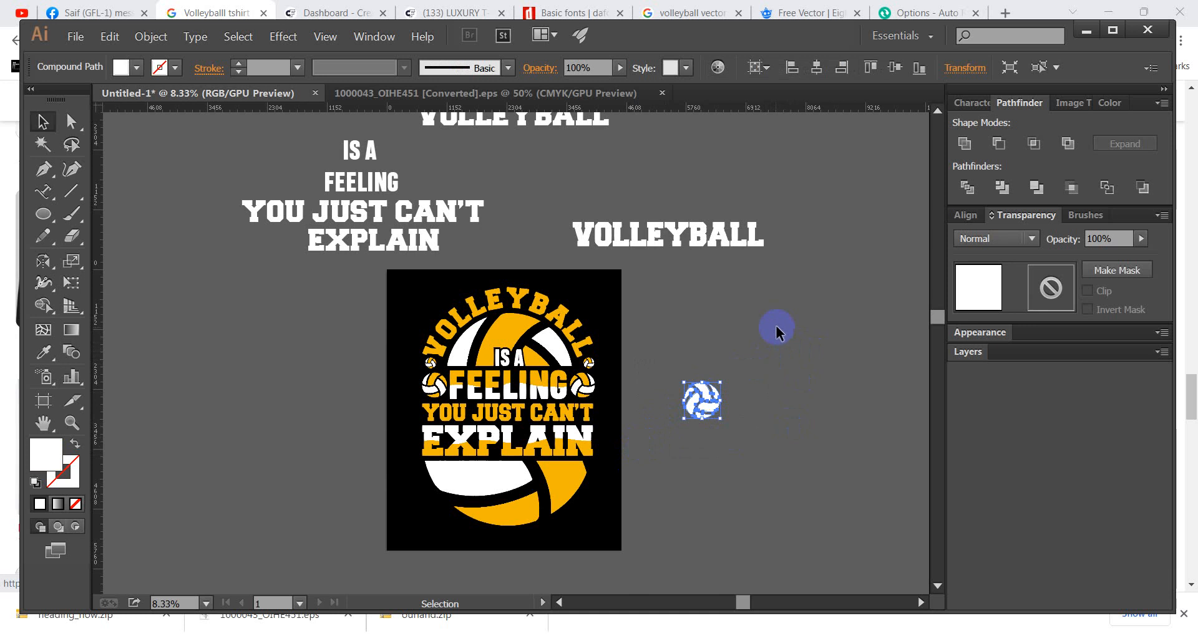
pyautogui.moveTo(752, 362); pyautogui.dragTo(680, 423)
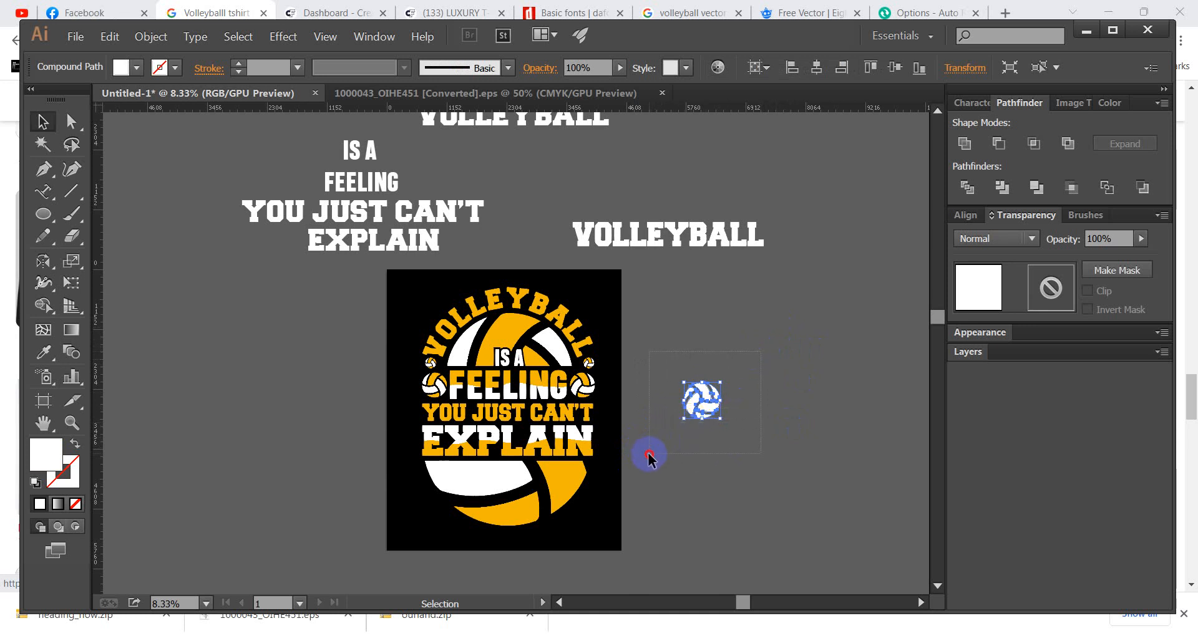
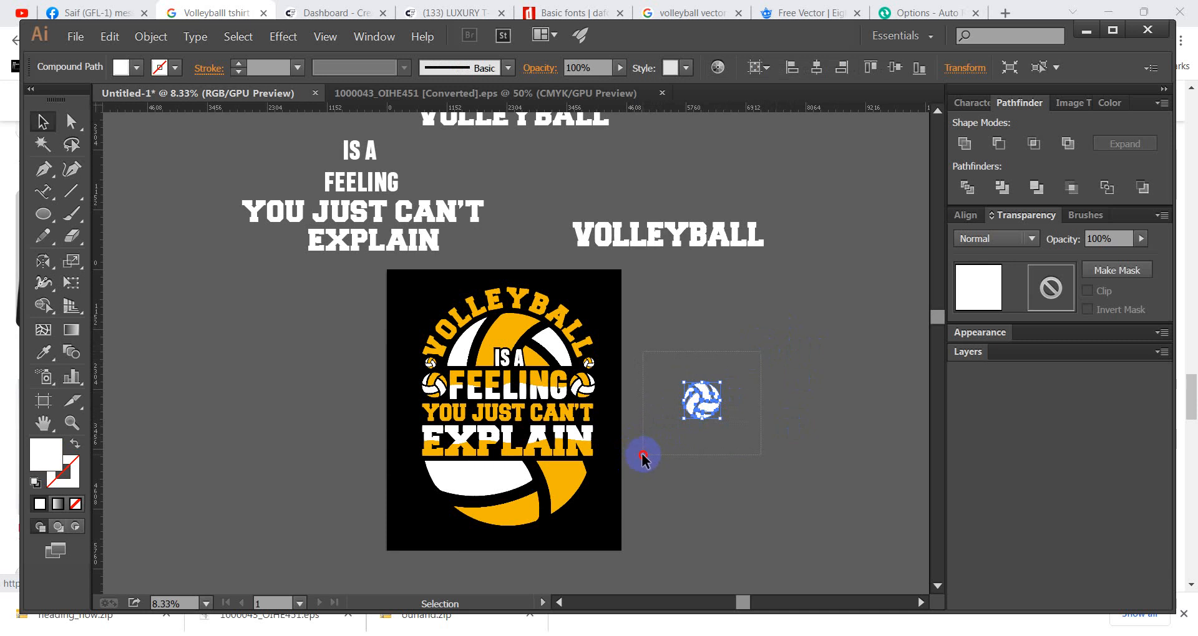
pyautogui.moveTo(767, 345); pyautogui.dragTo(666, 431)
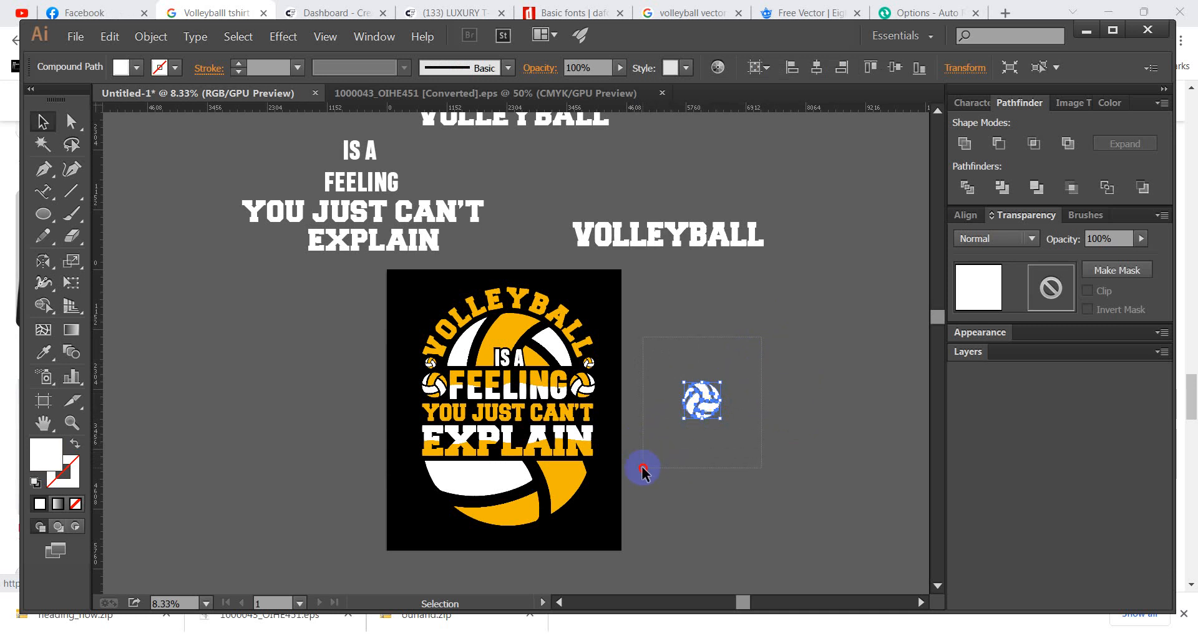
pyautogui.moveTo(758, 347); pyautogui.dragTo(646, 464)
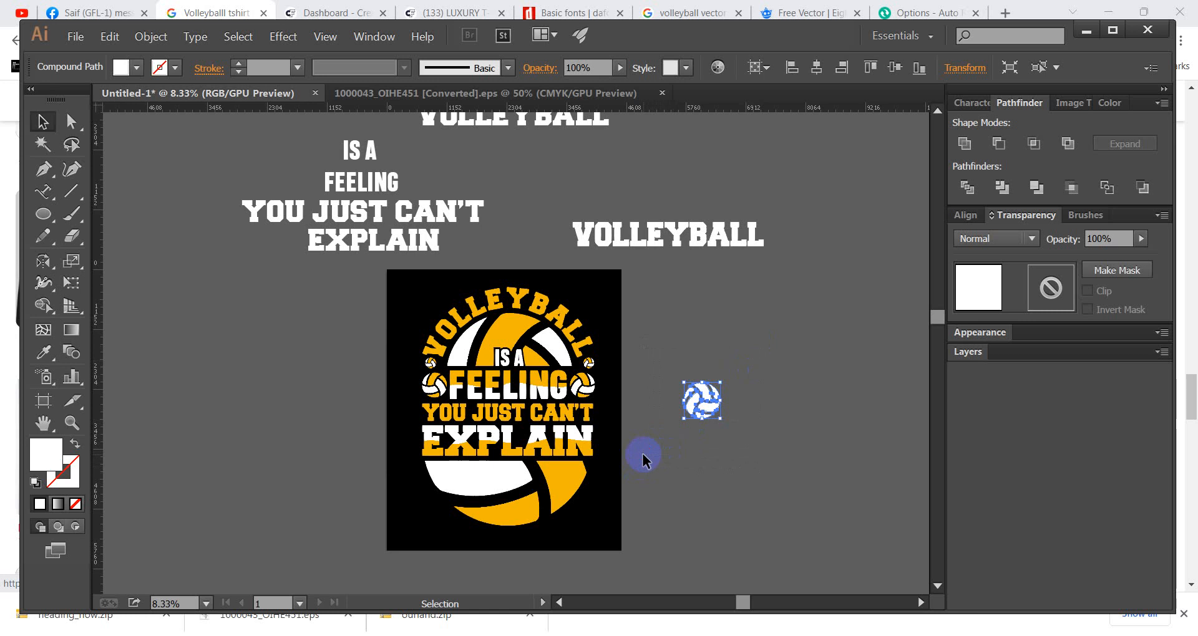
pyautogui.moveTo(768, 351); pyautogui.dragTo(661, 444)
pyautogui.moveTo(647, 452); pyautogui.dragTo(648, 452)
pyautogui.moveTo(778, 356); pyautogui.dragTo(729, 404)
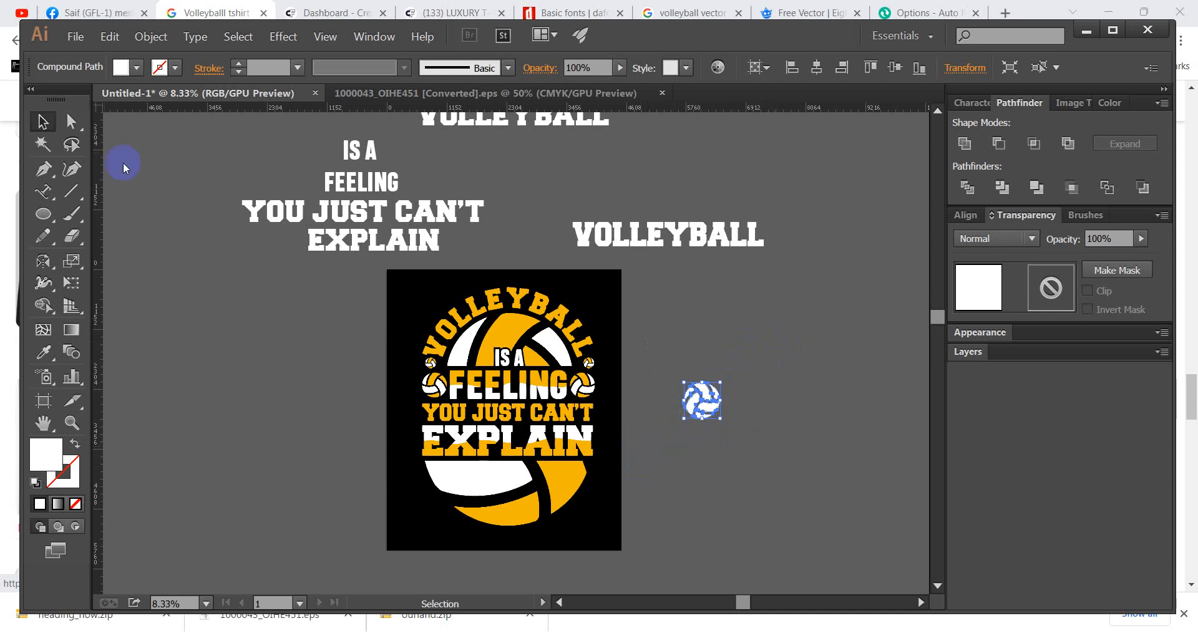
pyautogui.click(209, 238)
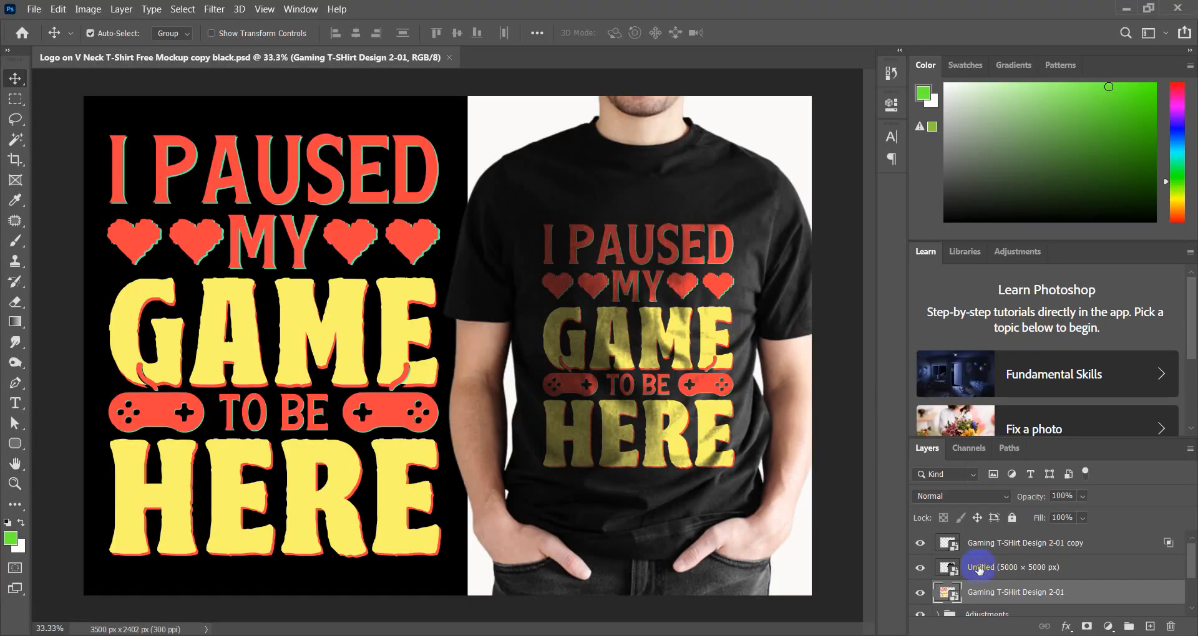
# Replace the contents of the Gaming T-SHirt Design 2-01 smart object in the mockup with the Volleyball Design-01 file from the Desktop folder.
pyautogui.rightClick(981, 592)
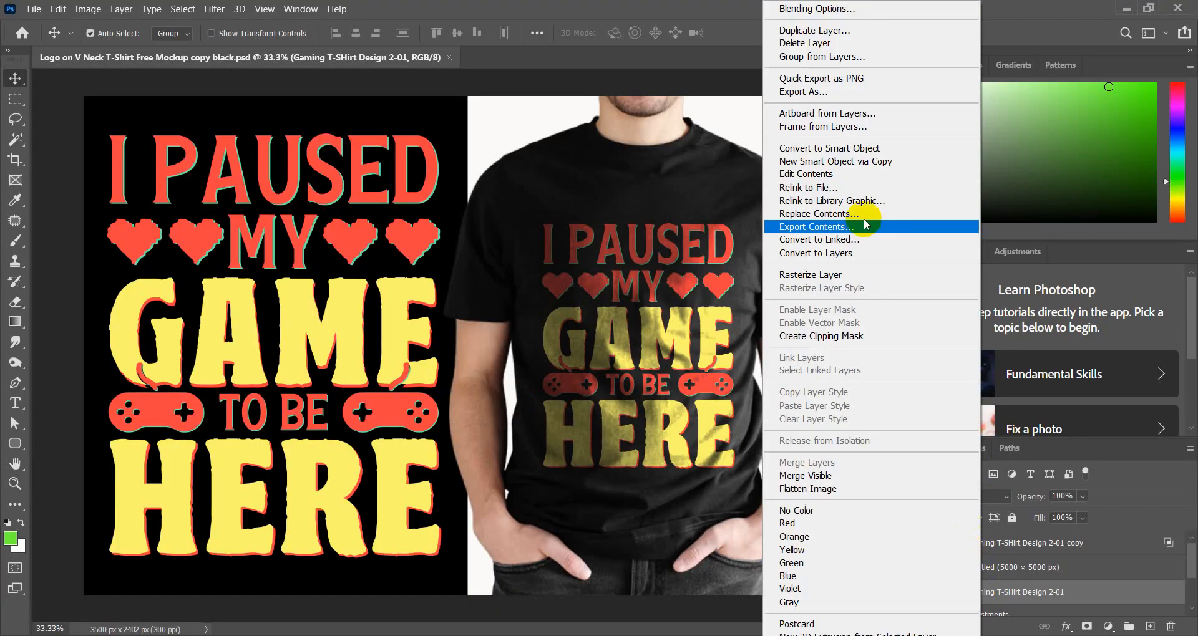
pyautogui.click(805, 219)
pyautogui.scroll(3, 55, 125)
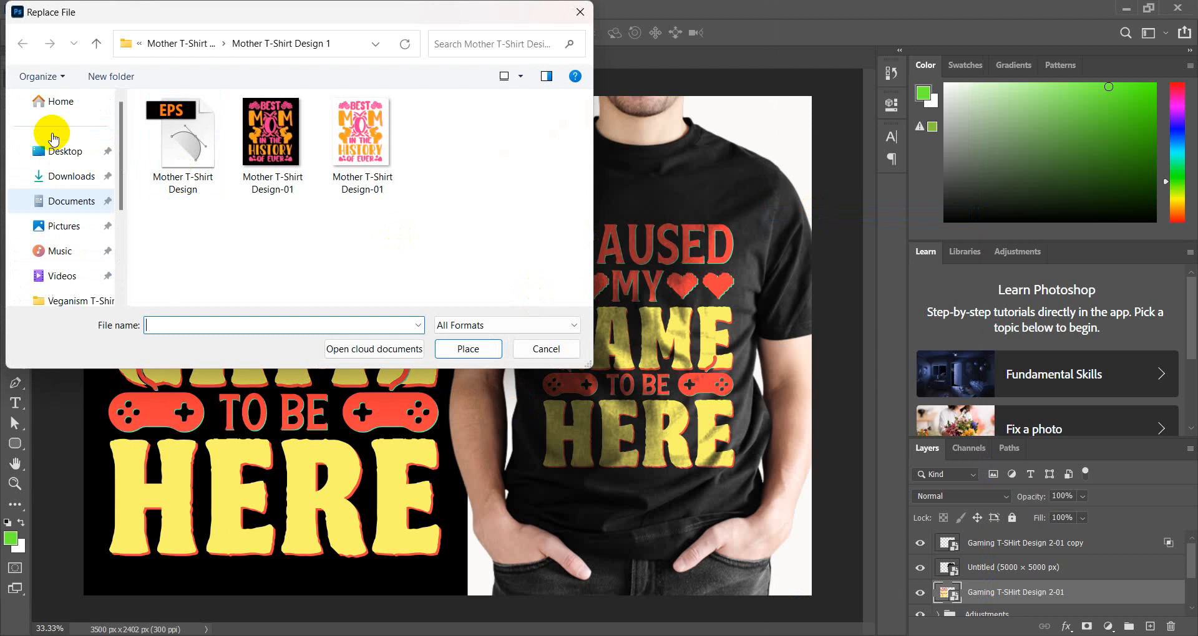
pyautogui.click(58, 150)
pyautogui.scroll(-3, 382, 226)
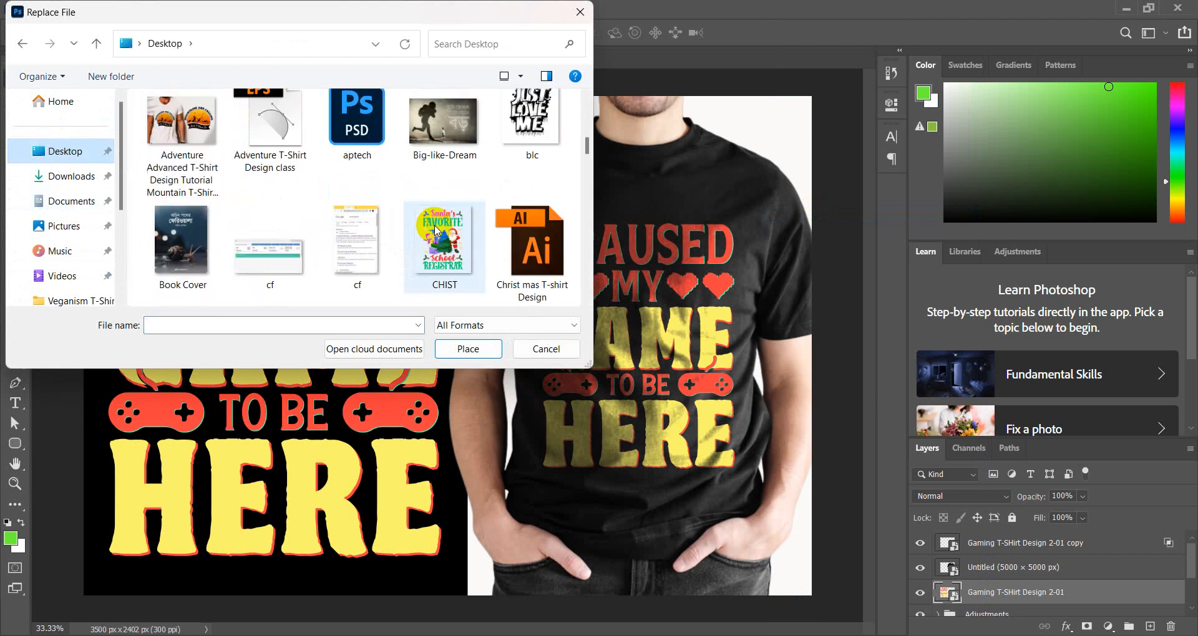
pyautogui.scroll(-1, 372, 239)
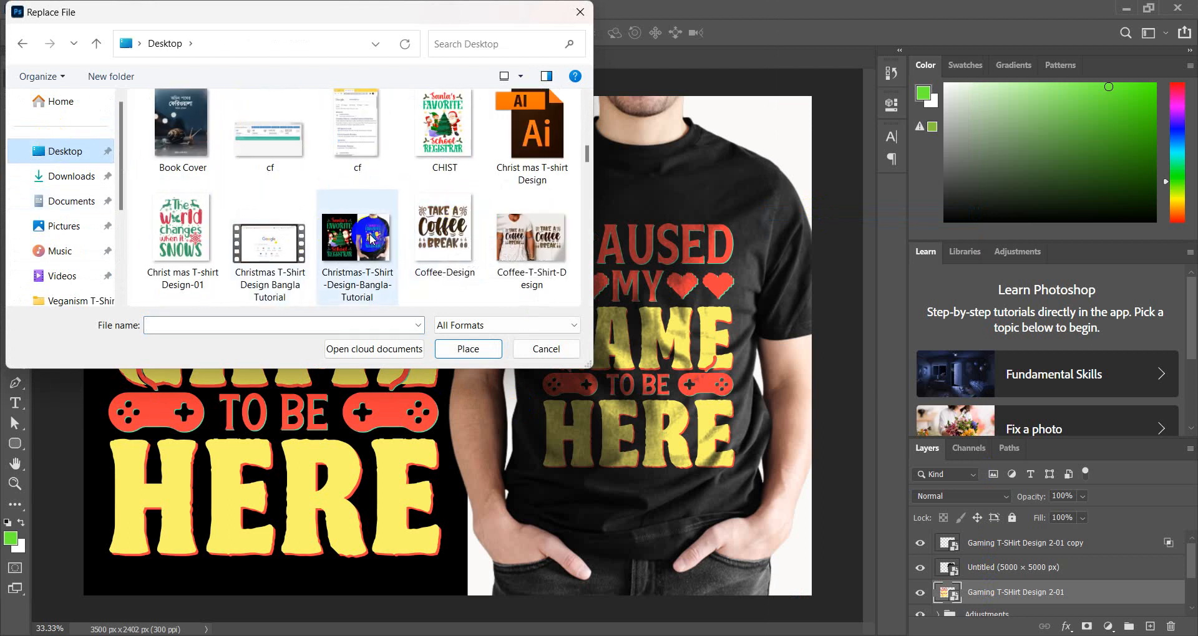
pyautogui.scroll(-10, 370, 239)
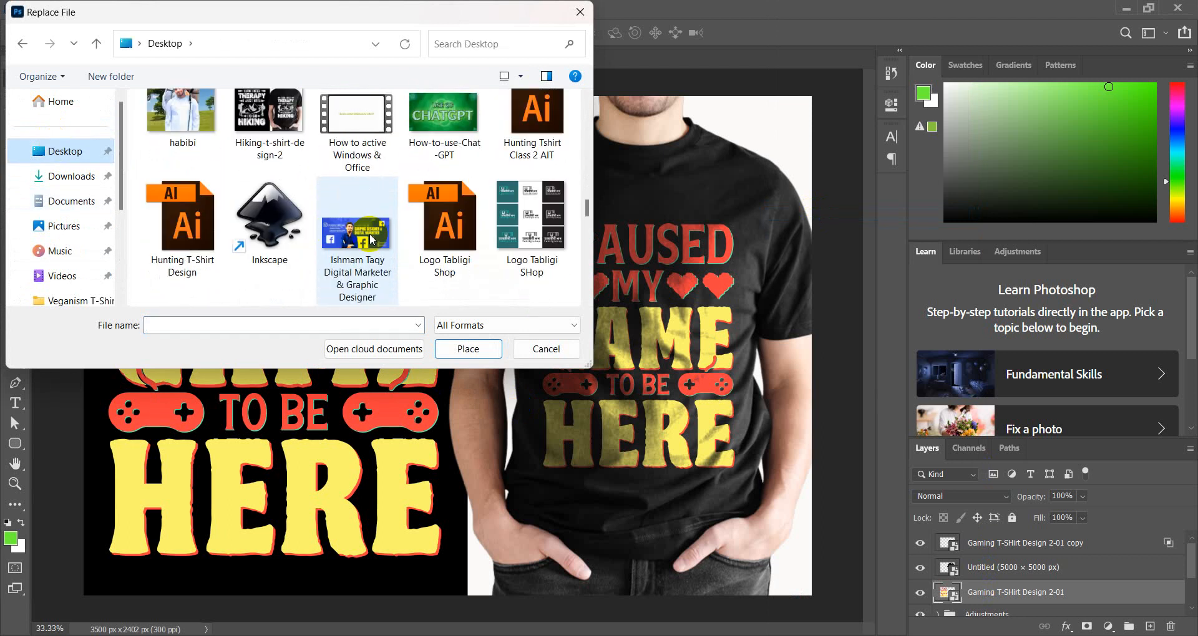
pyautogui.scroll(-3, 371, 239)
pyautogui.scroll(-10, 372, 239)
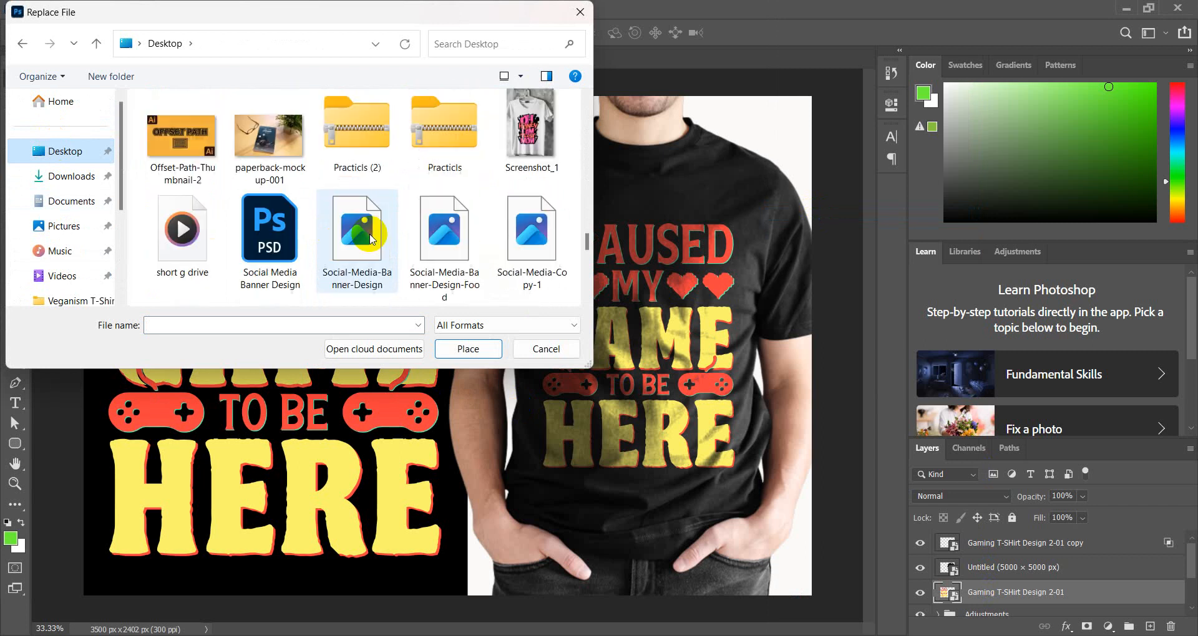
pyautogui.scroll(-3, 372, 239)
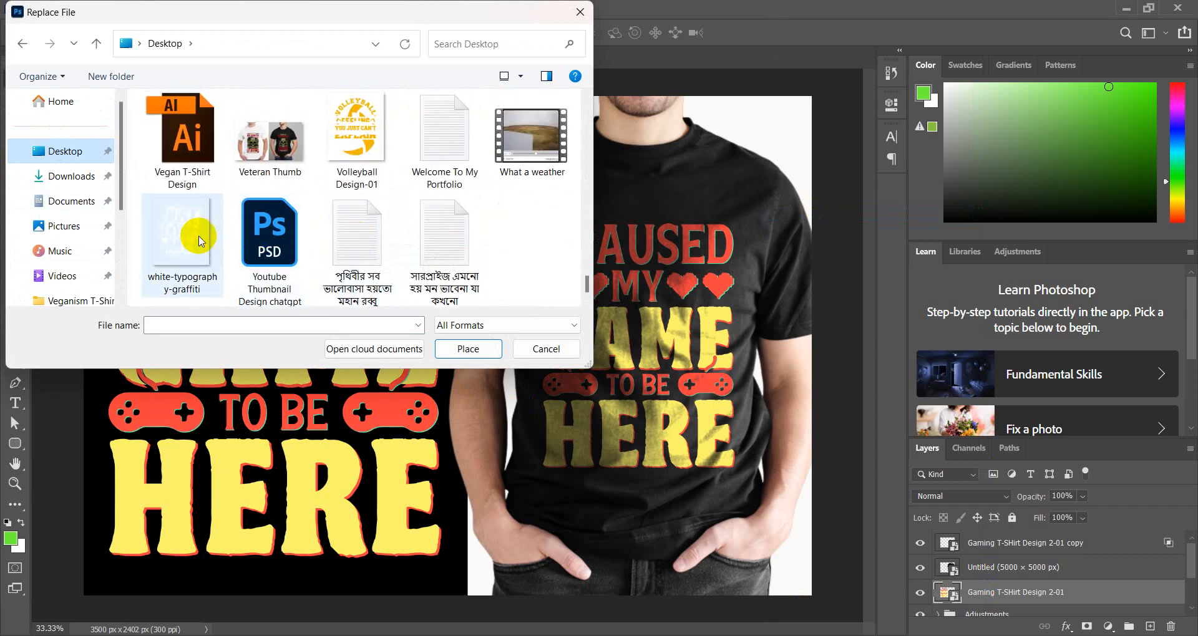
pyautogui.scroll(3, 187, 241)
pyautogui.scroll(-3, 348, 259)
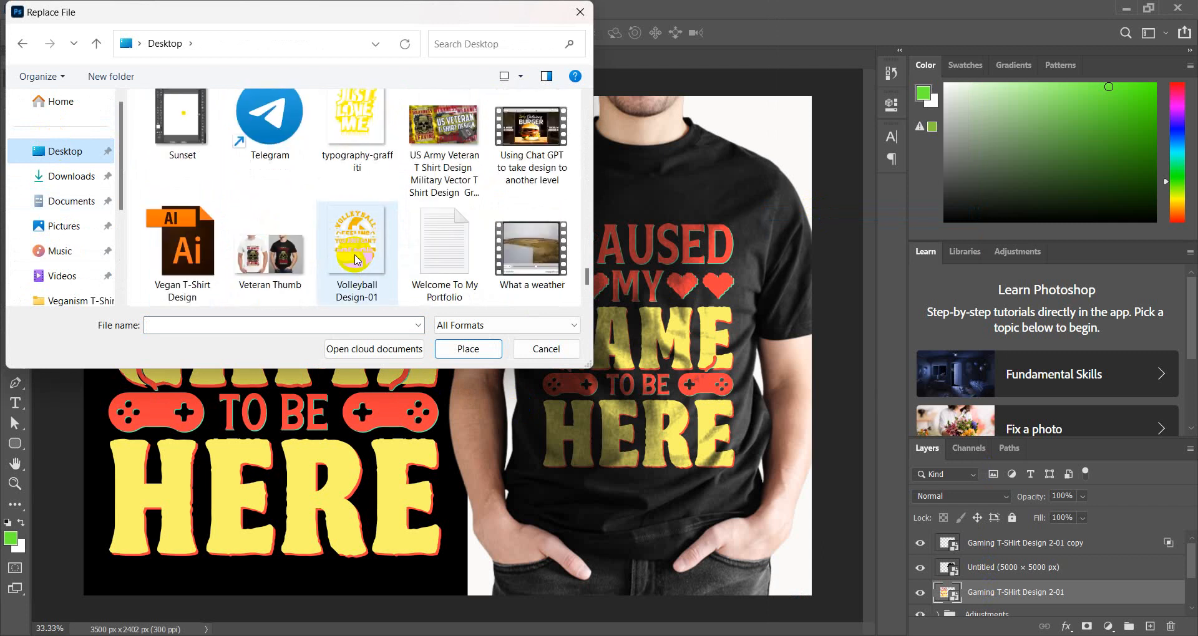
pyautogui.click(352, 253)
pyautogui.click(468, 349)
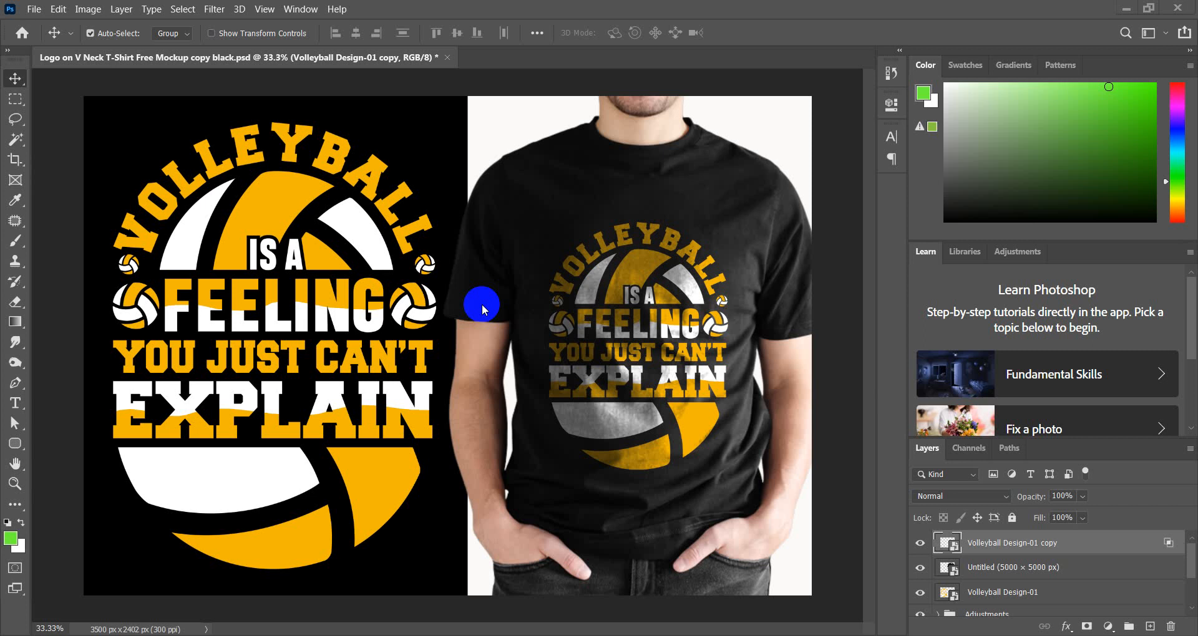
pyautogui.moveTo(755, 633)
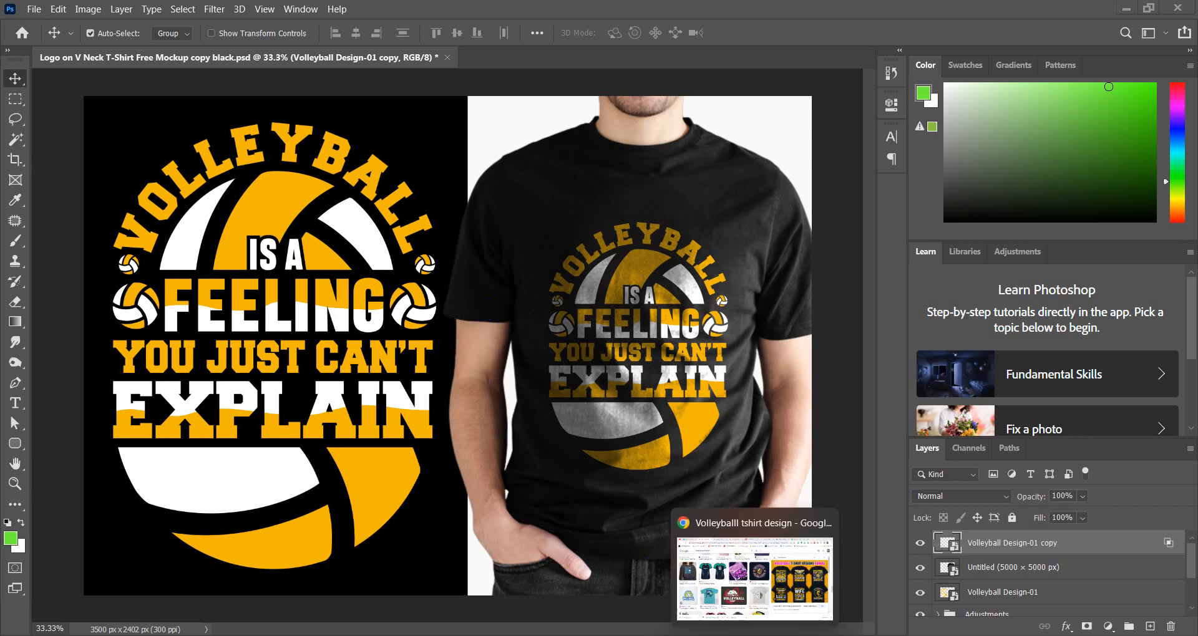